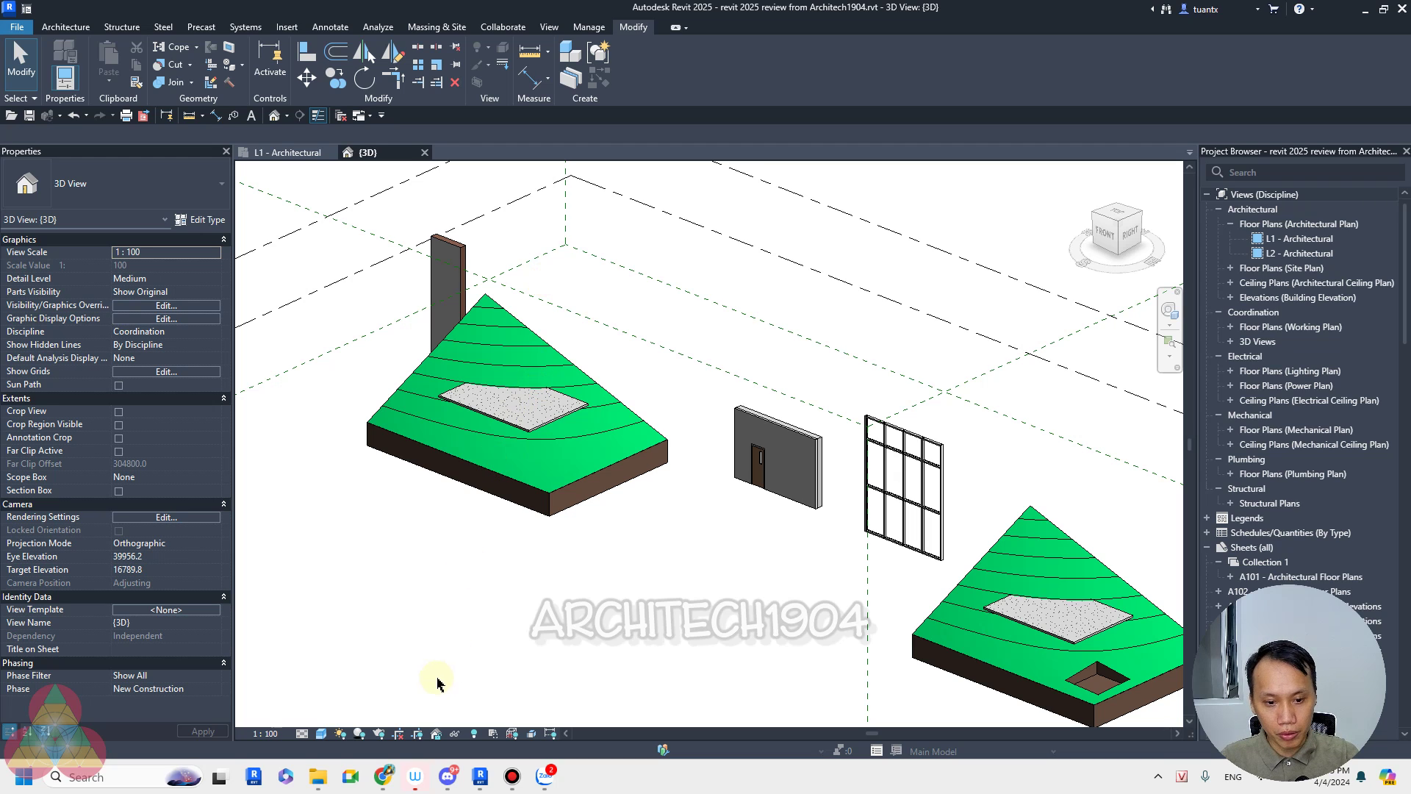
Step: Bring up the ARCHITECH1904 courses page and scroll through prices, membership levels and the PDF offer
mouse_move(383, 776)
click(452, 716)
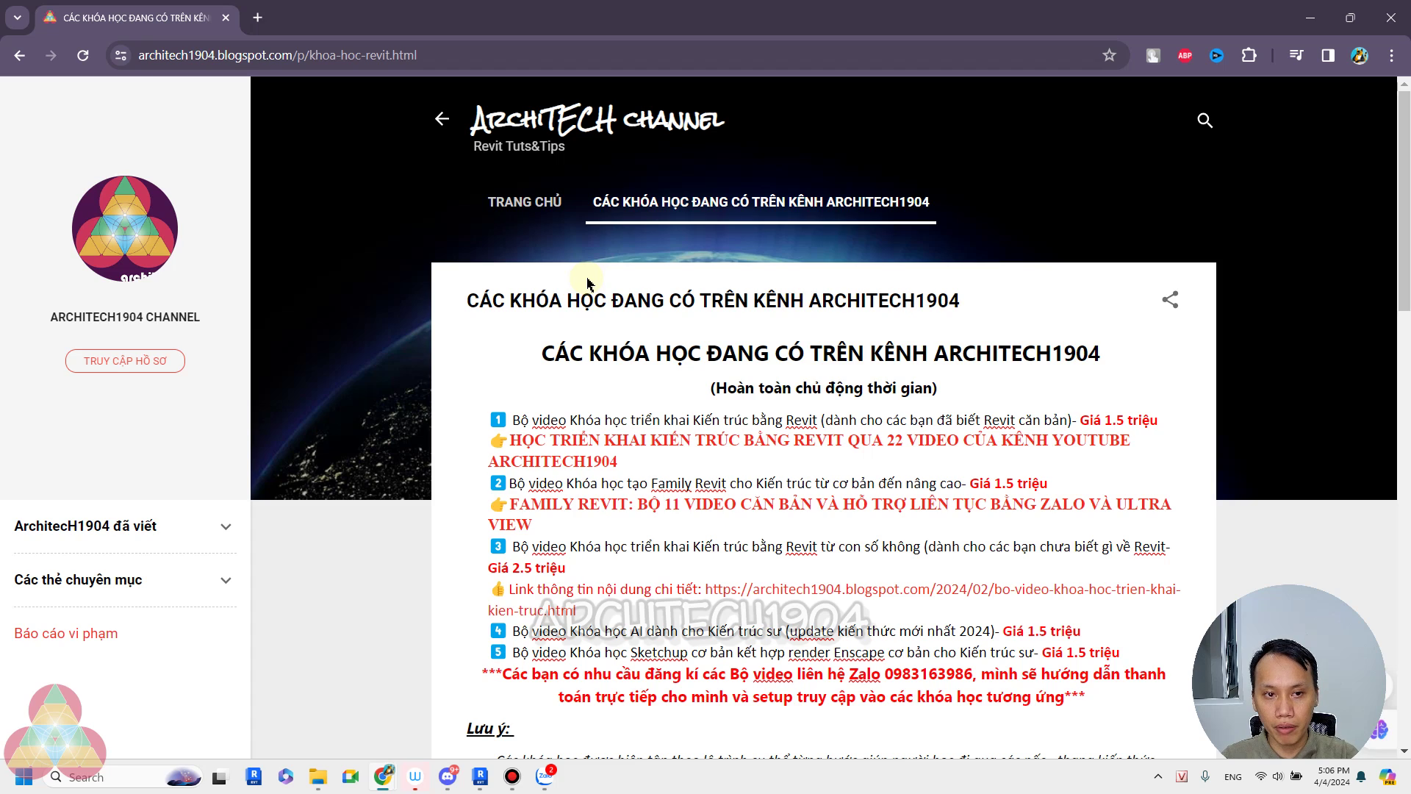
scroll(587, 283, down, 2)
scroll(573, 294, up, 1)
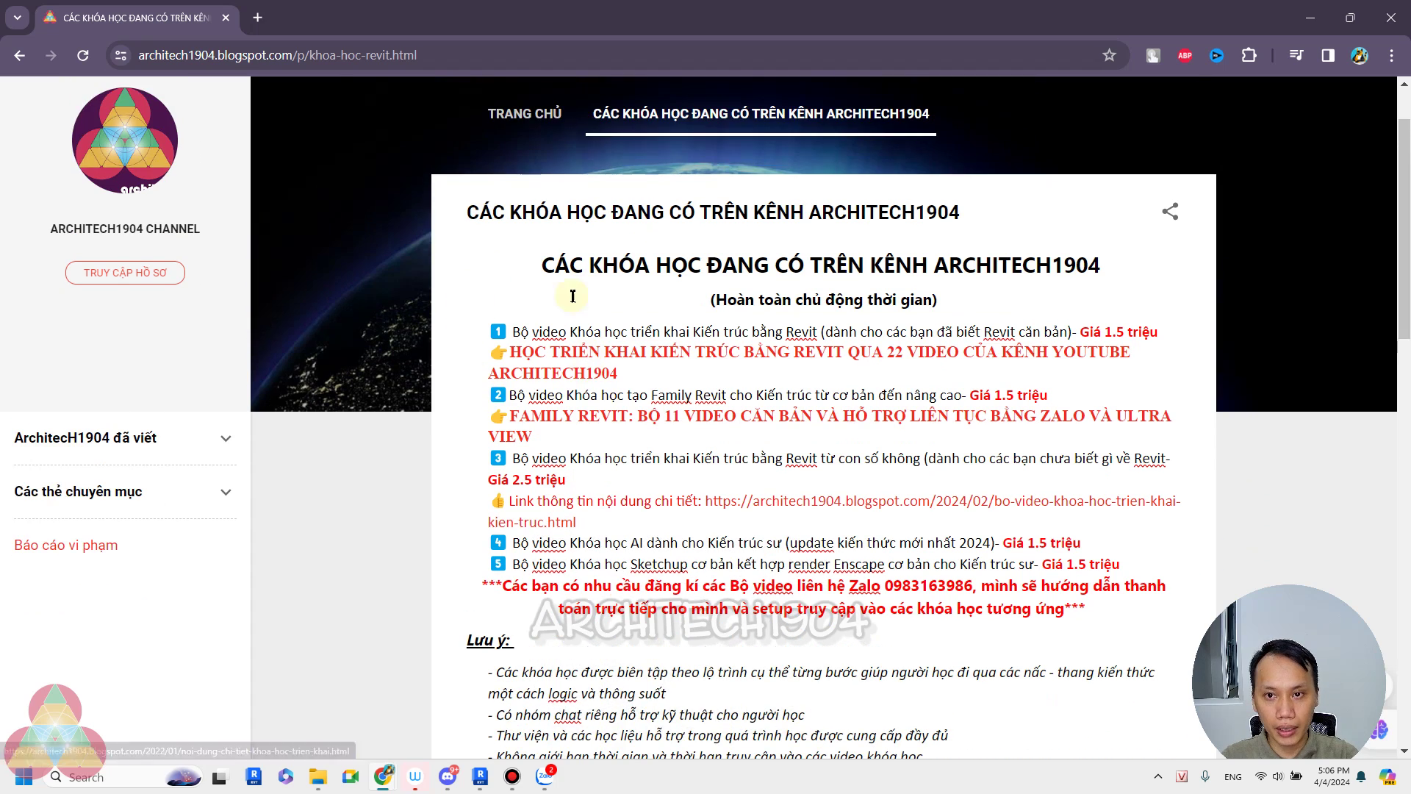
scroll(573, 295, down, 3)
scroll(523, 288, down, 5)
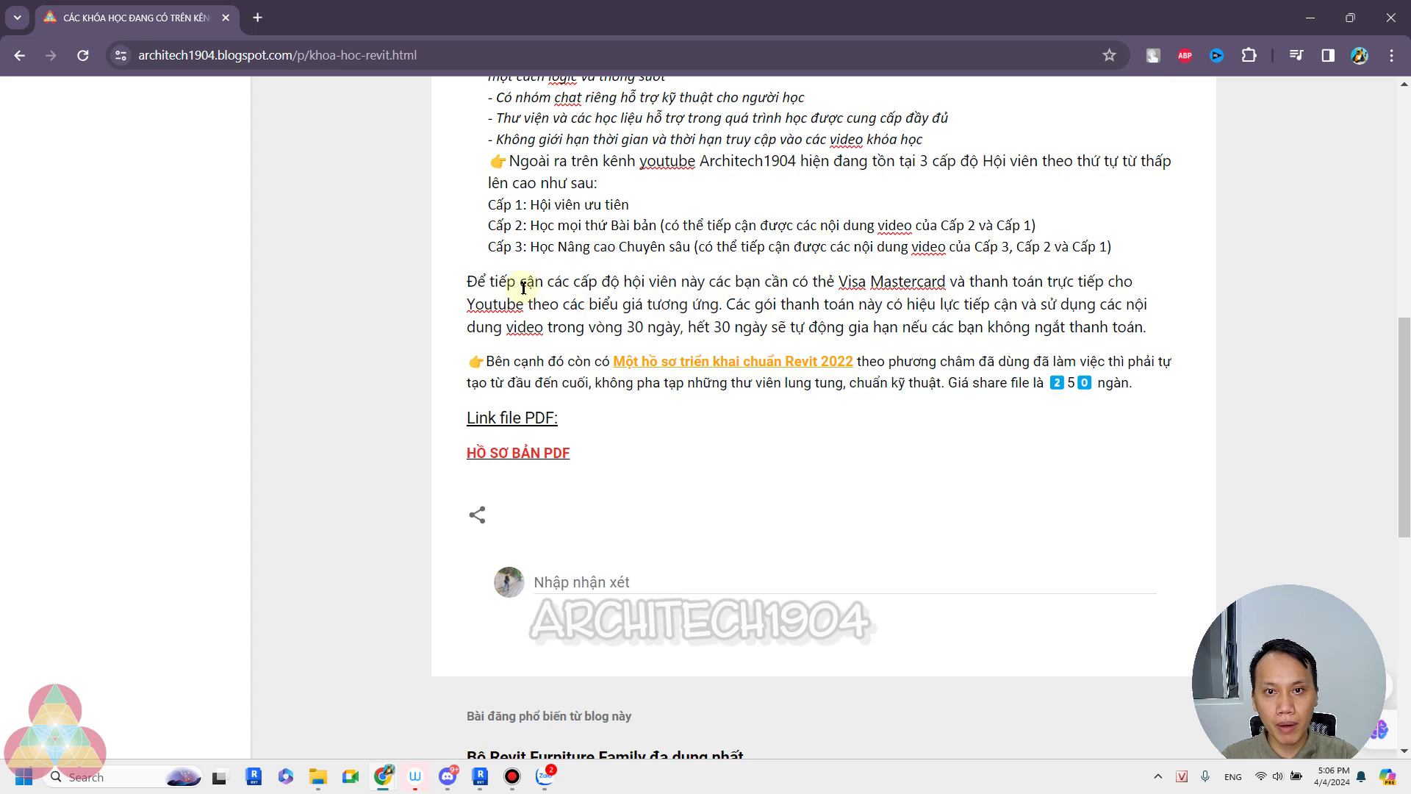
scroll(523, 288, up, 2)
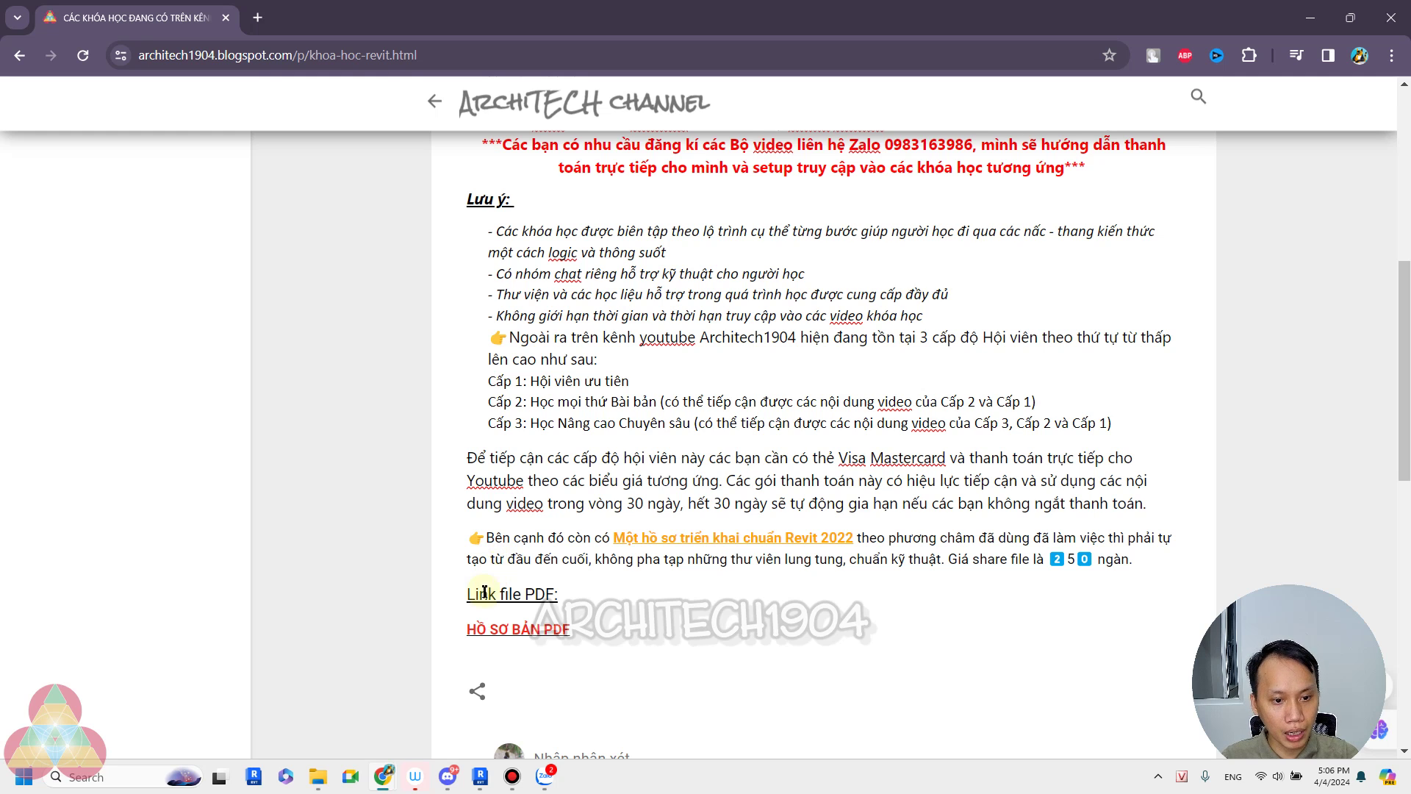
Step: Return to the Revit project's 3D view and shift the model slightly
click(480, 777)
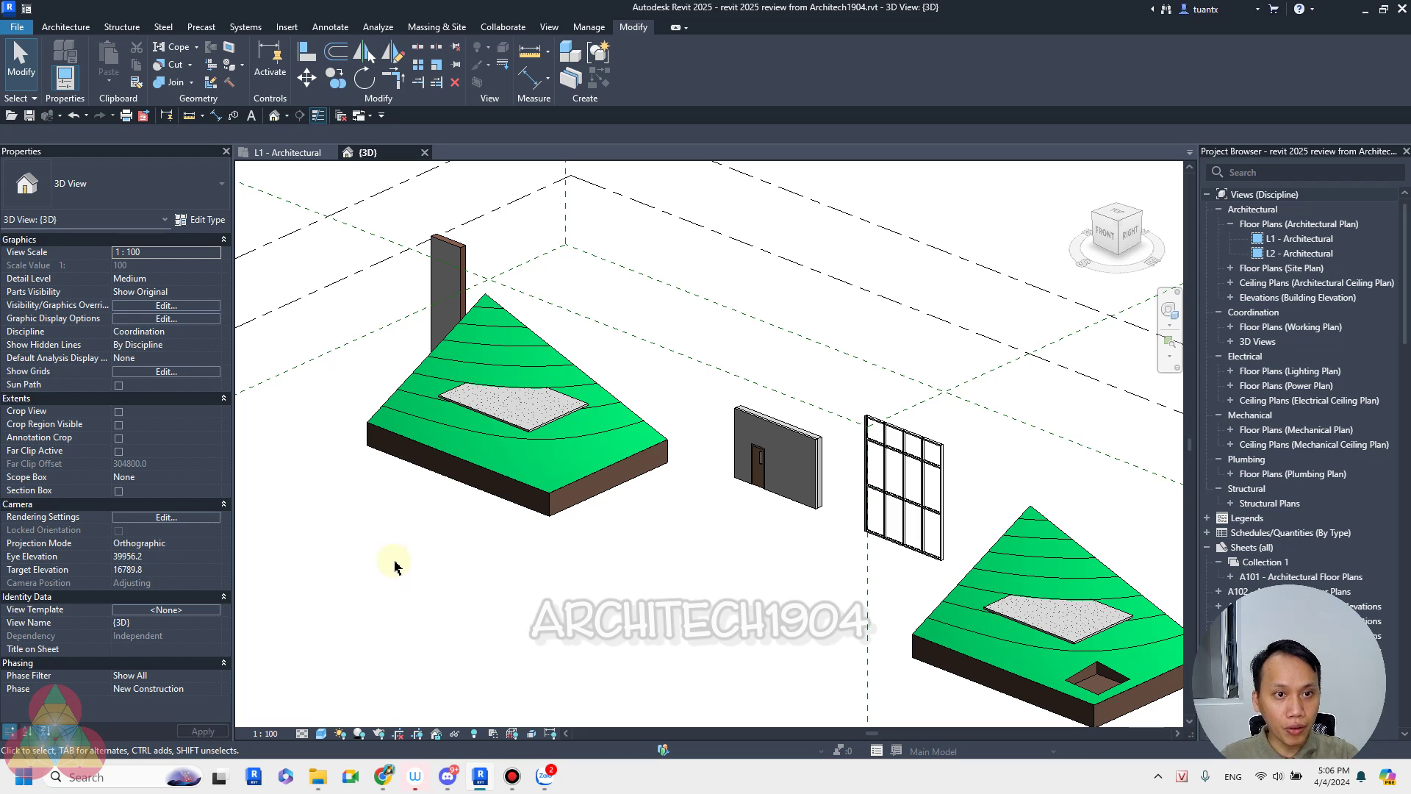
scroll(350, 444, down, 2)
scroll(357, 489, down, 2)
middle_drag(360, 508, 369, 519)
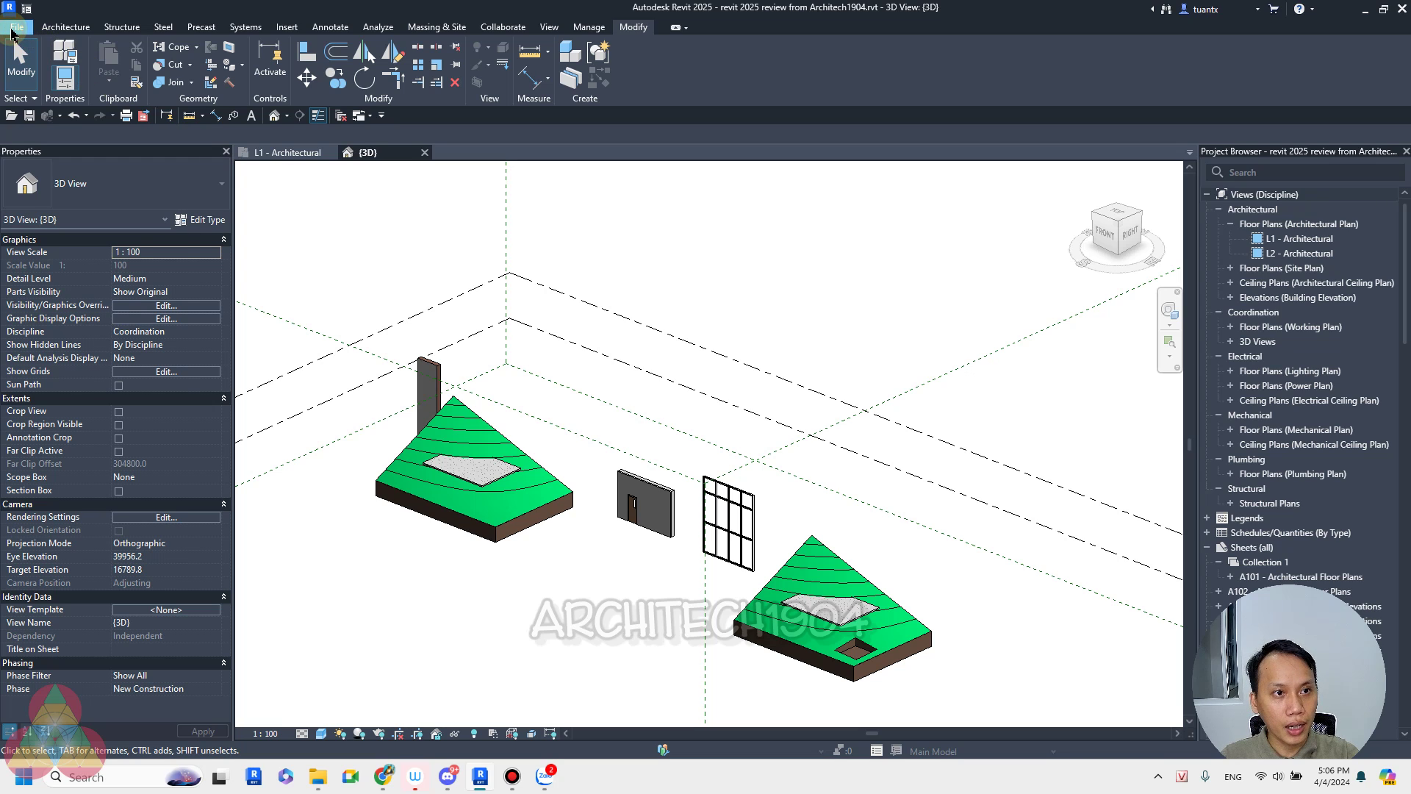
Step: Review the User Interface colour settings in Options, keep the Light canvas scheme, and cancel
click(17, 26)
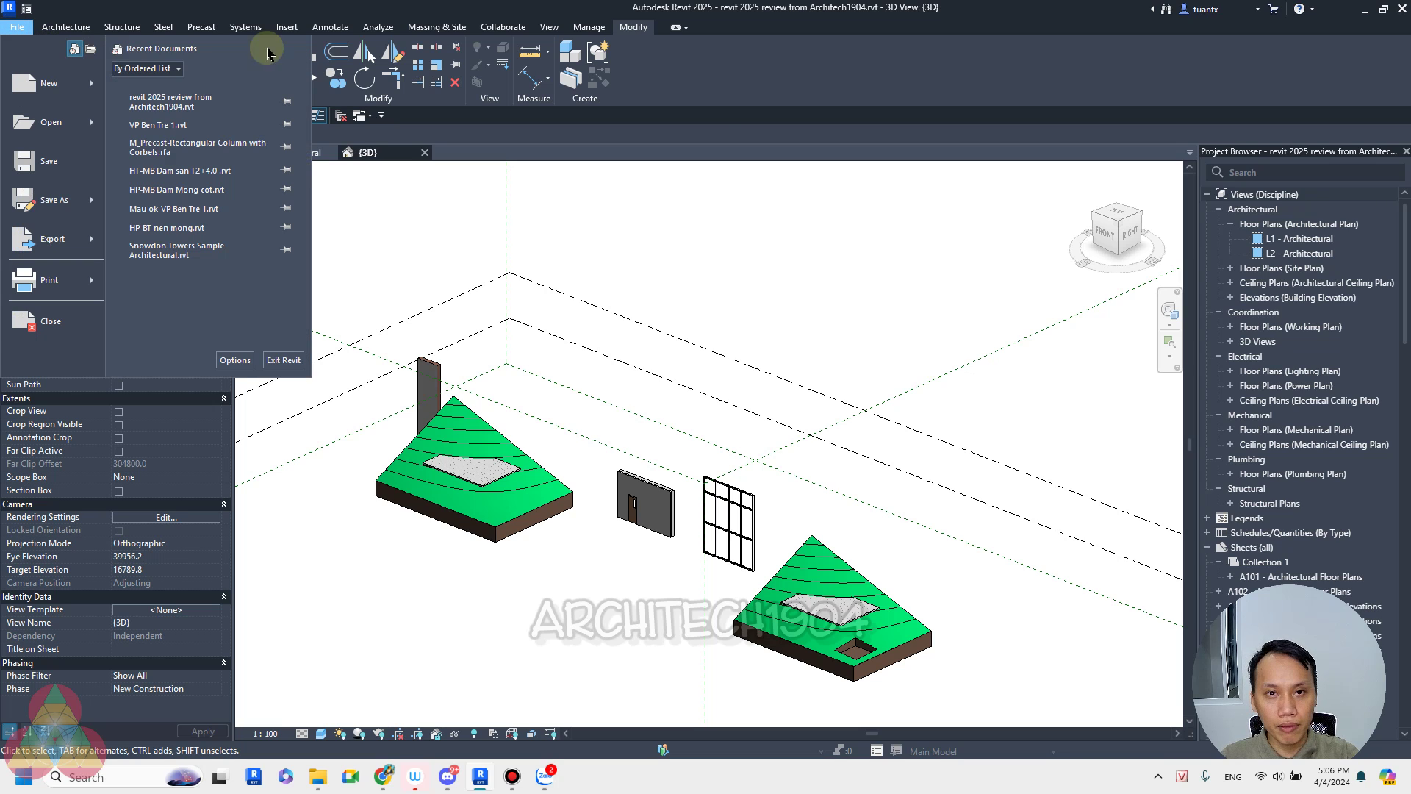
click(230, 361)
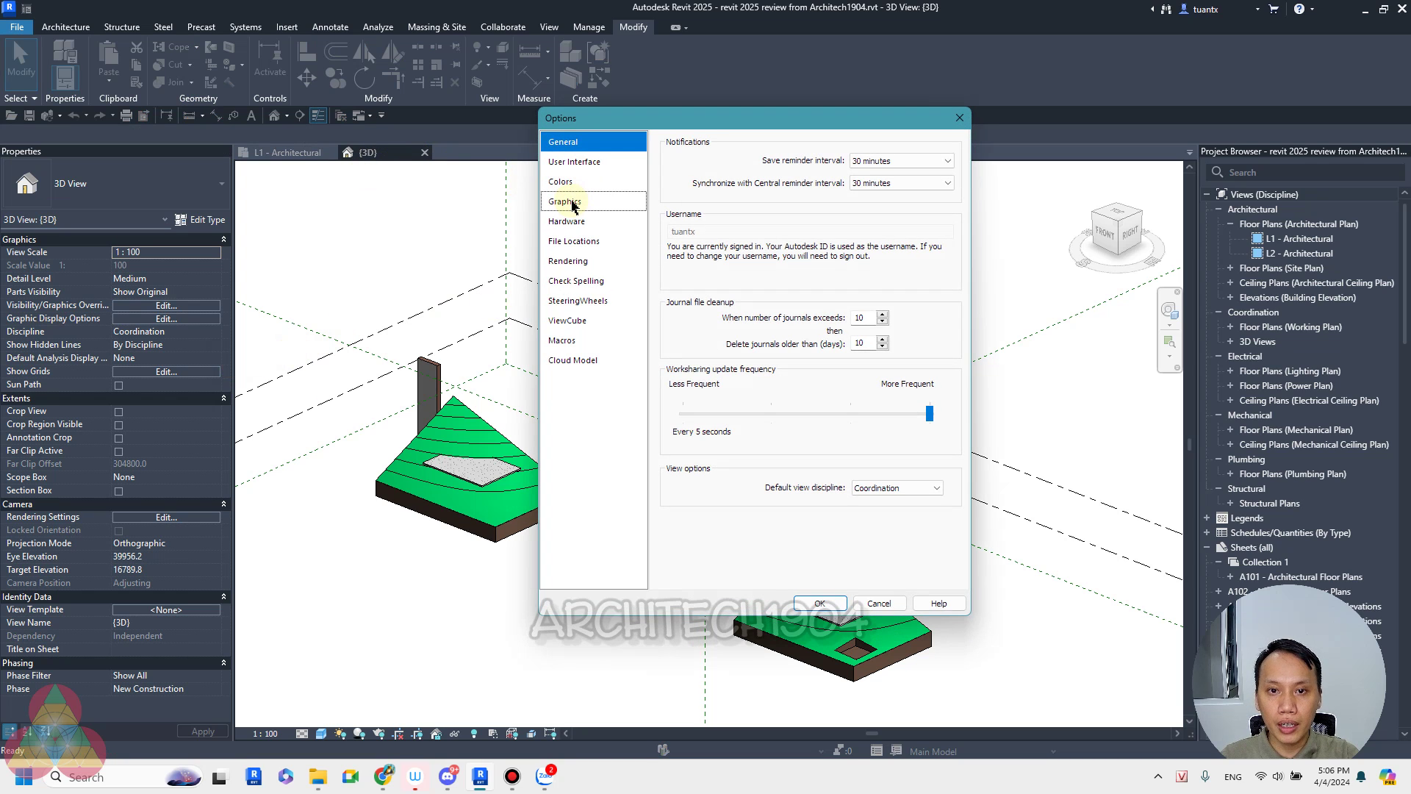
click(578, 162)
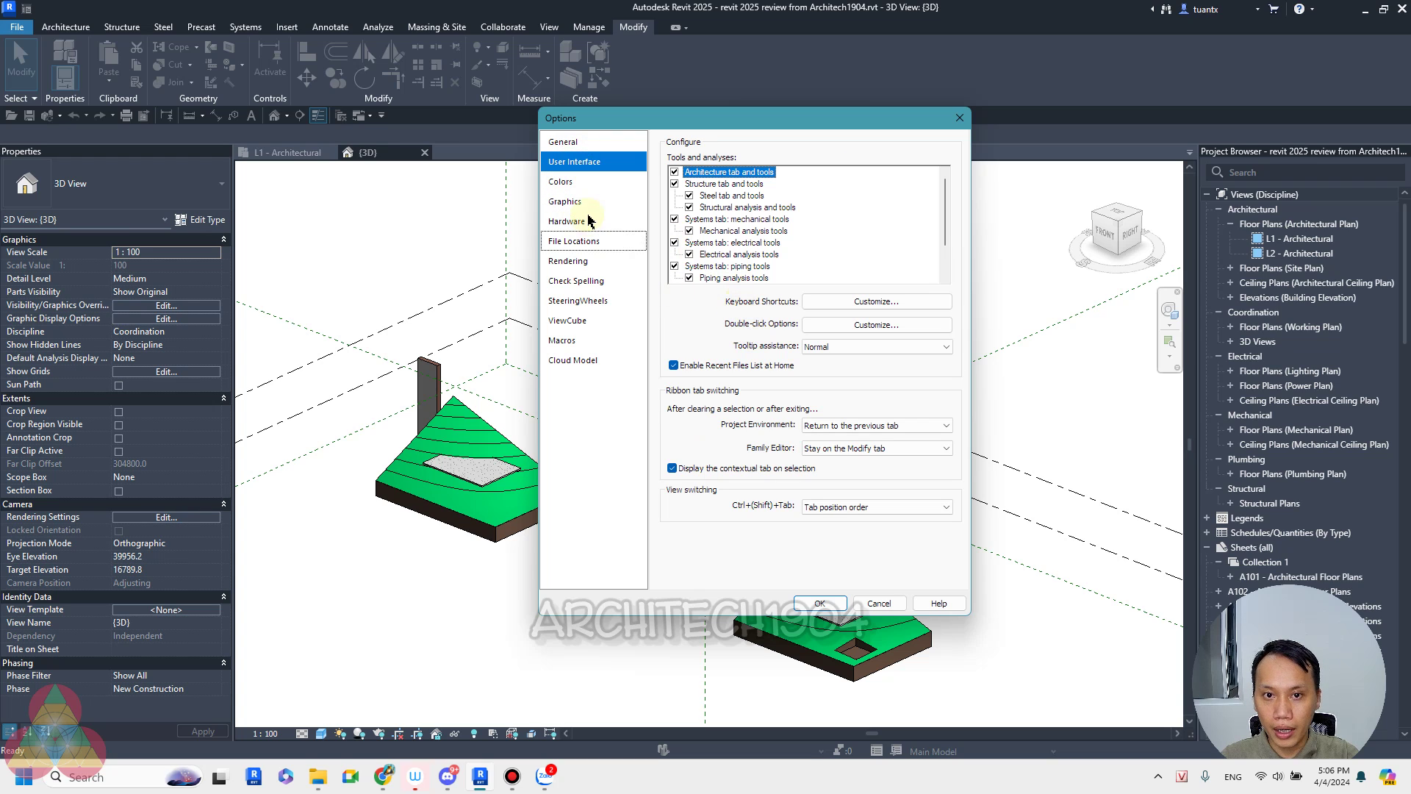
click(572, 182)
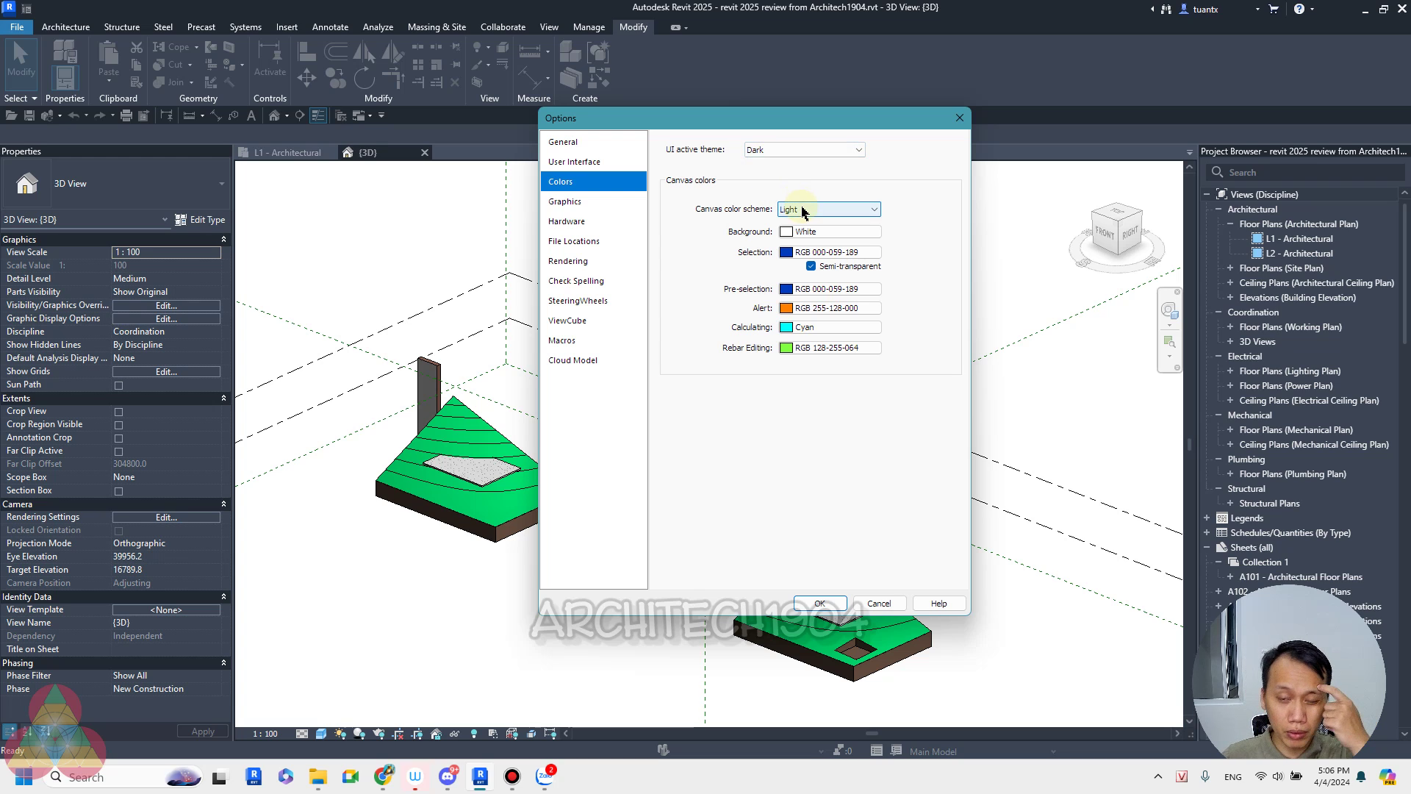
click(784, 209)
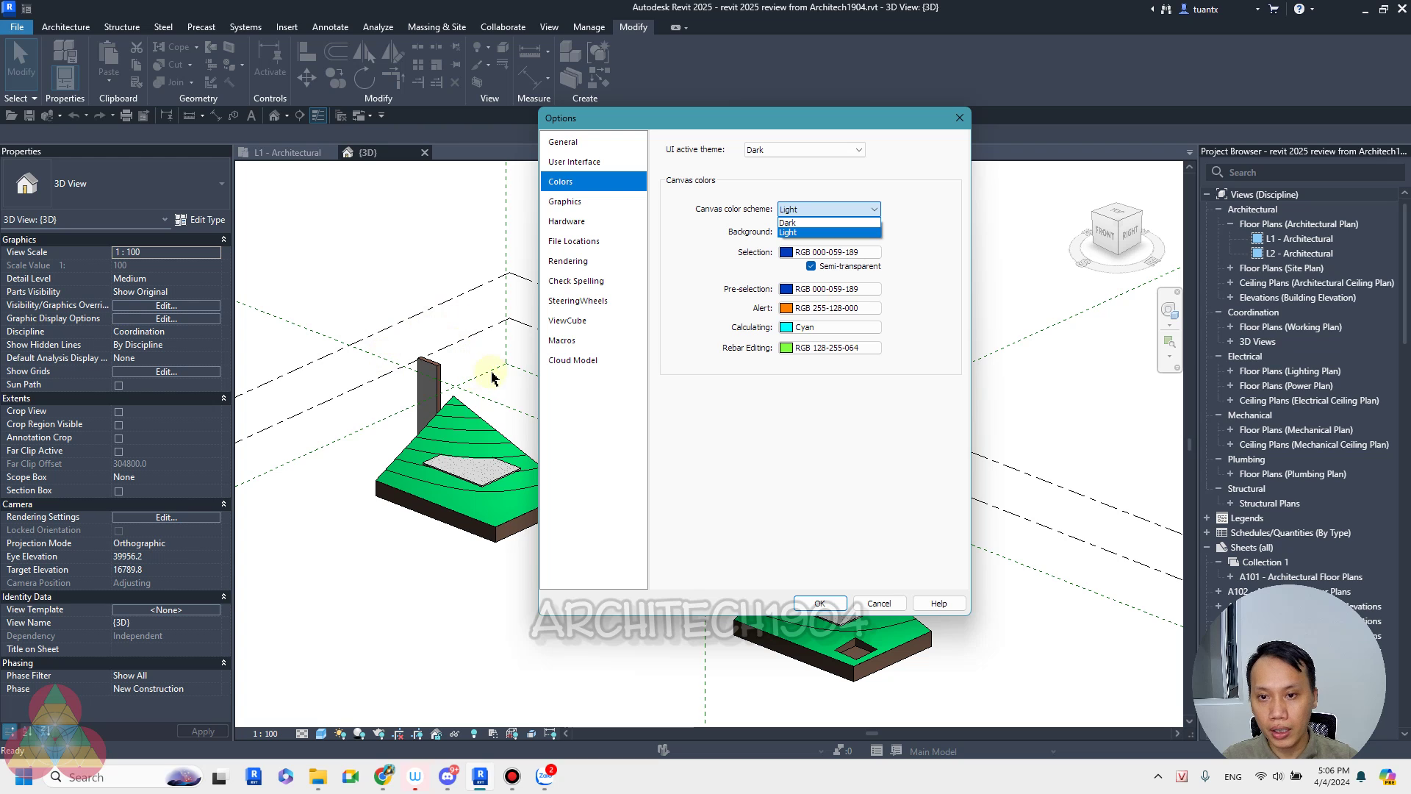
click(851, 421)
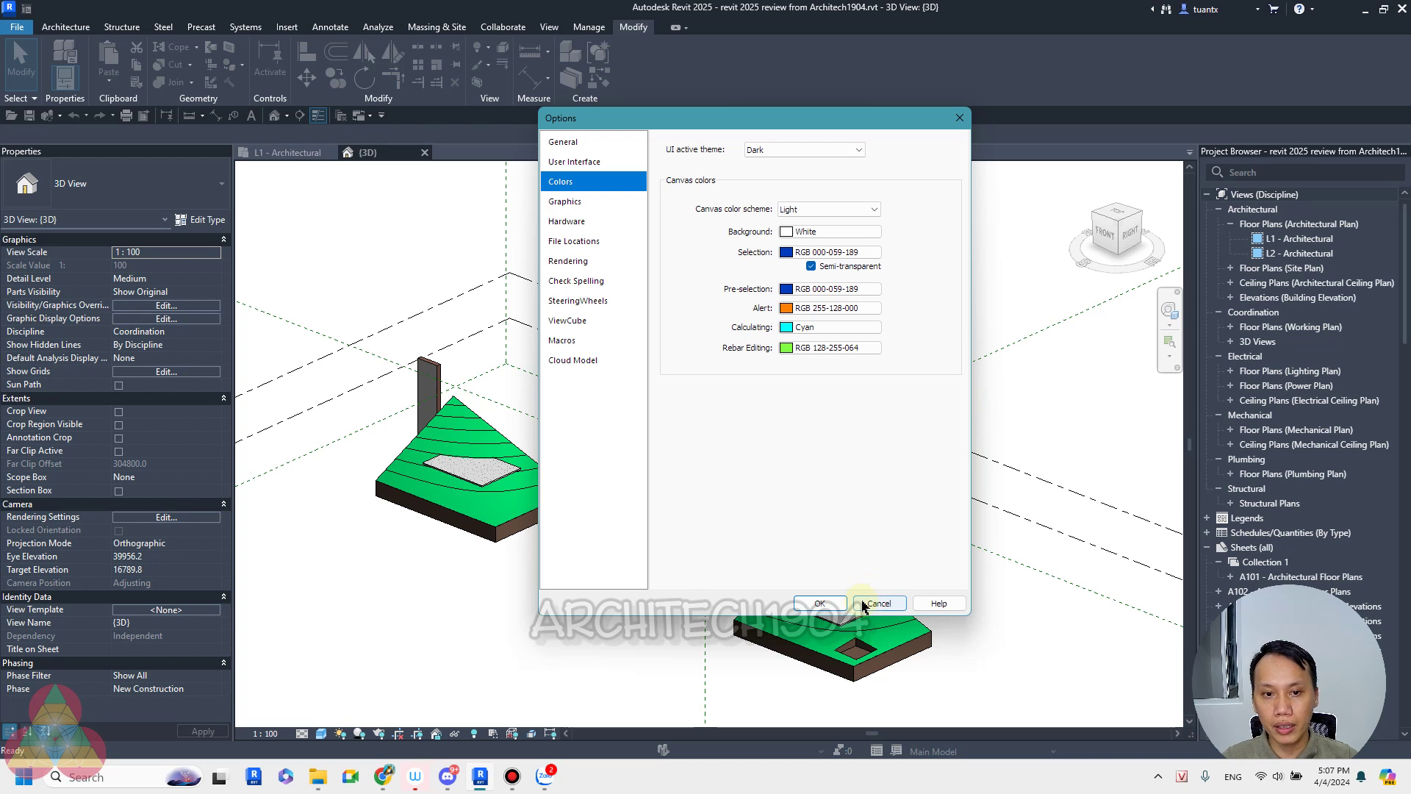
click(866, 604)
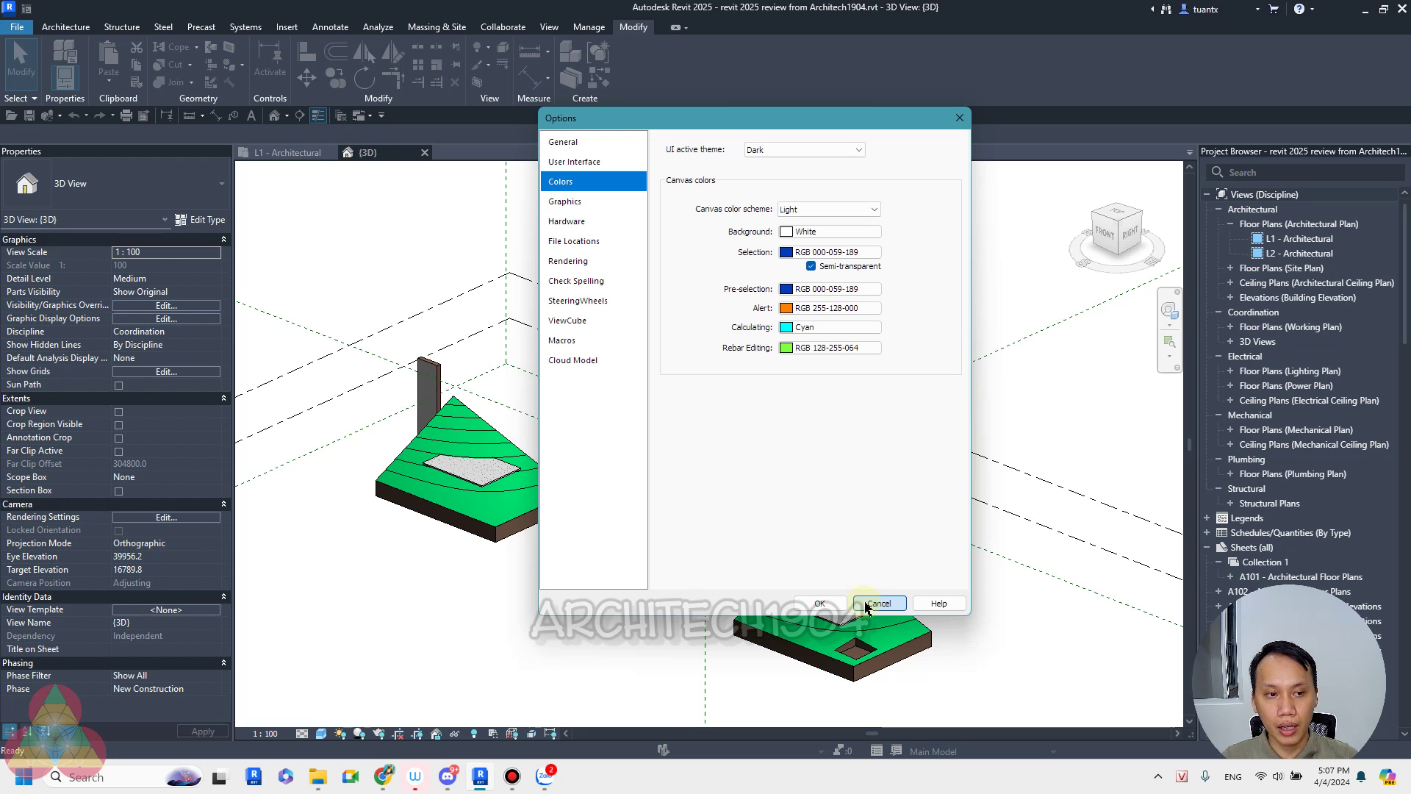
Step: Open the L1 - Architectural floor plan and zoom in on it
click(865, 605)
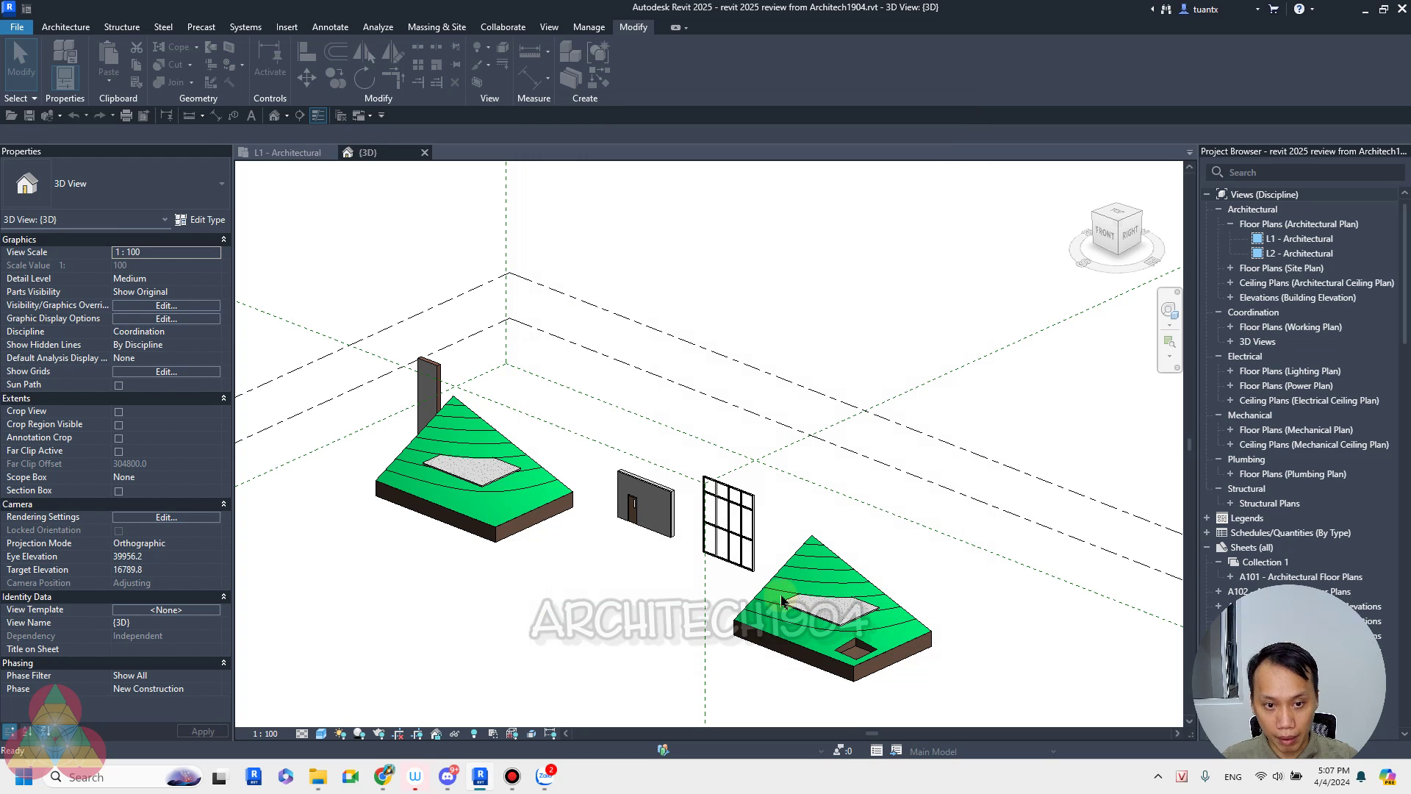
click(278, 156)
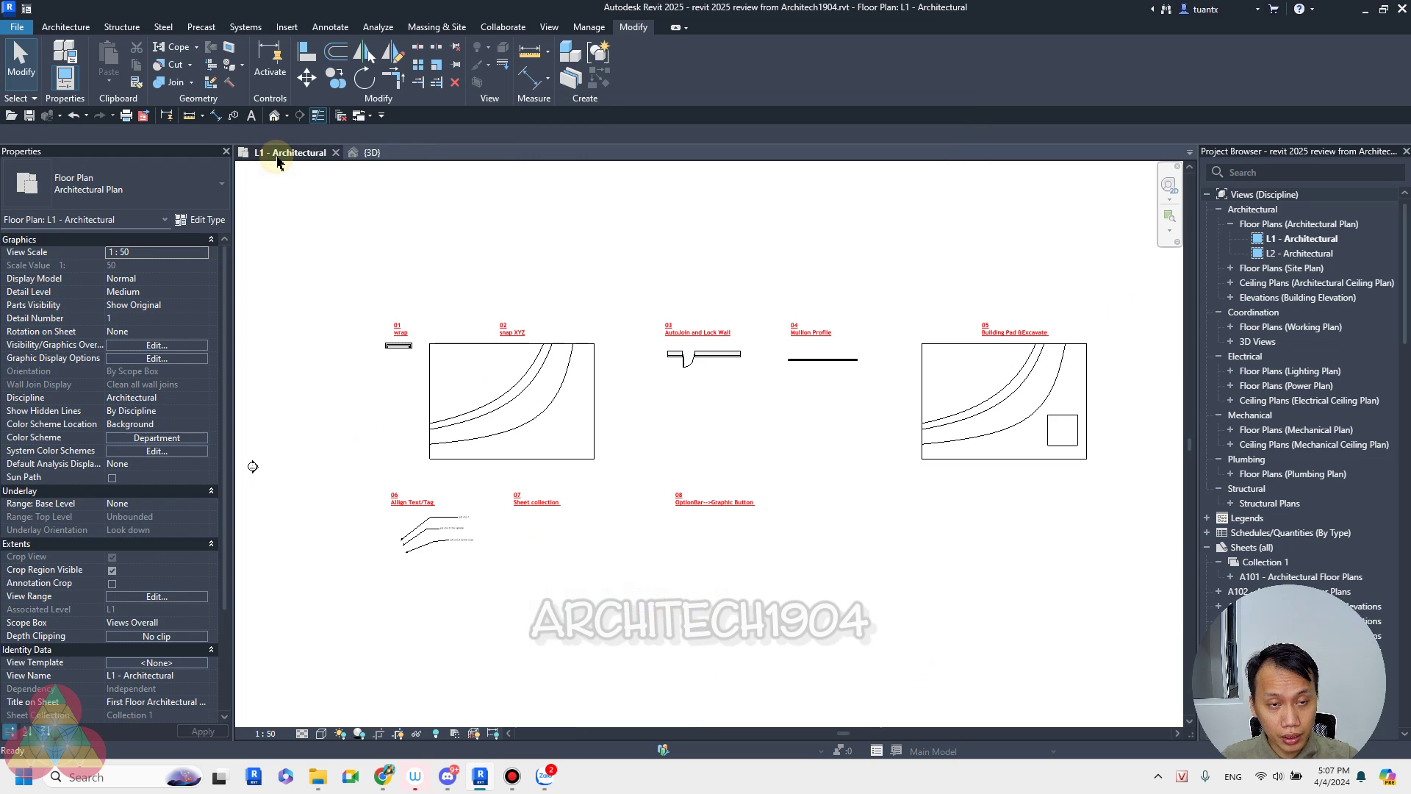
scroll(441, 279, up, 3)
scroll(514, 316, up, 3)
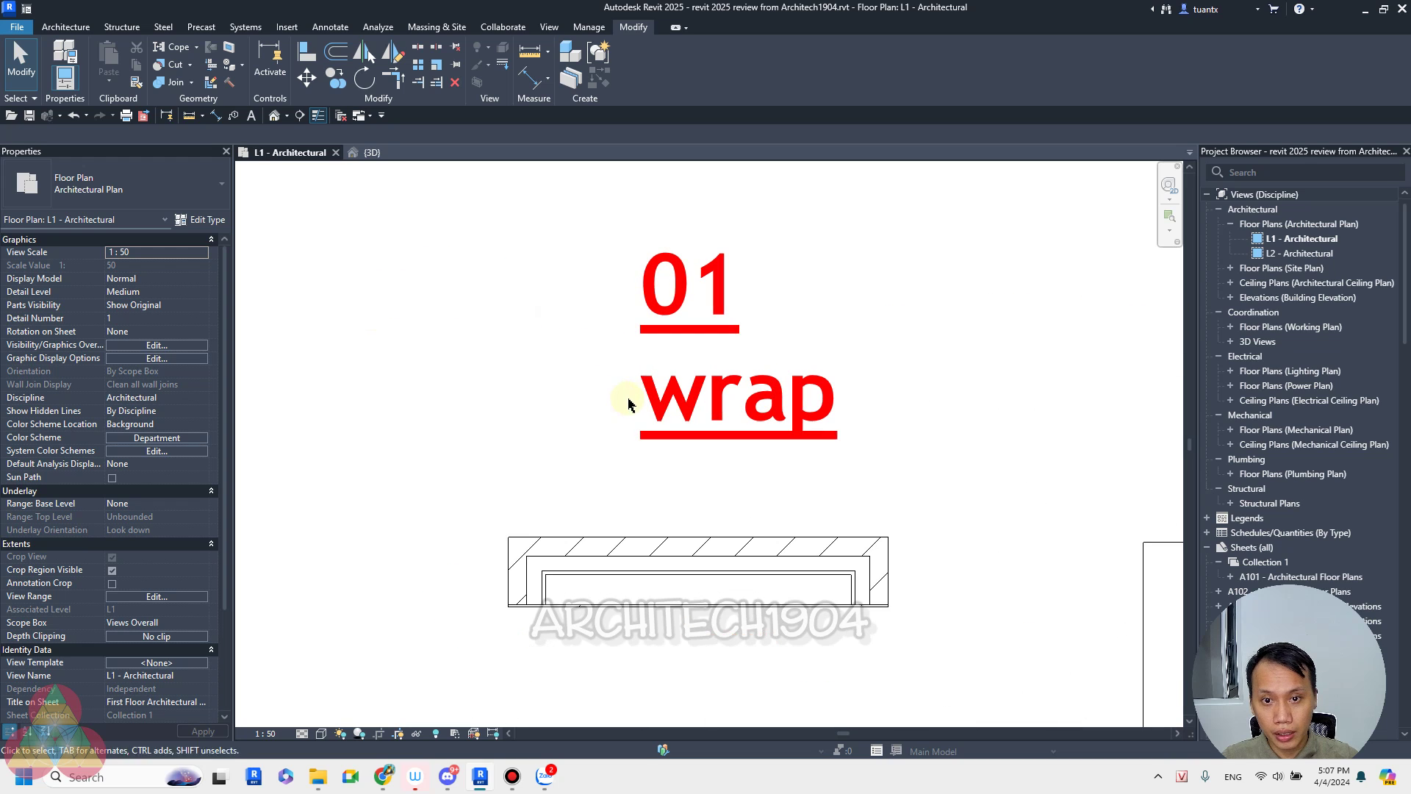
scroll(554, 504, up, 1)
scroll(552, 517, up, 1)
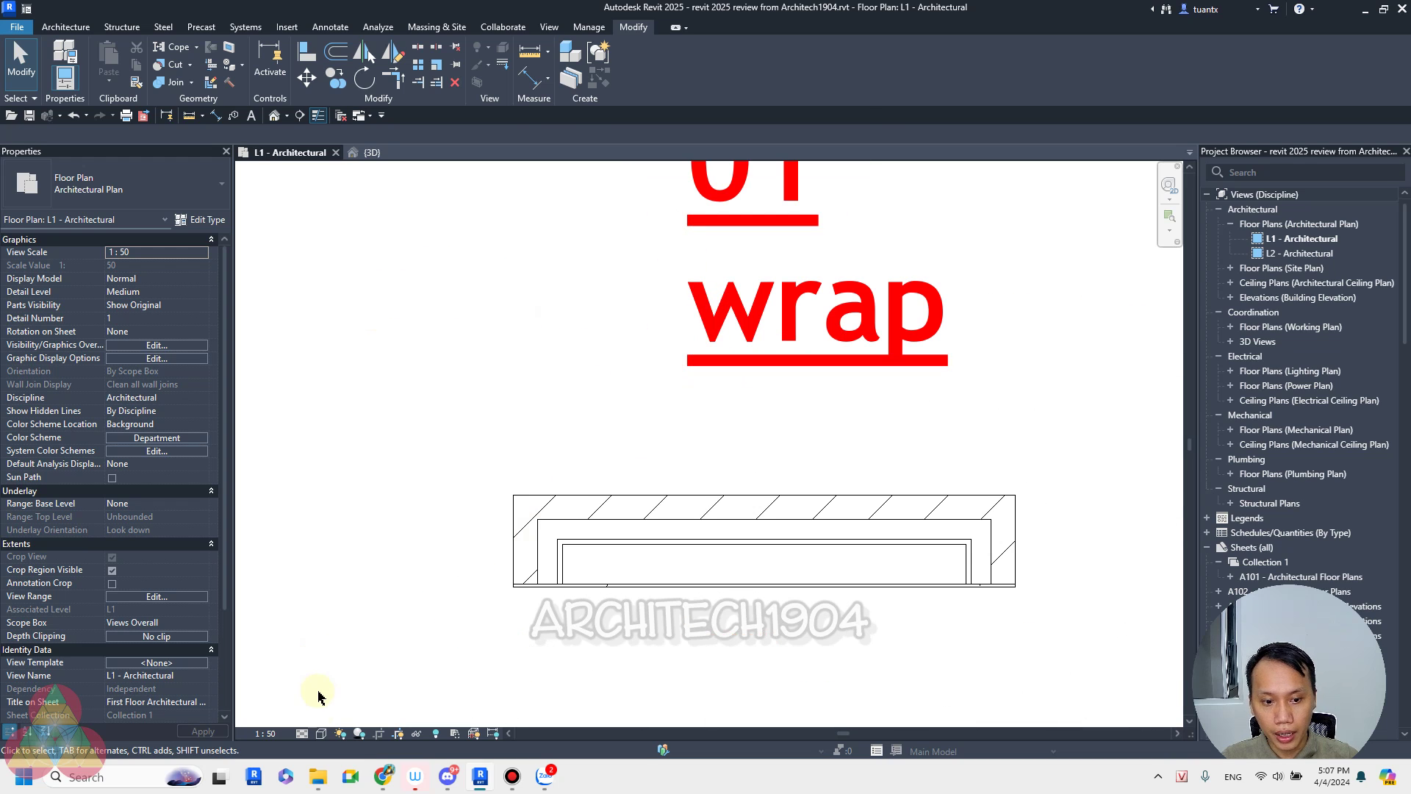
Step: Set the plan's visual style to Shaded, then to Consistent Colors
click(321, 732)
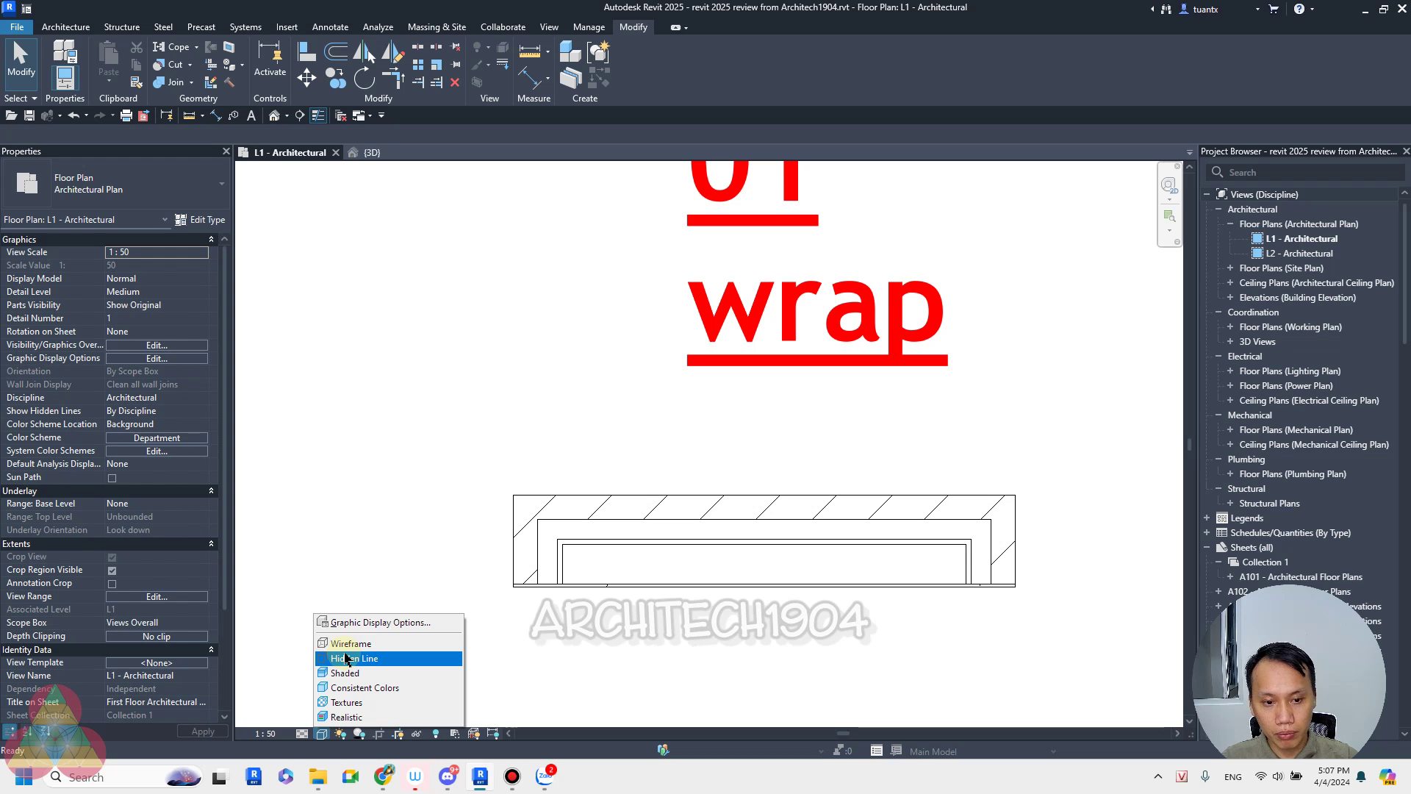
click(346, 673)
scroll(551, 561, down, 1)
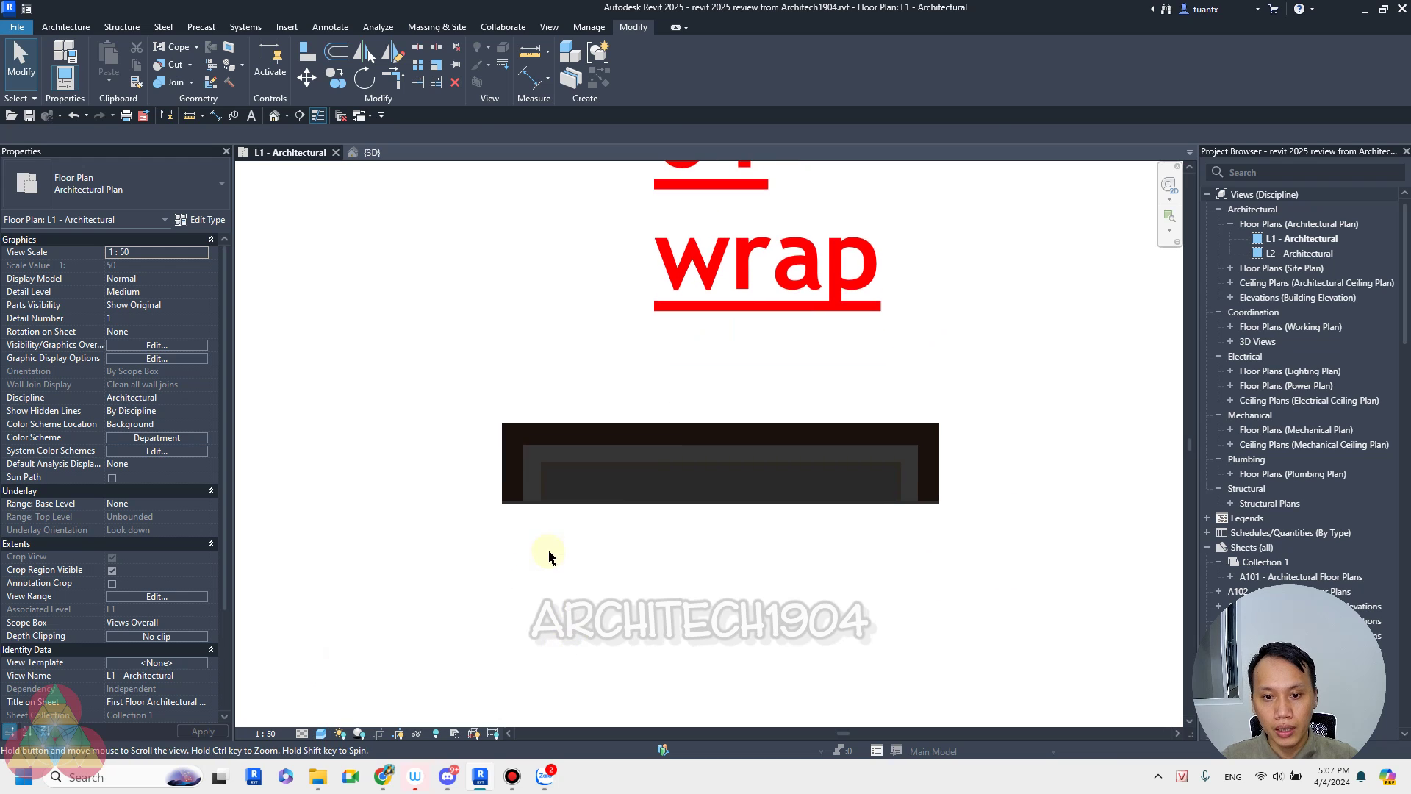
click(323, 732)
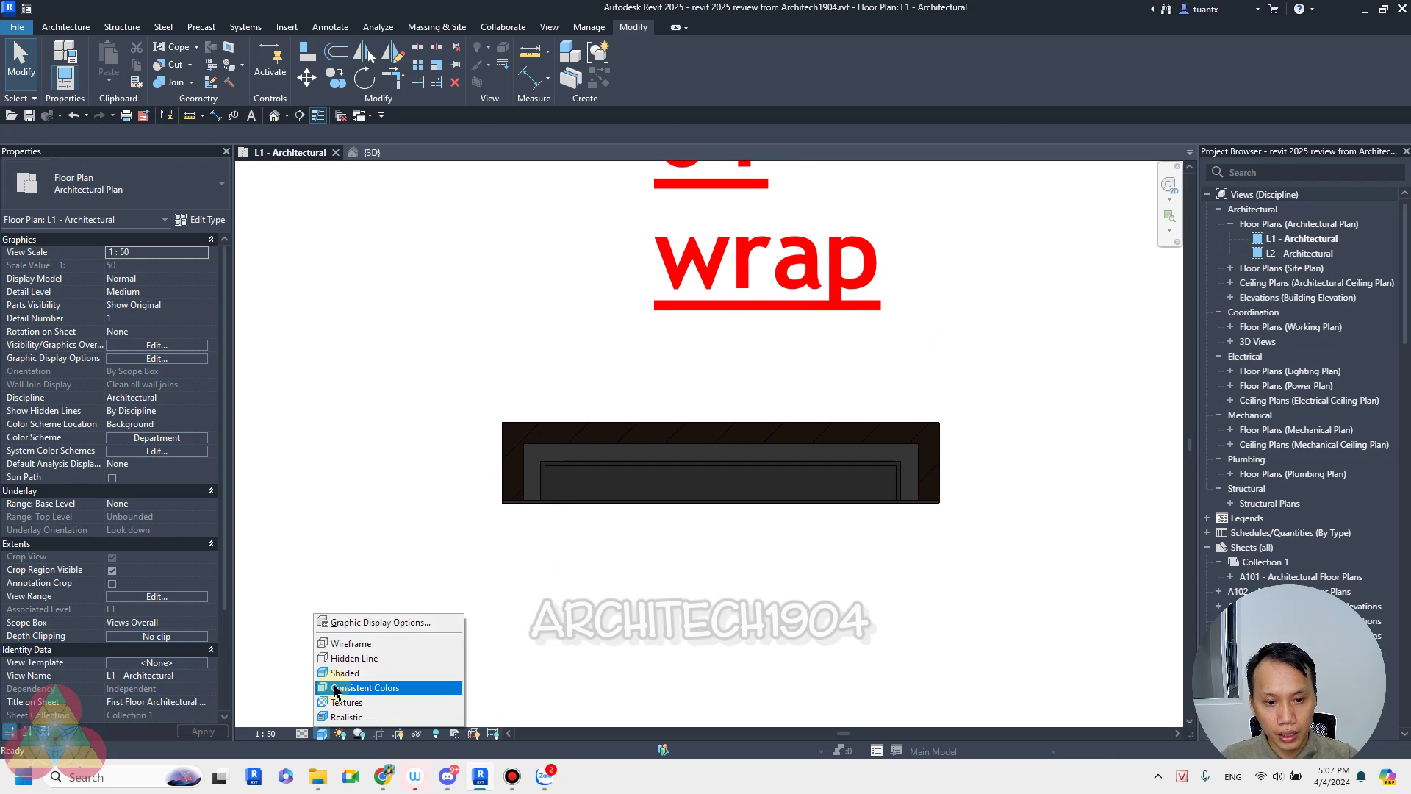
click(335, 691)
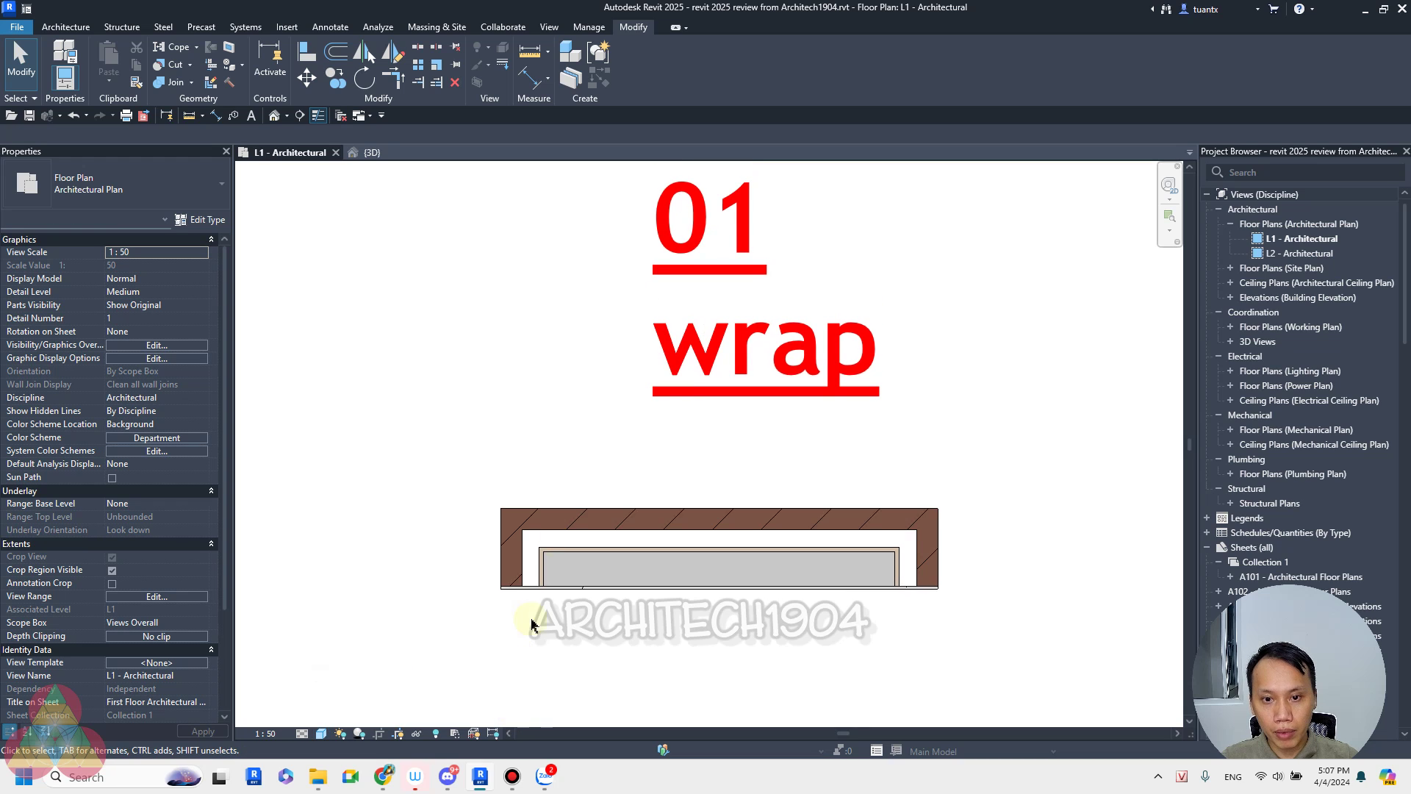
Step: Select the 01 wrap wall and unwrap the layers at its left end
click(548, 527)
scroll(505, 603, up, 1)
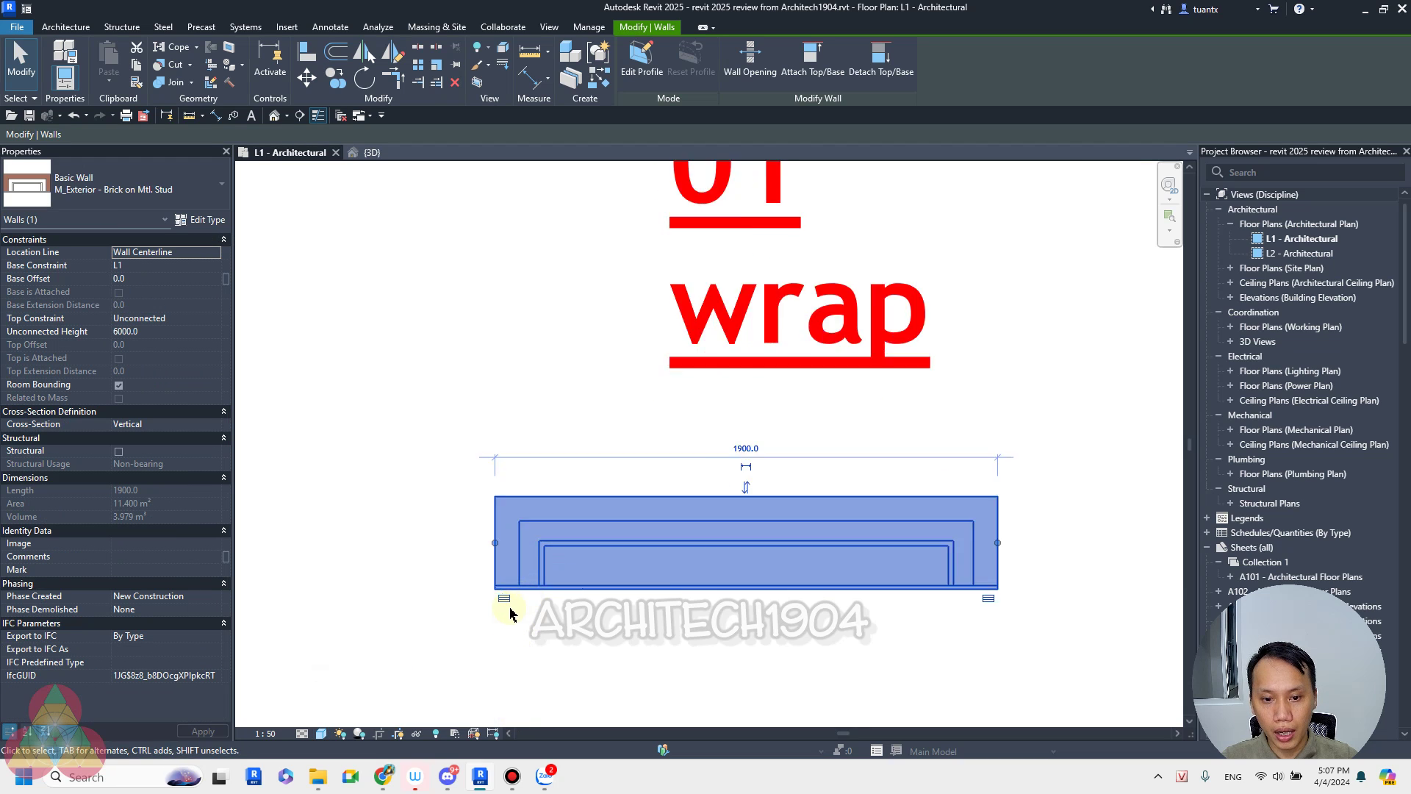
scroll(551, 605, up, 2)
scroll(421, 574, down, 1)
middle_drag(421, 574, 487, 573)
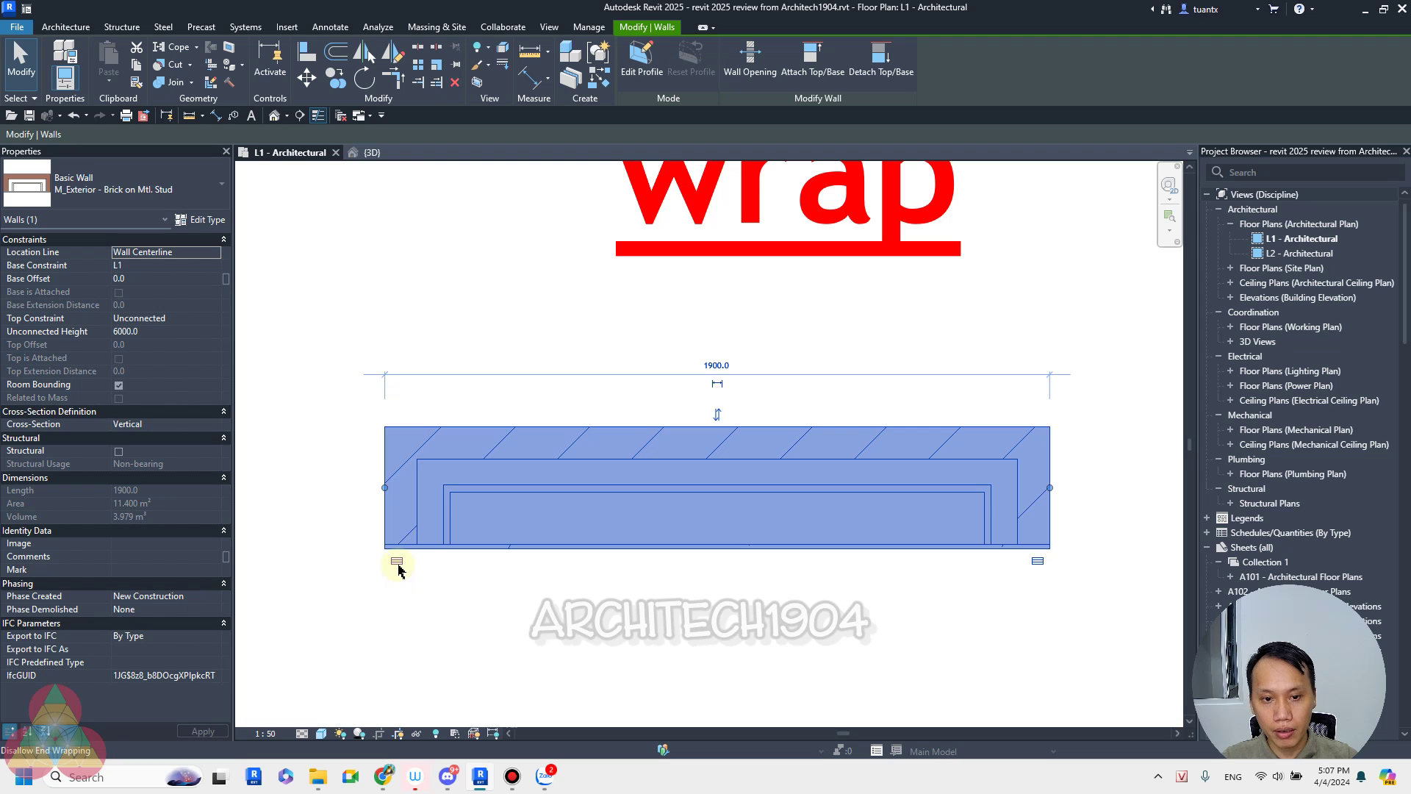
click(395, 563)
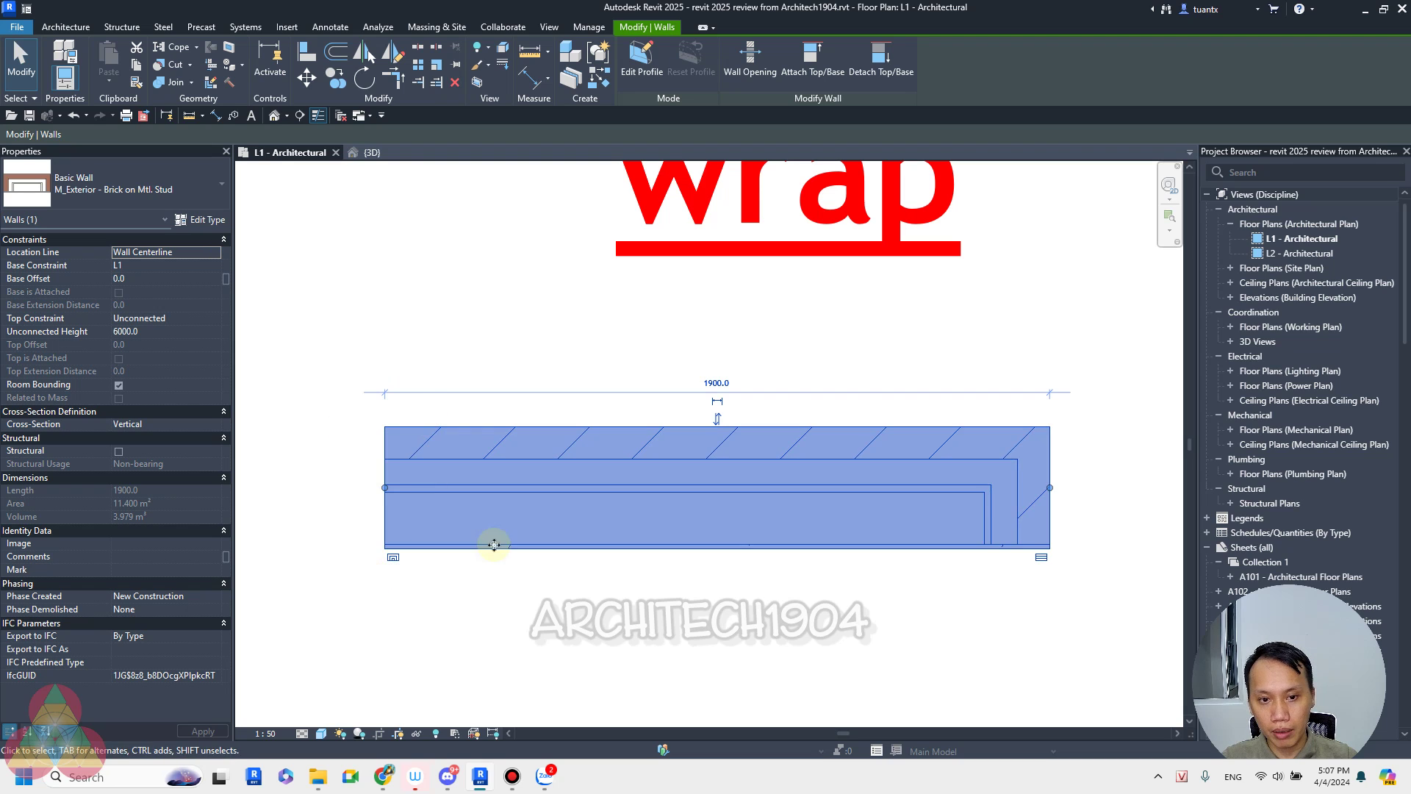
click(346, 545)
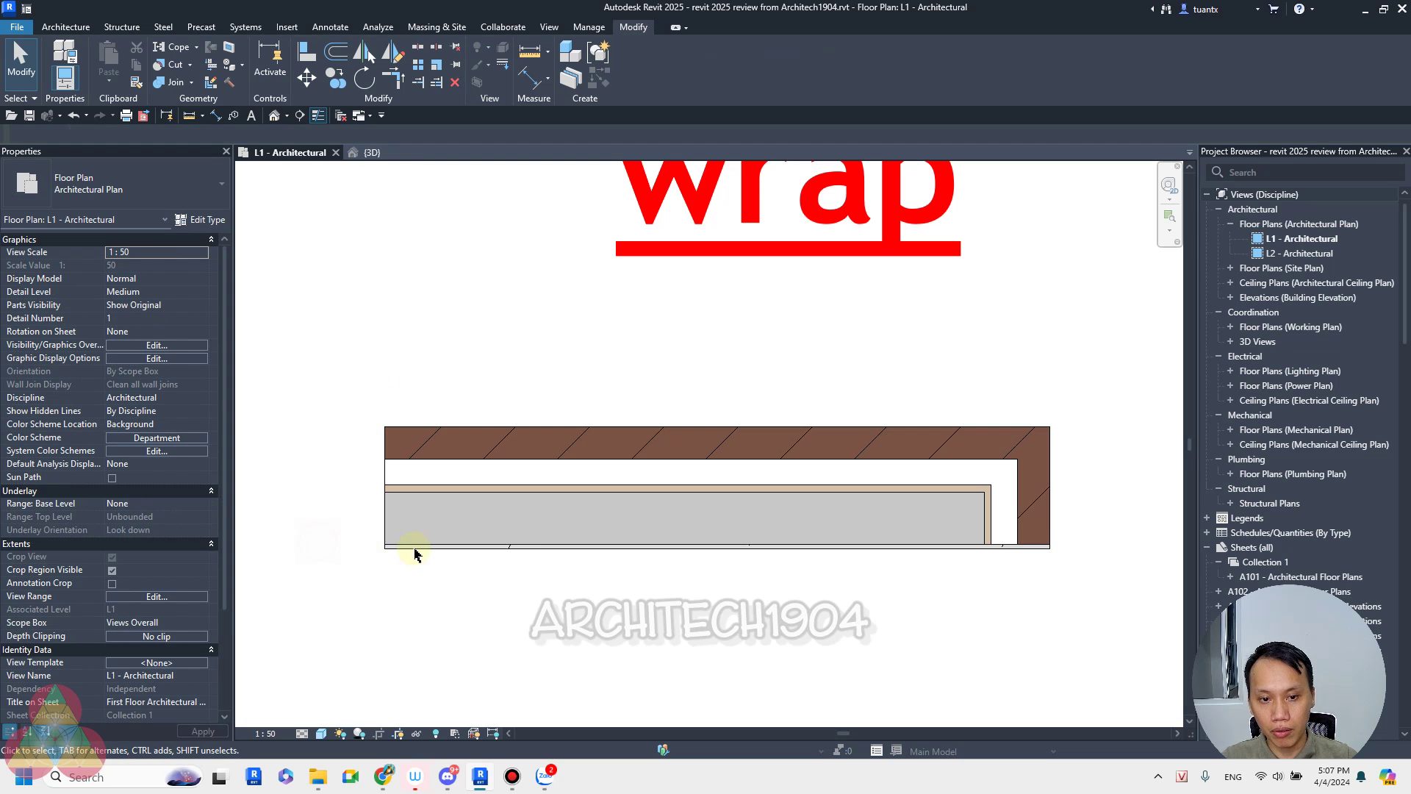
Step: Restore layer wrapping at both ends of the 01 wrap wall and reselect it
click(843, 556)
click(1041, 559)
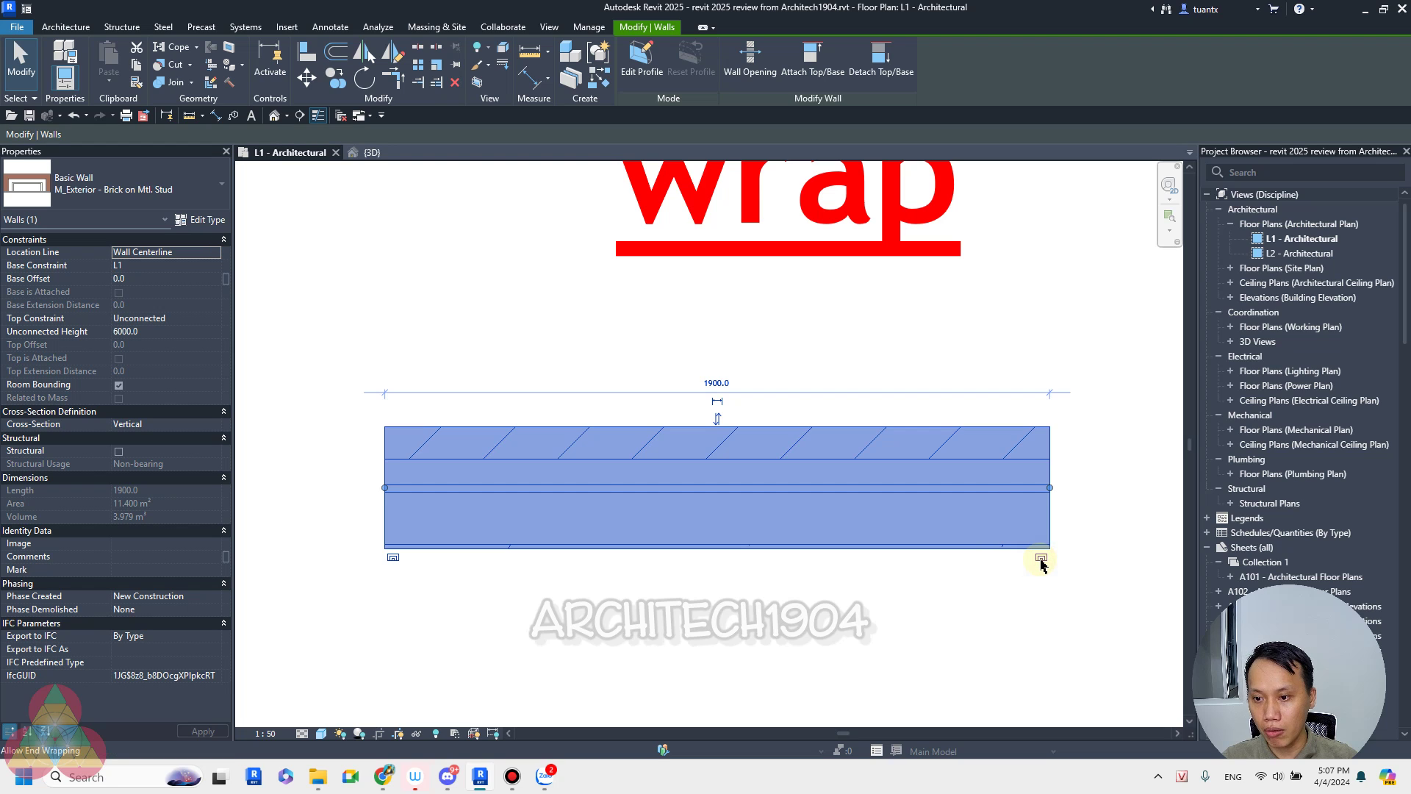
click(1041, 559)
click(392, 557)
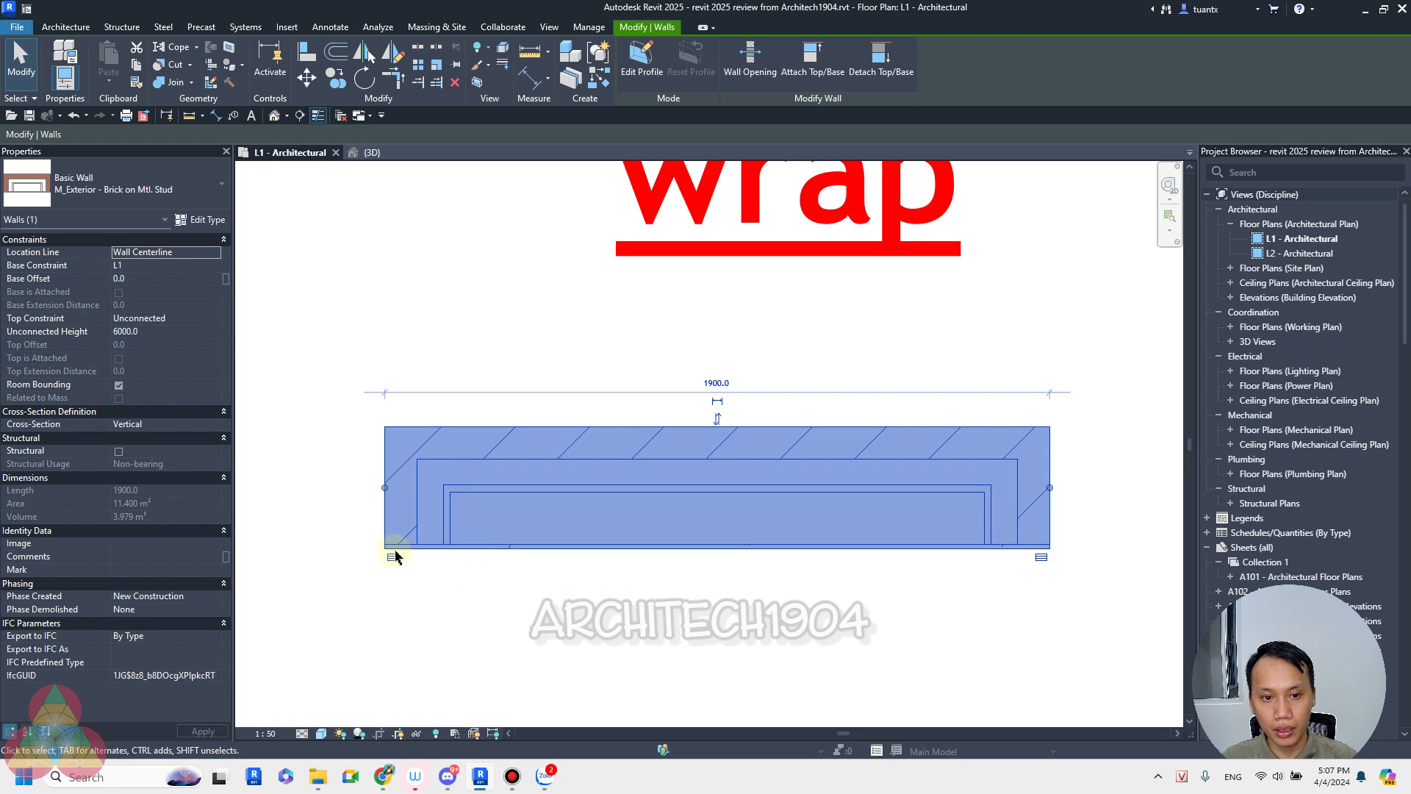
click(506, 604)
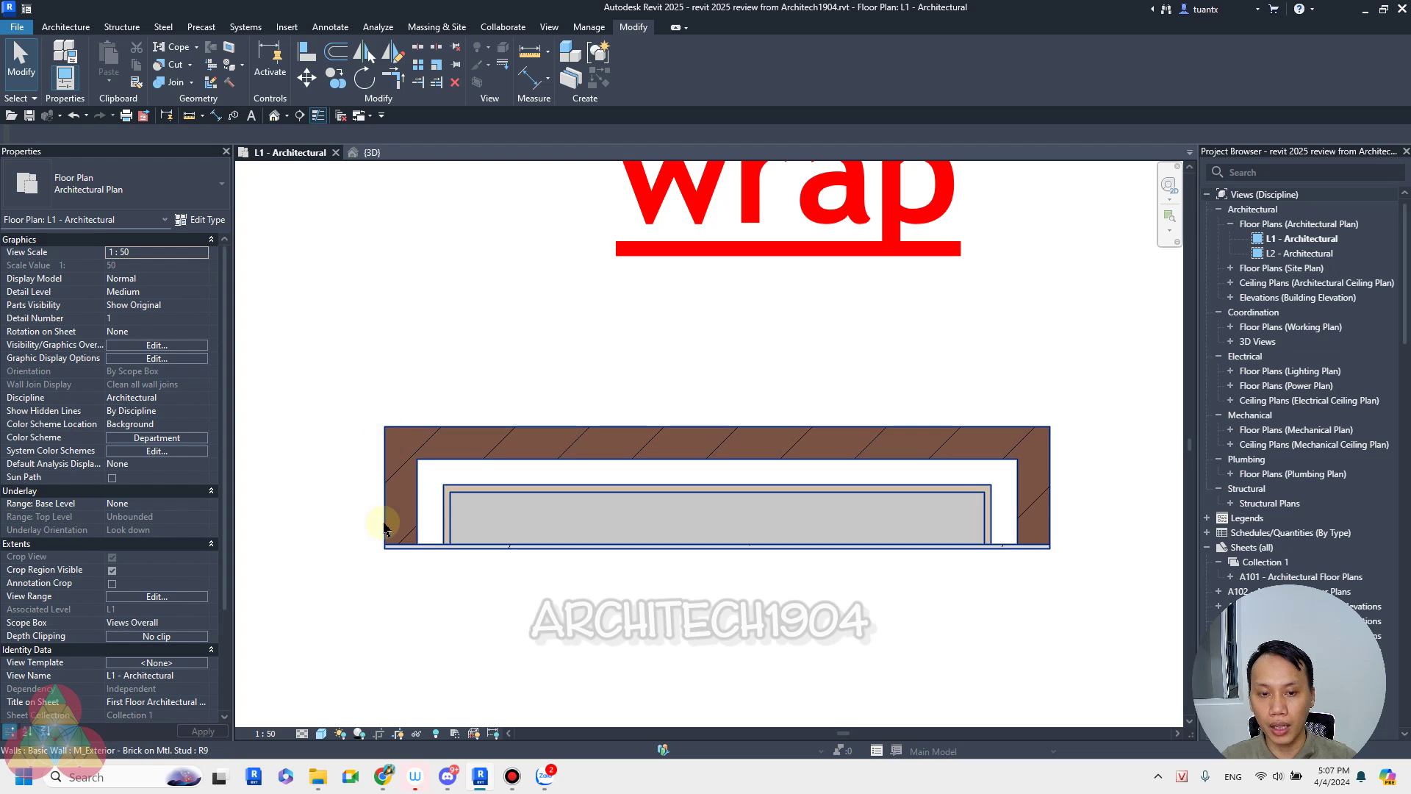
scroll(555, 539, down, 2)
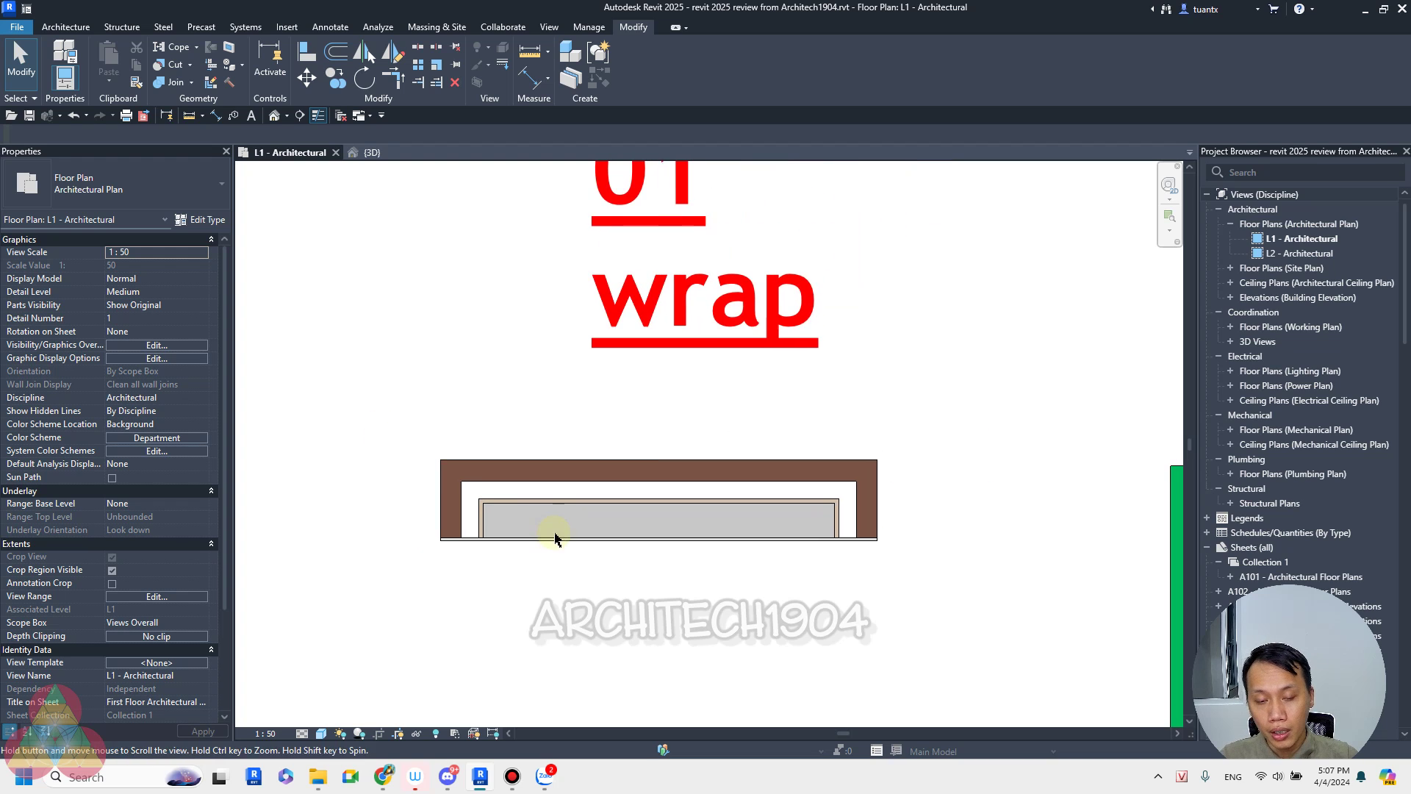
scroll(555, 539, up, 2)
click(507, 516)
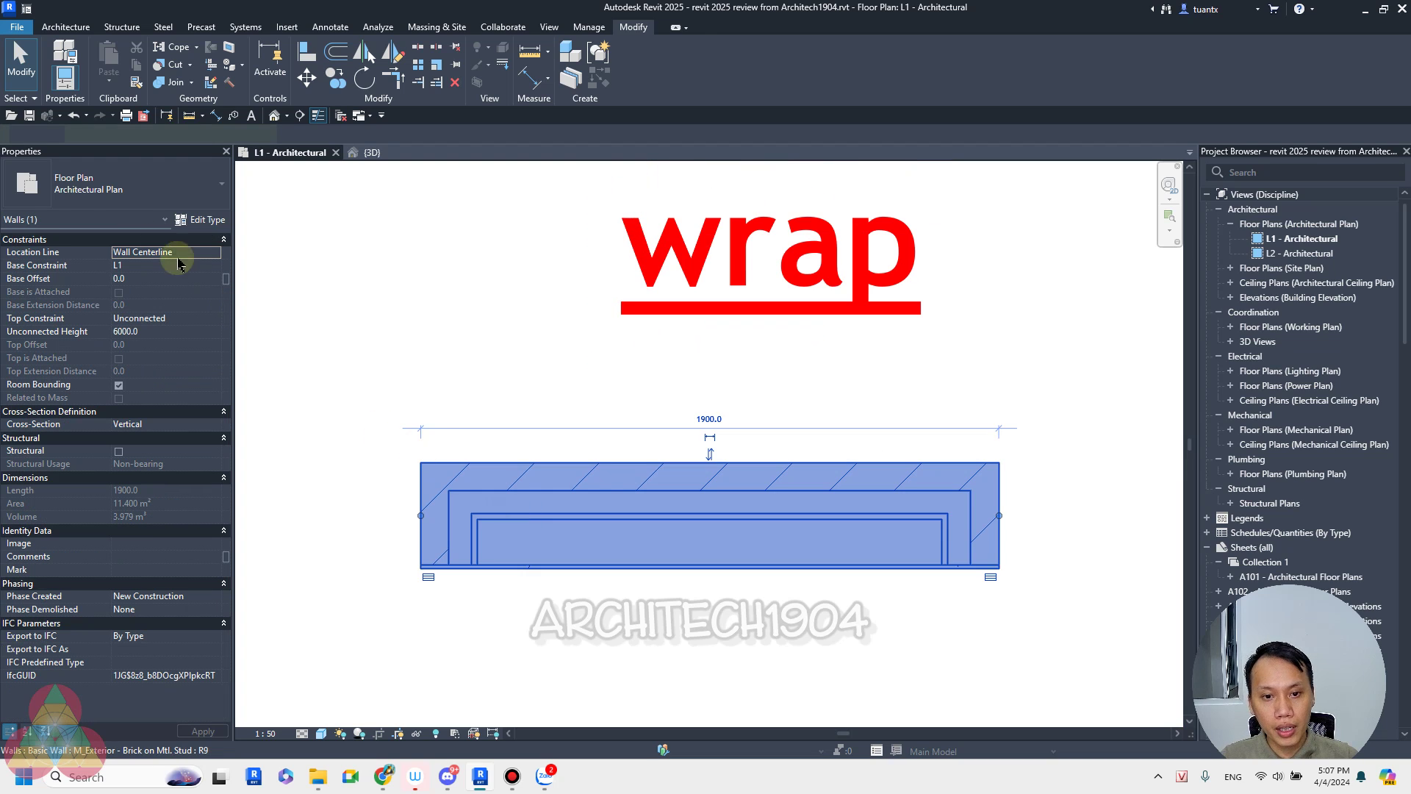
Step: In the wall's Type Properties, change Wrapping at Ends from Exterior to None, then reselect the wall
click(195, 224)
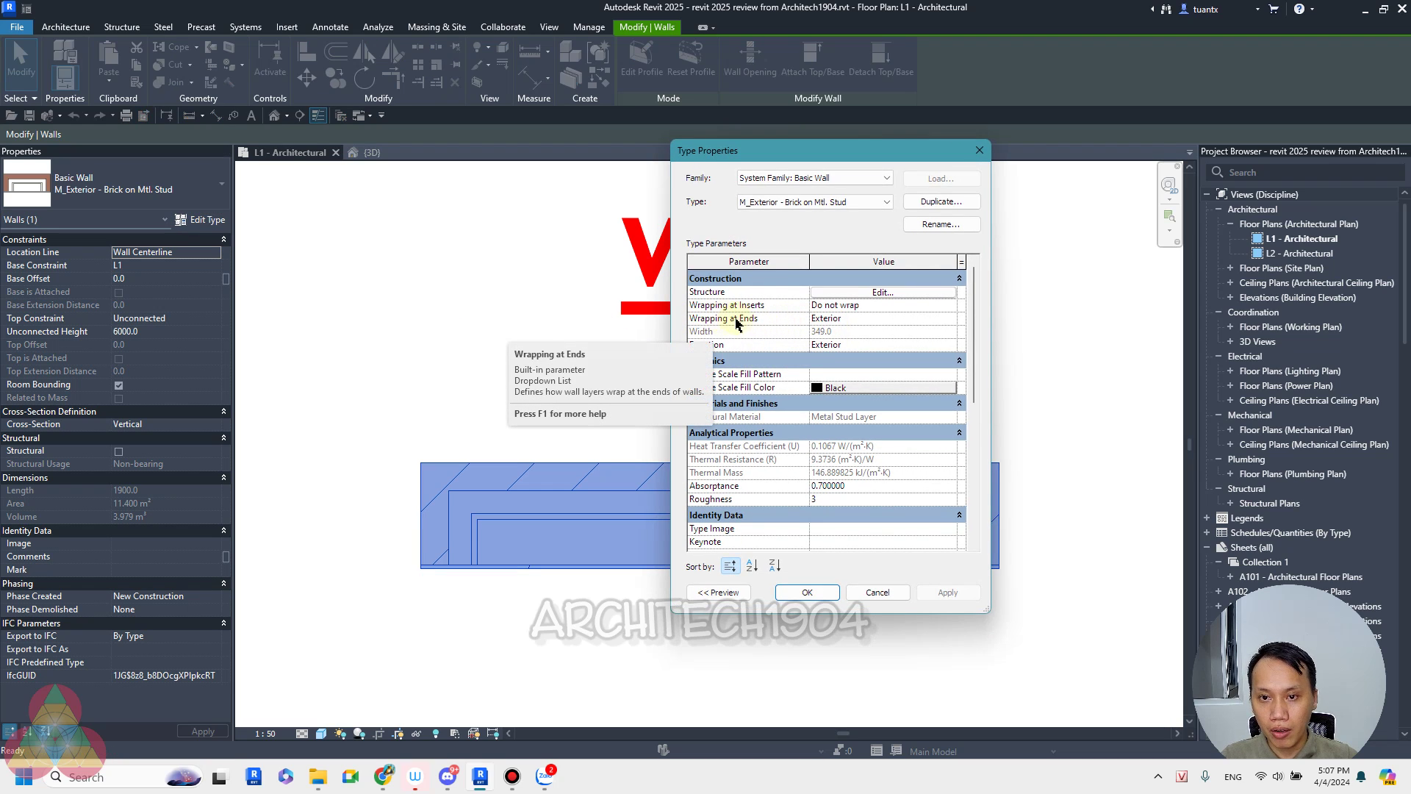
click(860, 323)
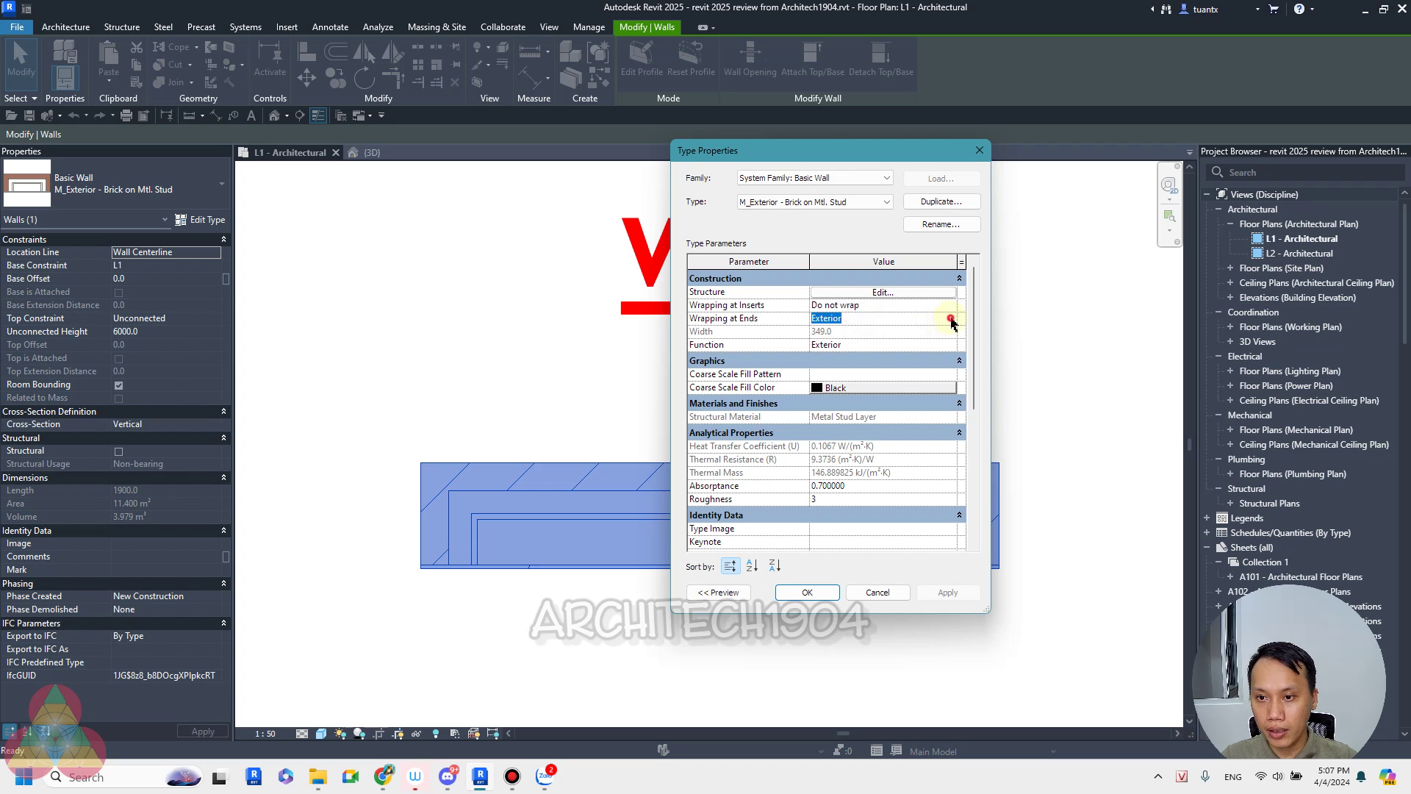
click(952, 319)
click(854, 590)
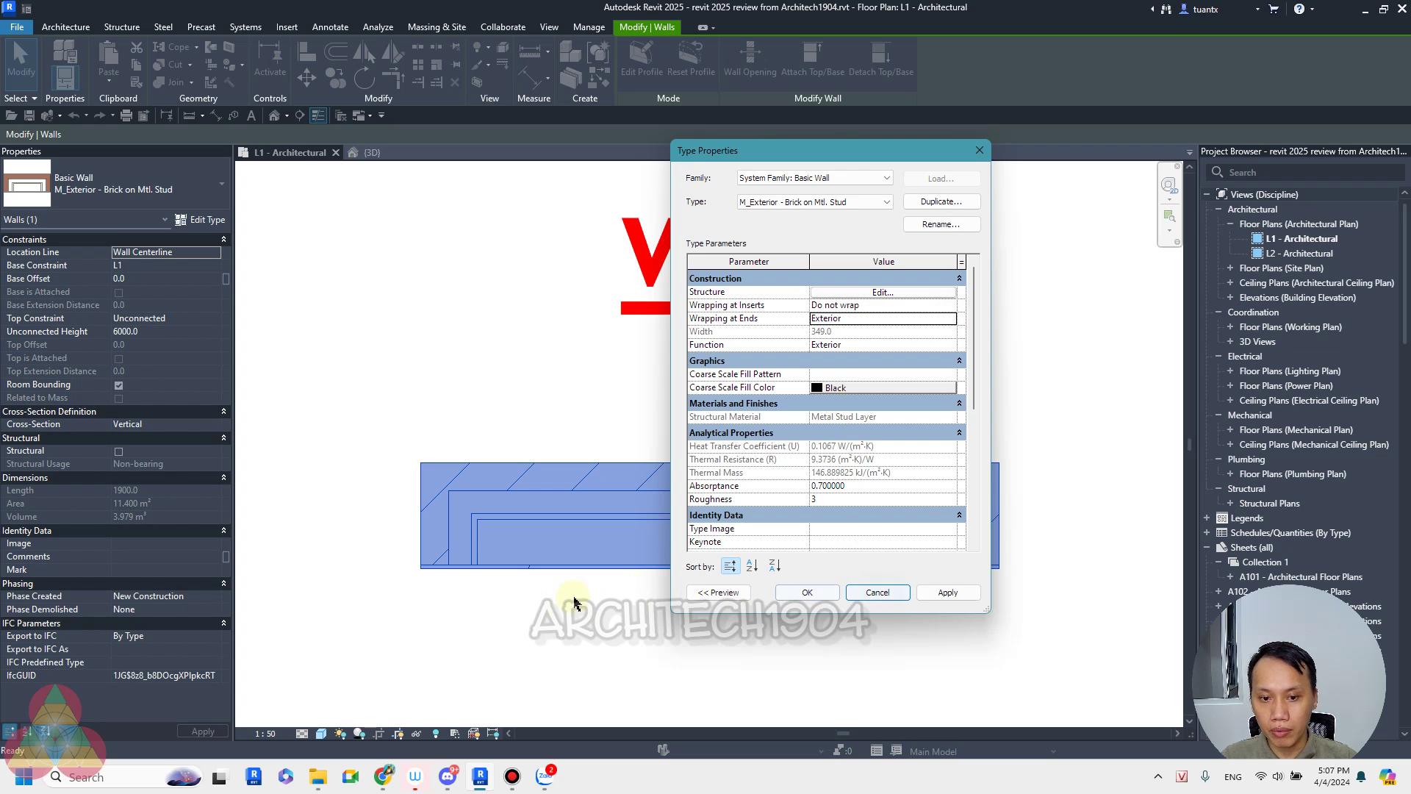
click(852, 321)
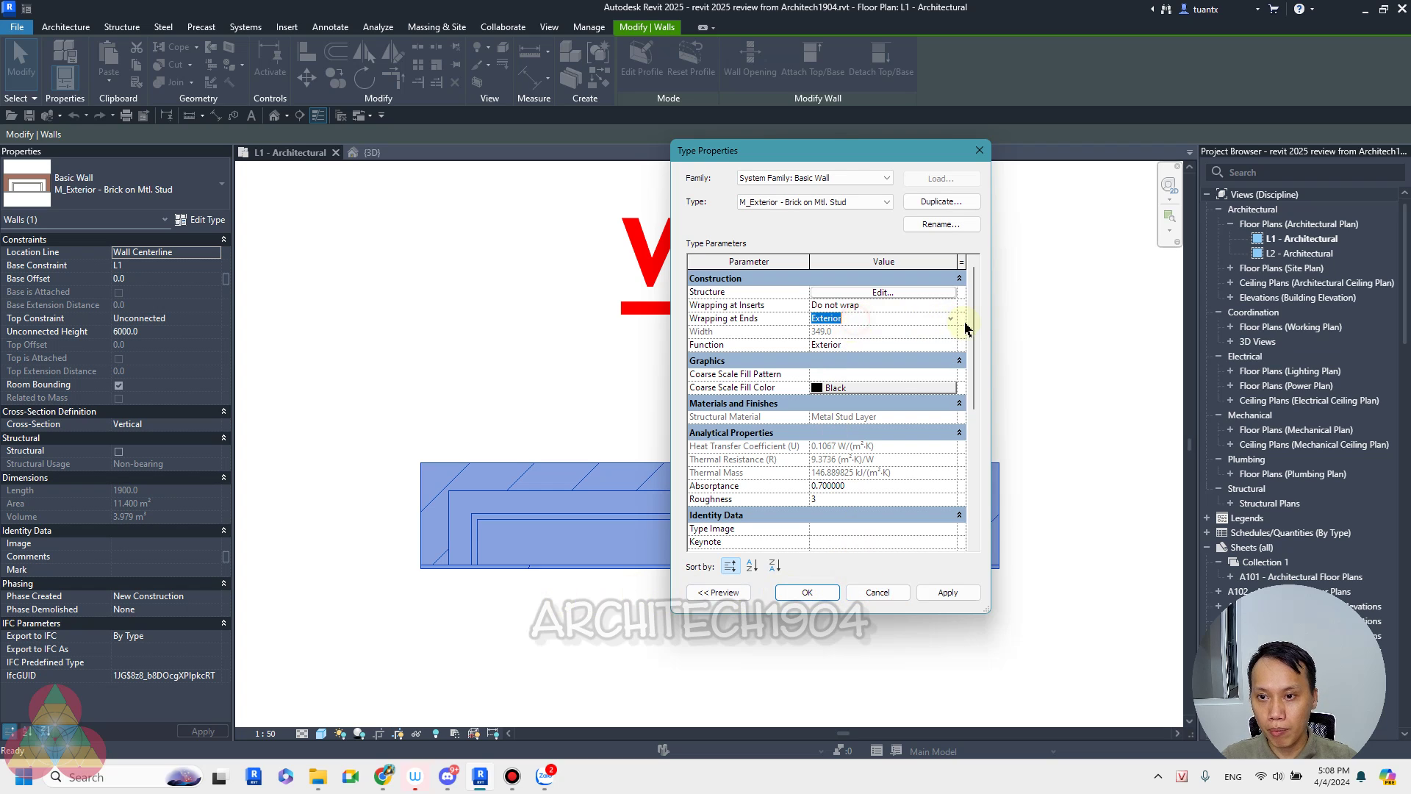
click(951, 318)
click(845, 332)
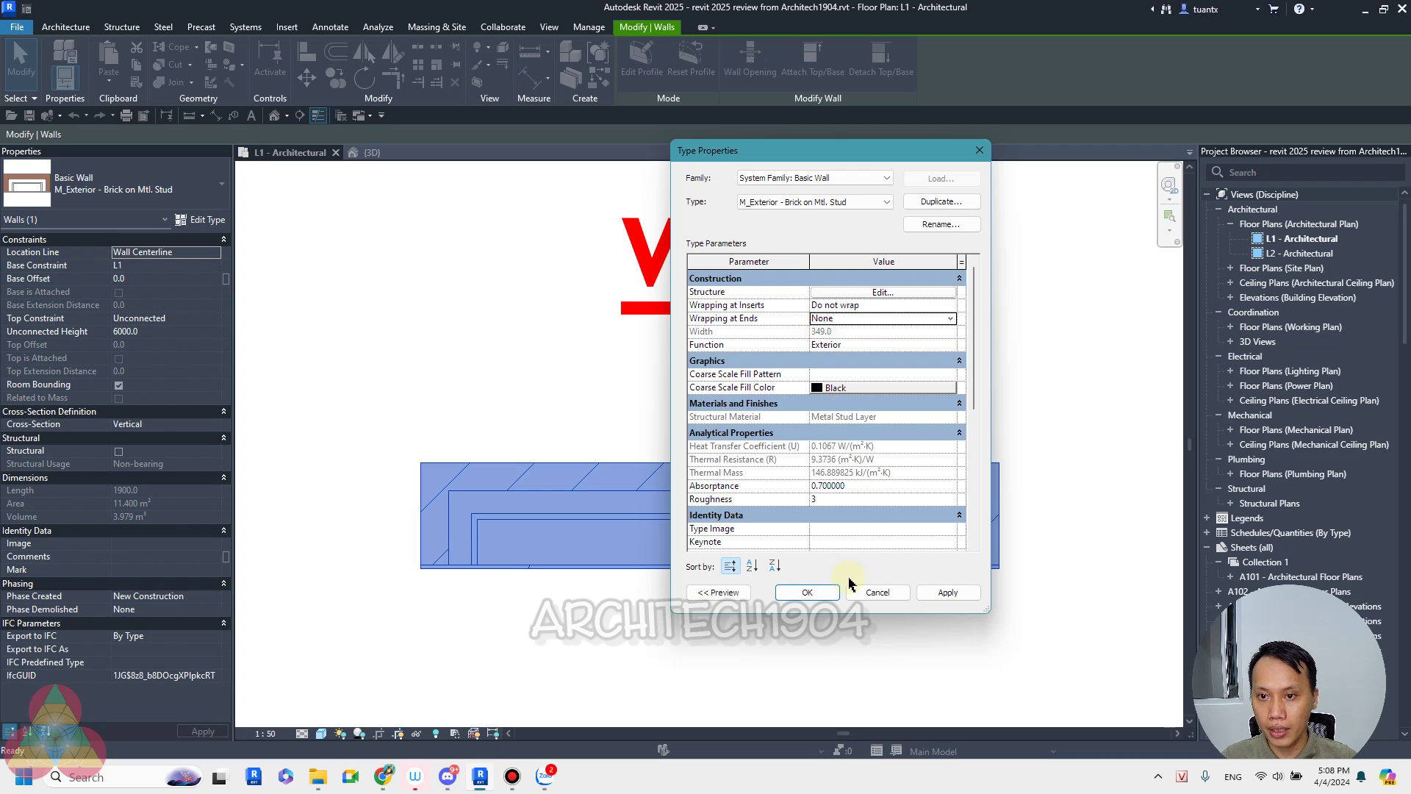
click(805, 592)
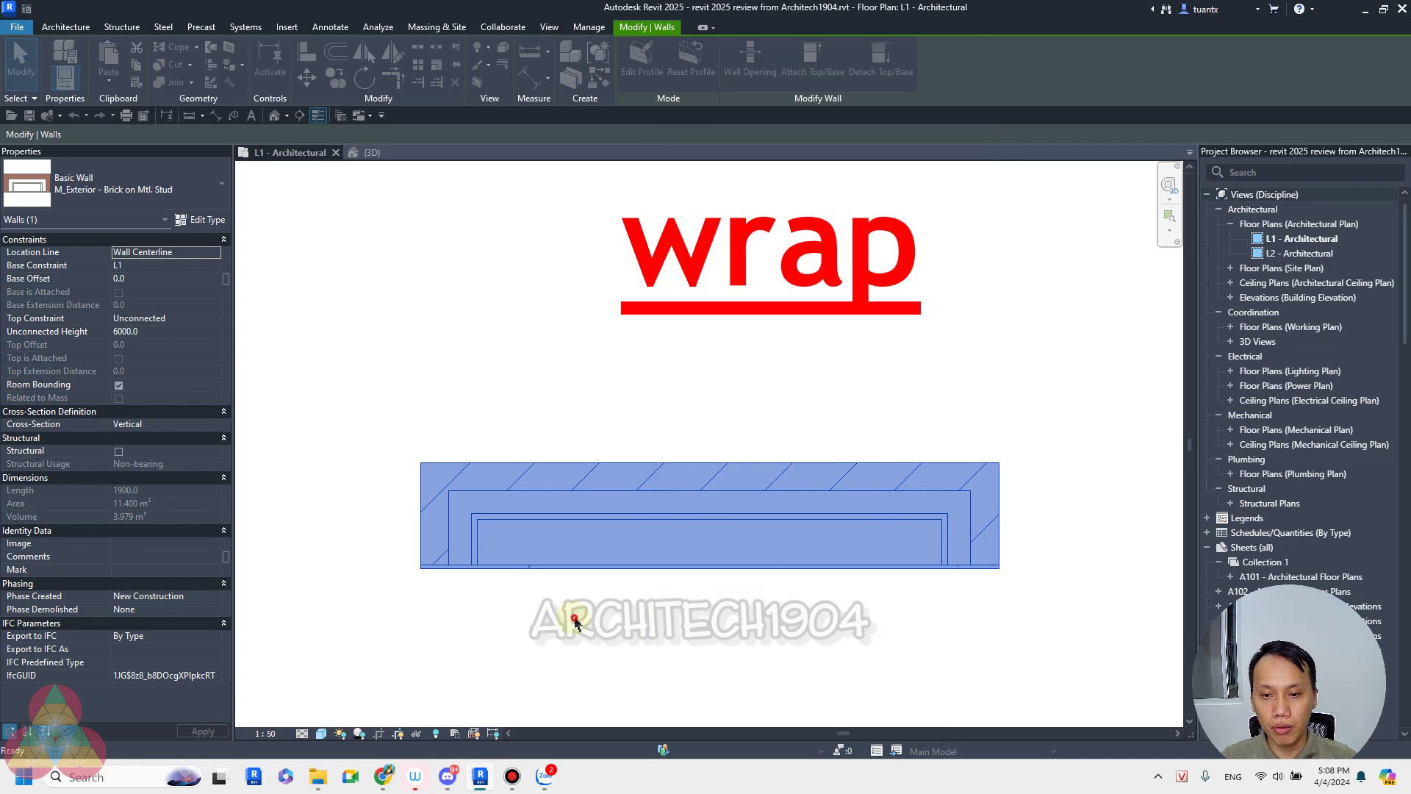
click(544, 588)
click(441, 502)
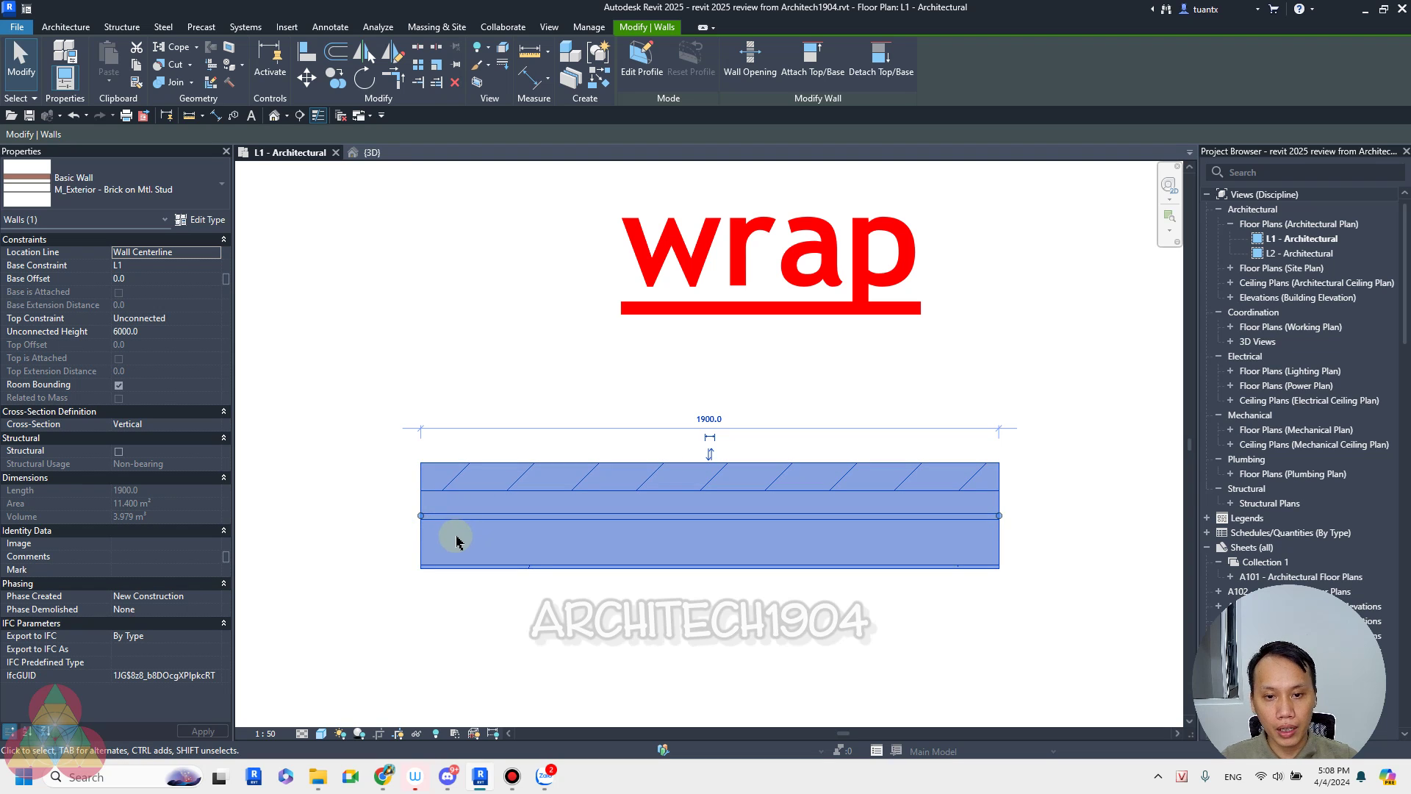
scroll(422, 531, down, 2)
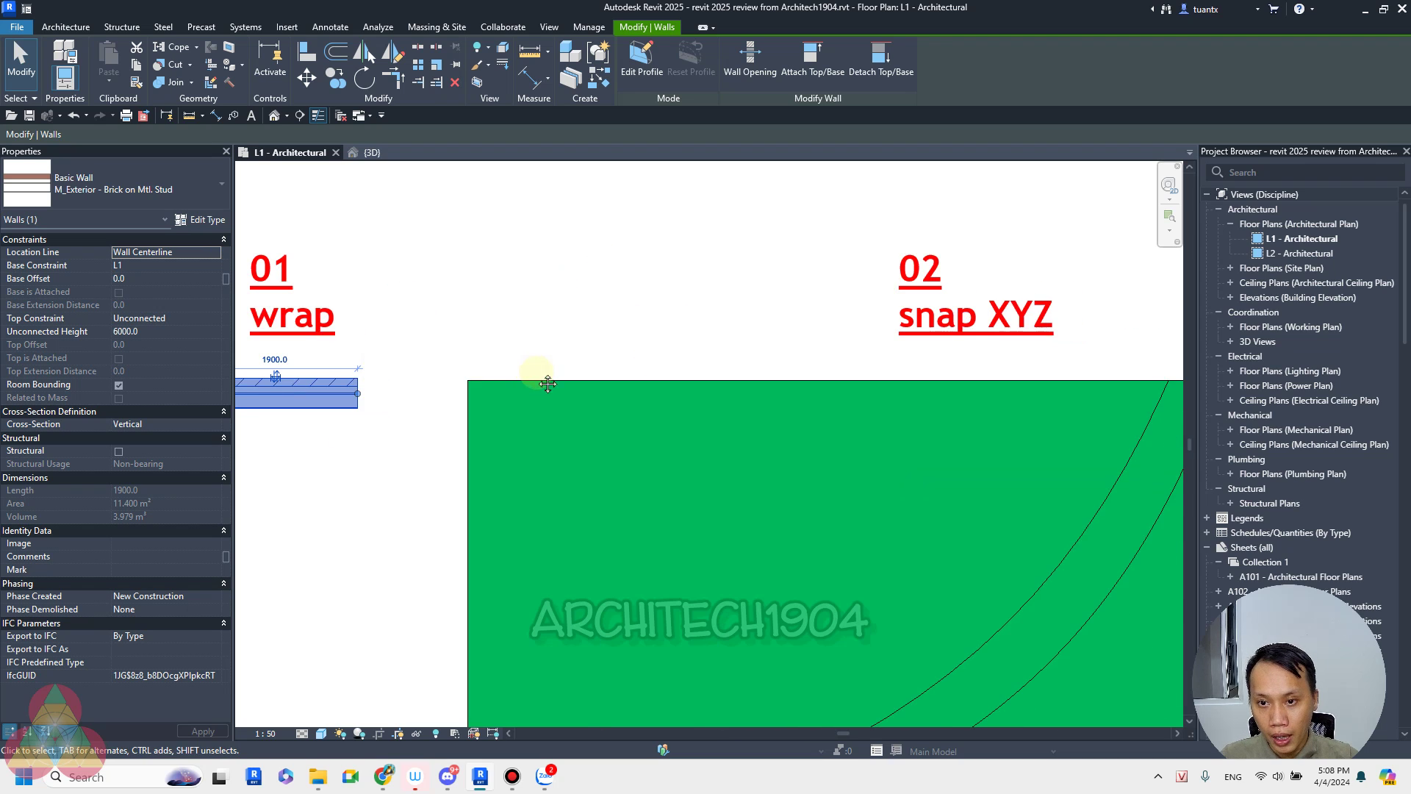
Step: Pan and zoom to the 02 snap XYZ toposolid example, then switch to the {3D} view
scroll(630, 318, down, 1)
scroll(621, 331, down, 1)
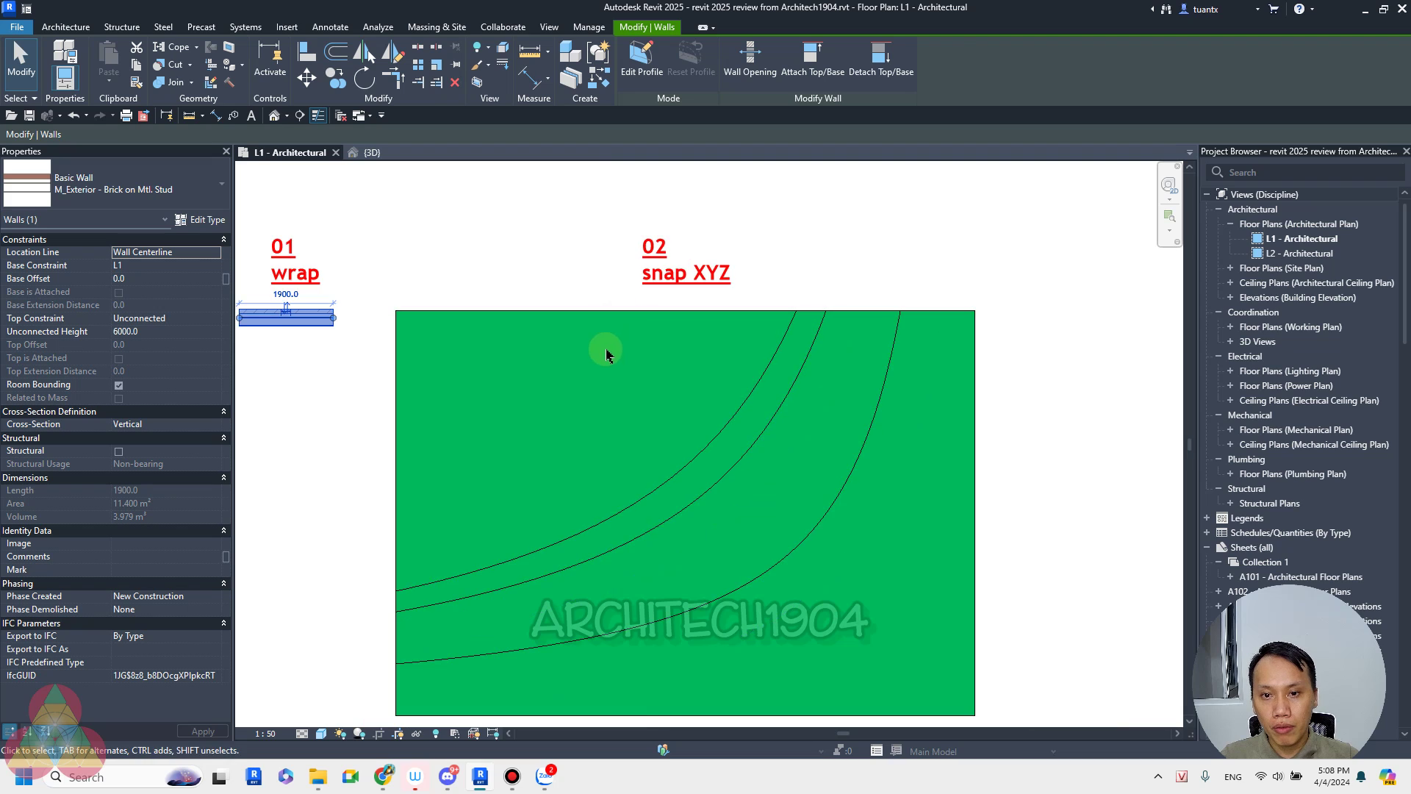
scroll(608, 346, down, 1)
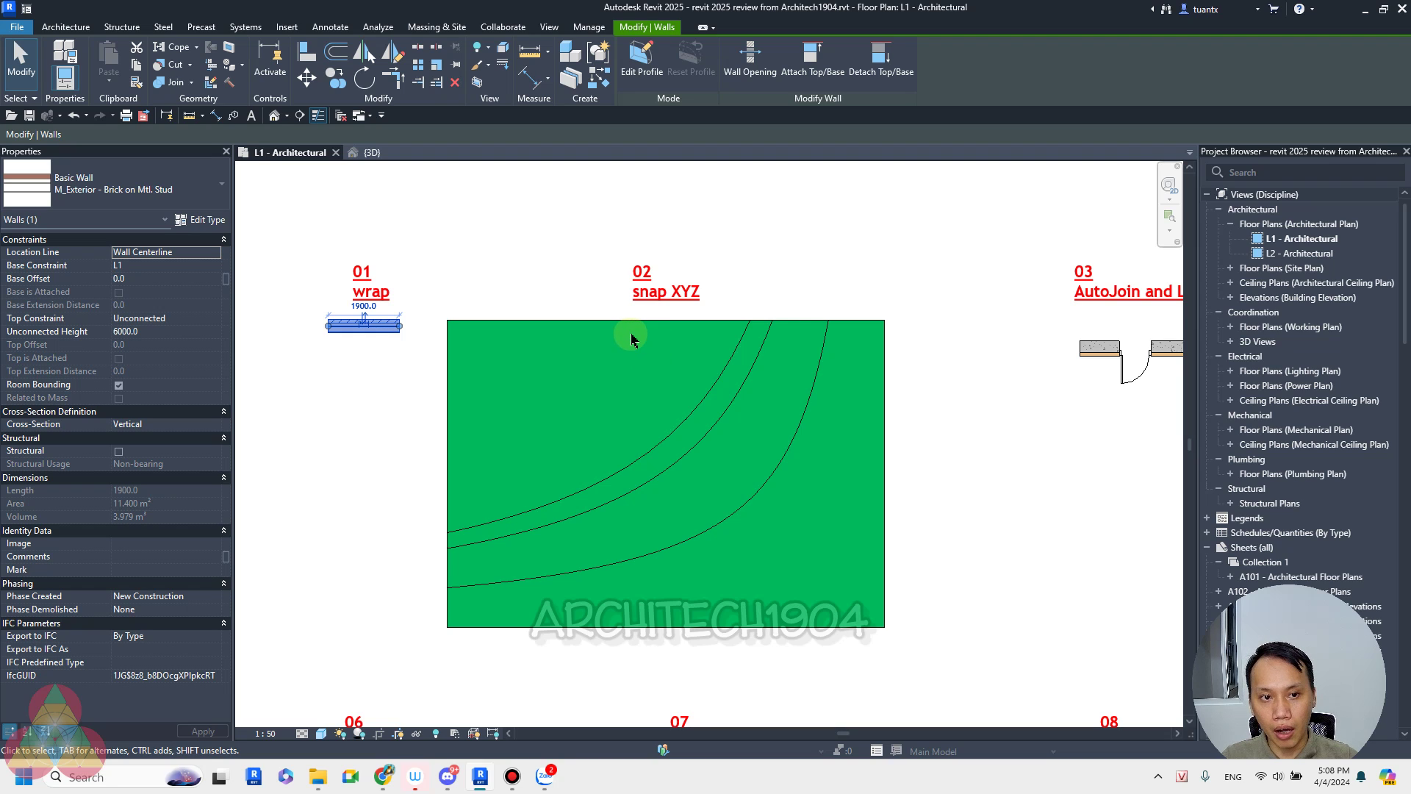
scroll(631, 338, up, 1)
middle_drag(631, 338, 529, 349)
middle_drag(544, 345, 588, 338)
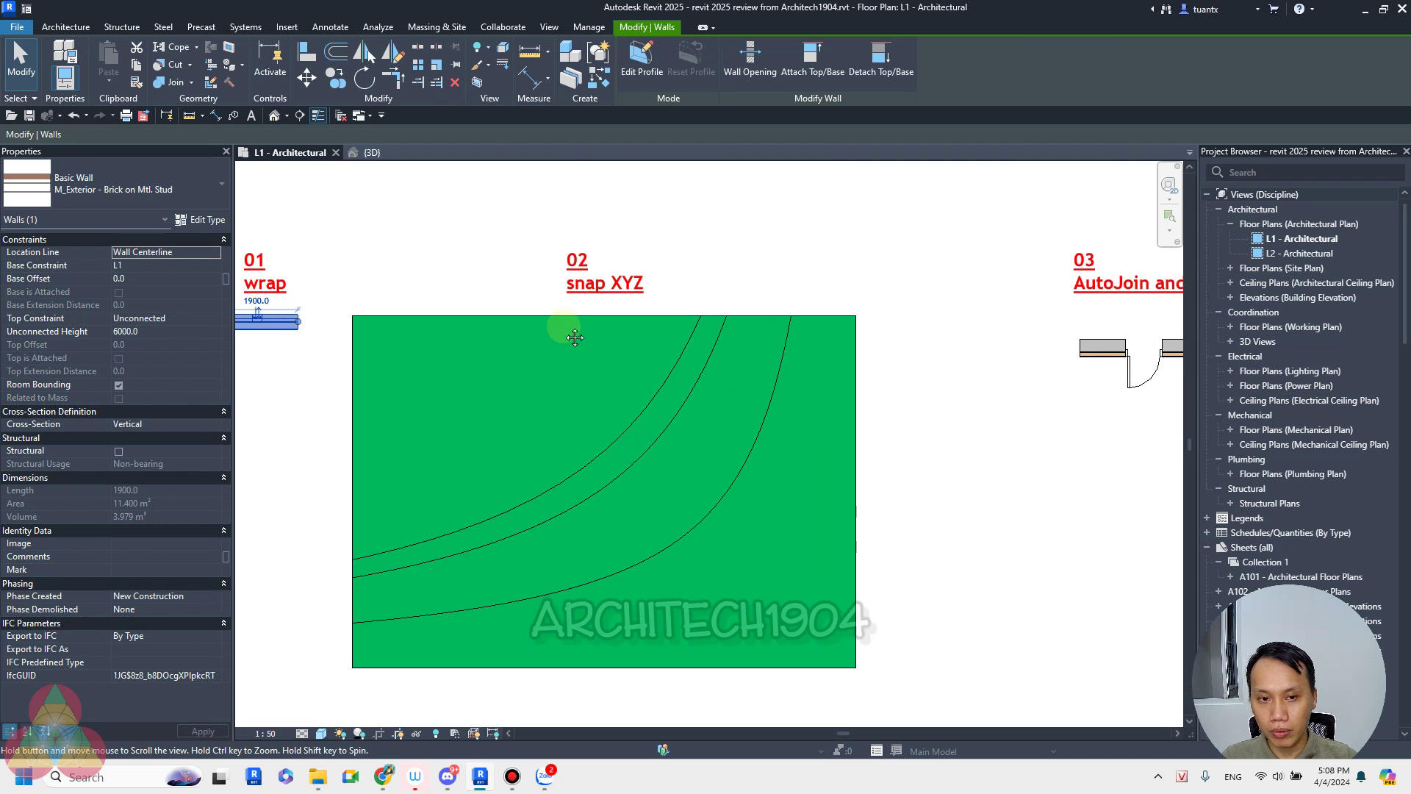
scroll(527, 310, up, 2)
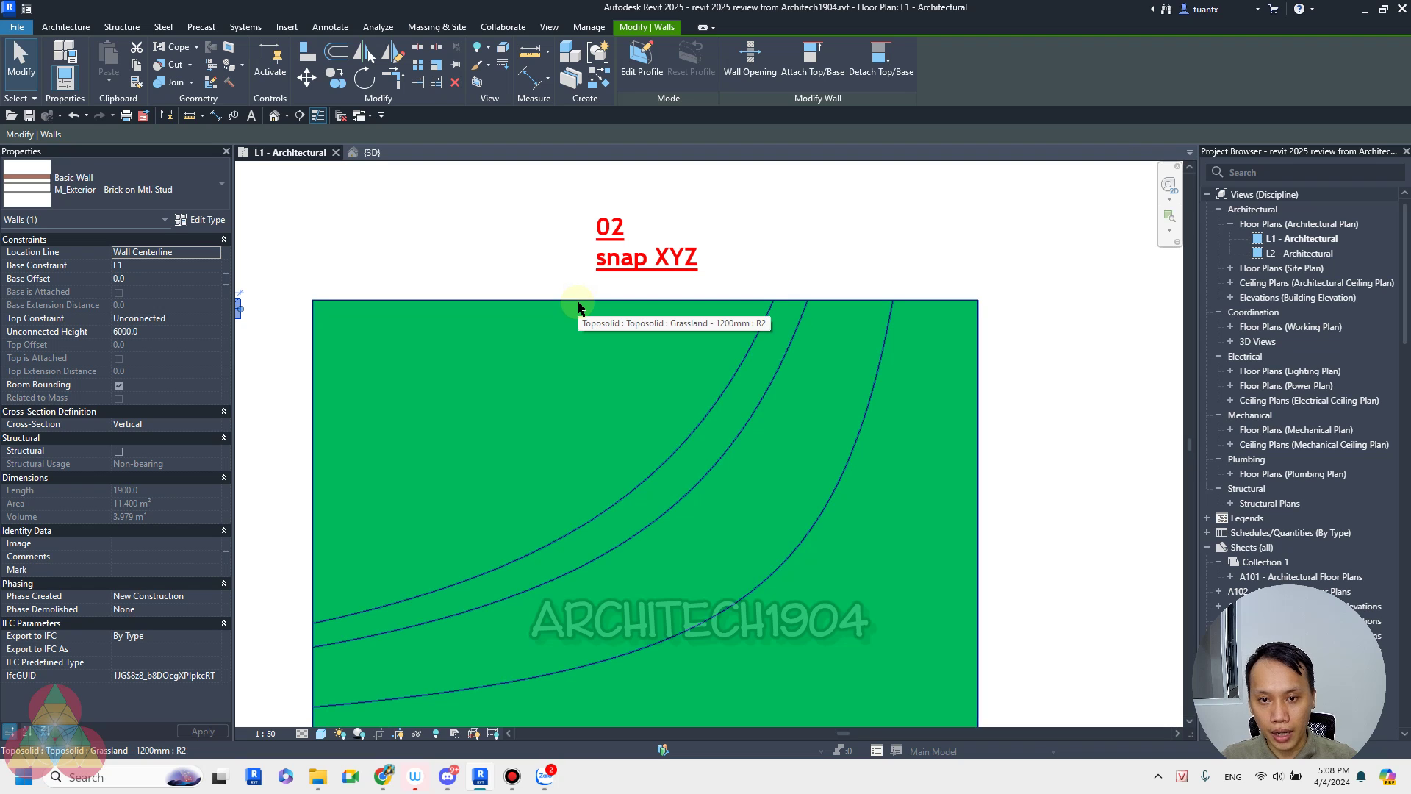
scroll(453, 293, up, 1)
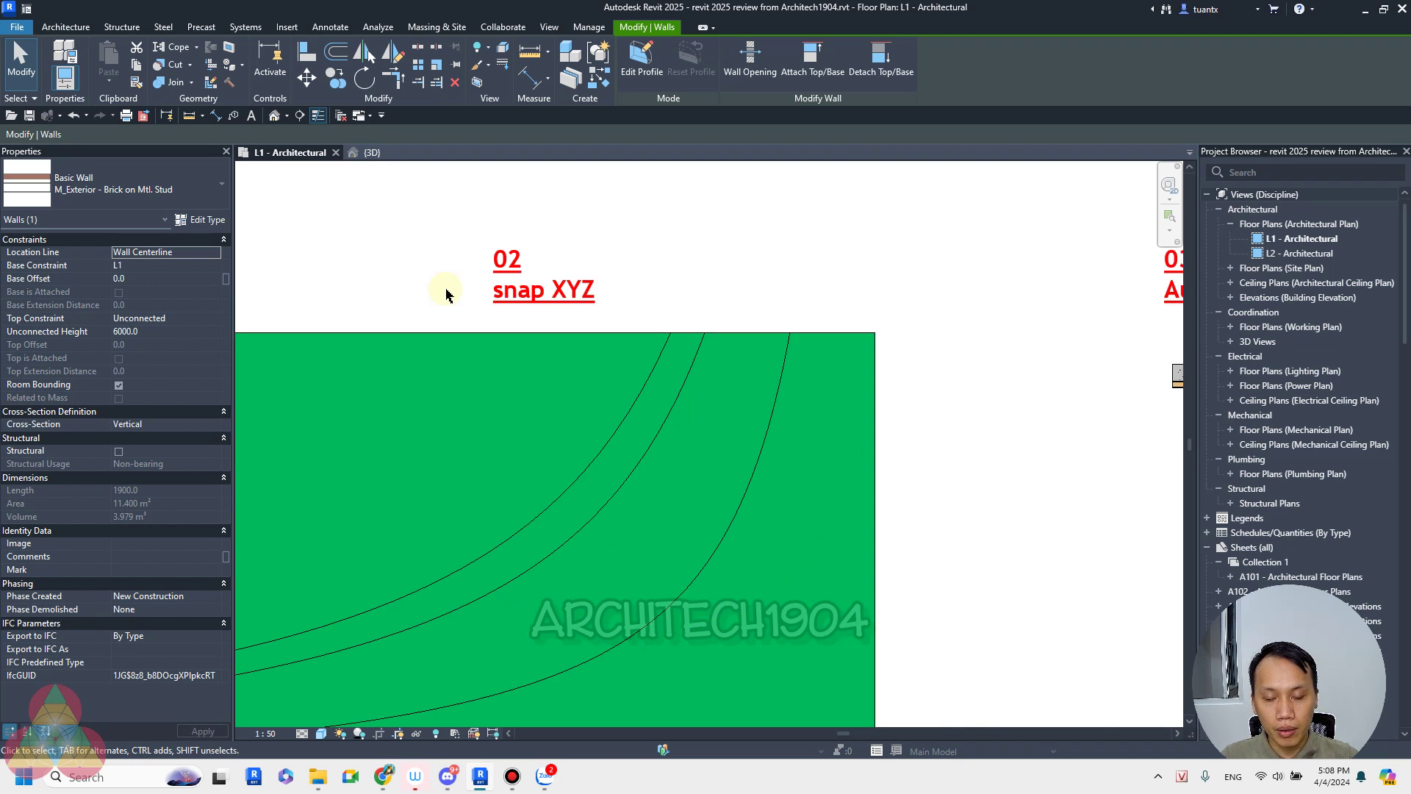
scroll(536, 338, up, 1)
middle_drag(535, 338, 546, 343)
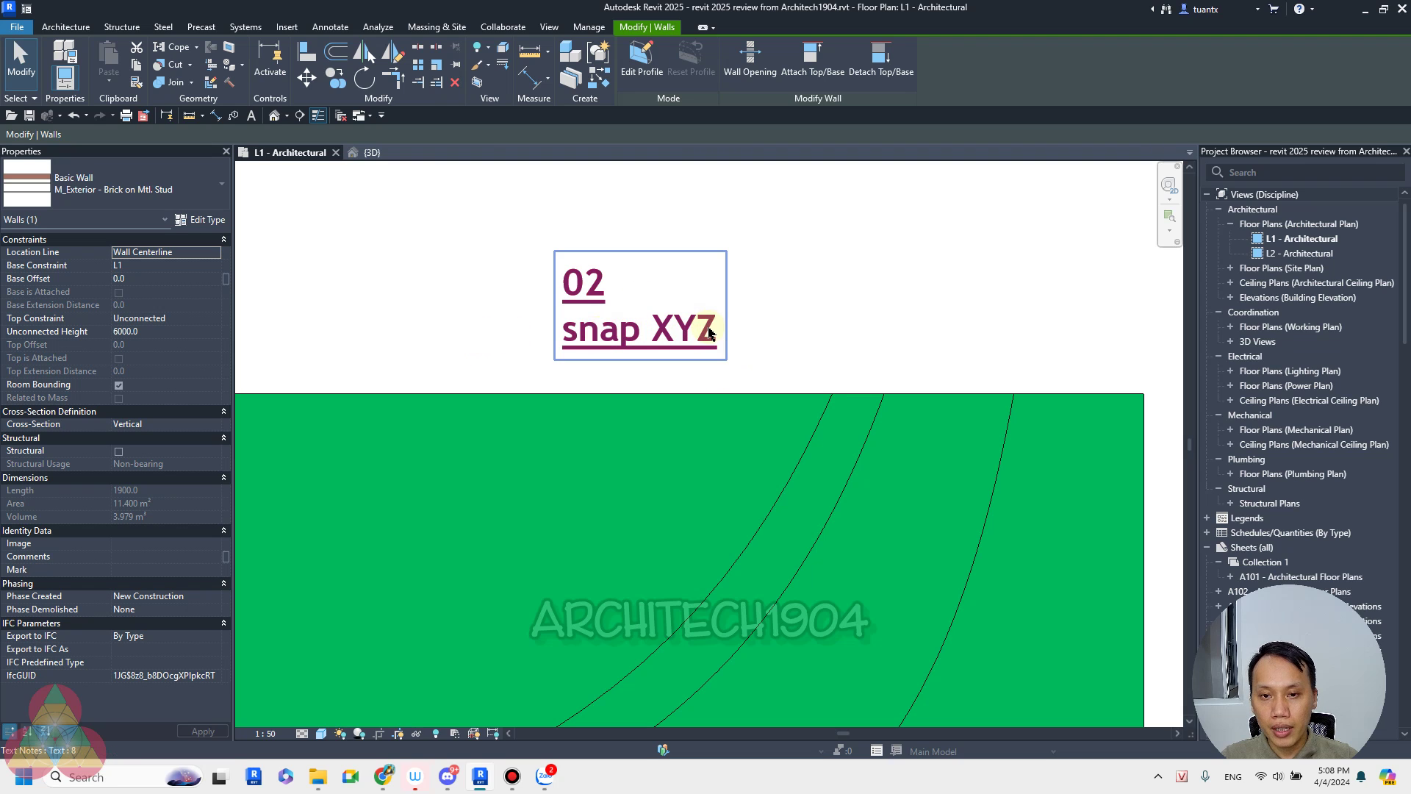
scroll(709, 332, down, 2)
click(372, 152)
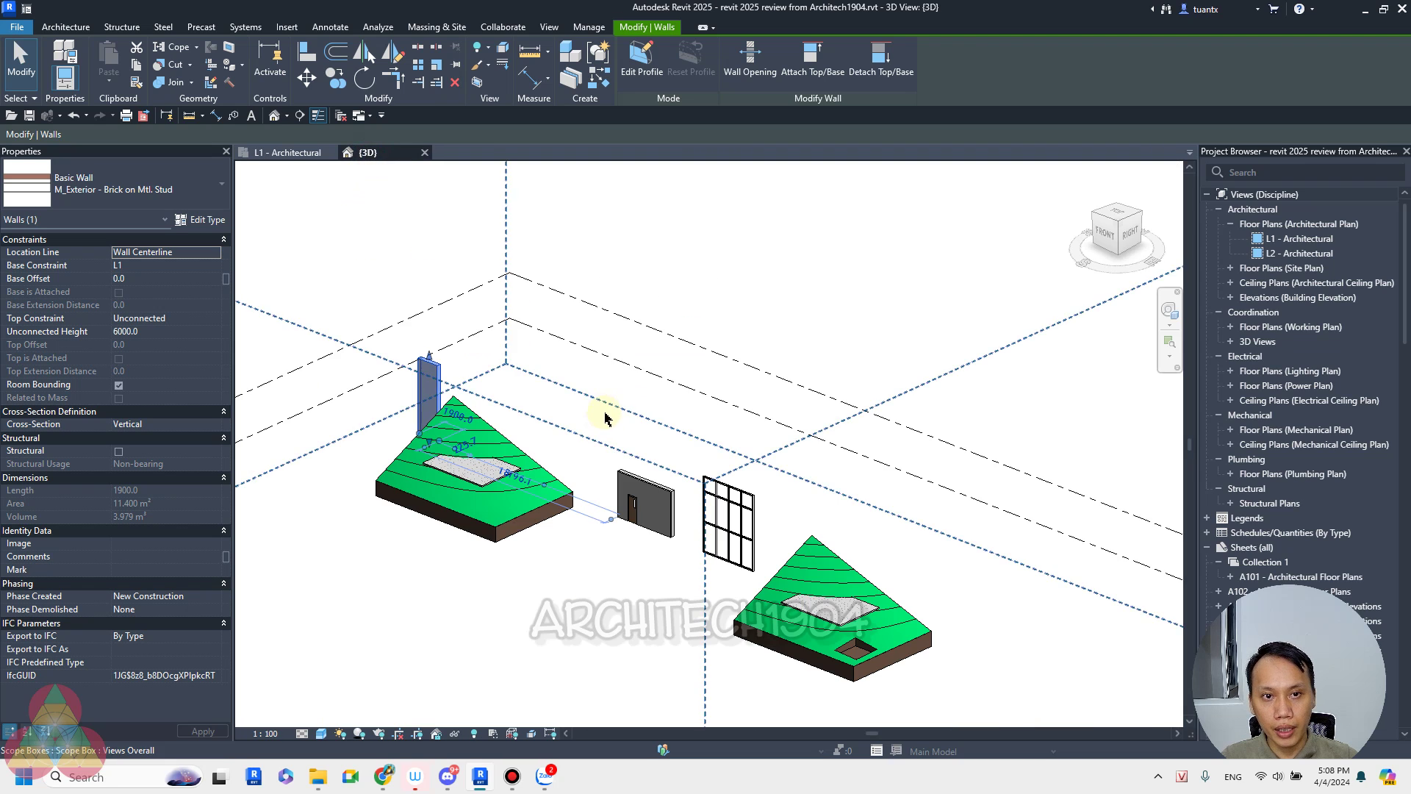
Step: Orbit to the 100 mm concrete slab on the grassland toposolid and select the toposolid
key(Escape)
scroll(458, 503, up, 5)
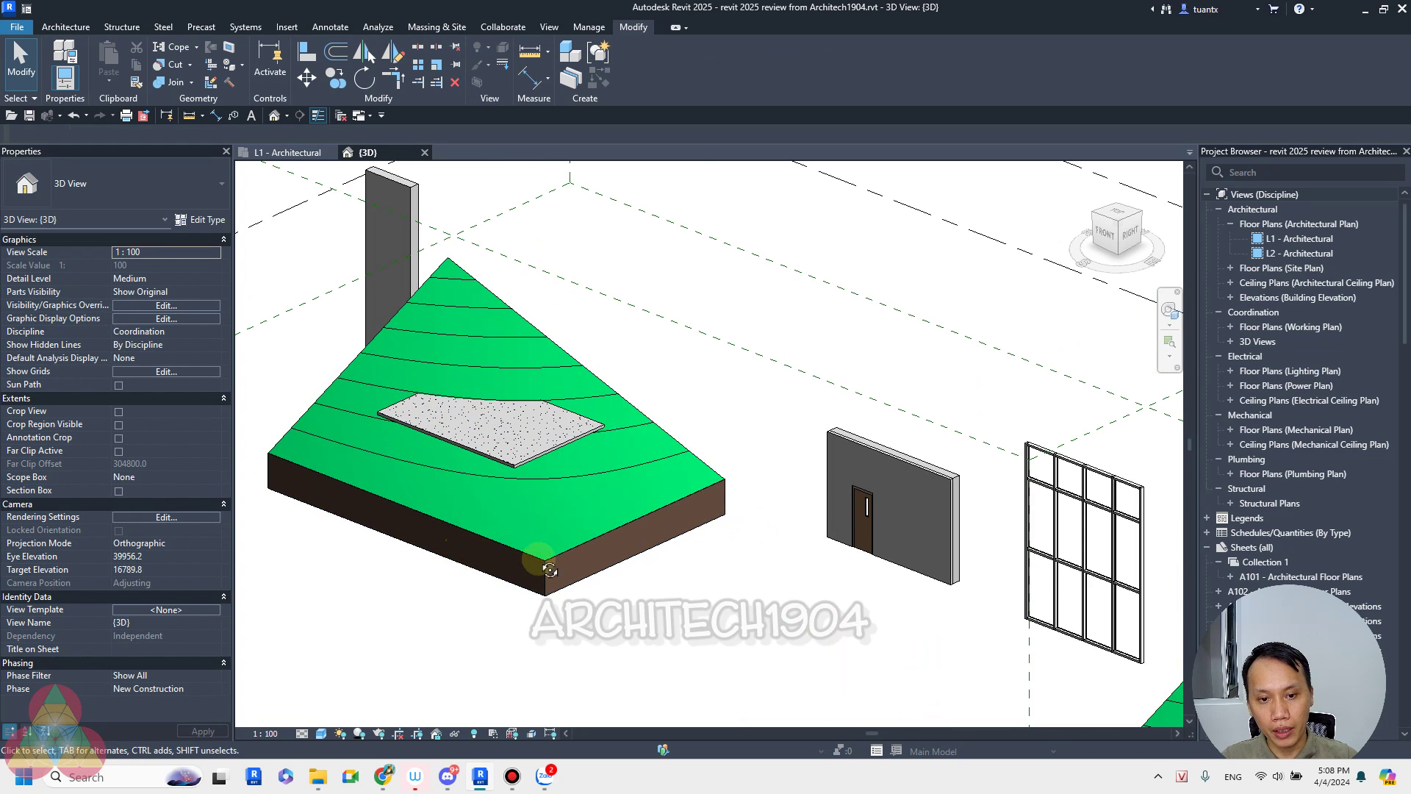
mouse_move(550, 569)
shift+middle_down()
mouse_move(693, 551)
mouse_move(419, 519)
shift+middle_up()
scroll(419, 520, up, 3)
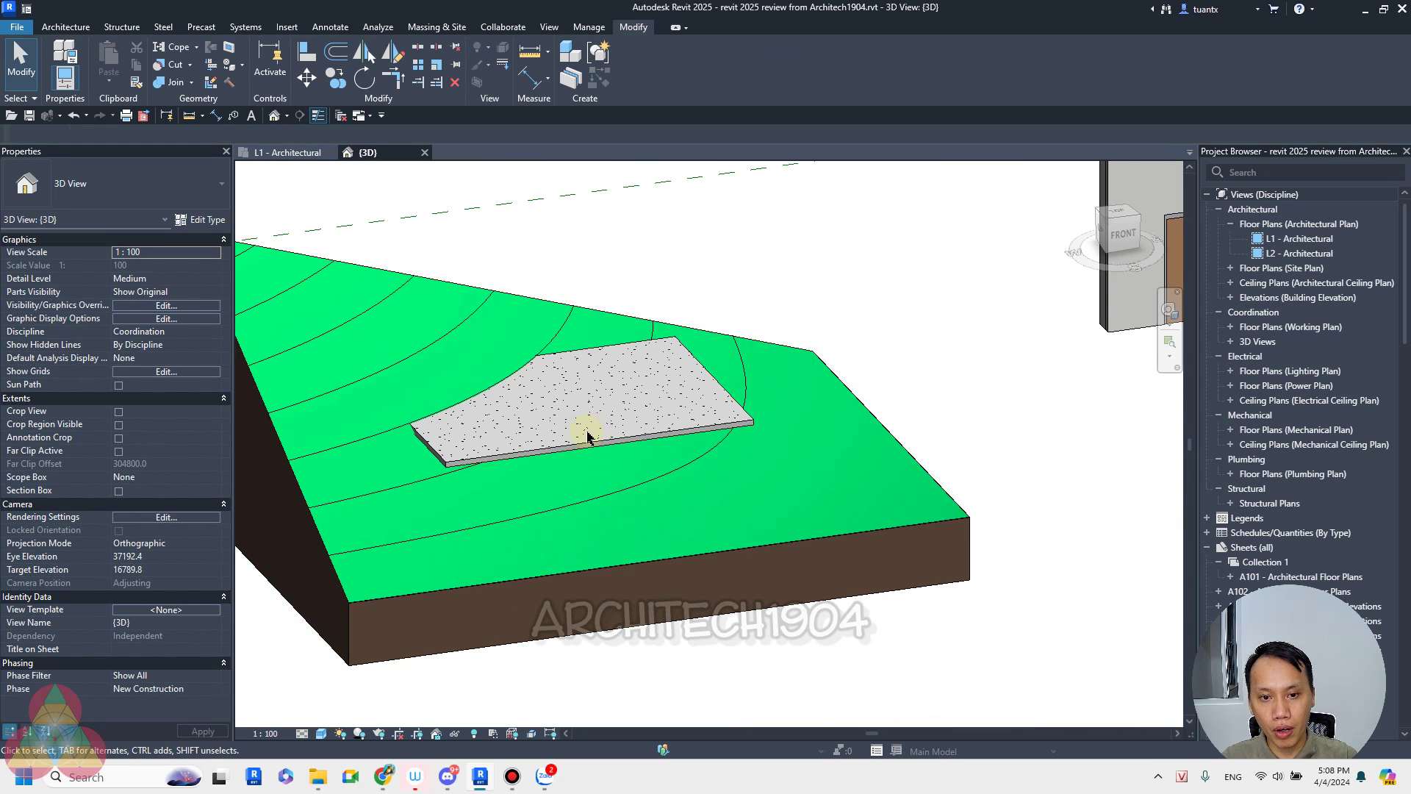
click(638, 440)
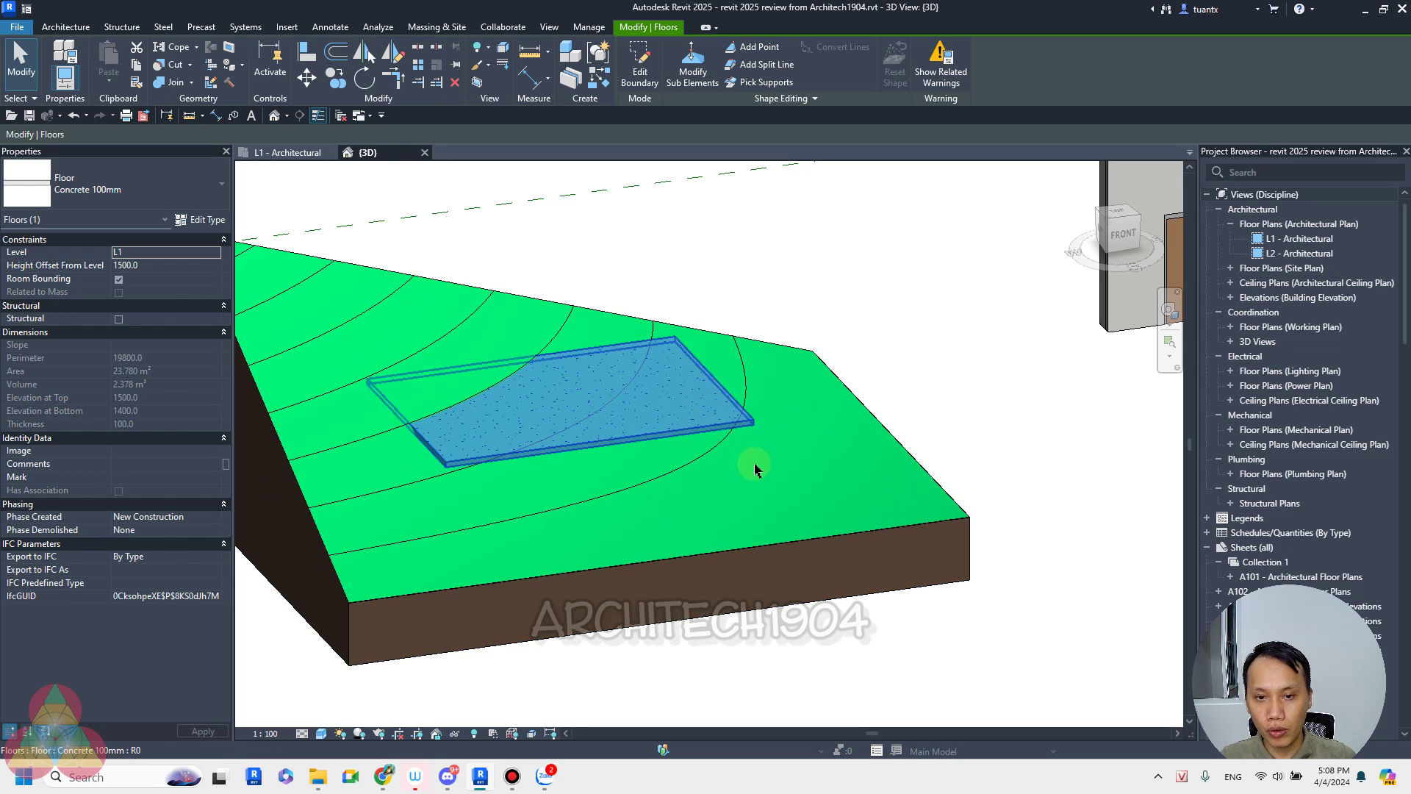
click(979, 439)
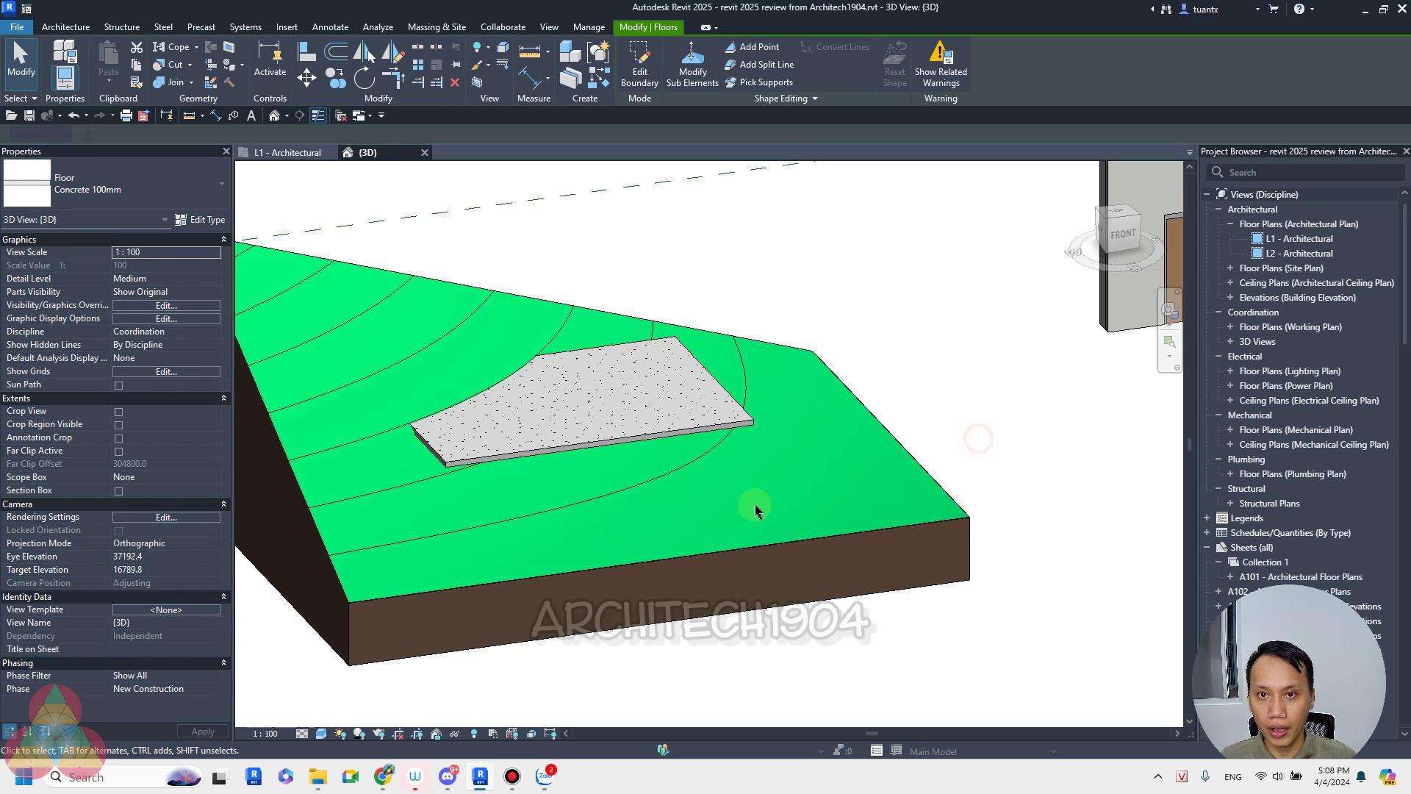
click(662, 561)
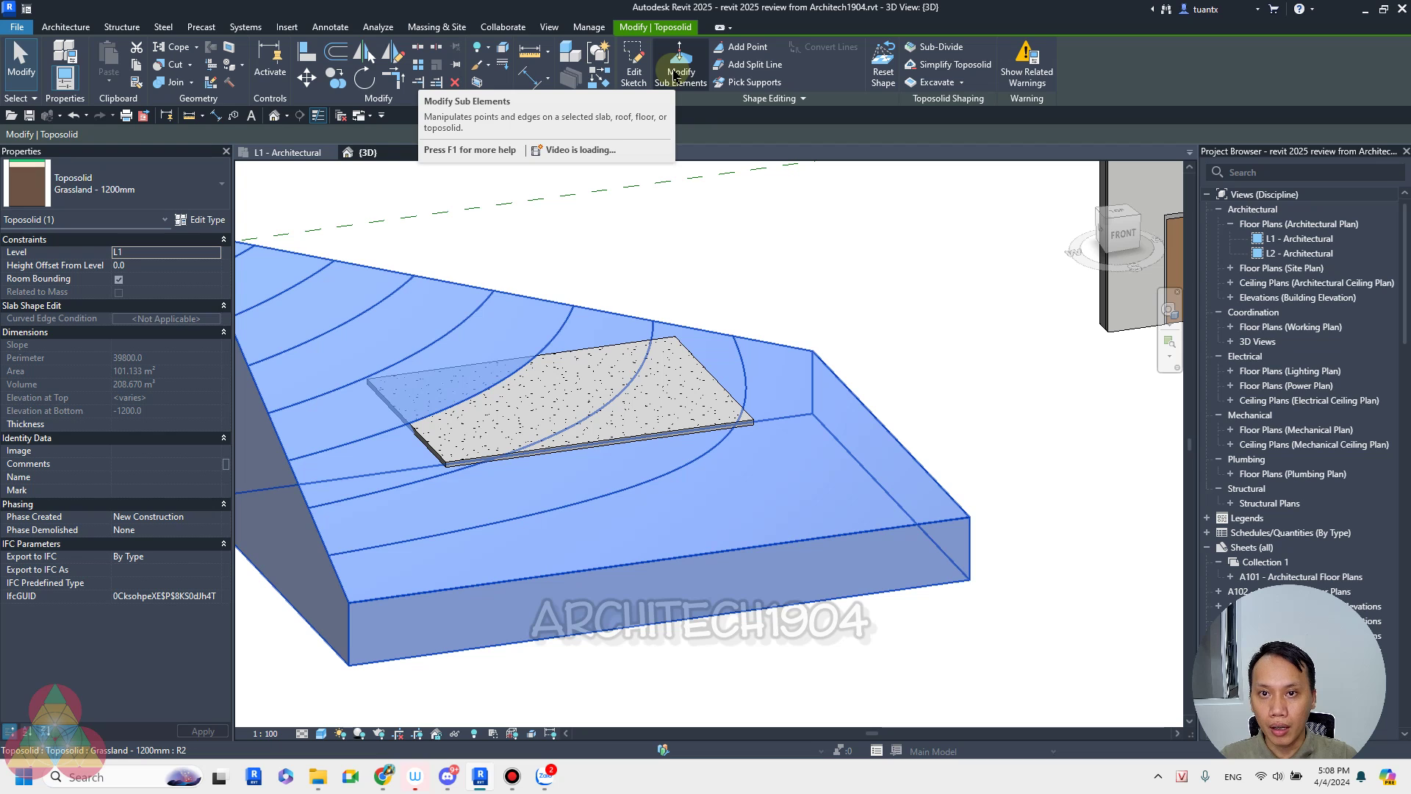
Step: With Modify Sub Elements, add toposolid points at the concrete slab's left and right corners
click(676, 74)
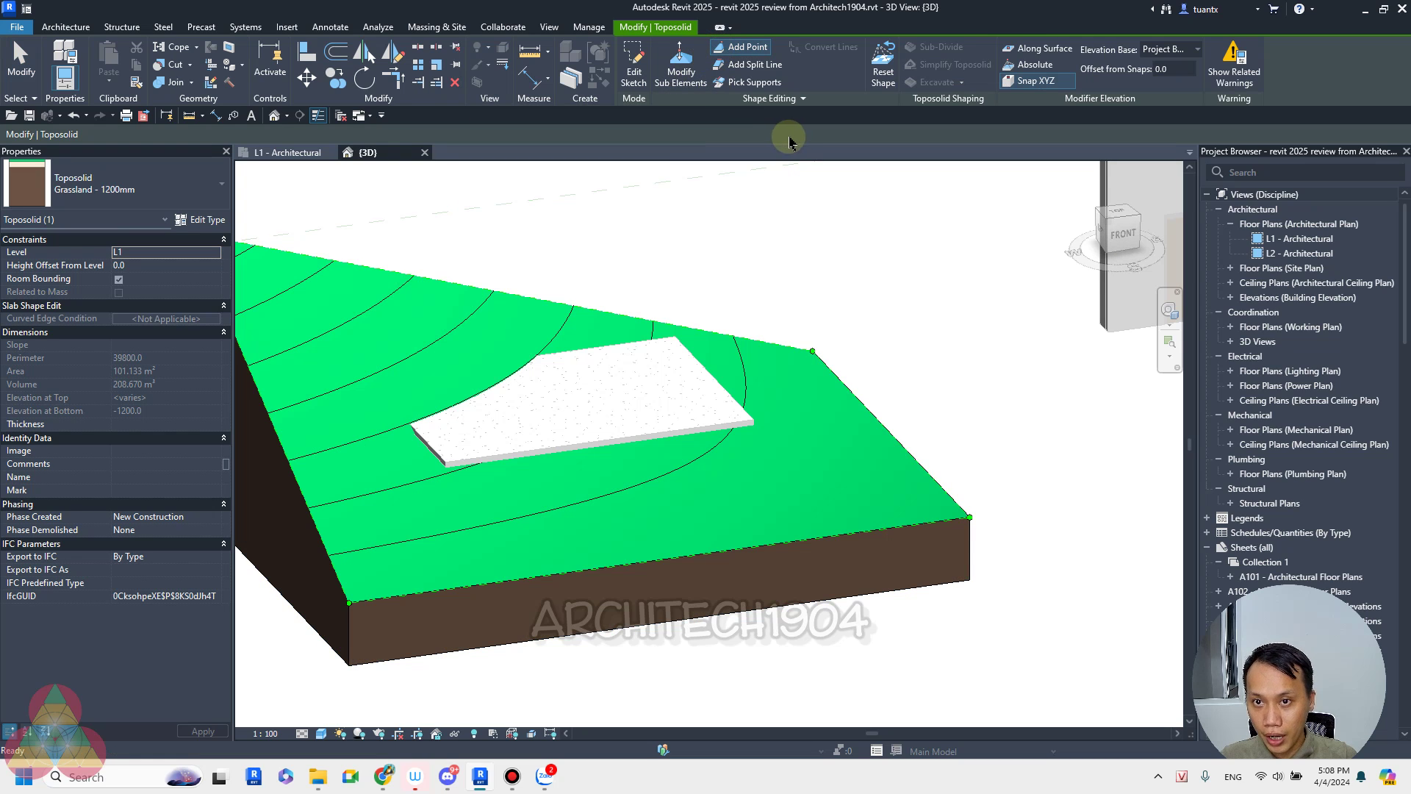
click(806, 98)
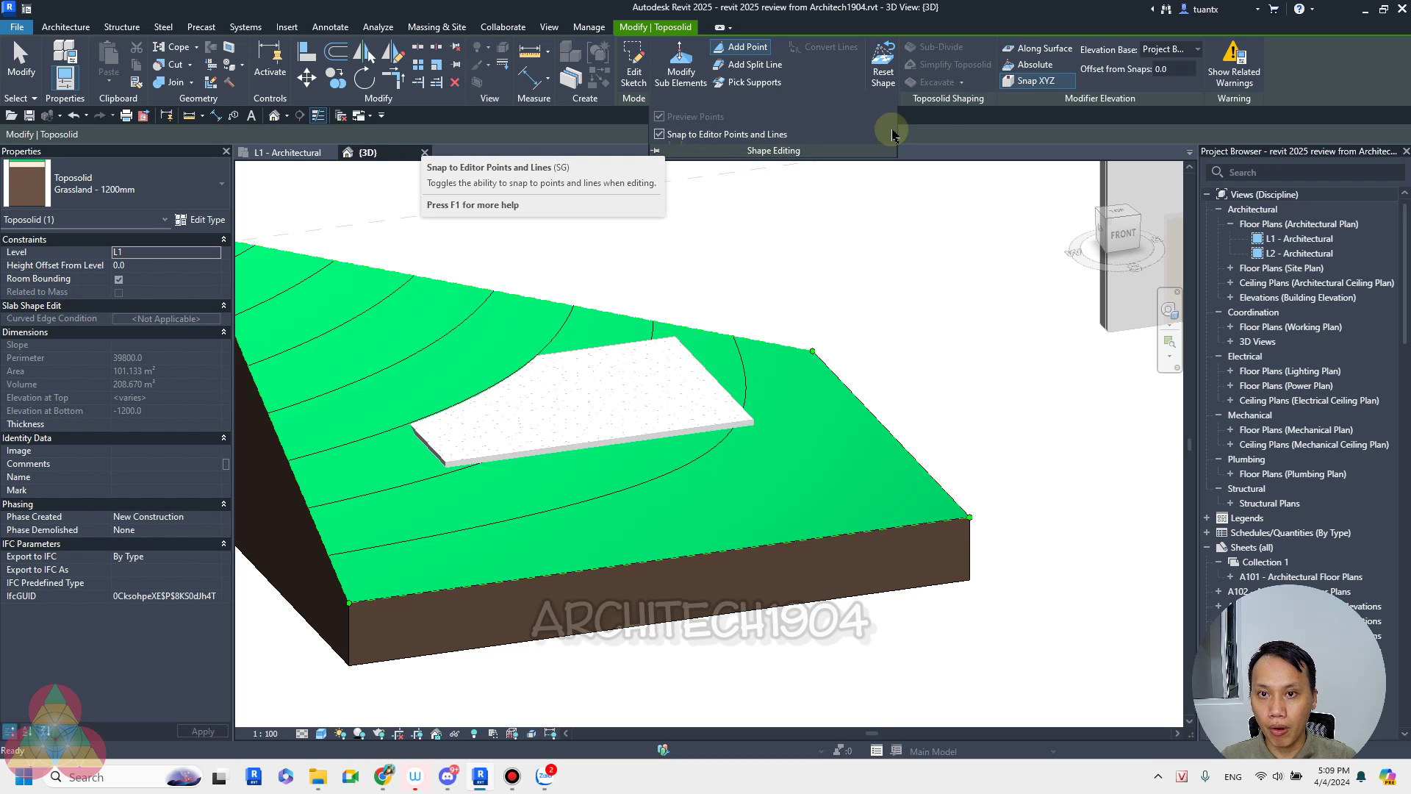
click(1029, 65)
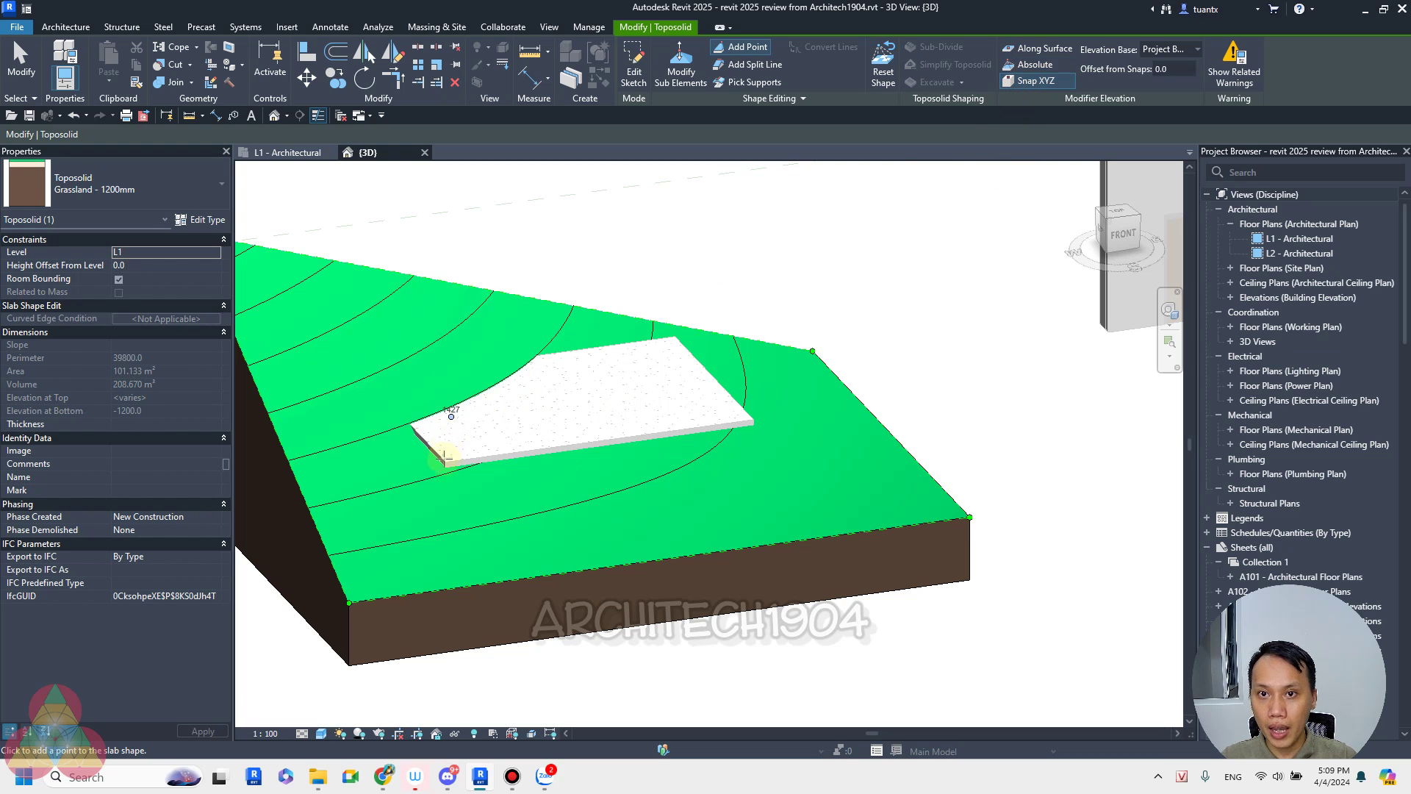
click(446, 462)
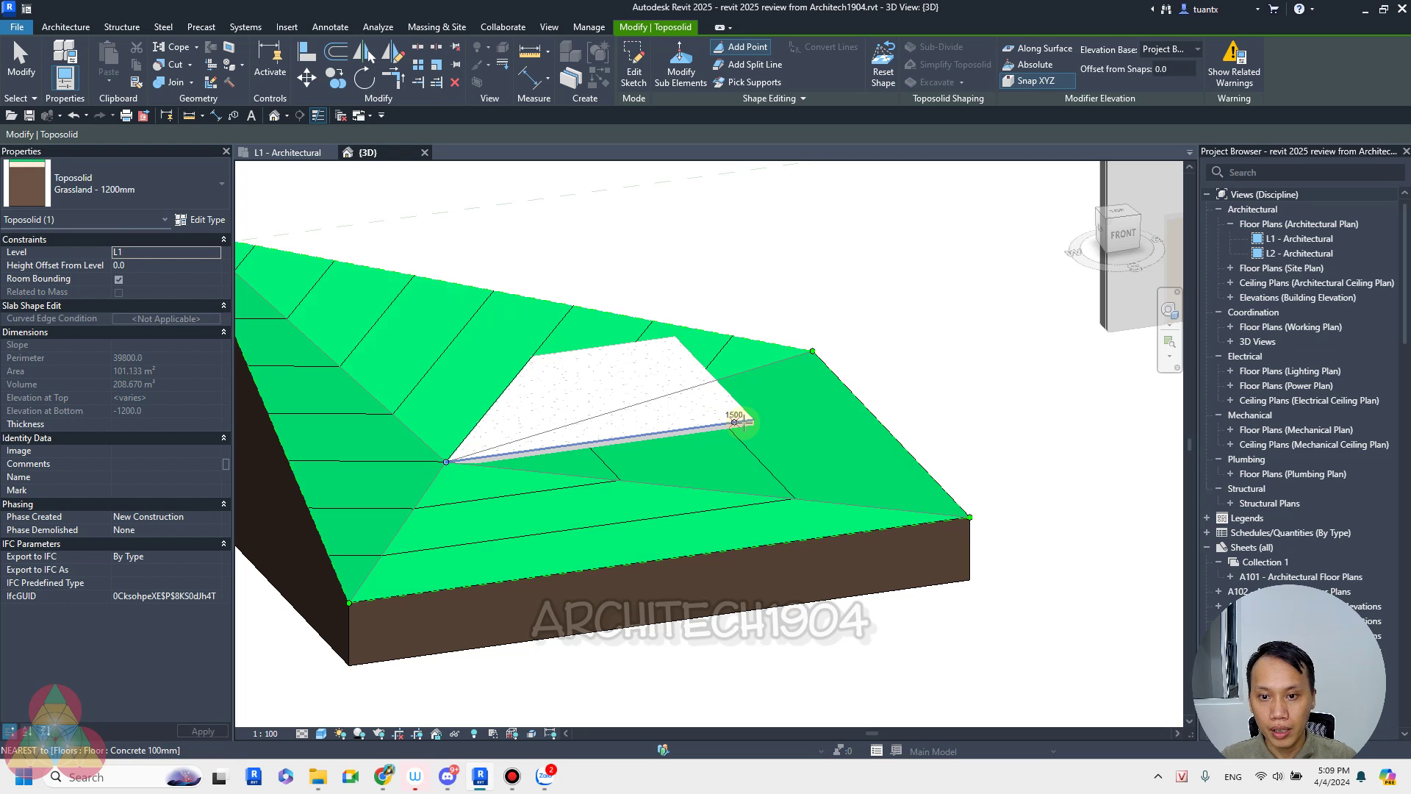
click(751, 421)
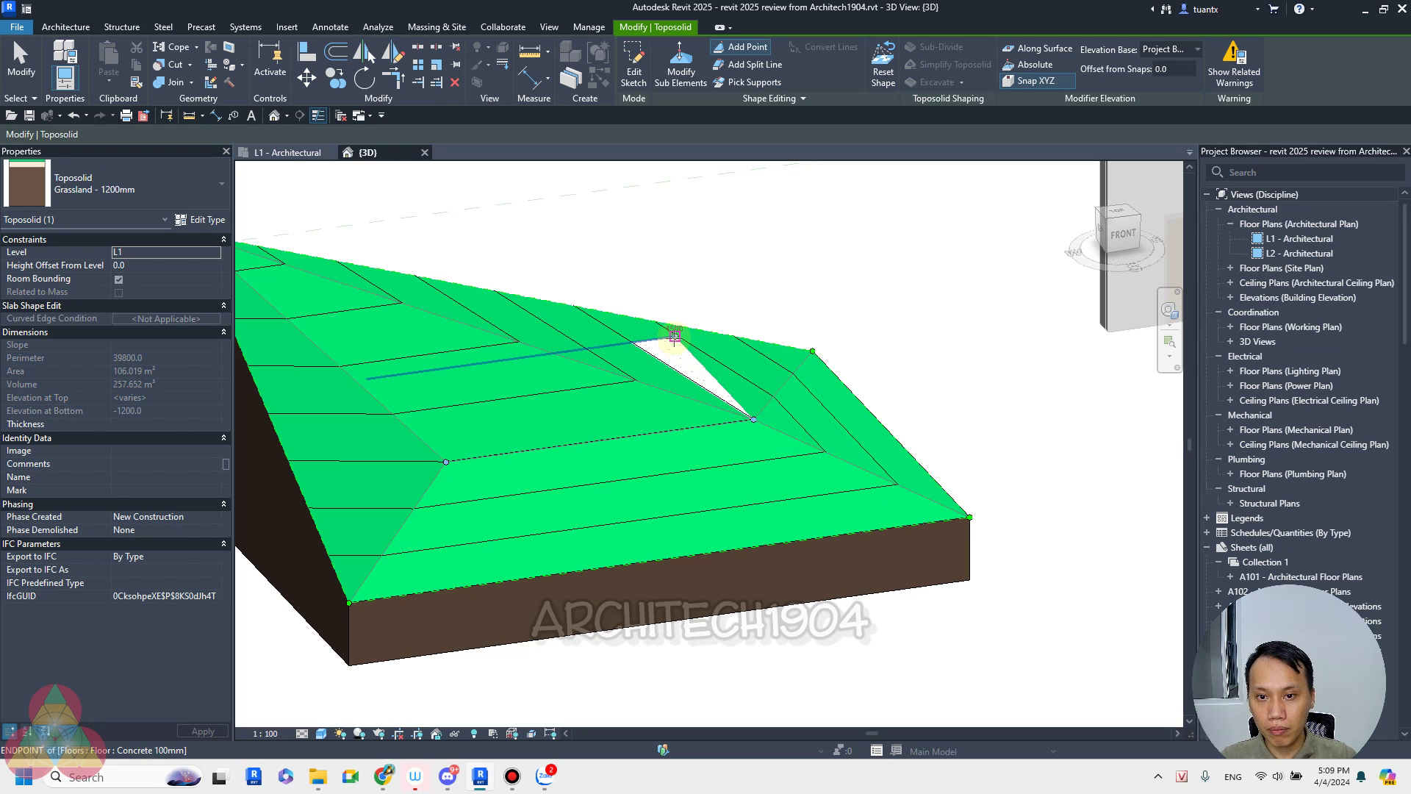
click(322, 733)
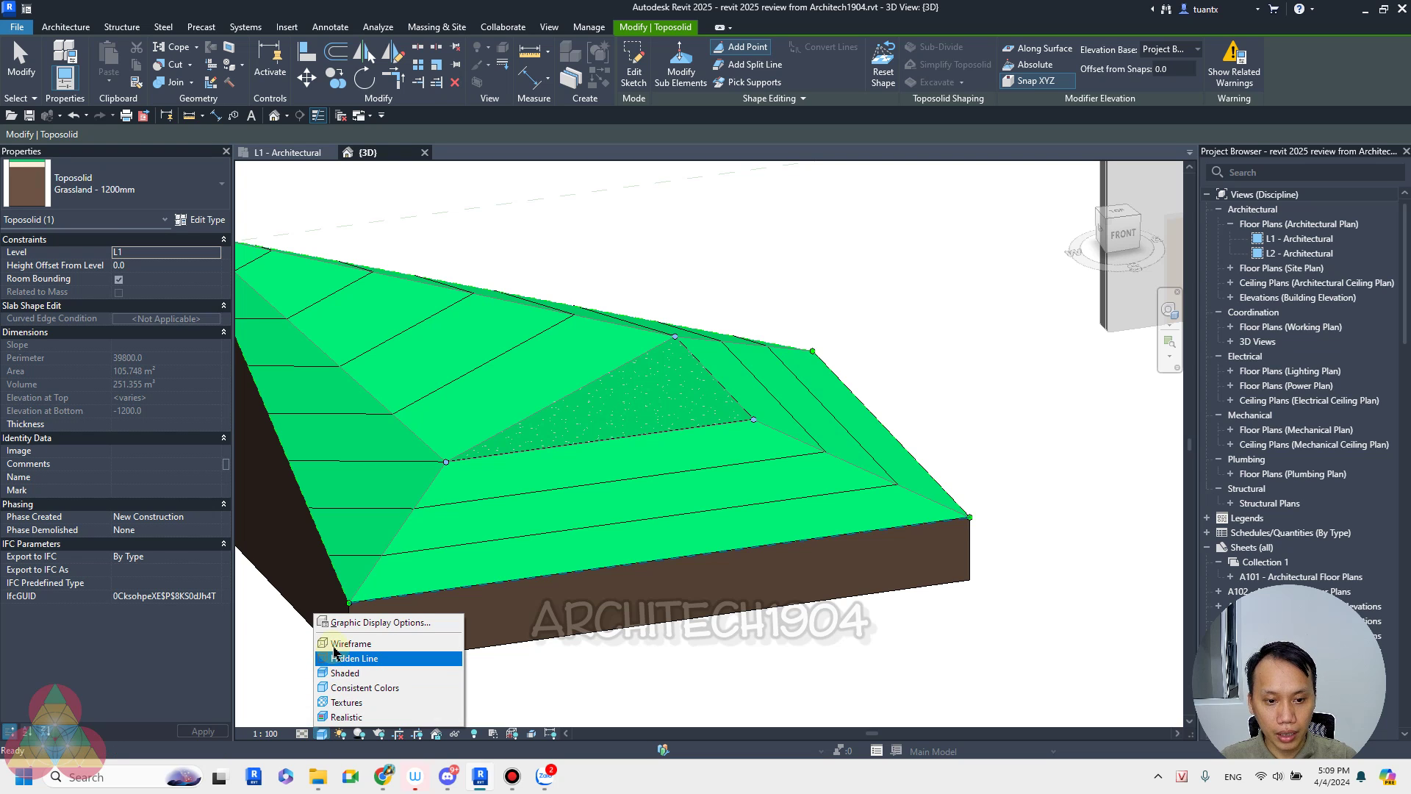
Step: Switch the 3D view from Hidden Line to Shaded display
click(335, 651)
scroll(361, 371, up, 3)
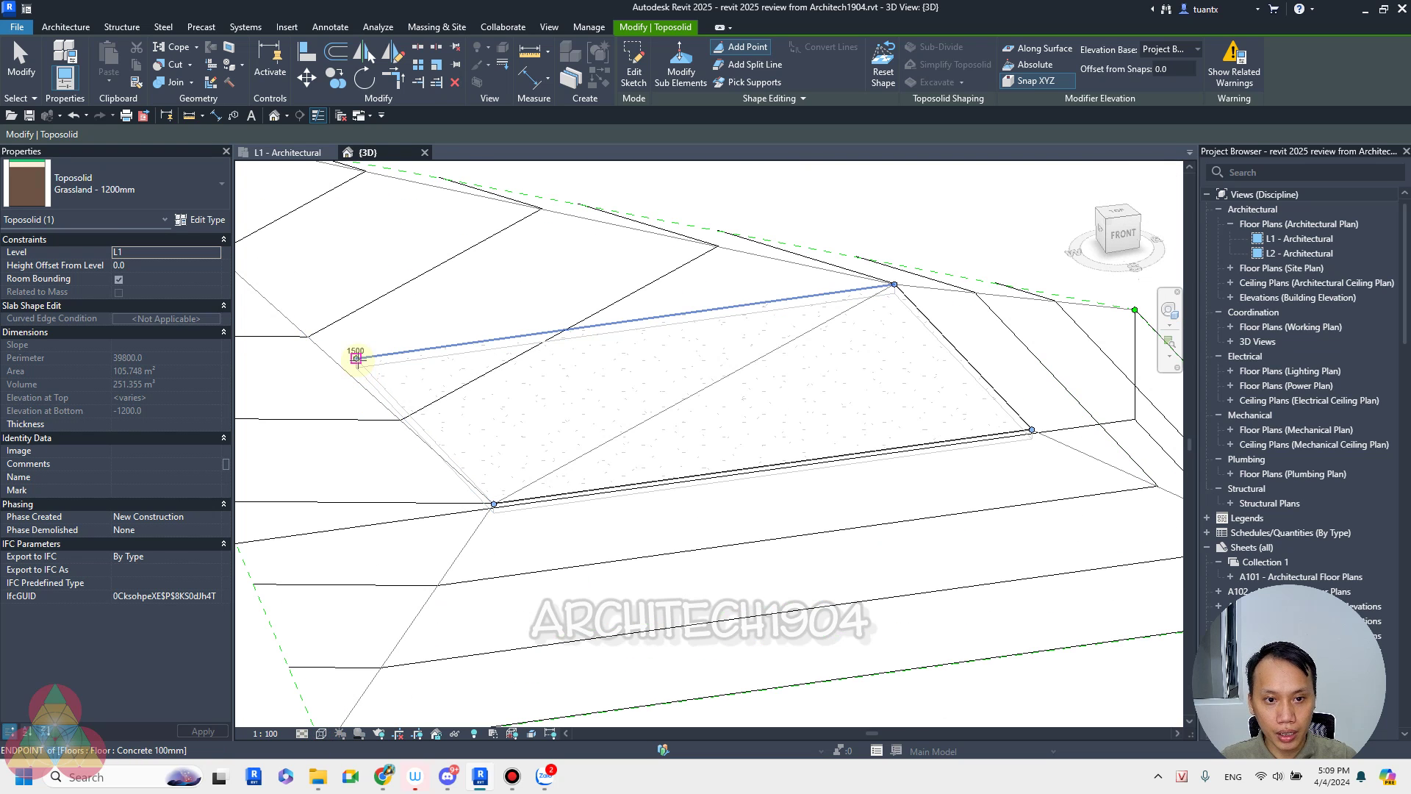
scroll(356, 358, down, 2)
scroll(488, 447, down, 3)
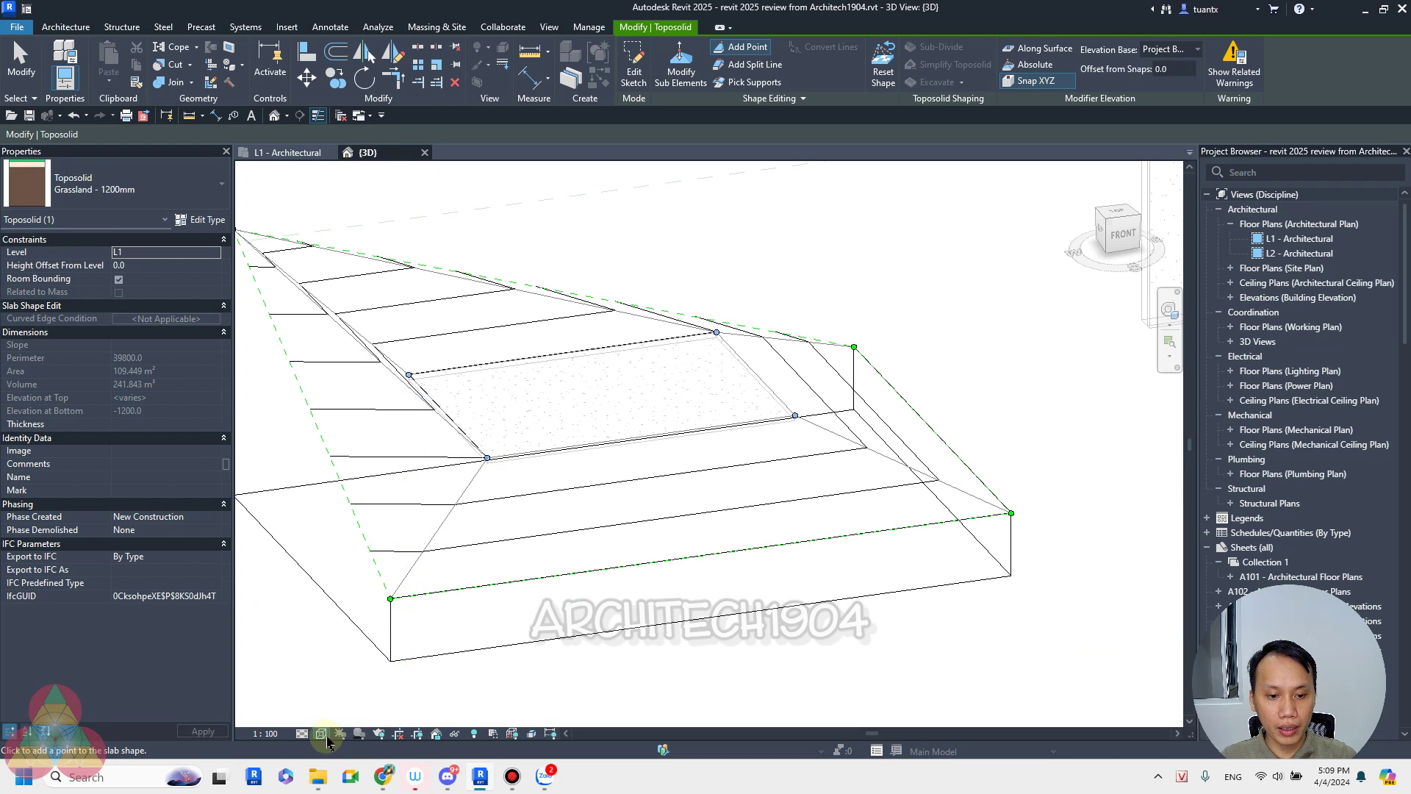
click(322, 734)
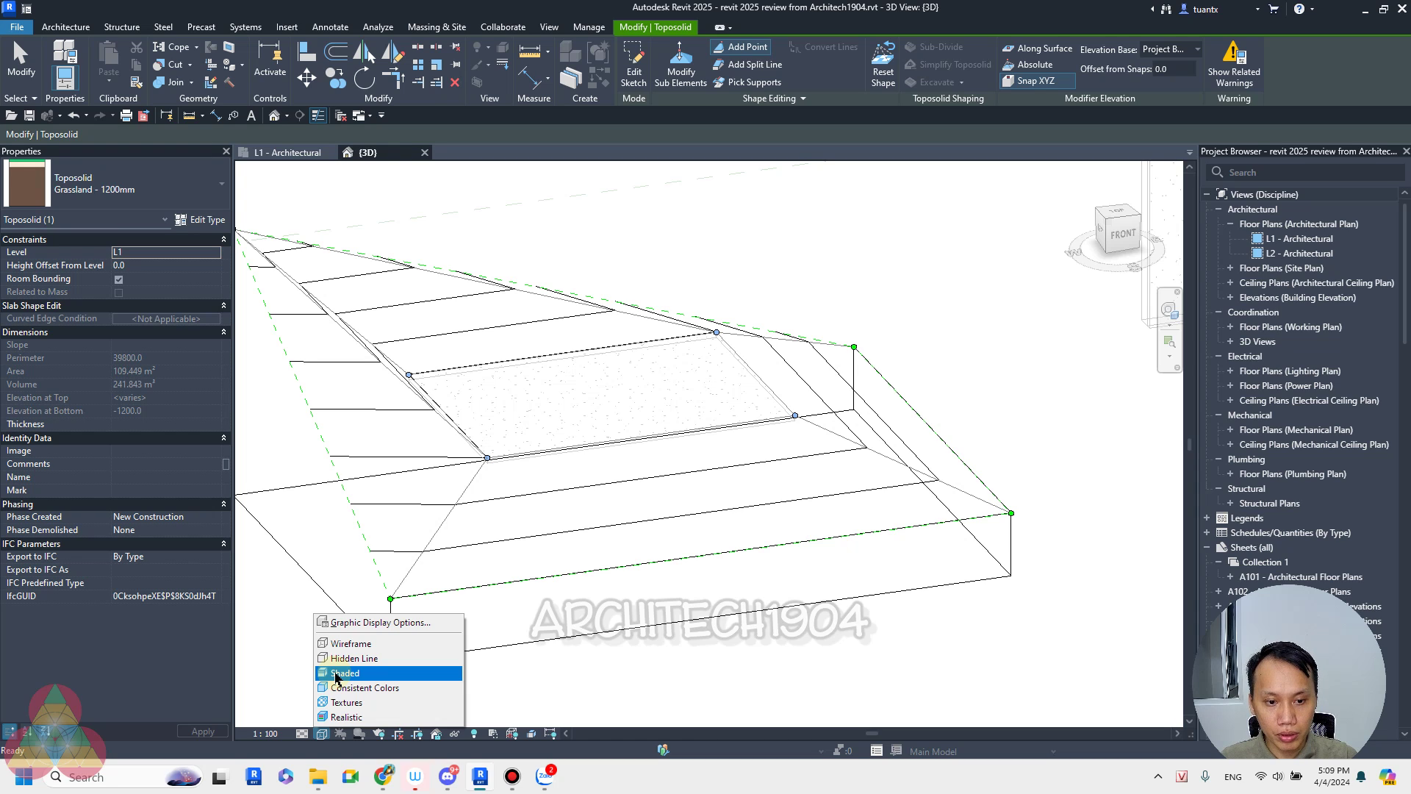
click(336, 673)
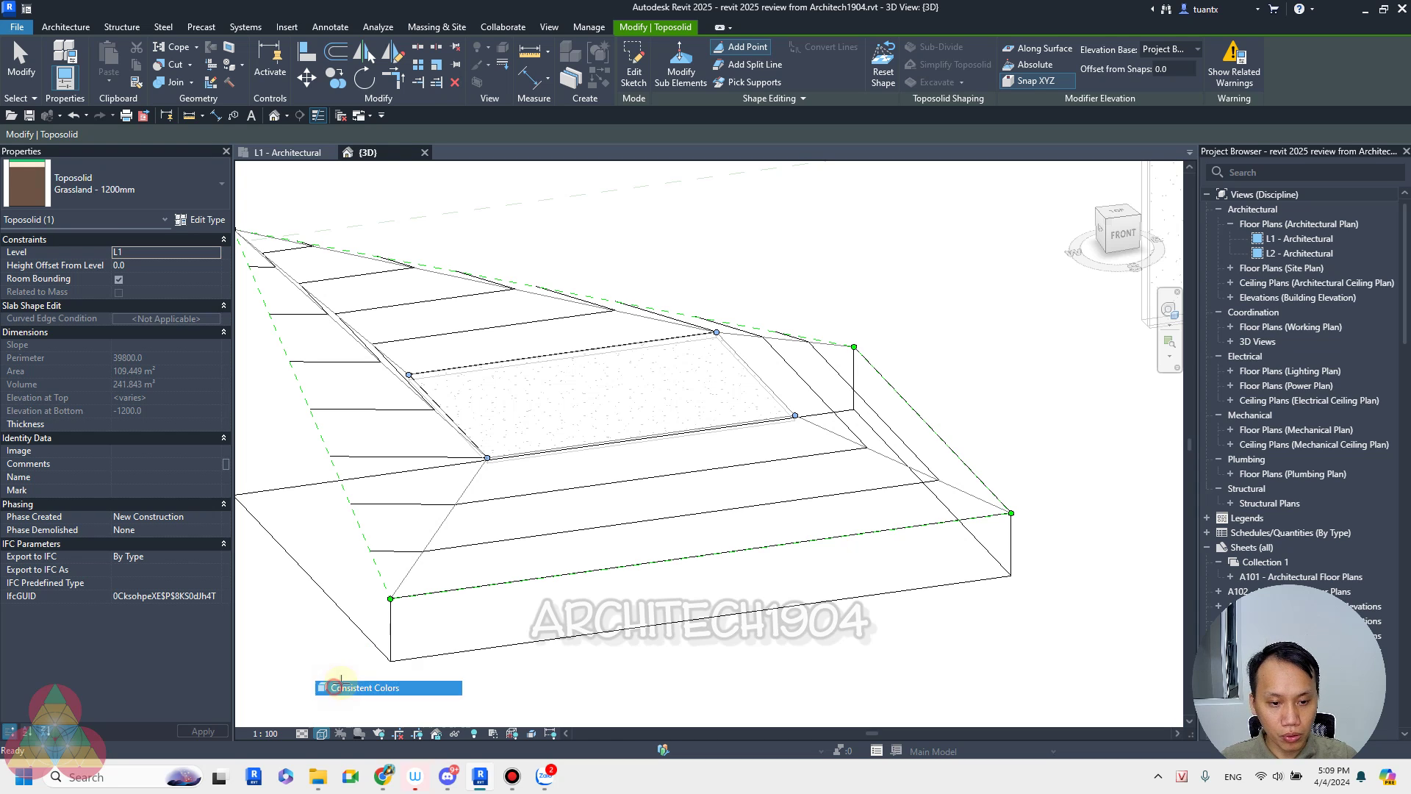
Step: Orbit around the toposolid's sunken pad, then finish editing and deselect it
shift+middle_drag(411, 625, 480, 616)
scroll(762, 328, up, 3)
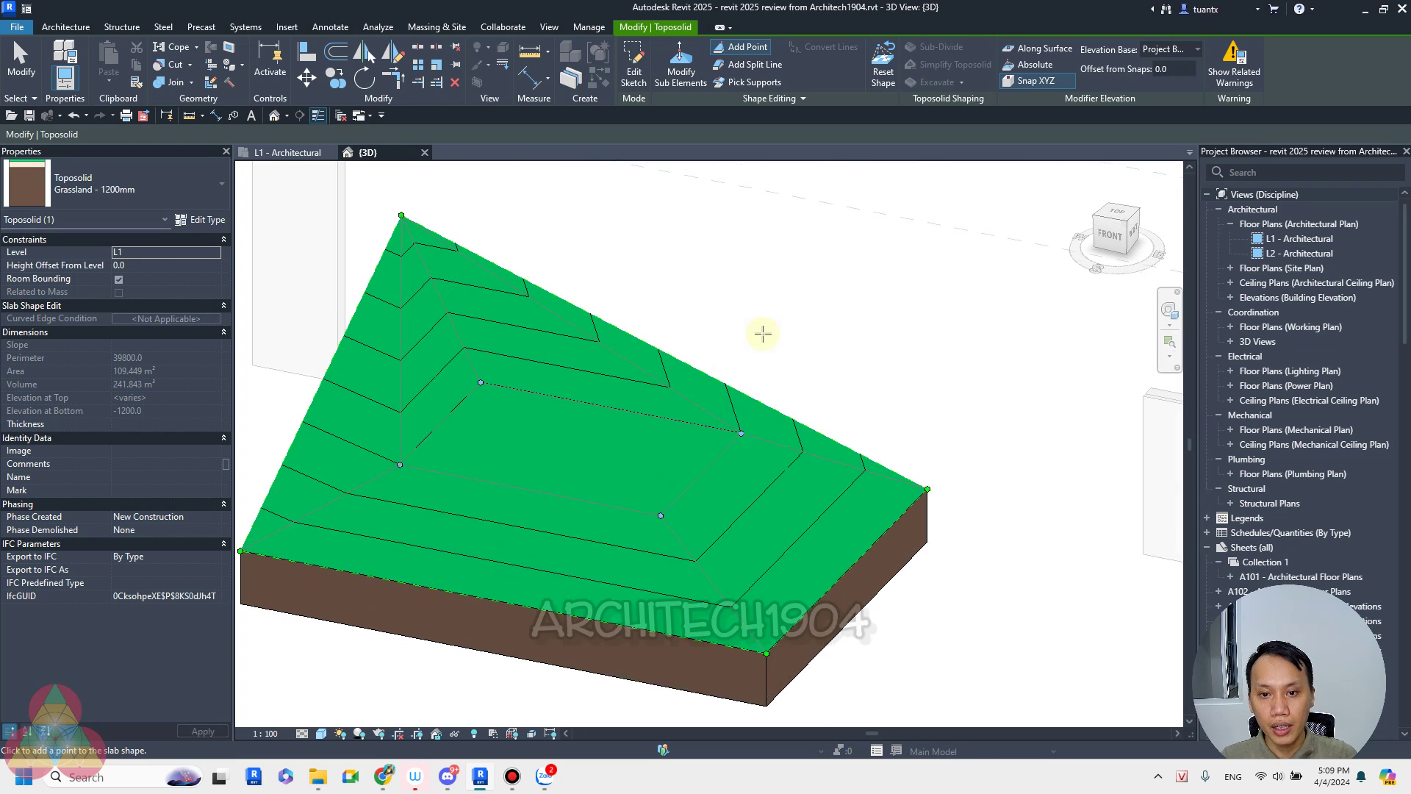
scroll(799, 324, up, 2)
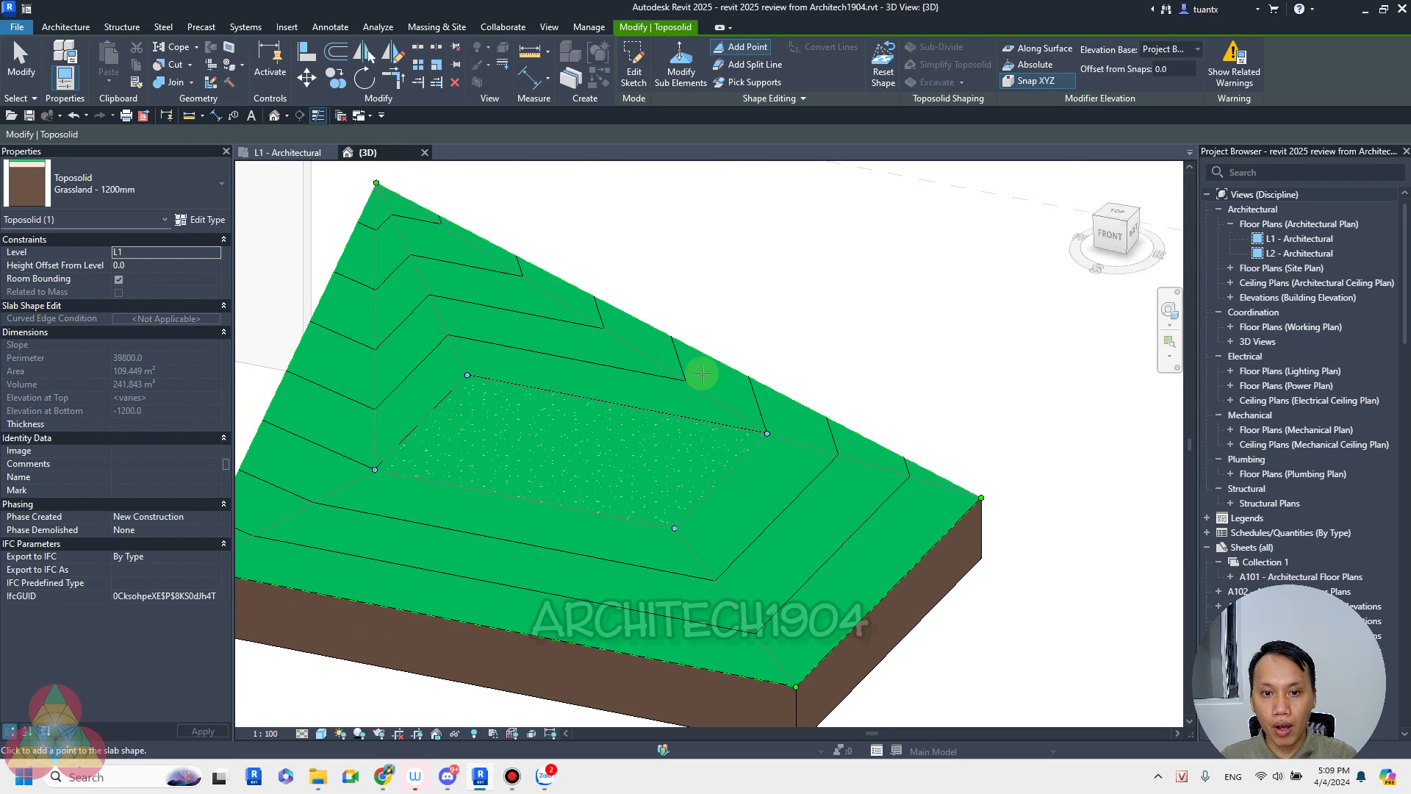
scroll(702, 374, down, 2)
scroll(702, 374, down, 2)
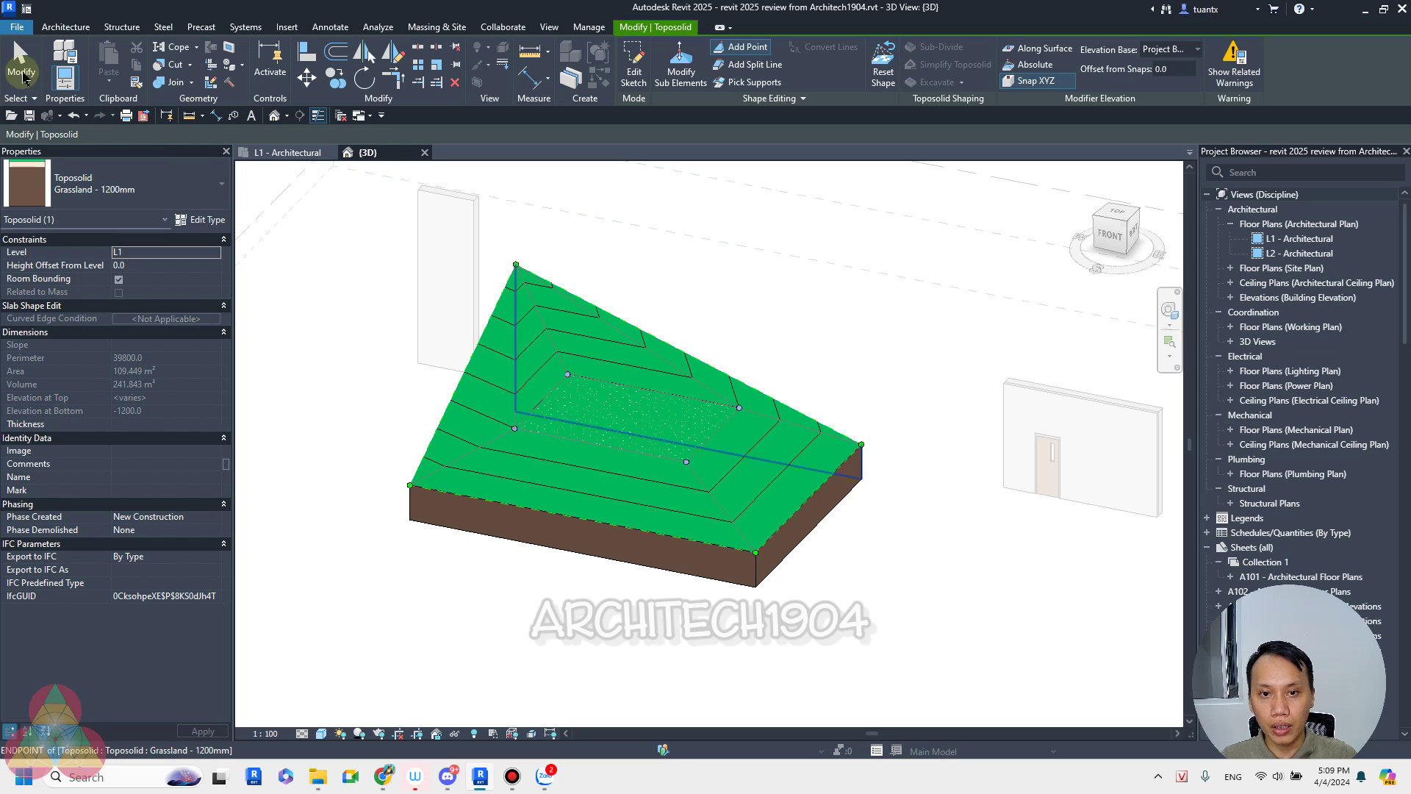
click(23, 77)
scroll(631, 437, up, 2)
scroll(661, 403, up, 1)
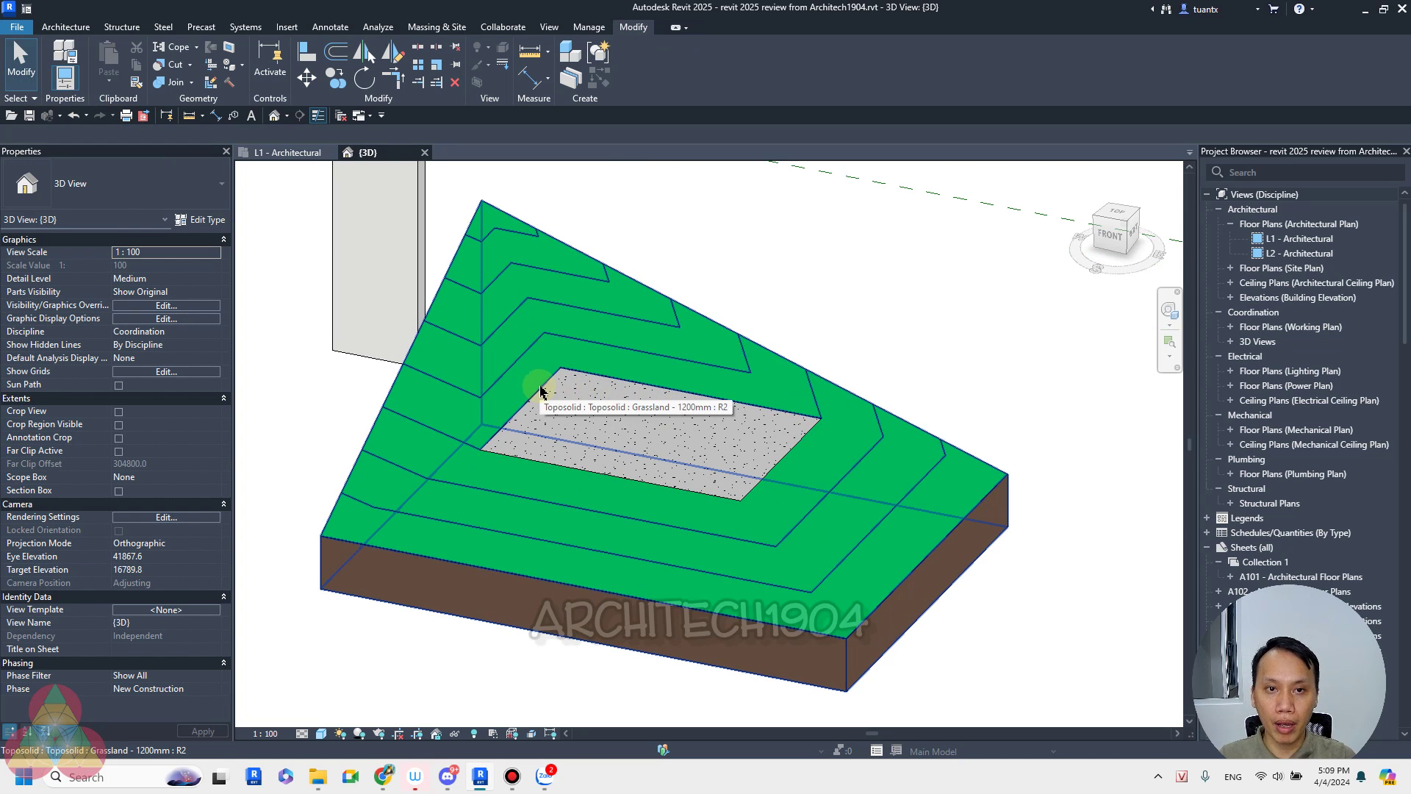
Step: Switch to the L1 - Architectural plan and zoom to the 03 AutoJoin and Lock Wall example
scroll(558, 309, down, 2)
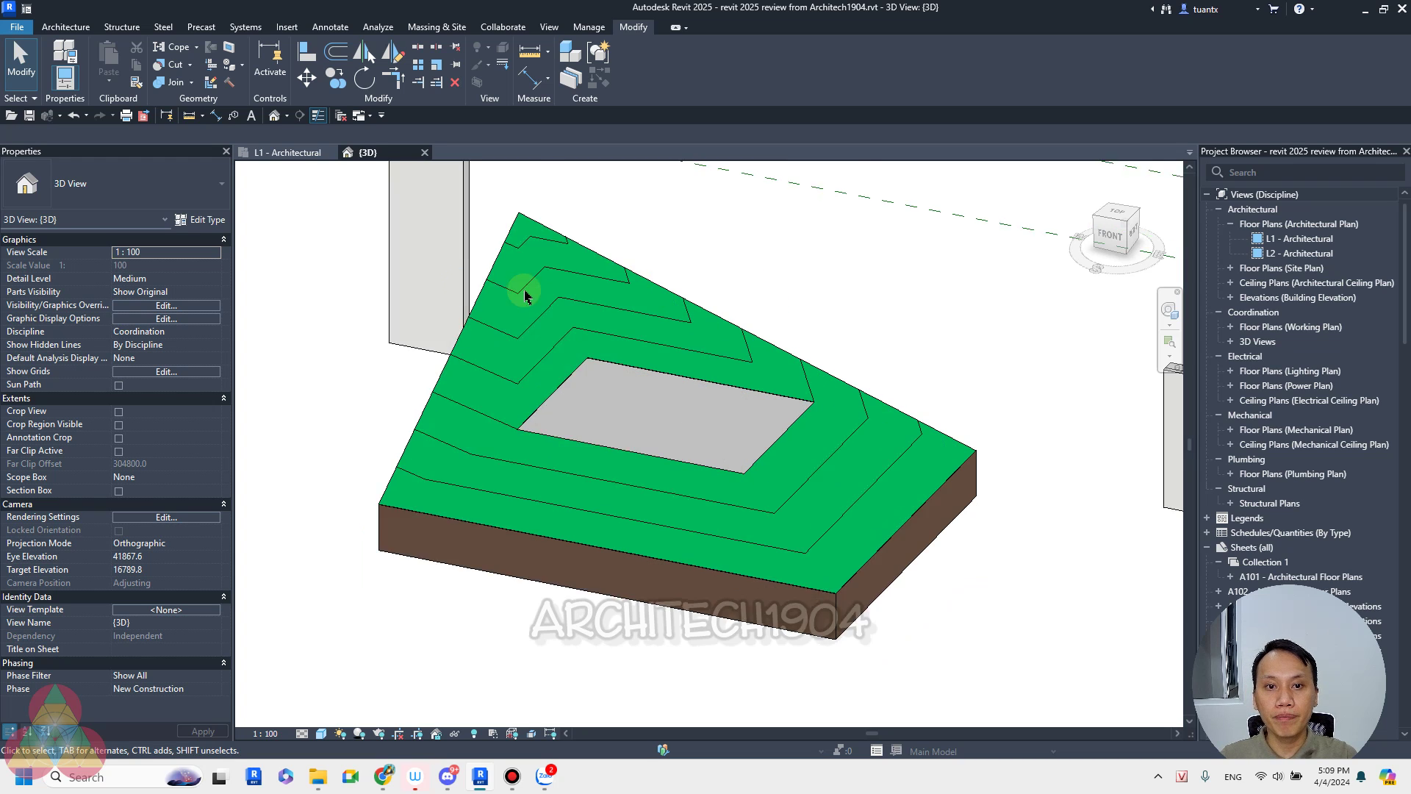
scroll(519, 293, down, 1)
click(272, 155)
scroll(639, 400, down, 3)
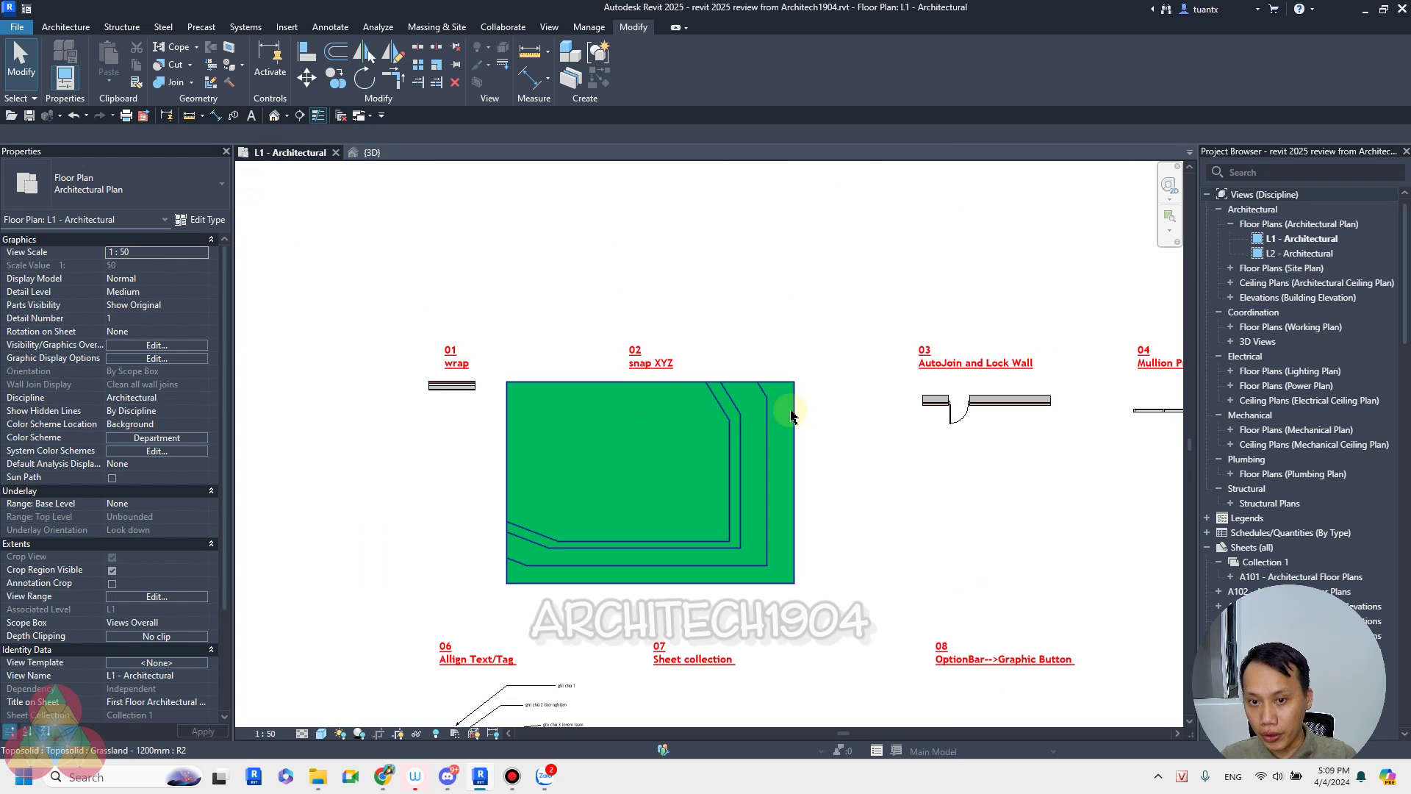
scroll(606, 405, up, 2)
scroll(738, 395, up, 3)
scroll(735, 412, up, 3)
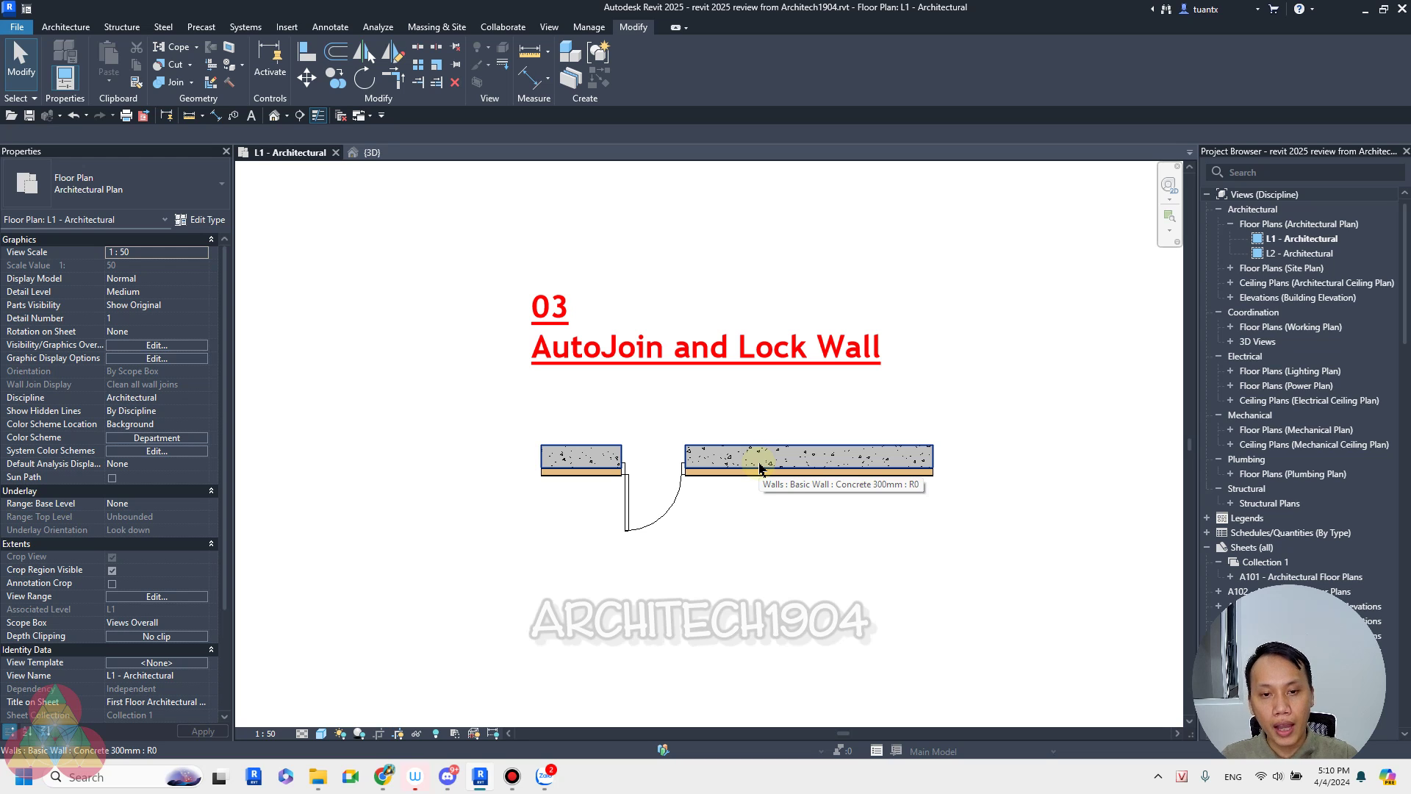
Step: Zoom and pan around the Concrete 300mm walls and 750 x 2000mm door
scroll(555, 500, up, 2)
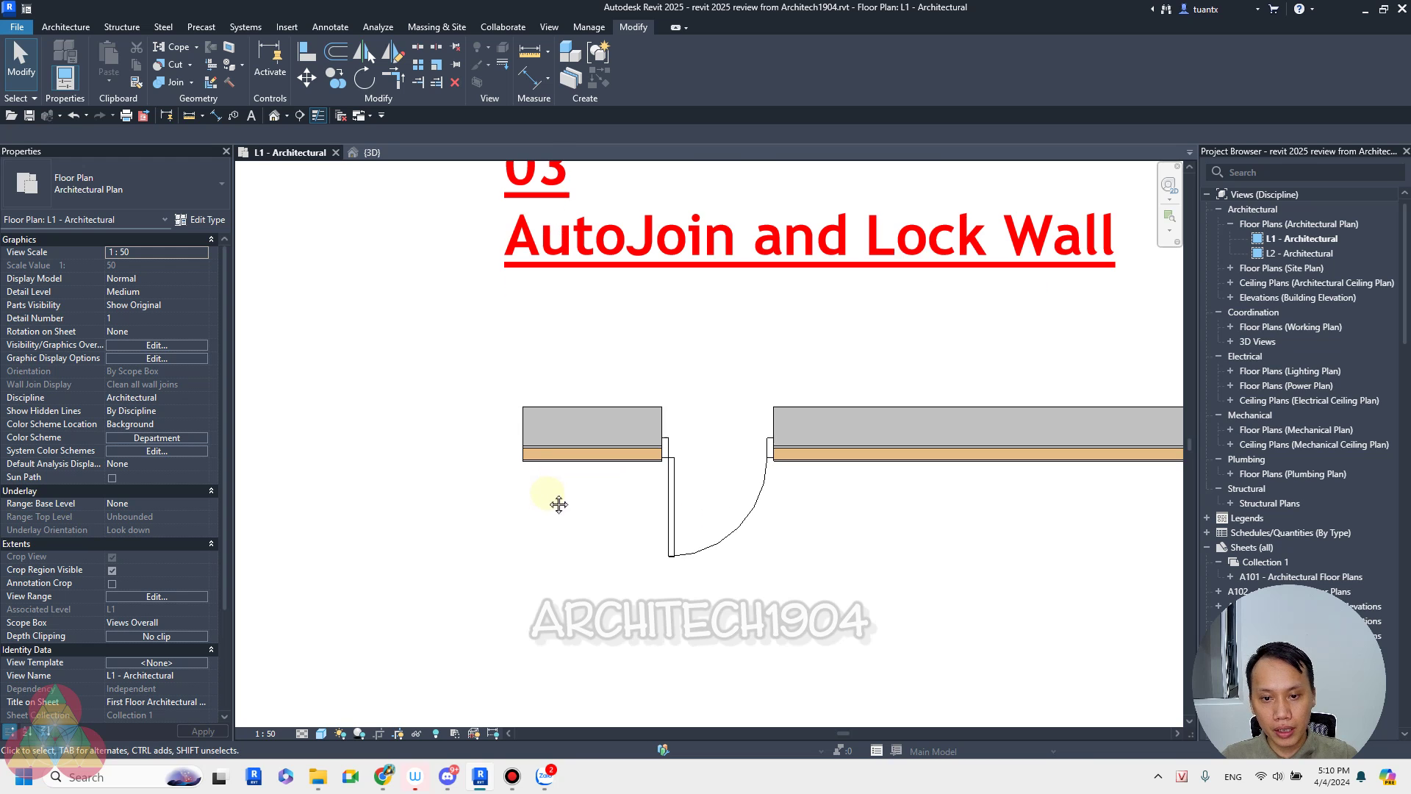
scroll(518, 525, up, 2)
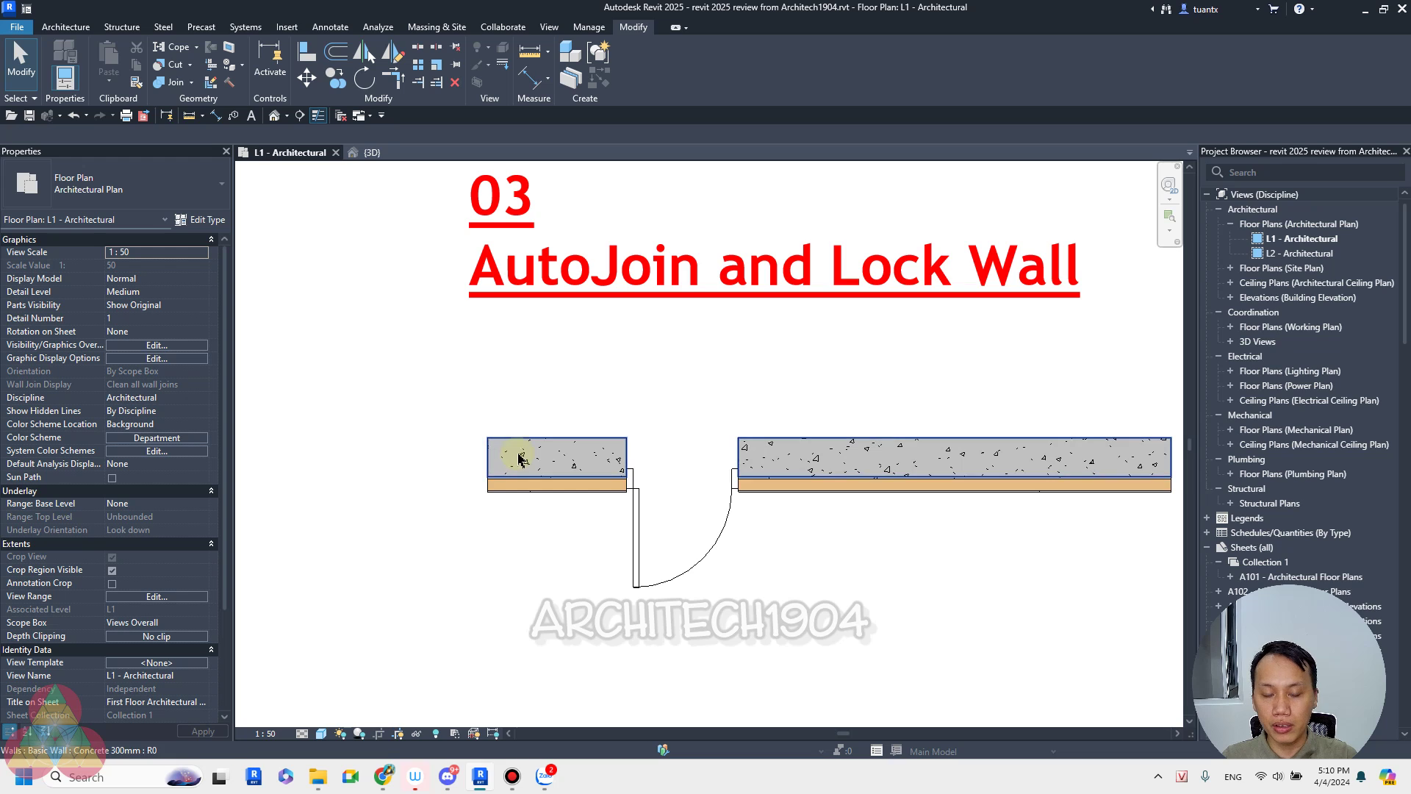
scroll(638, 482, down, 2)
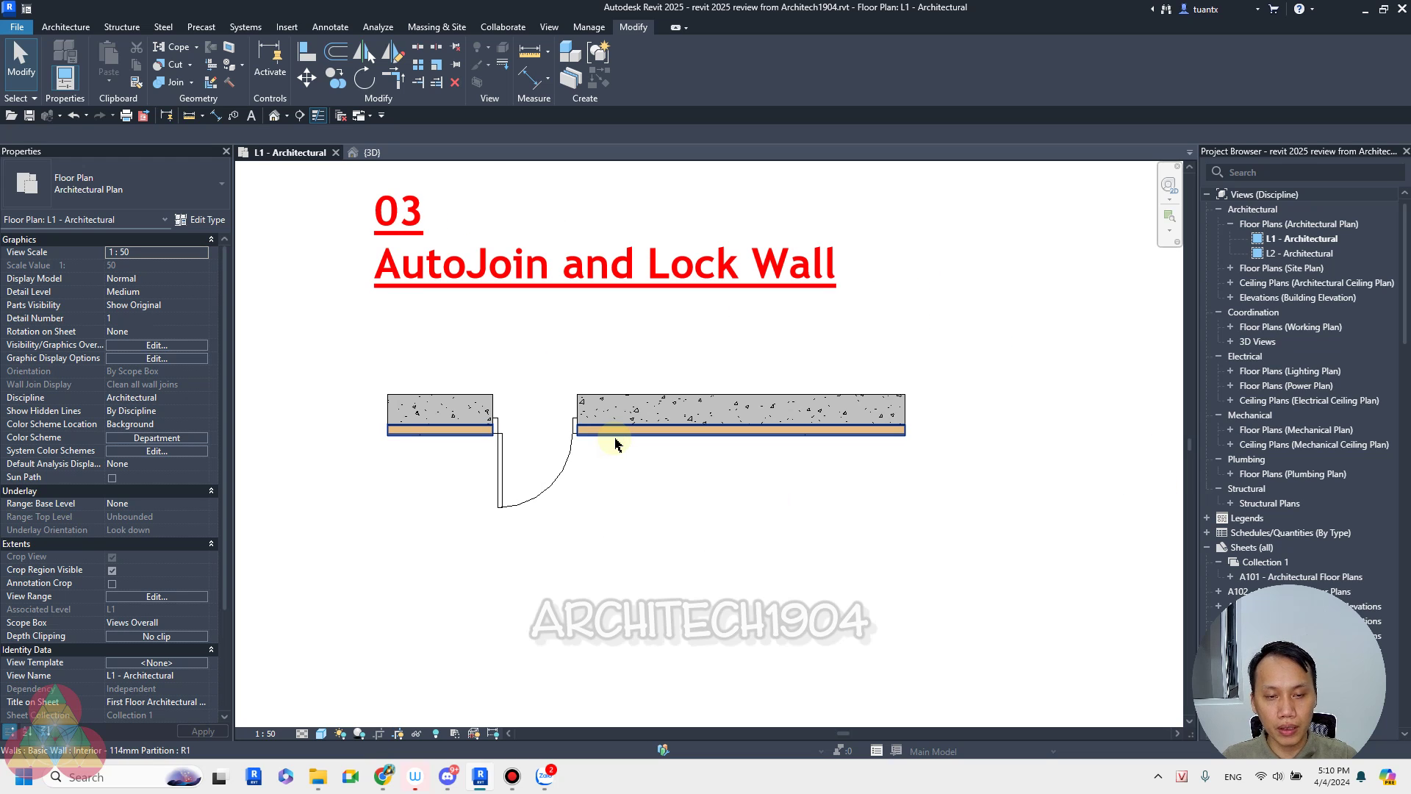
scroll(577, 431, up, 2)
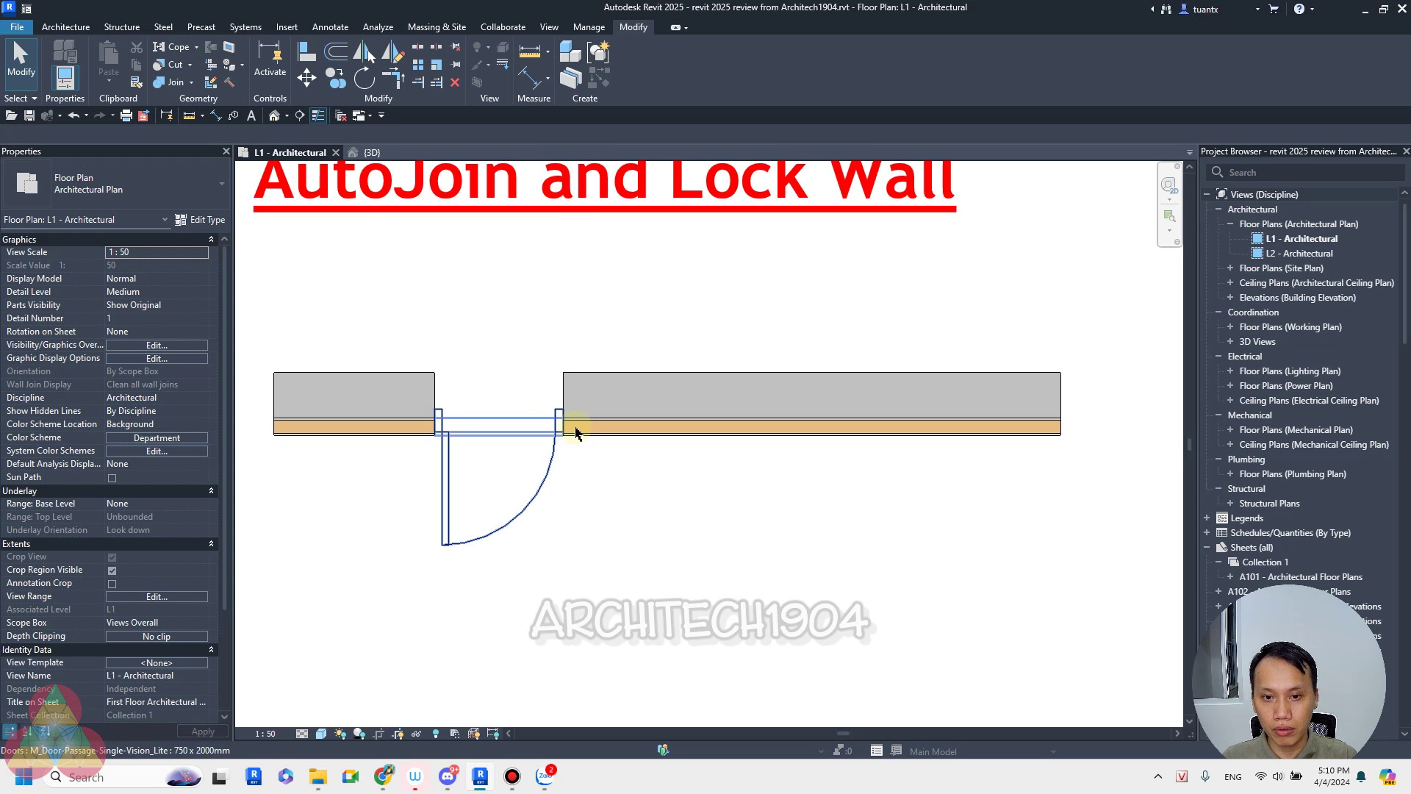
scroll(674, 420, down, 2)
middle_drag(674, 419, 684, 413)
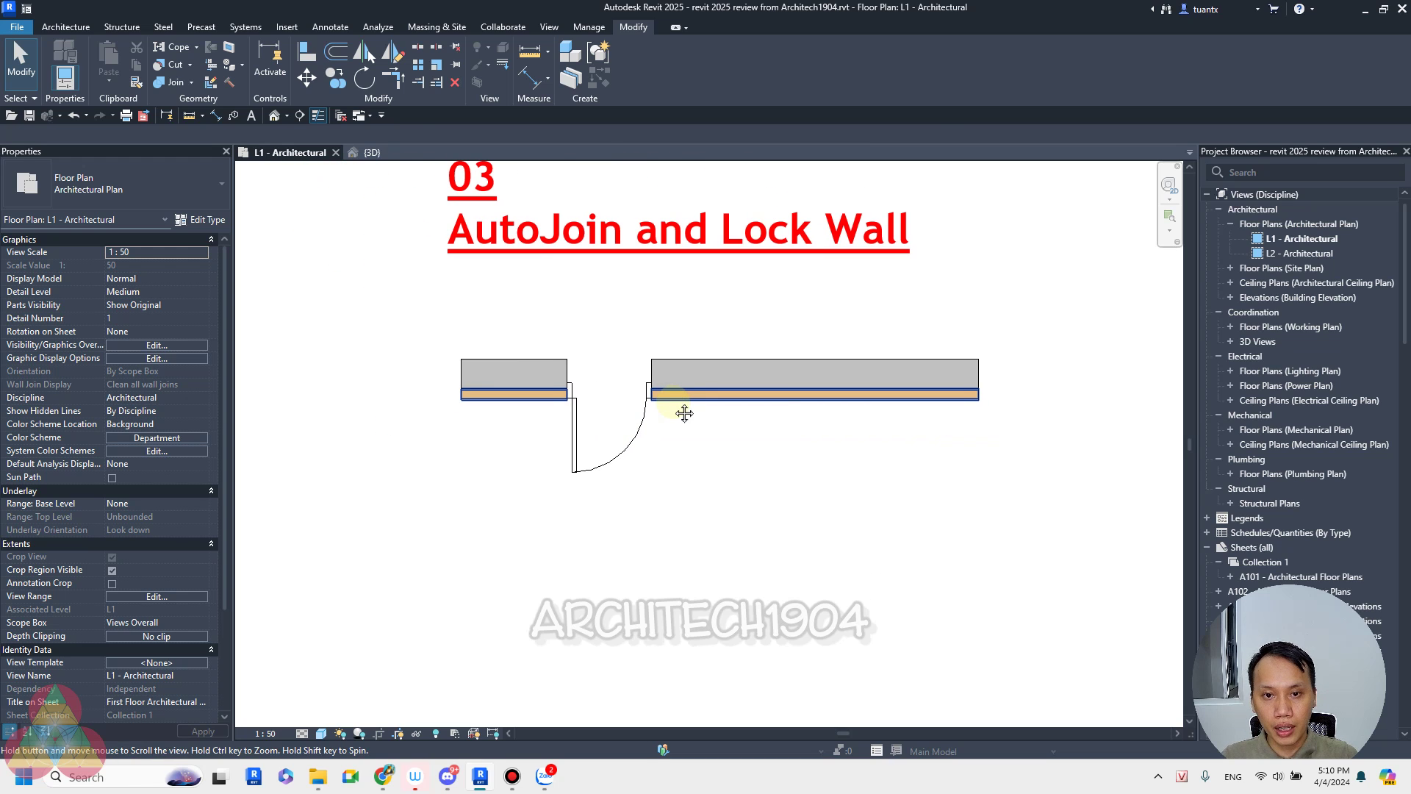
scroll(562, 397, up, 2)
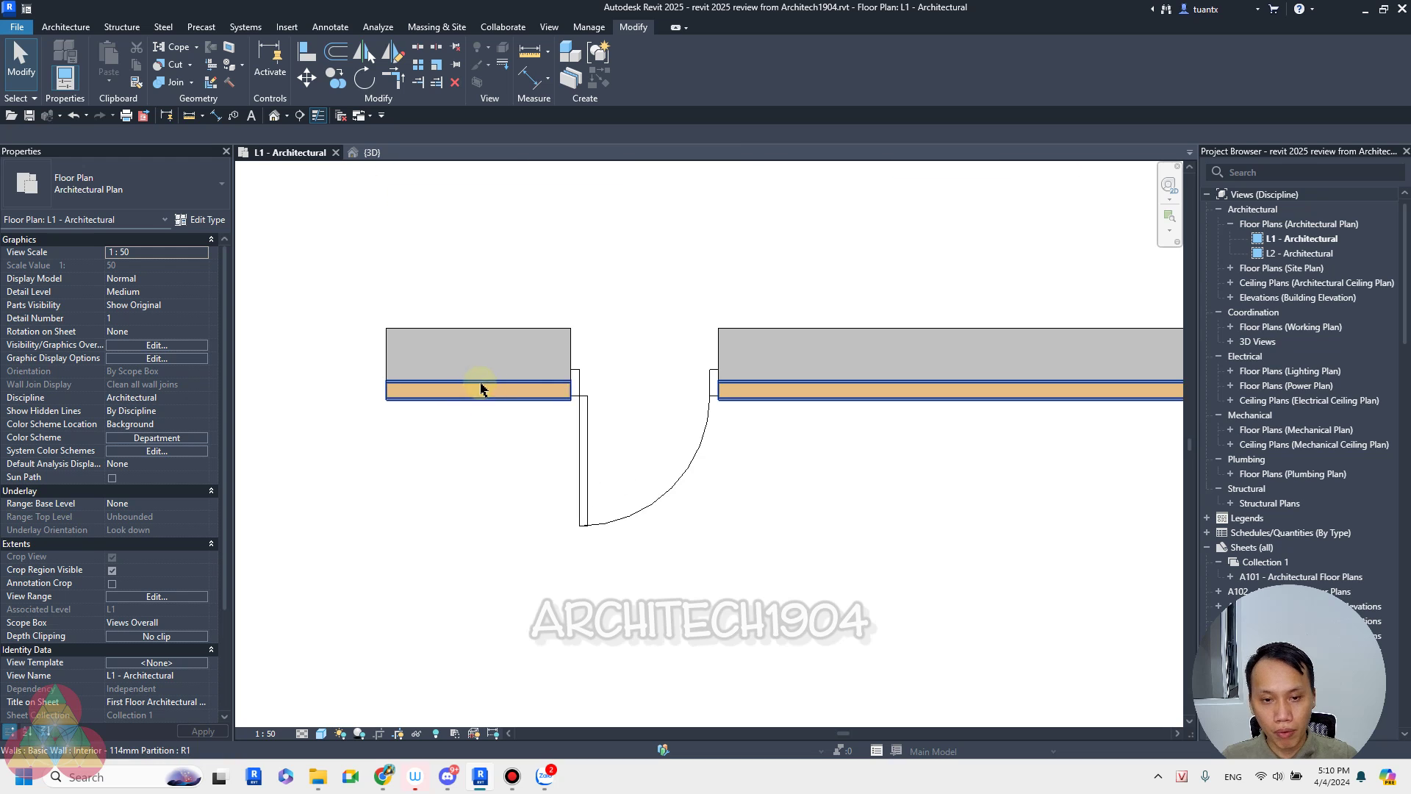
middle_drag(719, 385, 595, 385)
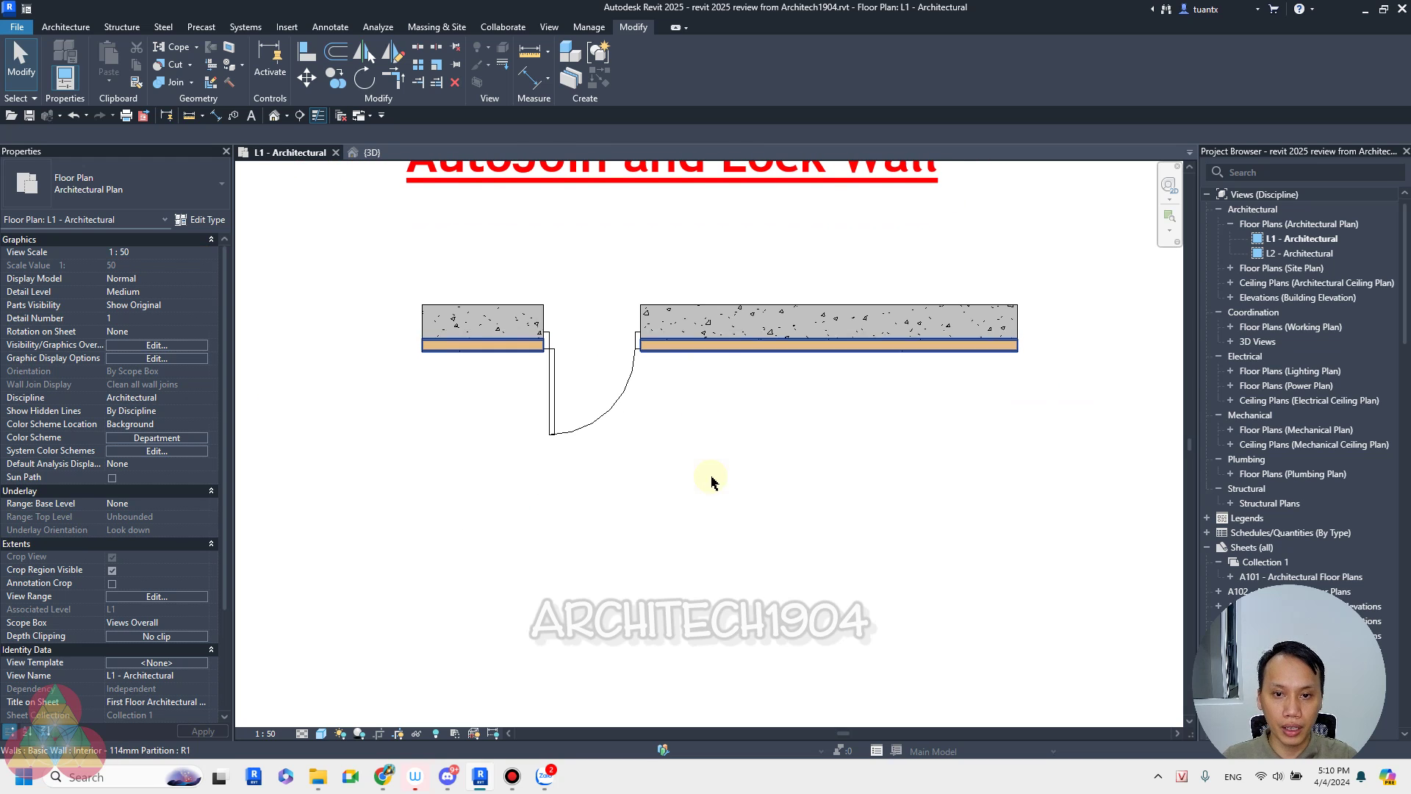
Step: Draw a Concrete 200mm wall below the door with its top constraint set to Up to level: L2
click(66, 28)
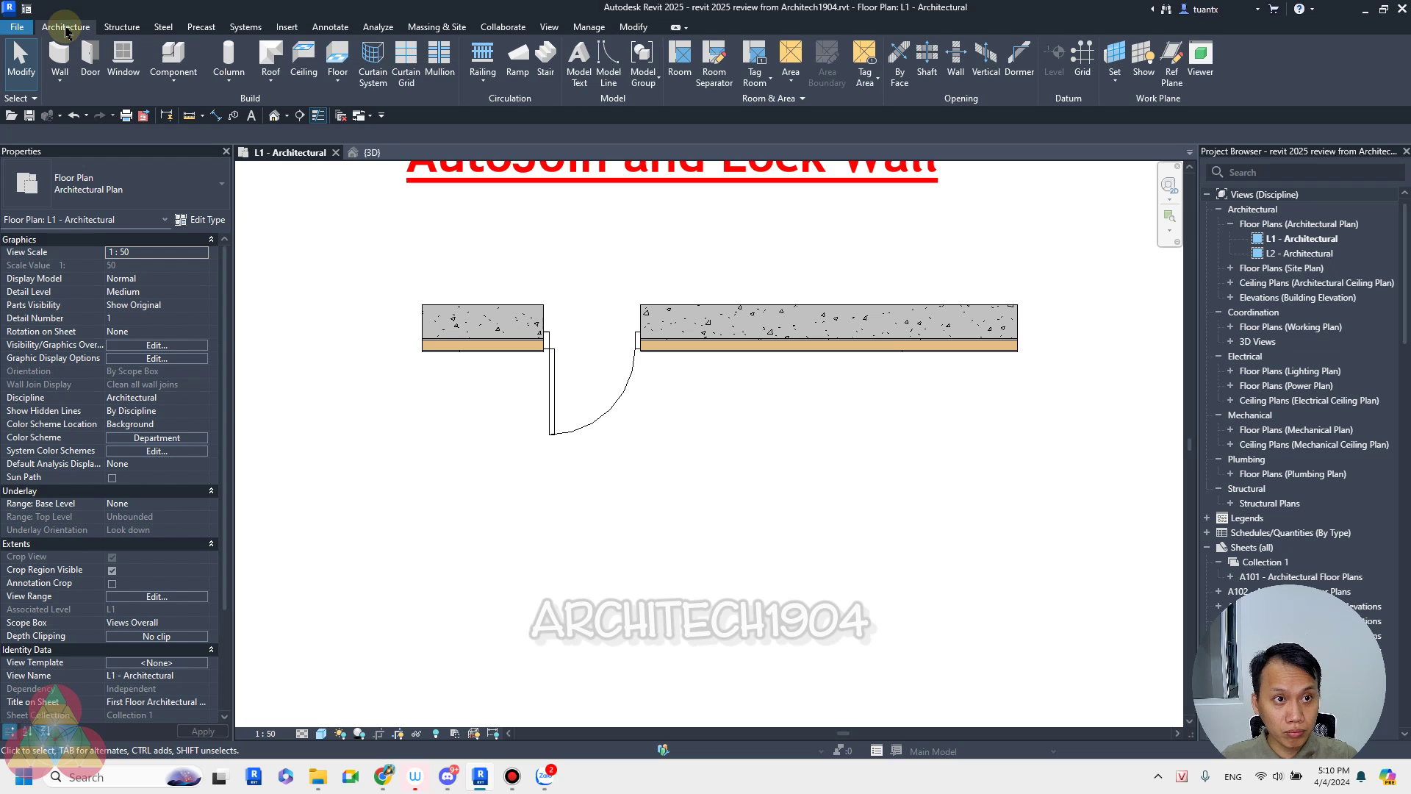
click(65, 53)
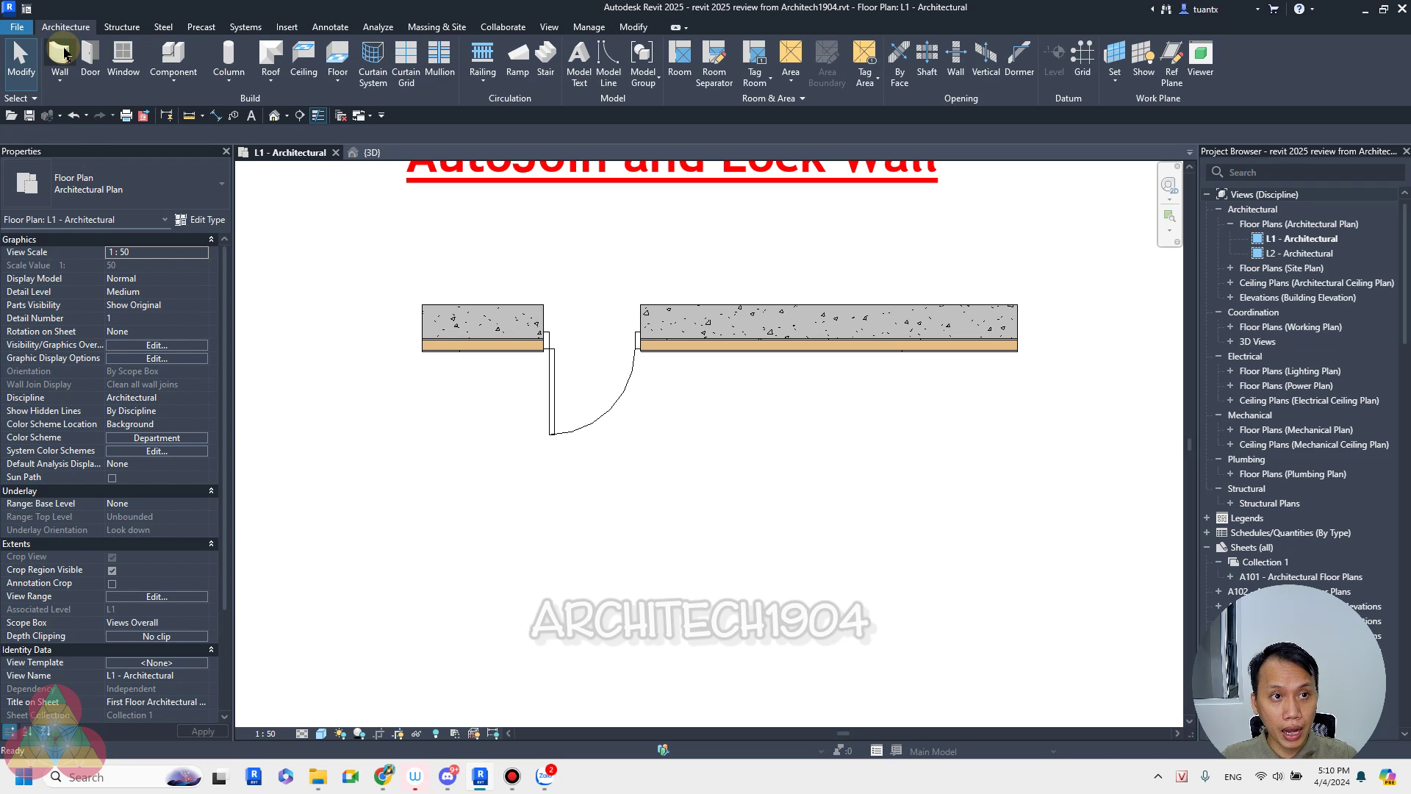
click(86, 190)
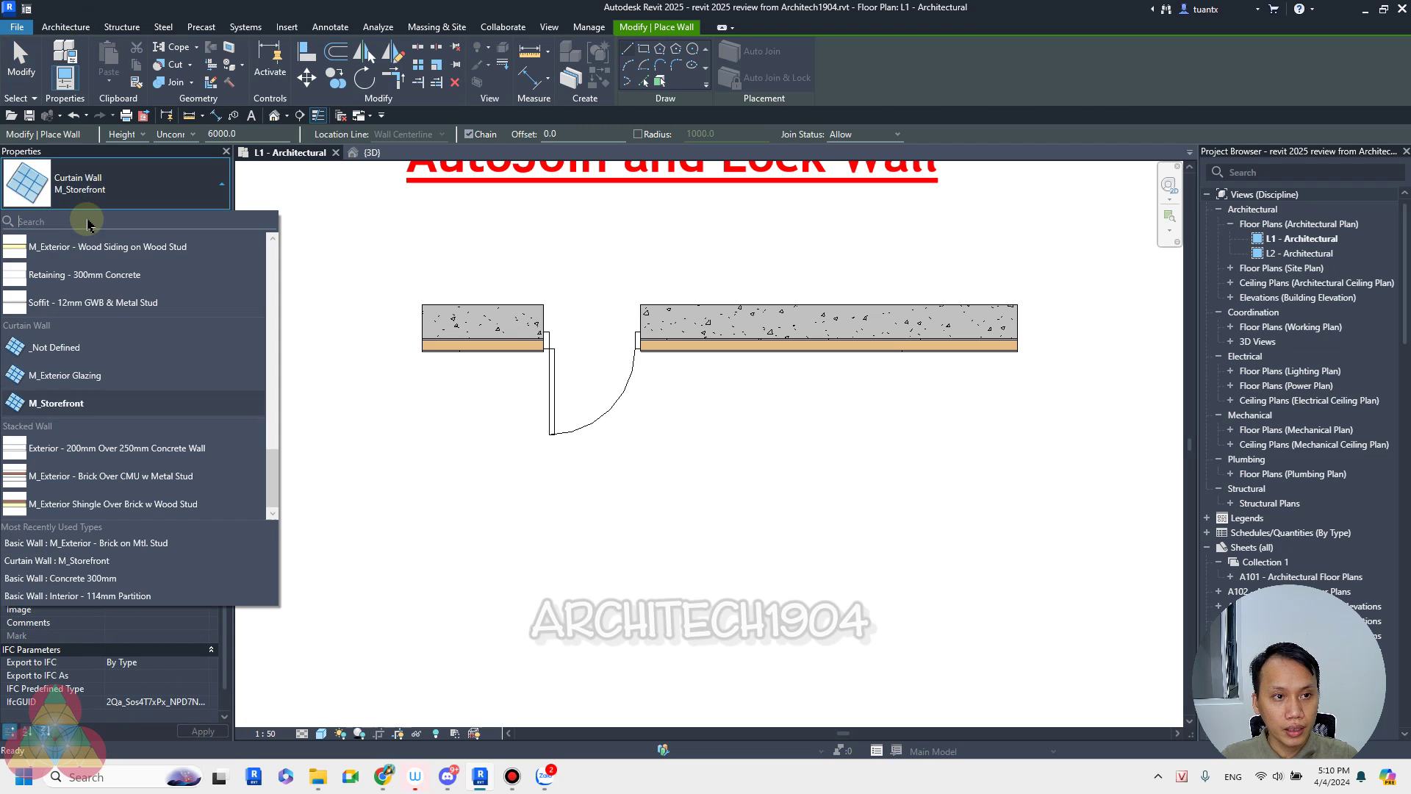
scroll(85, 255, up, 3)
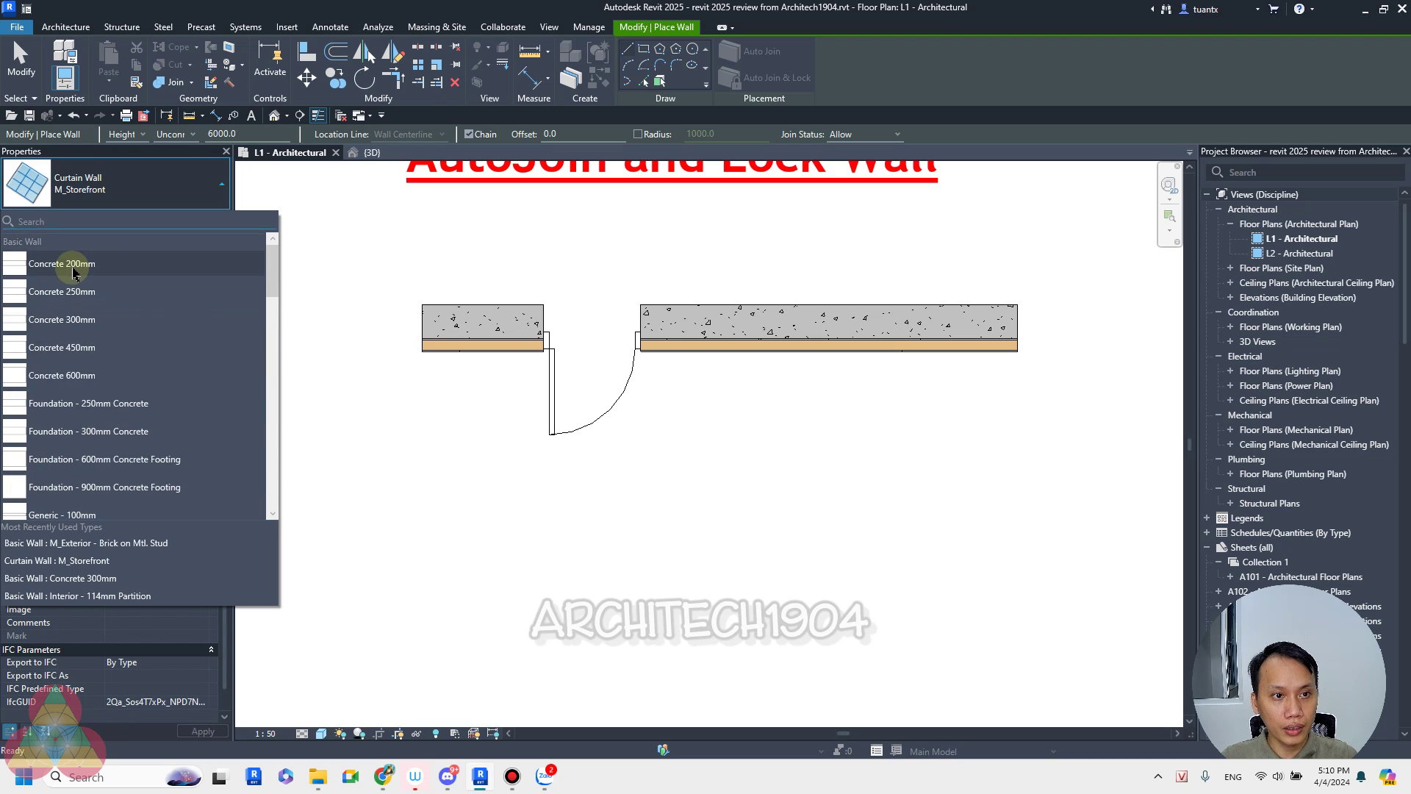
key(Escape)
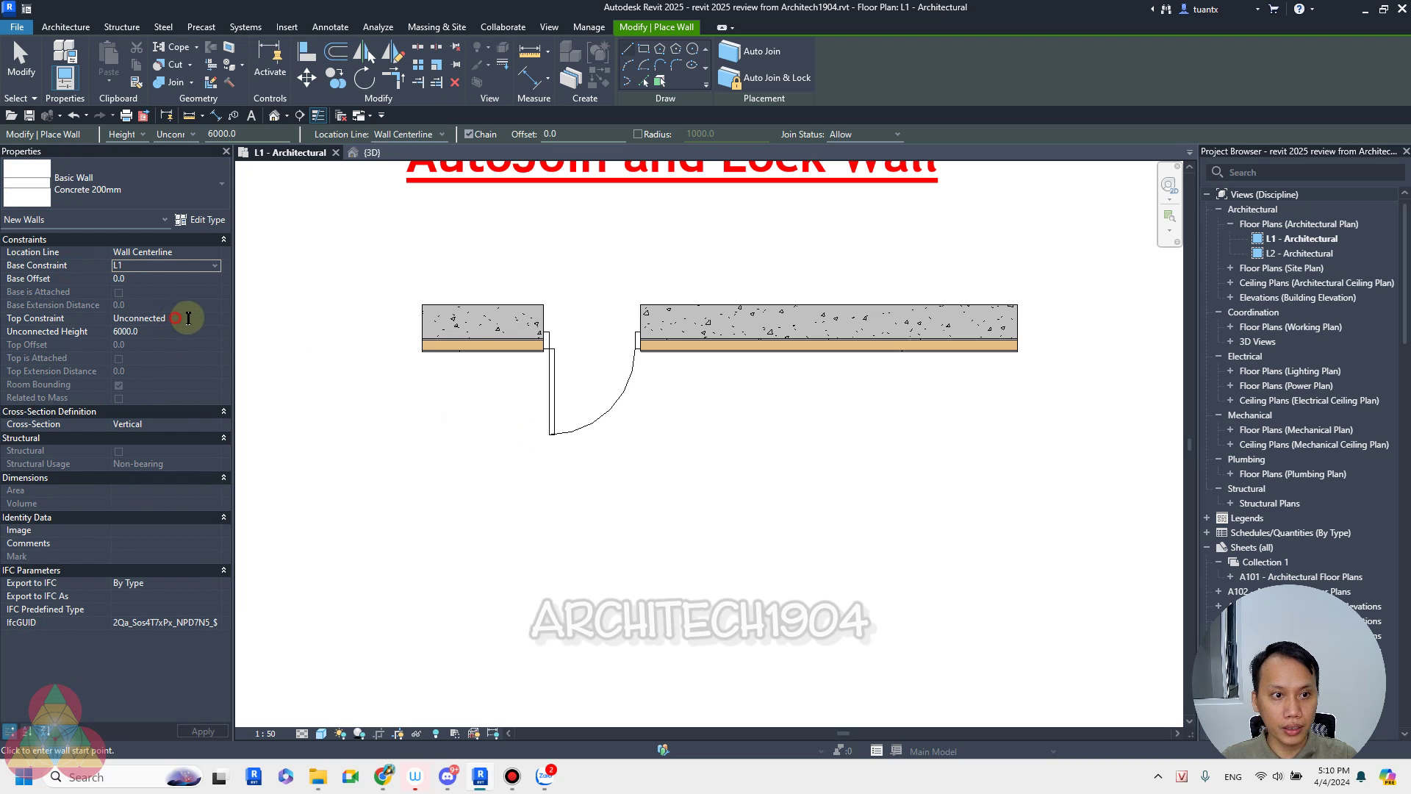
click(180, 317)
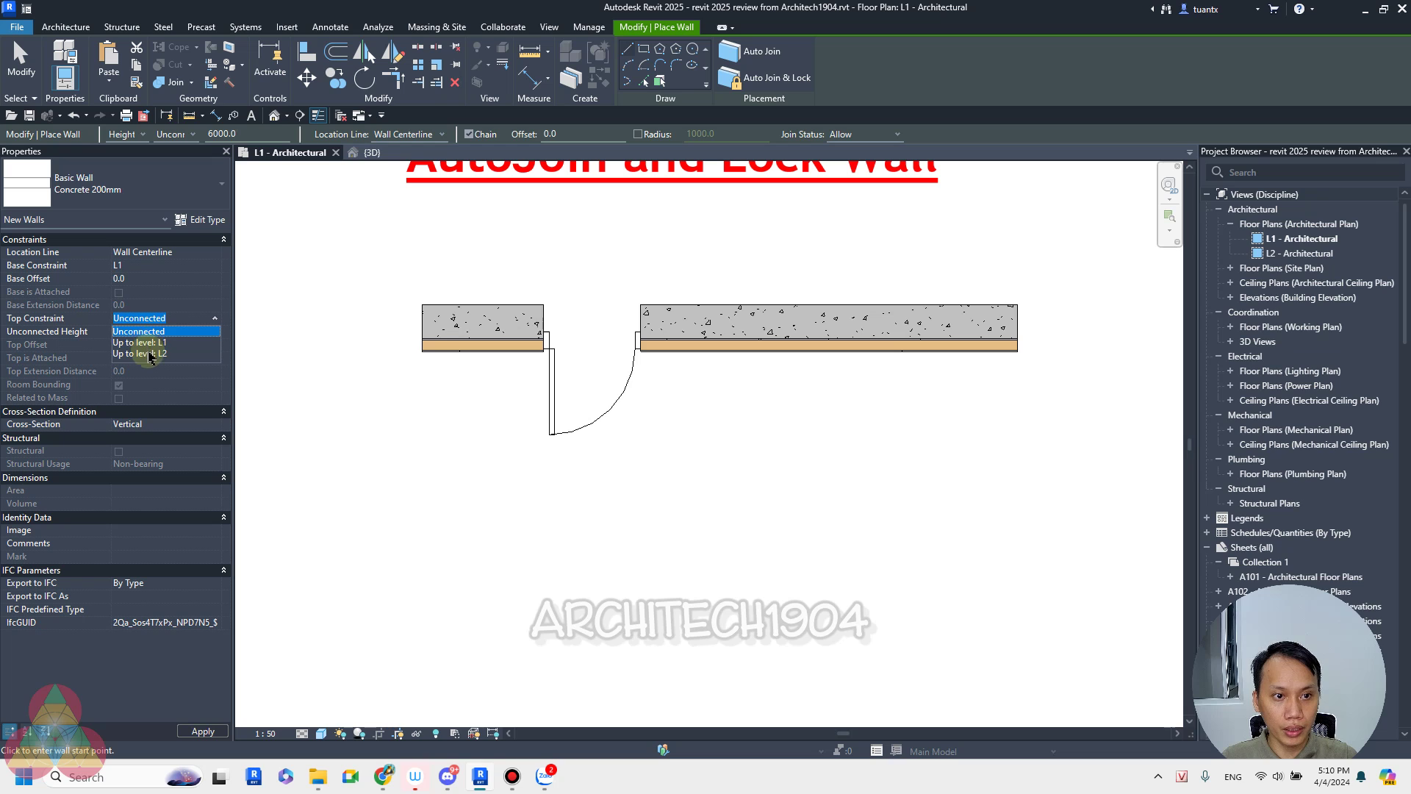
click(150, 353)
click(434, 517)
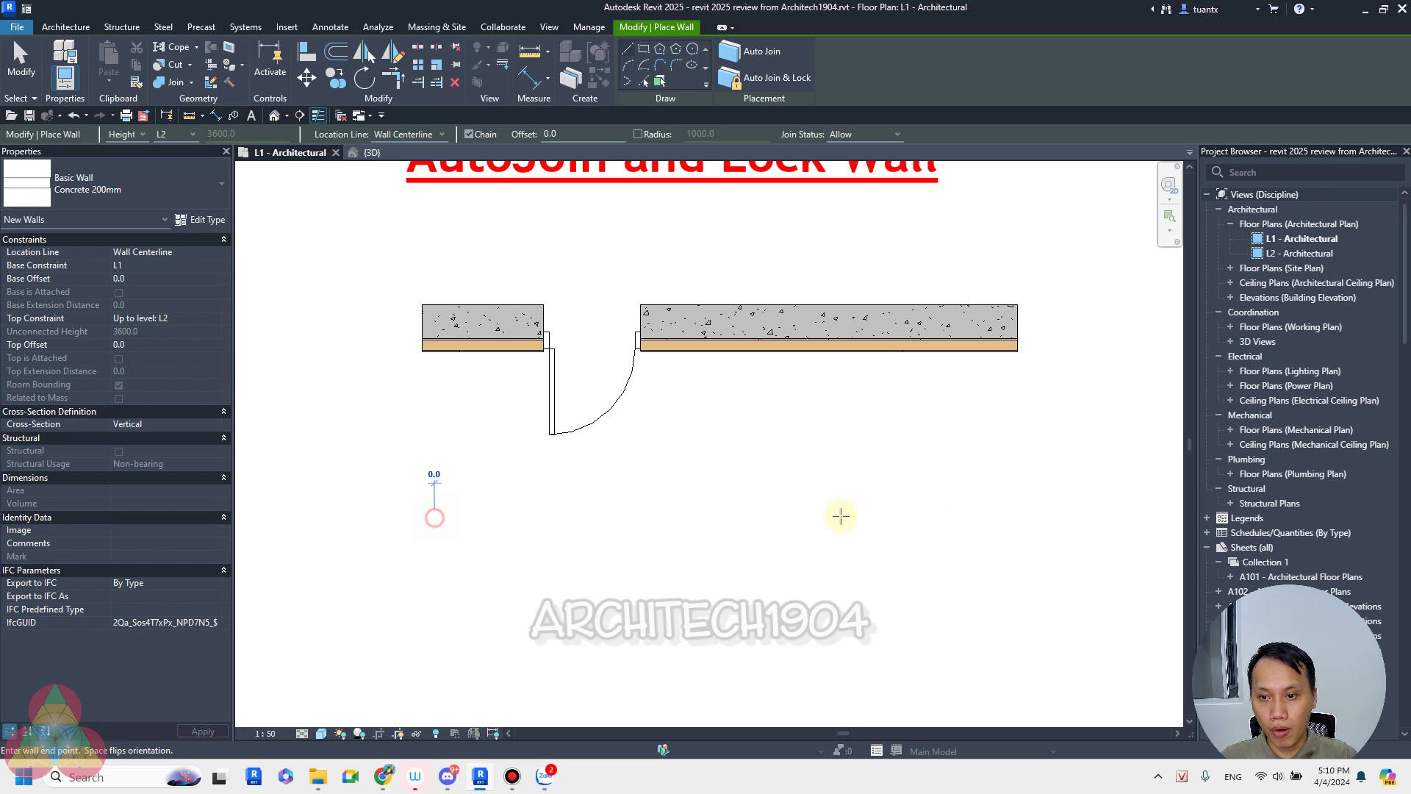
click(981, 517)
key(Escape)
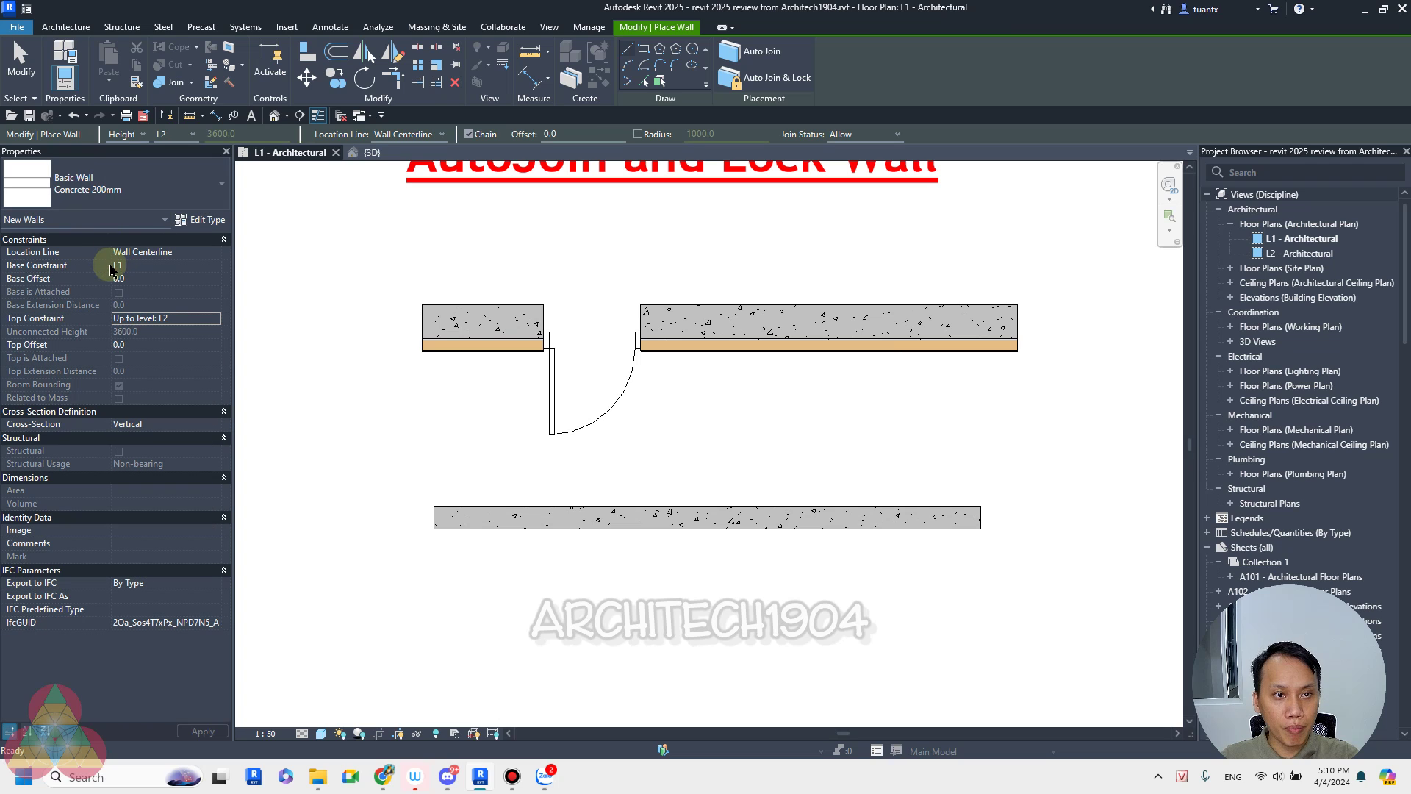
Step: Reopen the wall type list and scroll through the available wall types
click(110, 184)
scroll(140, 382, down, 3)
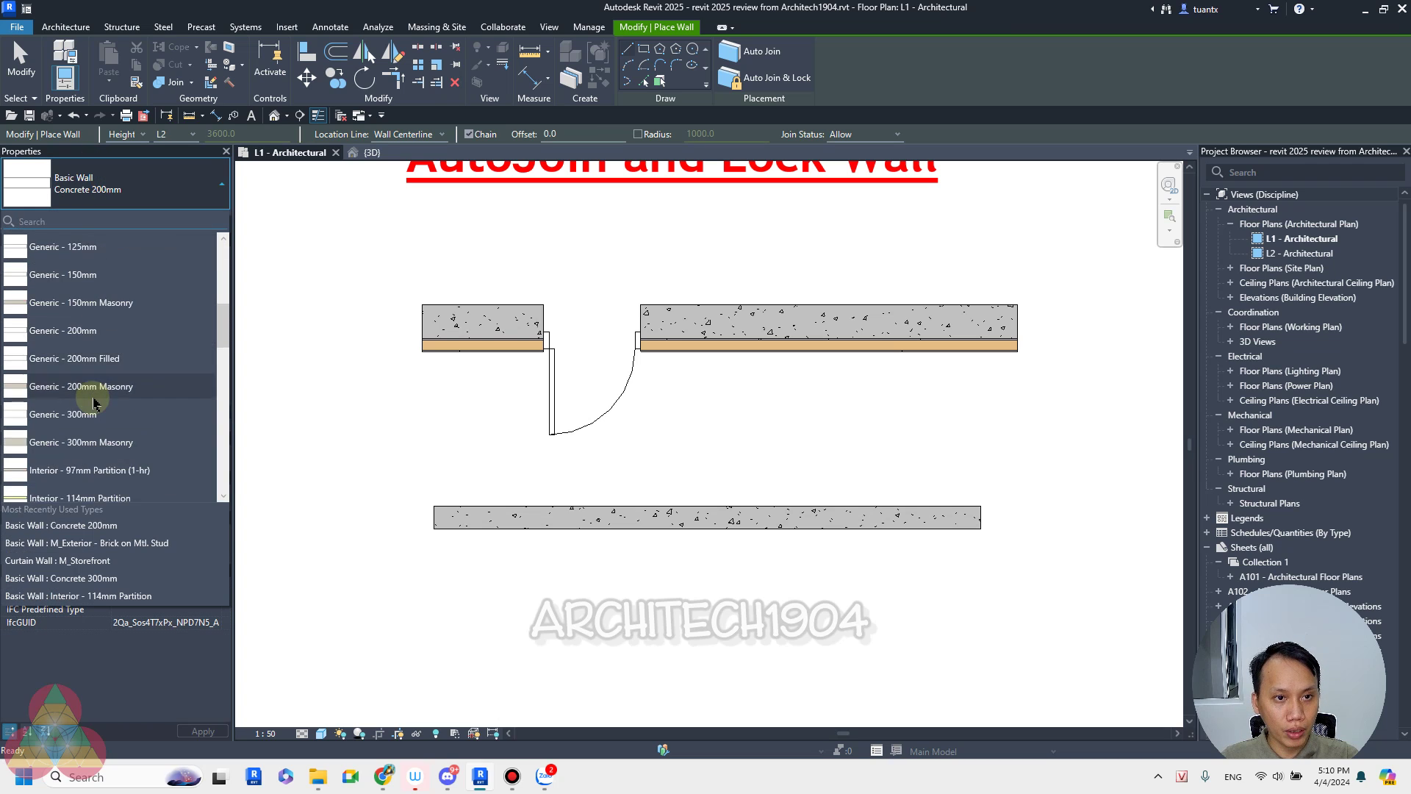
scroll(80, 367, down, 2)
scroll(92, 423, down, 2)
scroll(92, 416, down, 3)
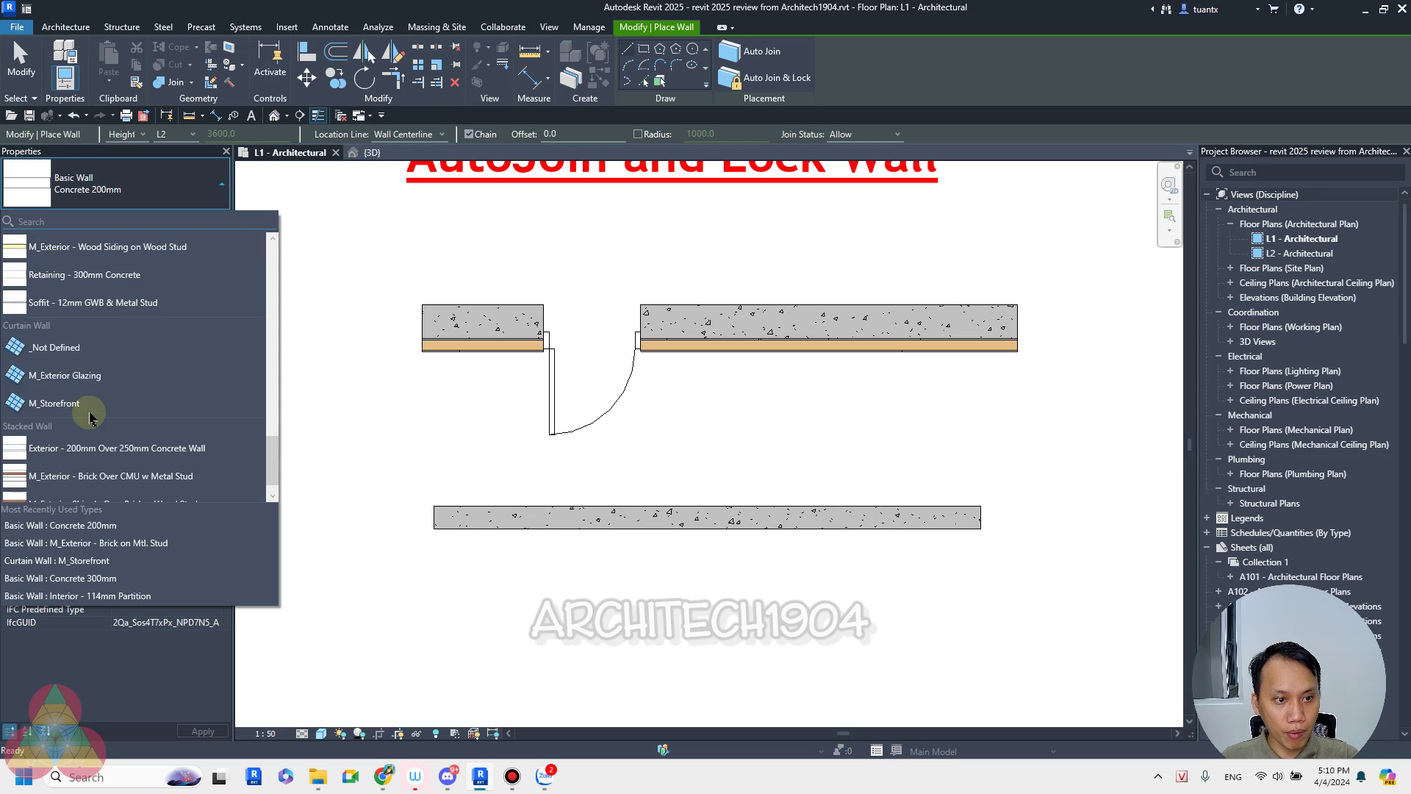
scroll(83, 335, up, 3)
scroll(82, 333, up, 2)
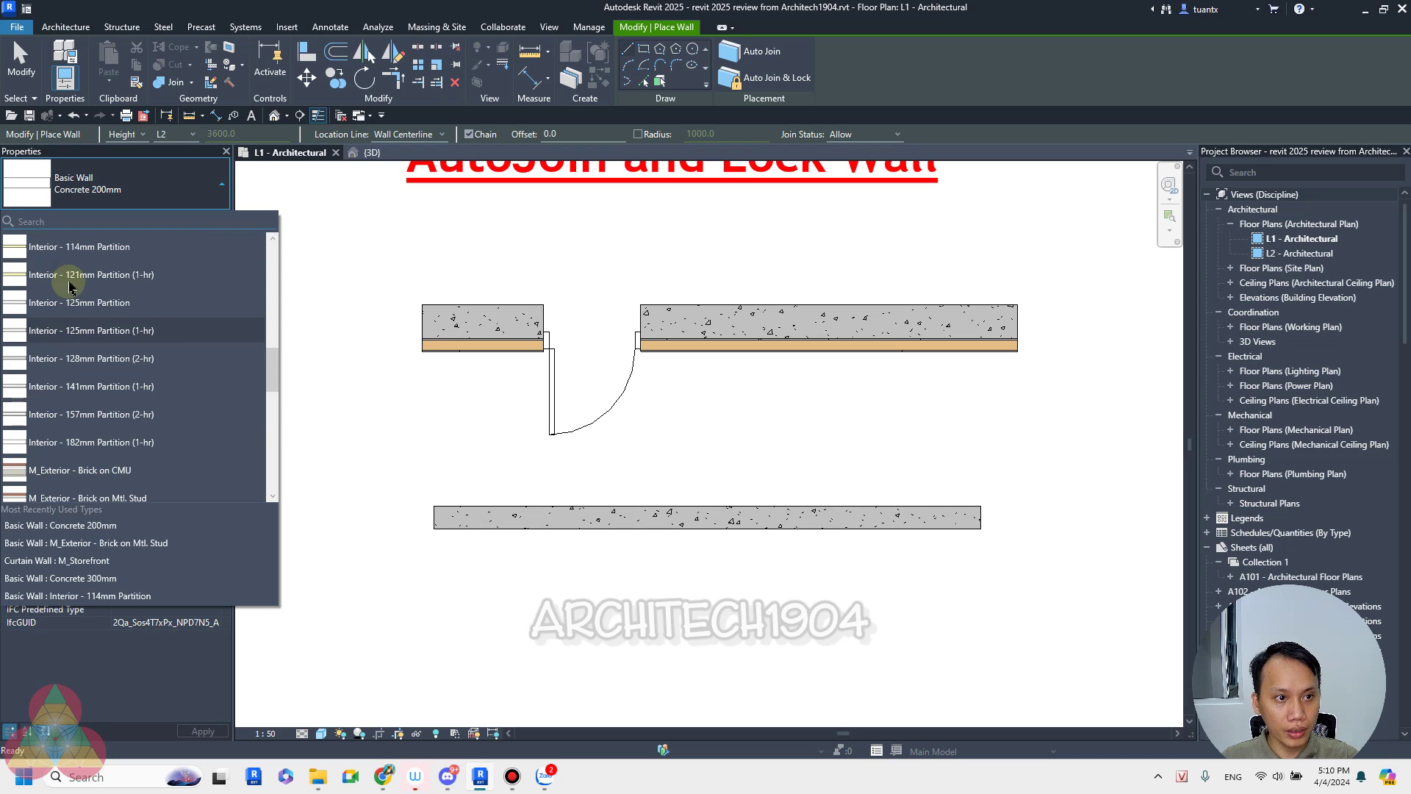
scroll(78, 280, up, 2)
scroll(85, 268, up, 1)
scroll(87, 258, up, 1)
Step: Draw a 4780 mm Interior - 114mm Partition along the concrete wall's face with Auto Join & Lock on
click(87, 250)
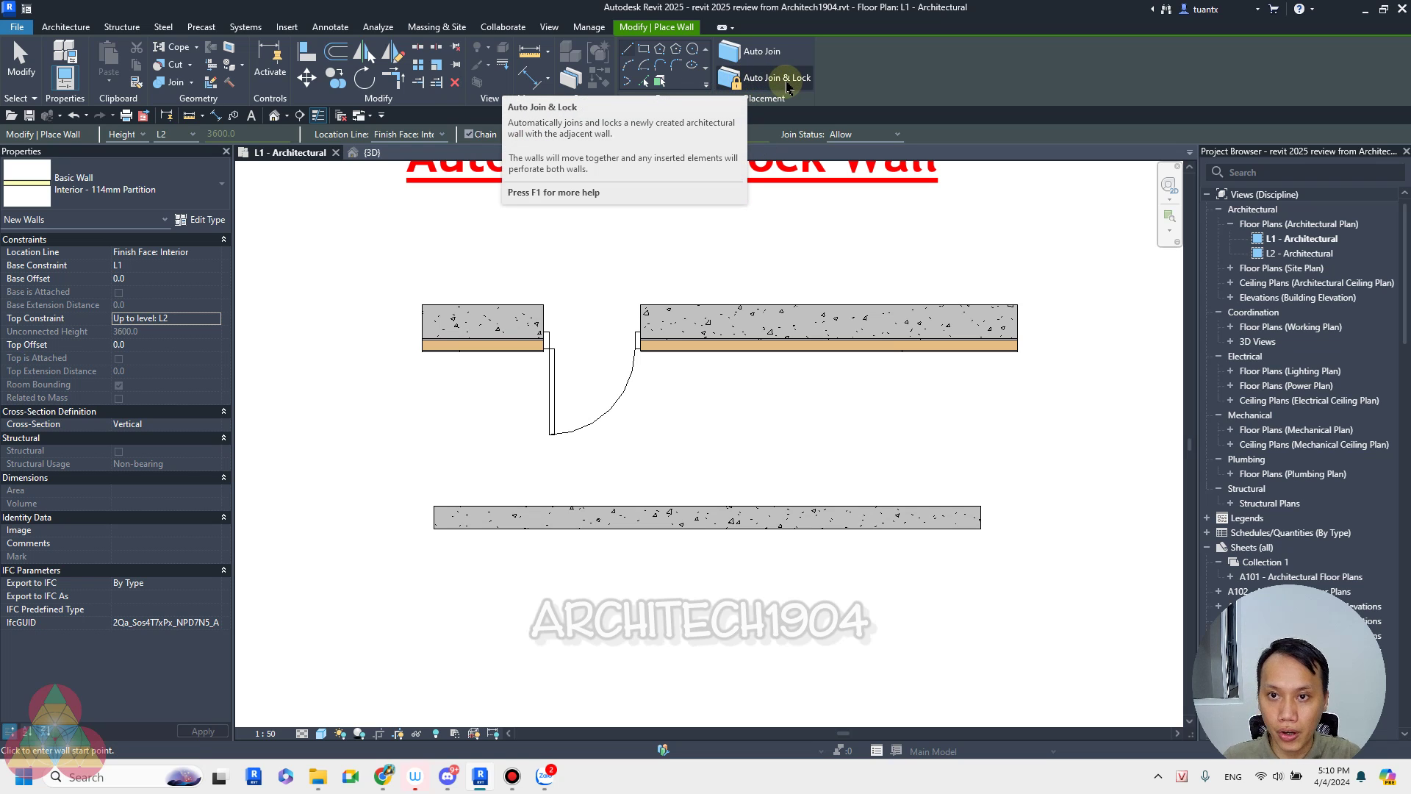
click(765, 79)
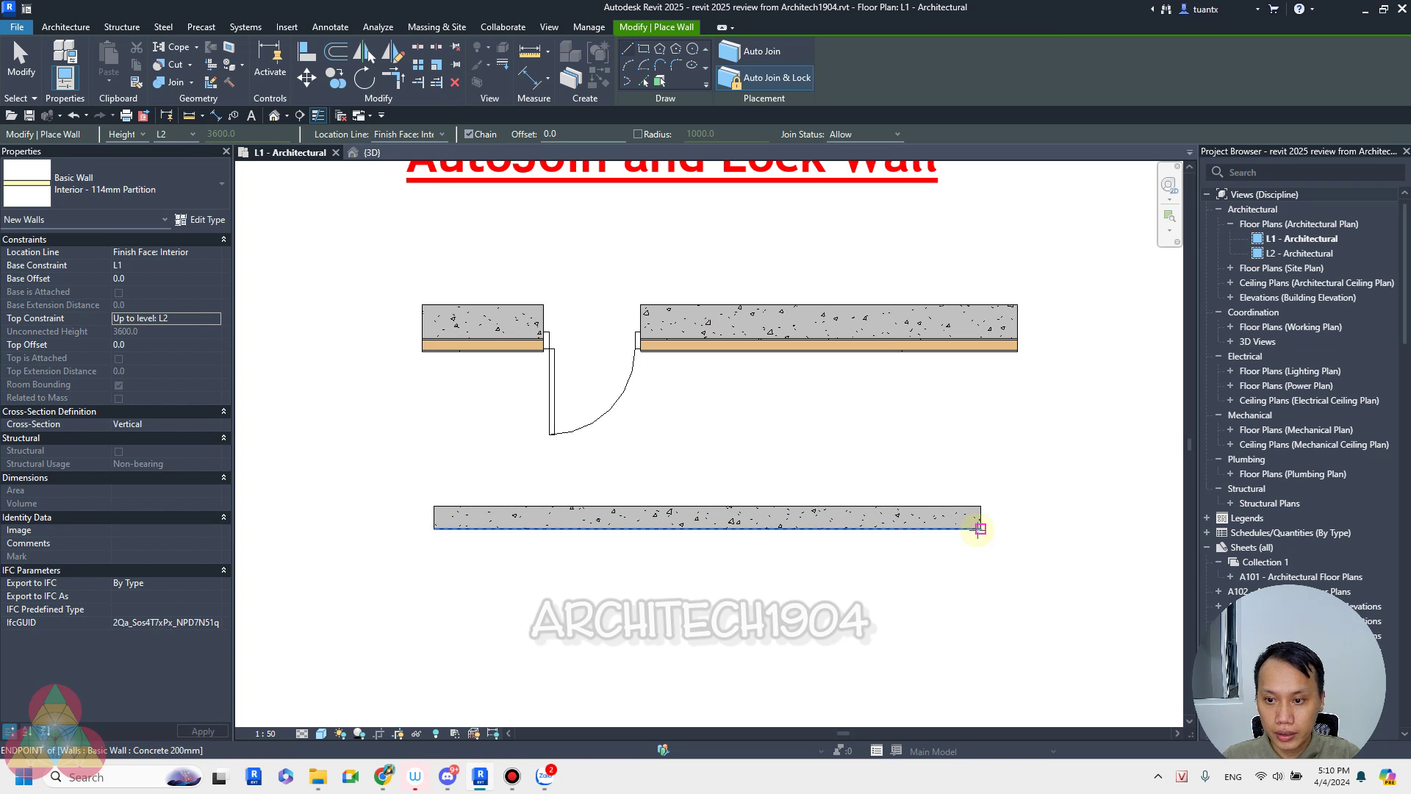
click(978, 529)
click(434, 529)
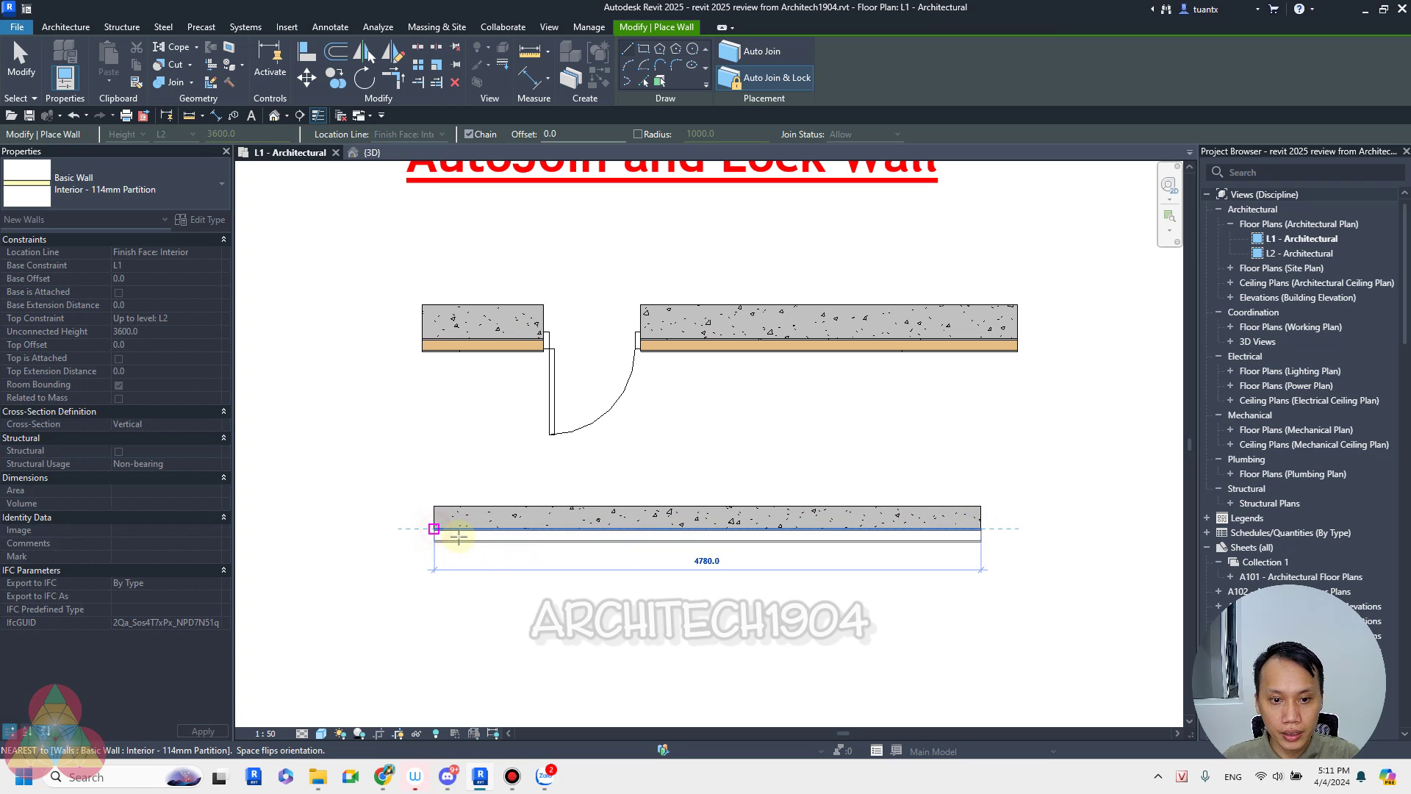
scroll(696, 553, up, 3)
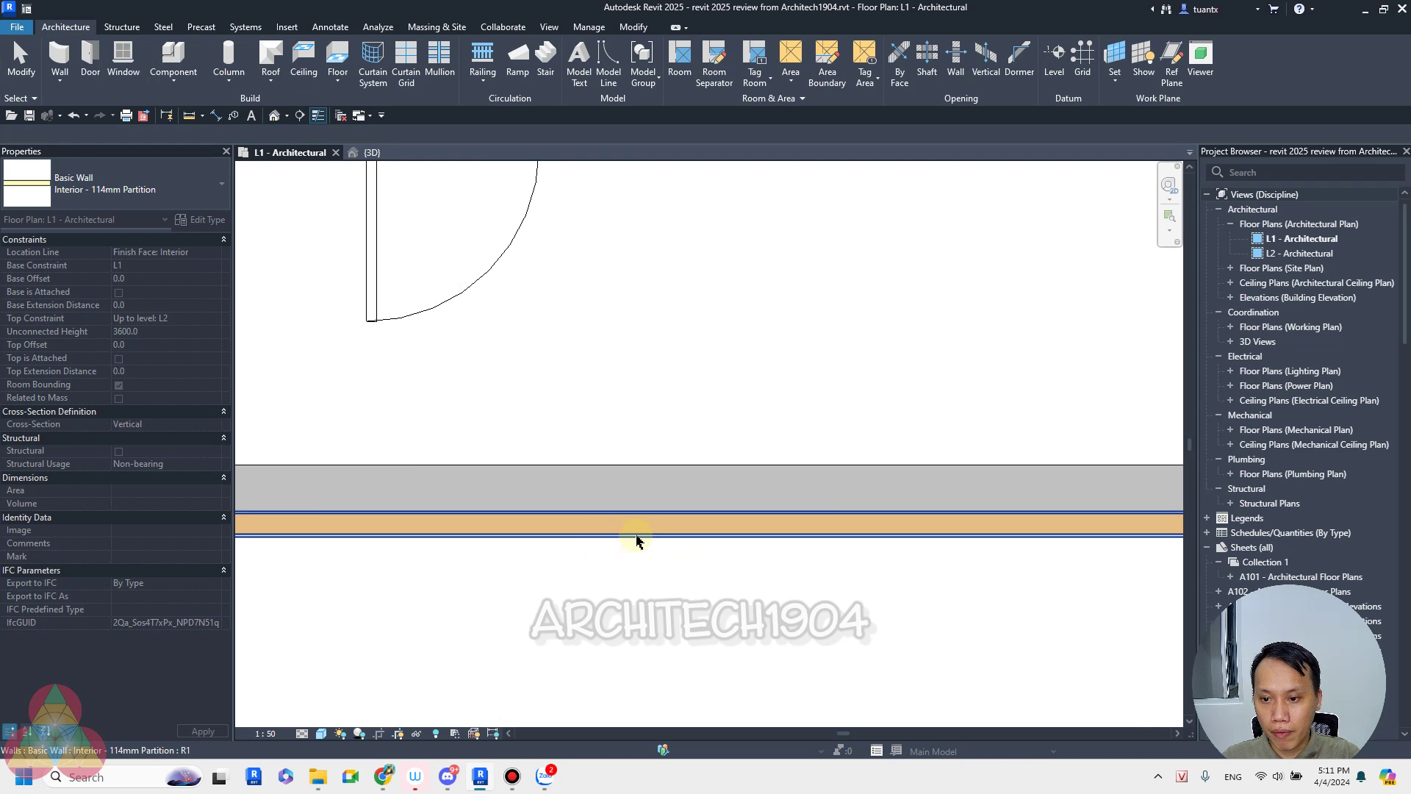
key(Escape)
key(Escape)
Step: Drag the lower concrete wall upward so its locked partition moves with it
click(637, 469)
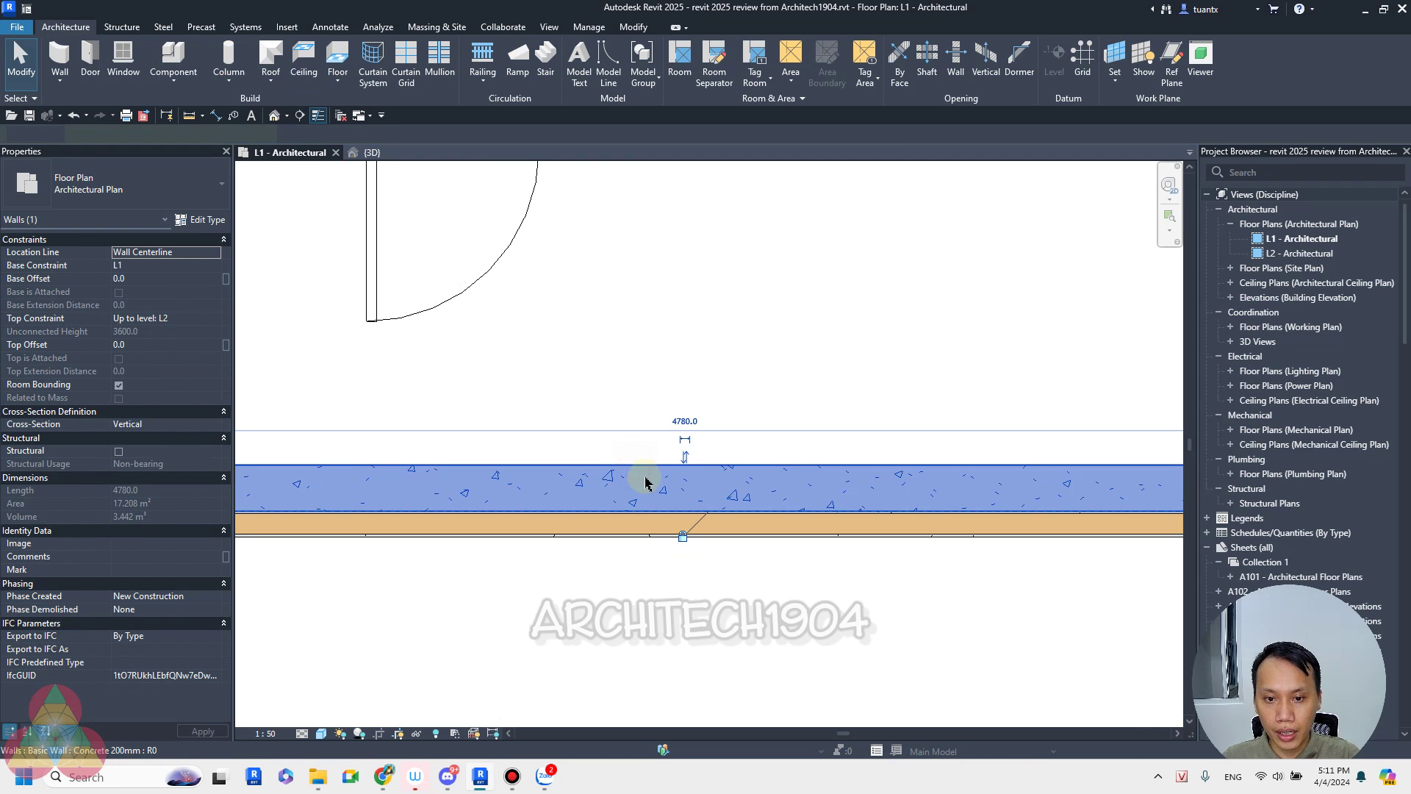
scroll(647, 479, down, 3)
scroll(657, 526, up, 2)
scroll(687, 495, down, 1)
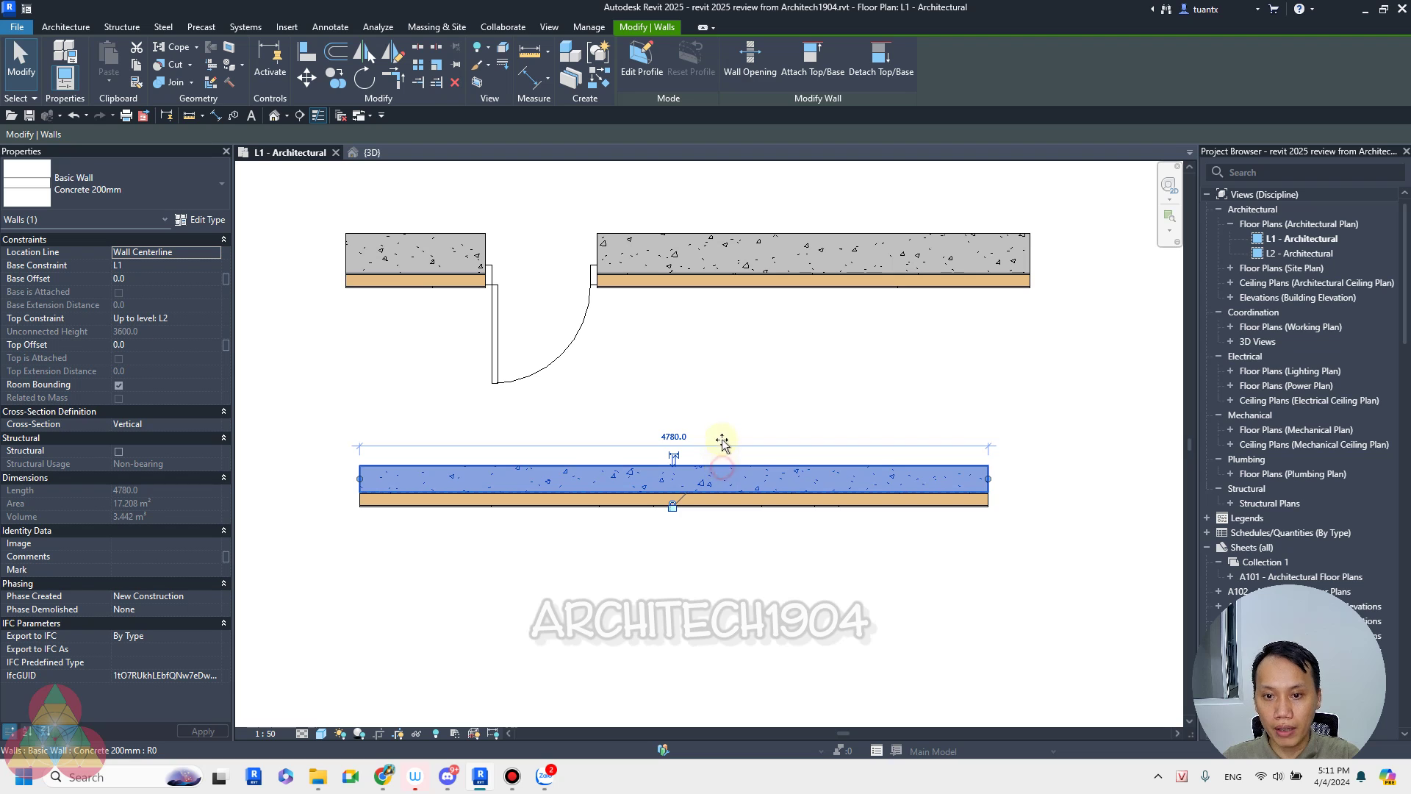
drag(708, 473, 699, 444)
click(581, 560)
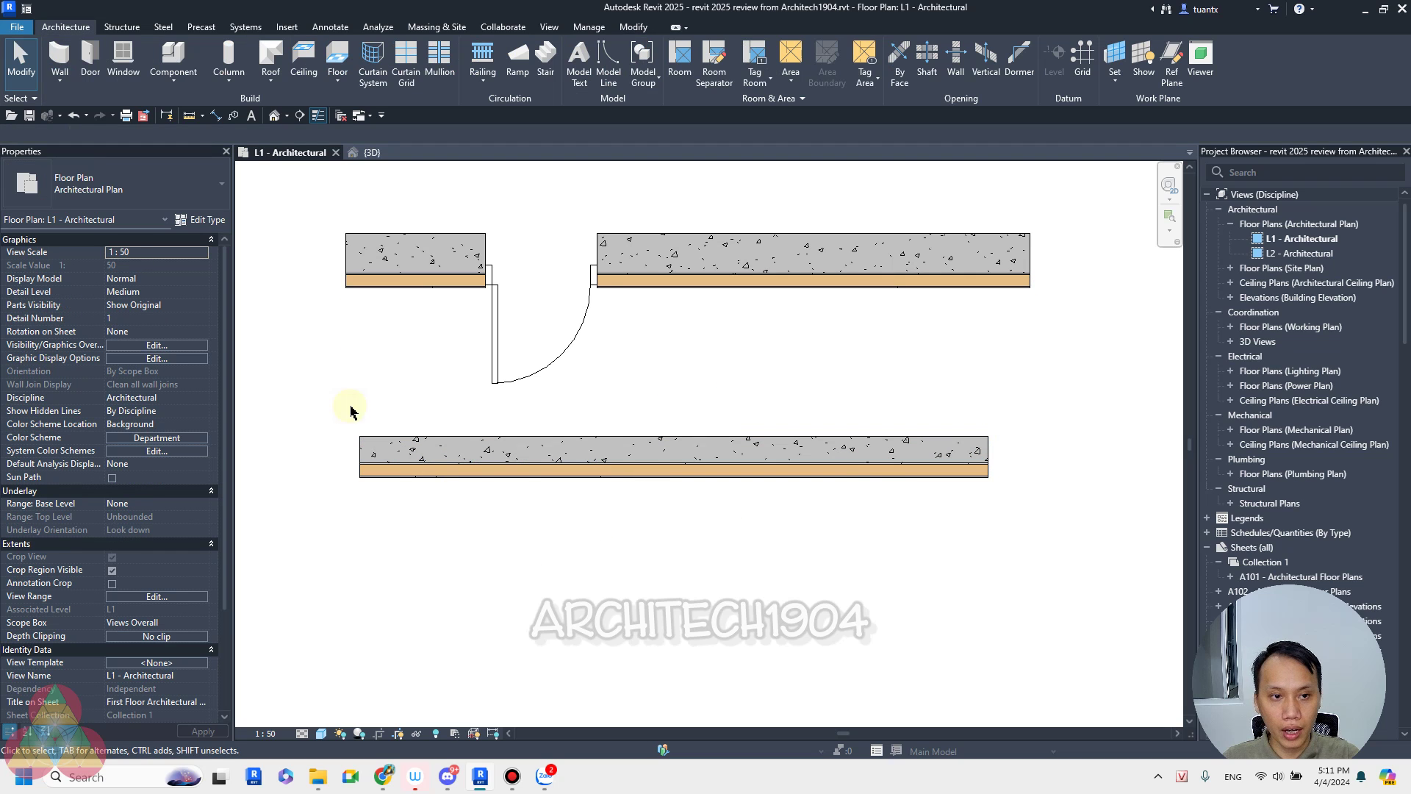
Step: Place a 750 x 2000mm single-vision door near the lower wall's left end, swinging downward
click(87, 56)
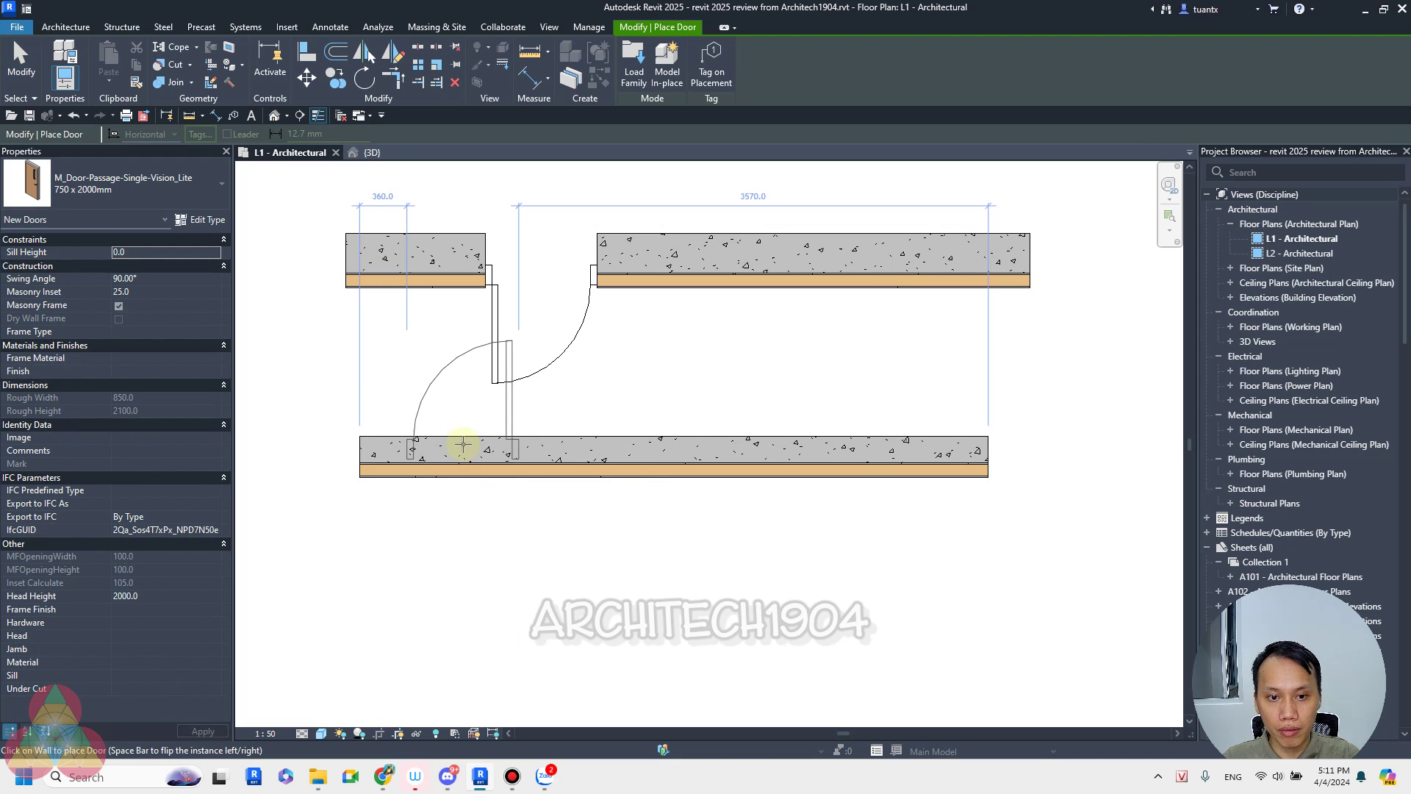
click(460, 452)
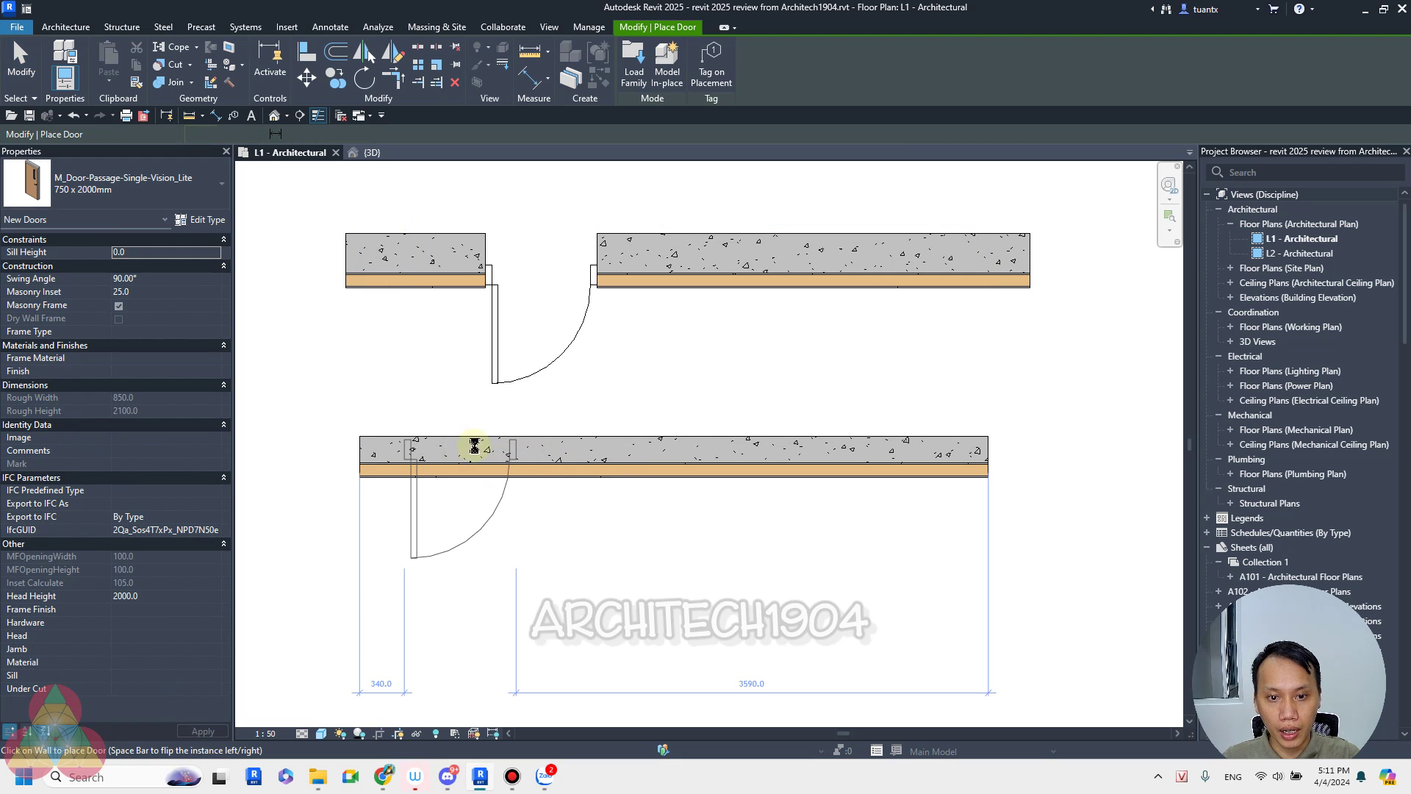
click(457, 457)
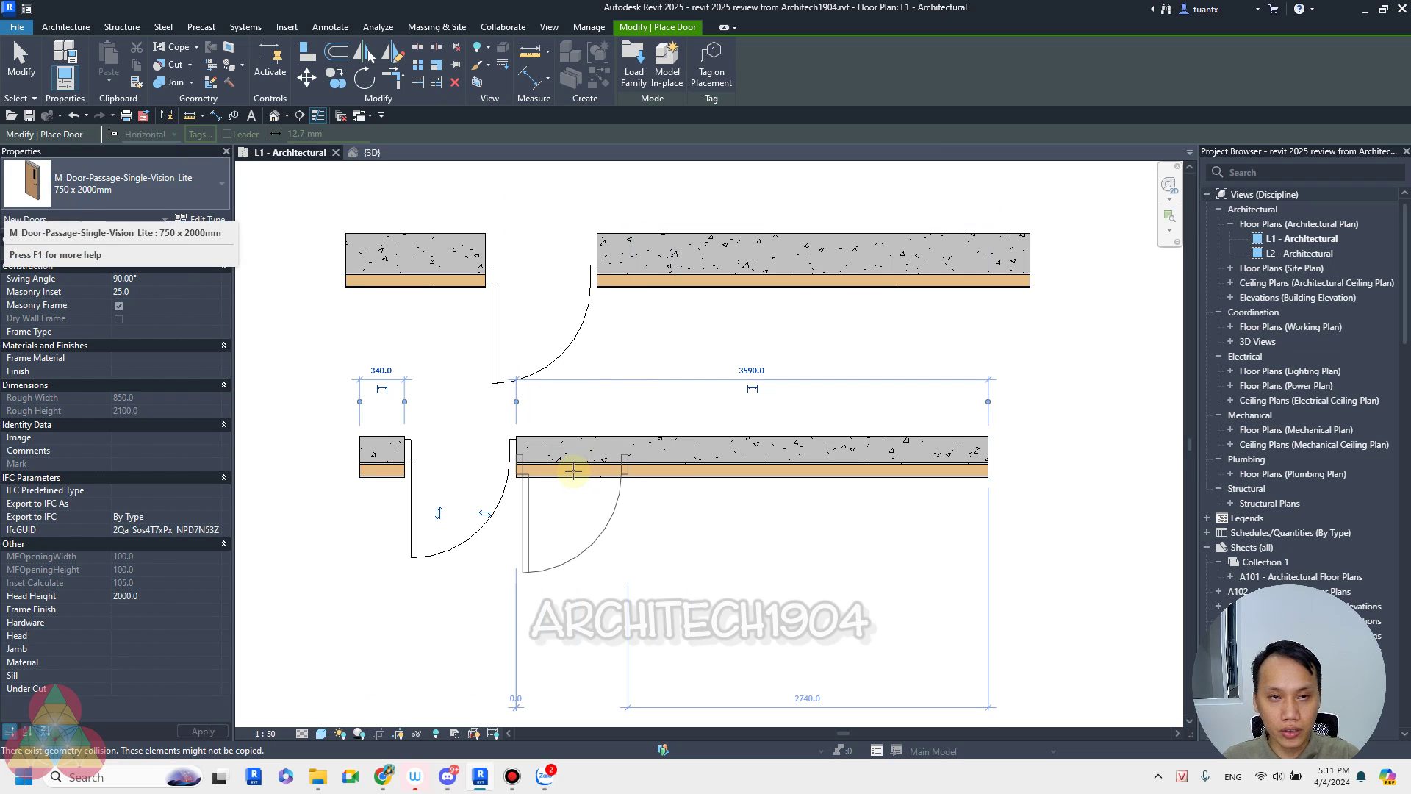
scroll(614, 458, down, 3)
key(Escape)
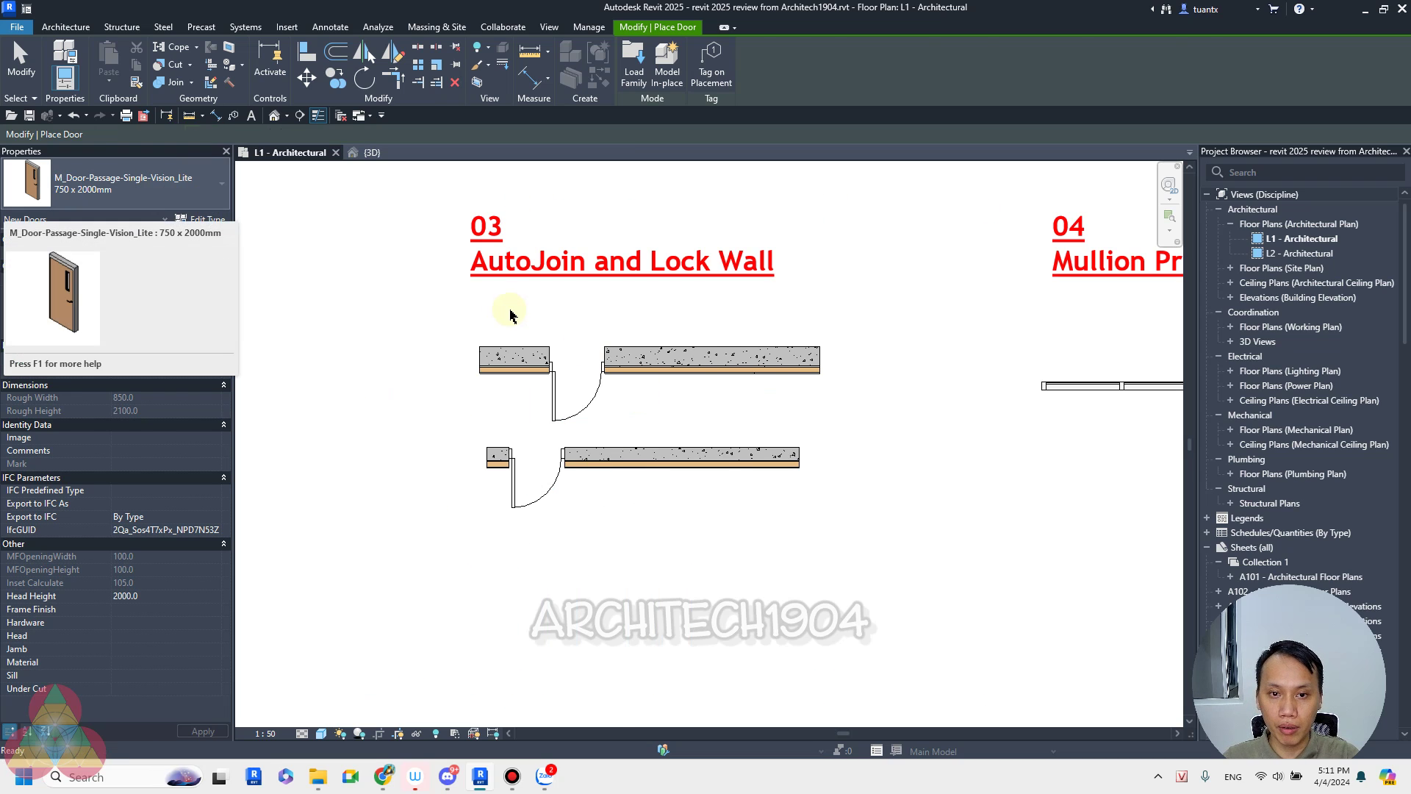
key(Escape)
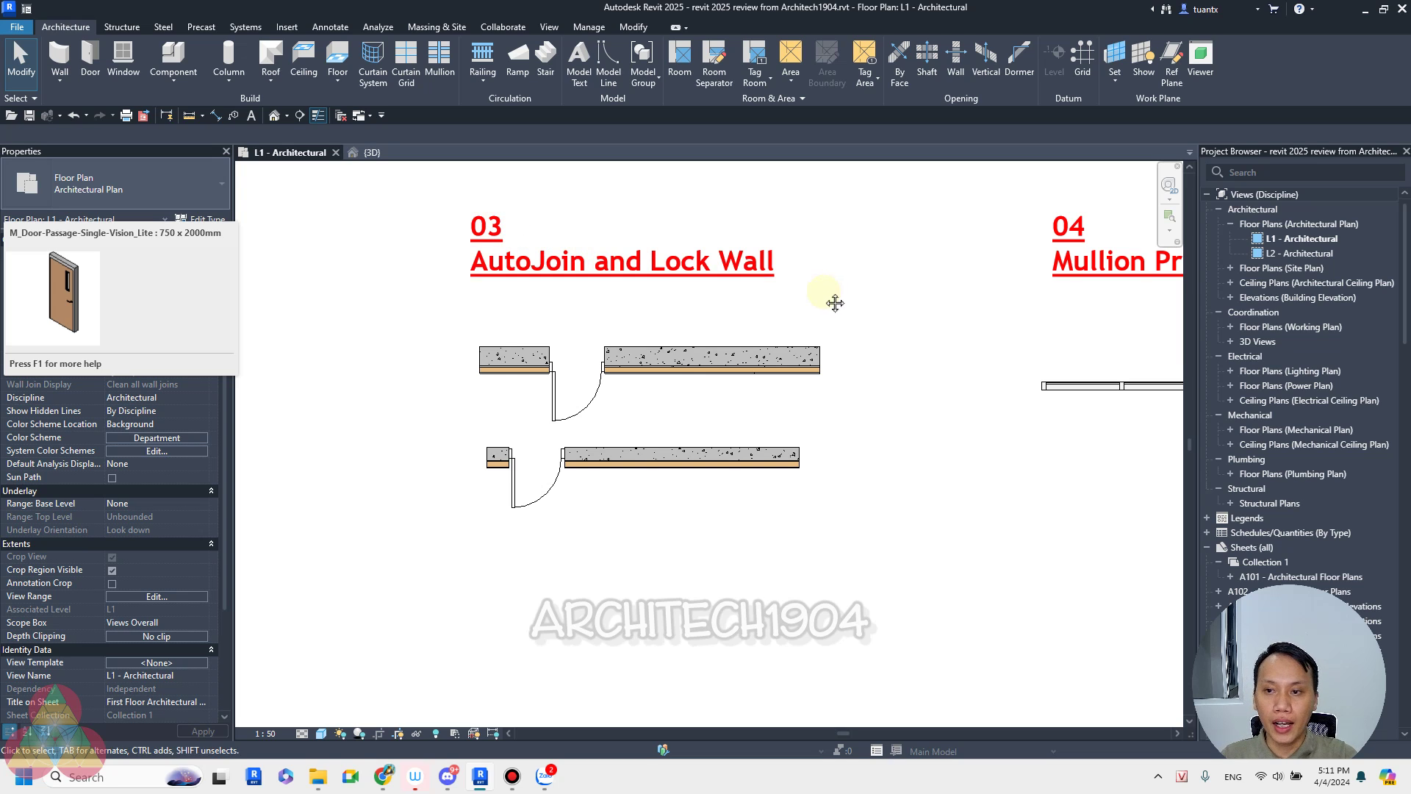
mouse_move(835, 302)
middle_down()
mouse_move(591, 333)
mouse_move(527, 301)
middle_up()
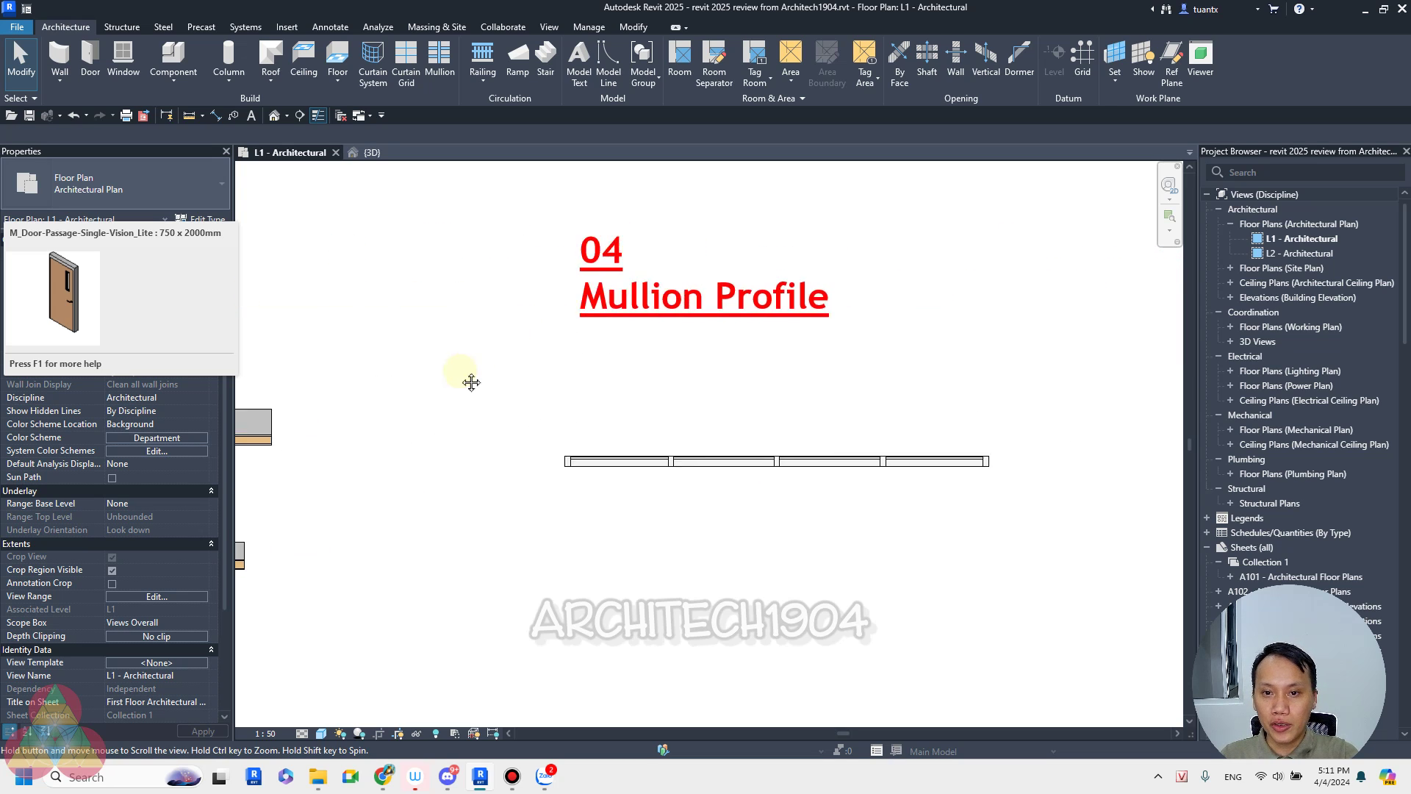
scroll(492, 315, up, 3)
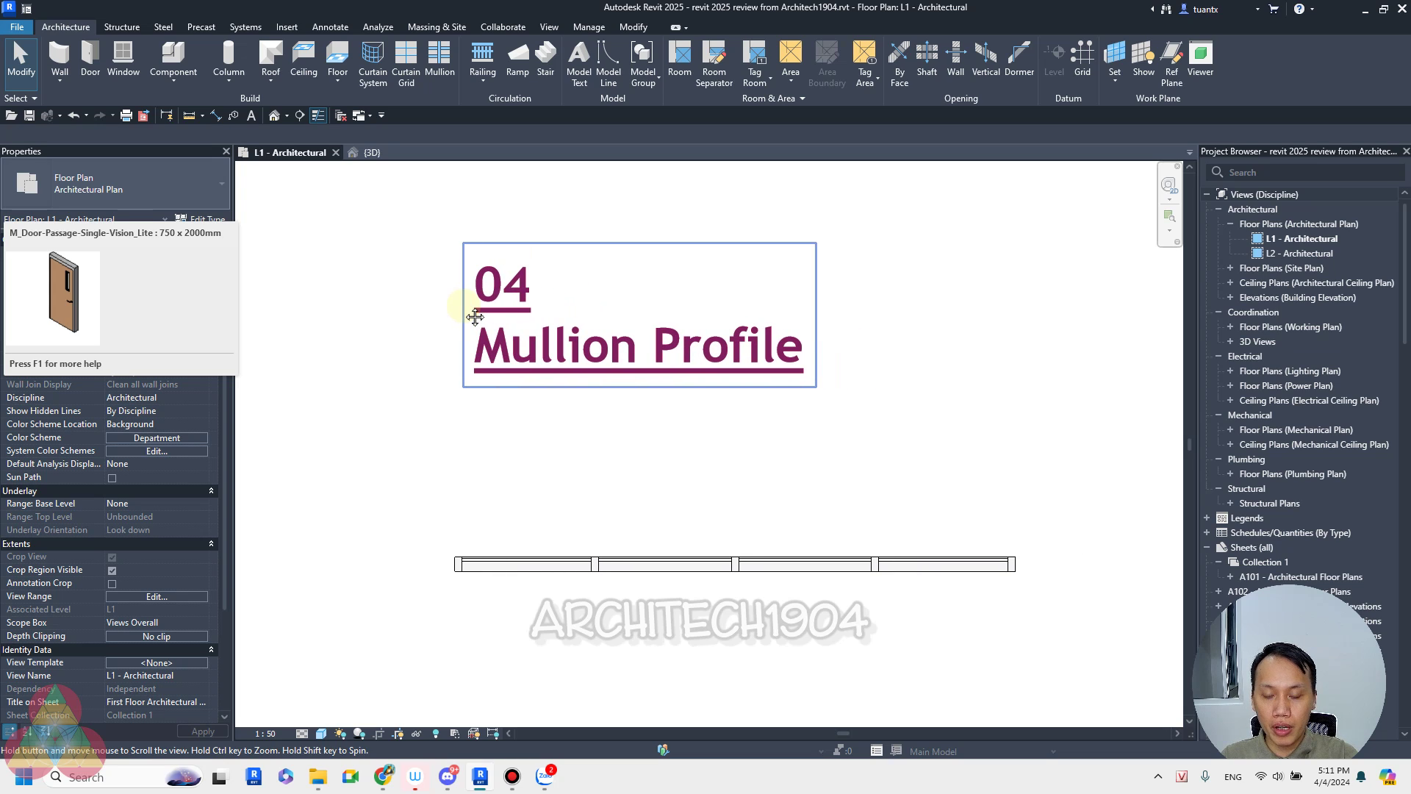
middle_drag(475, 316, 471, 294)
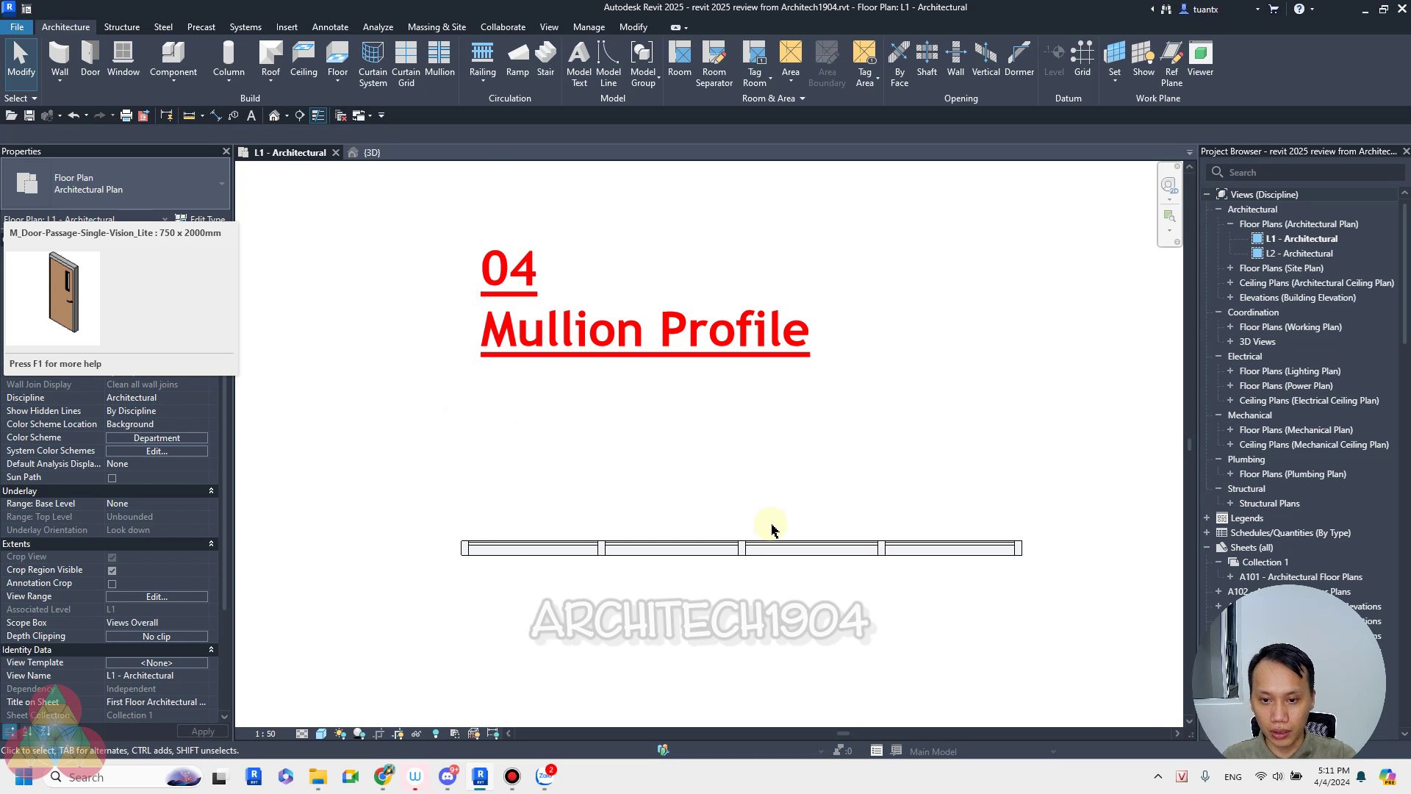
scroll(772, 528, up, 2)
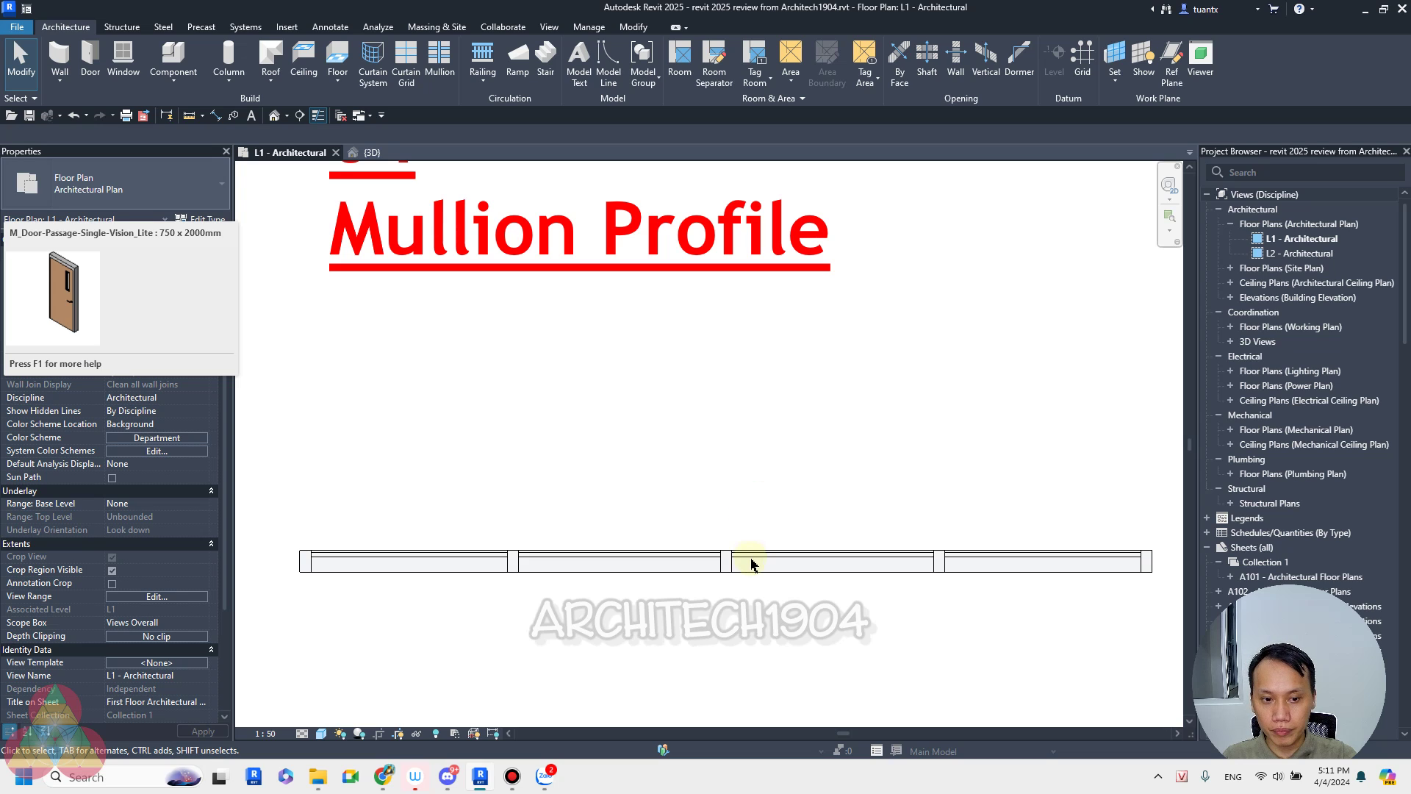
scroll(751, 563, up, 2)
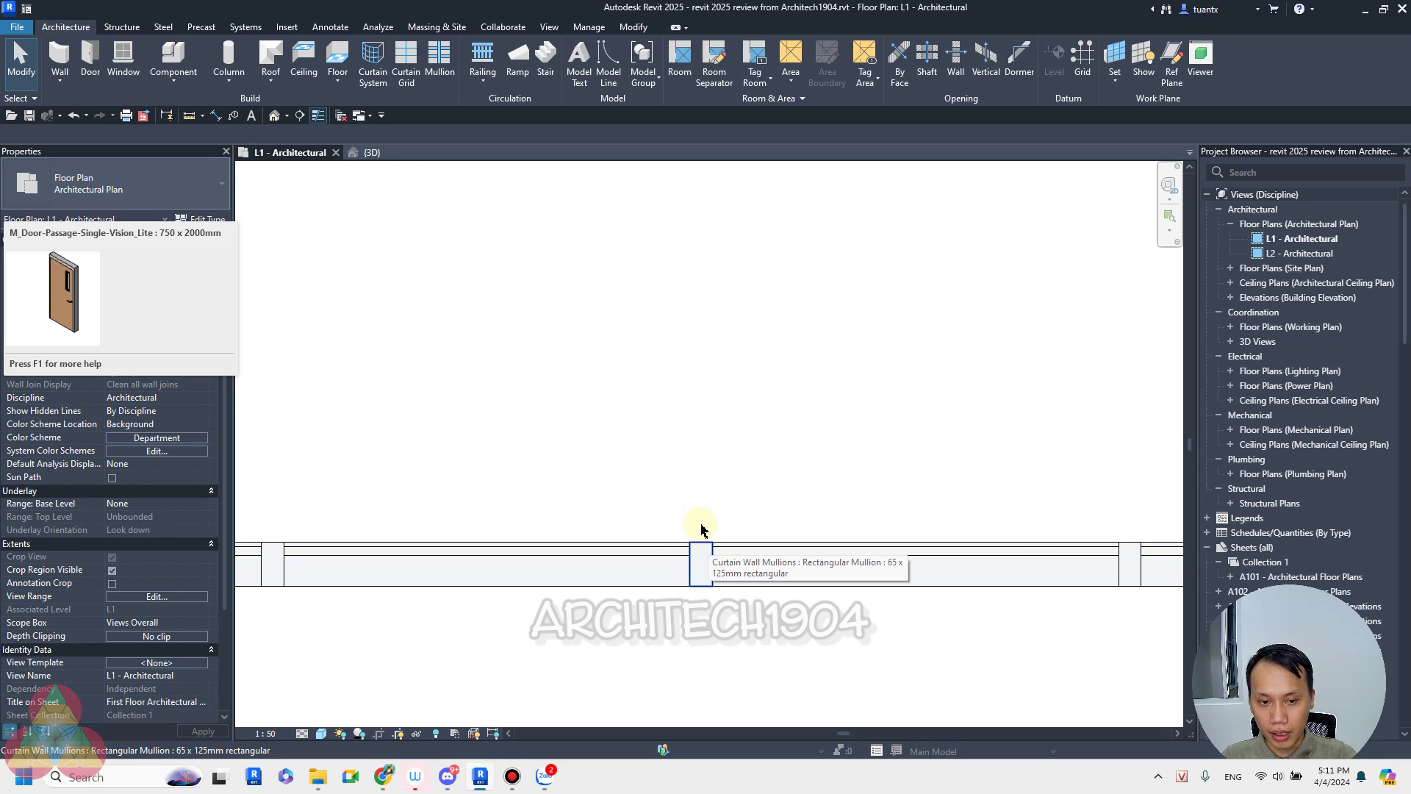
scroll(687, 542, up, 2)
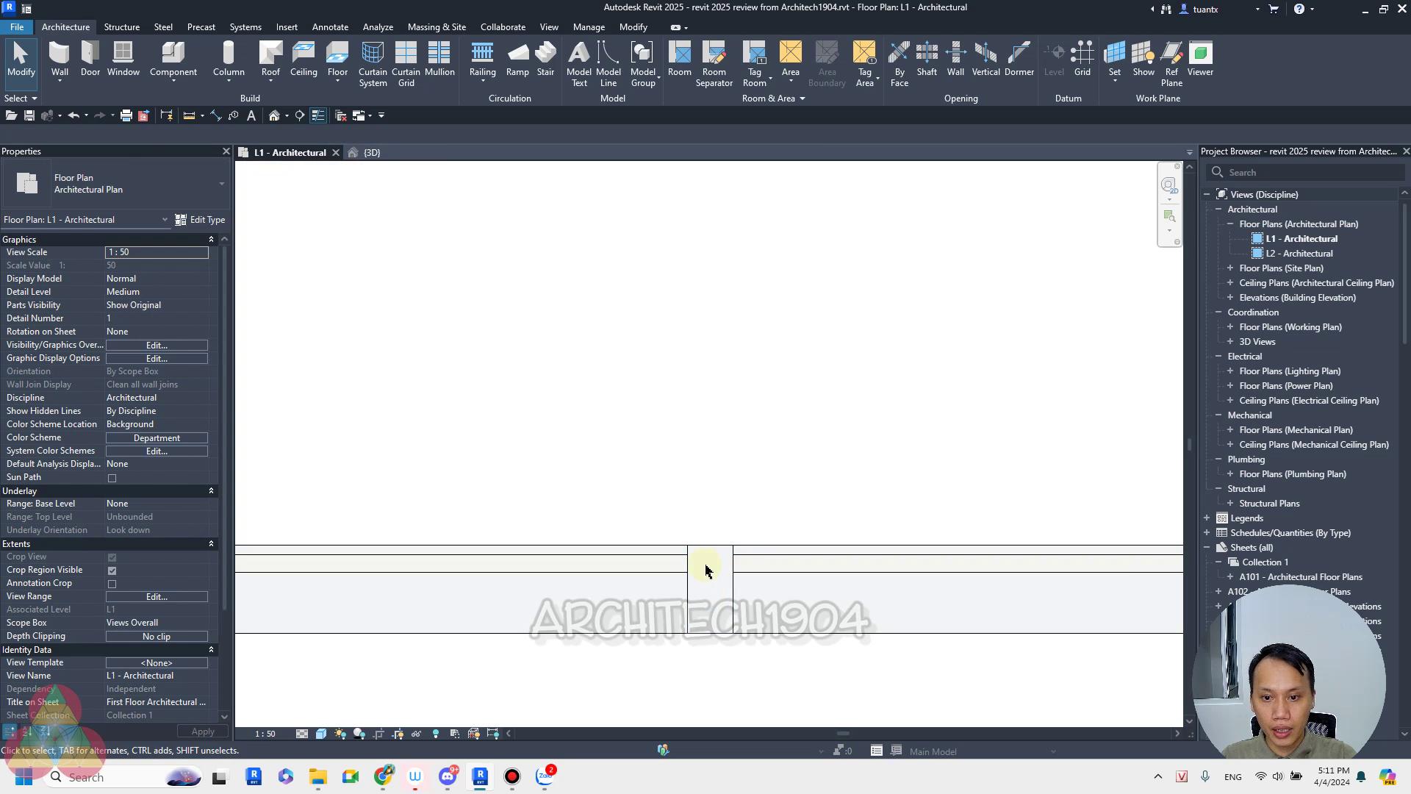
scroll(709, 567, up, 2)
scroll(678, 426, up, 2)
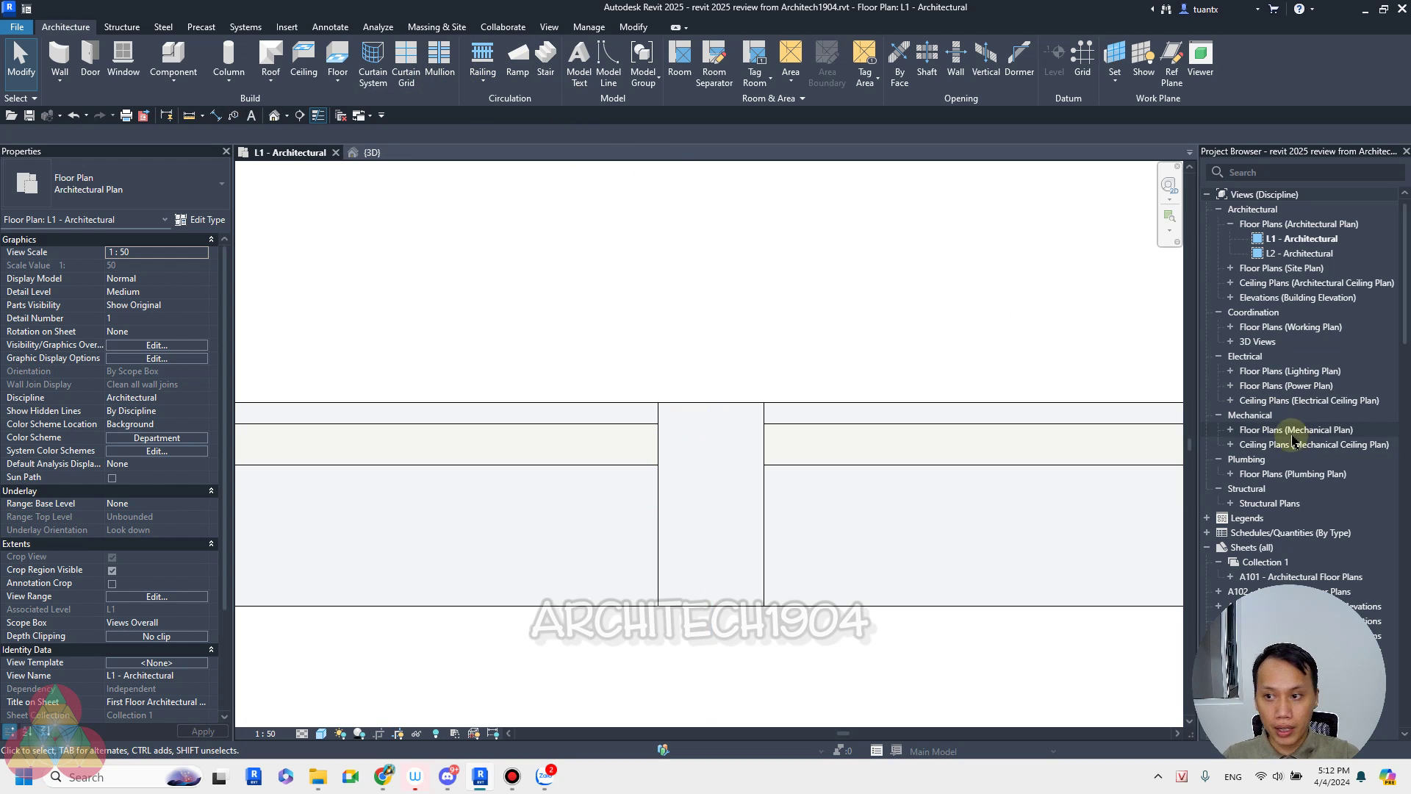
Step: Edit the HSS Square-Profile family from Families > Profiles in the Project Browser
scroll(1292, 439, down, 5)
scroll(1286, 448, down, 5)
scroll(1283, 455, down, 5)
scroll(1274, 467, down, 3)
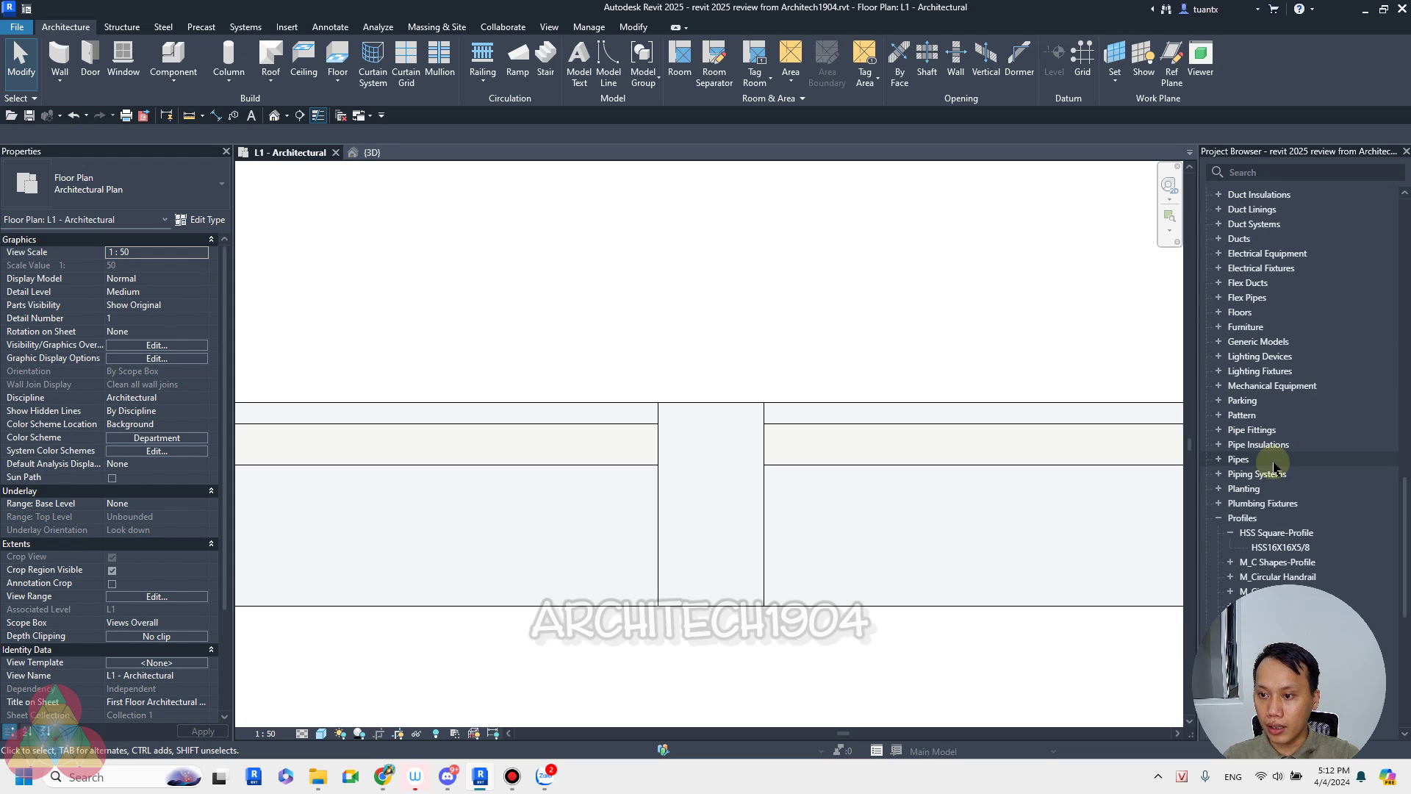
scroll(1273, 468, down, 1)
click(1275, 490)
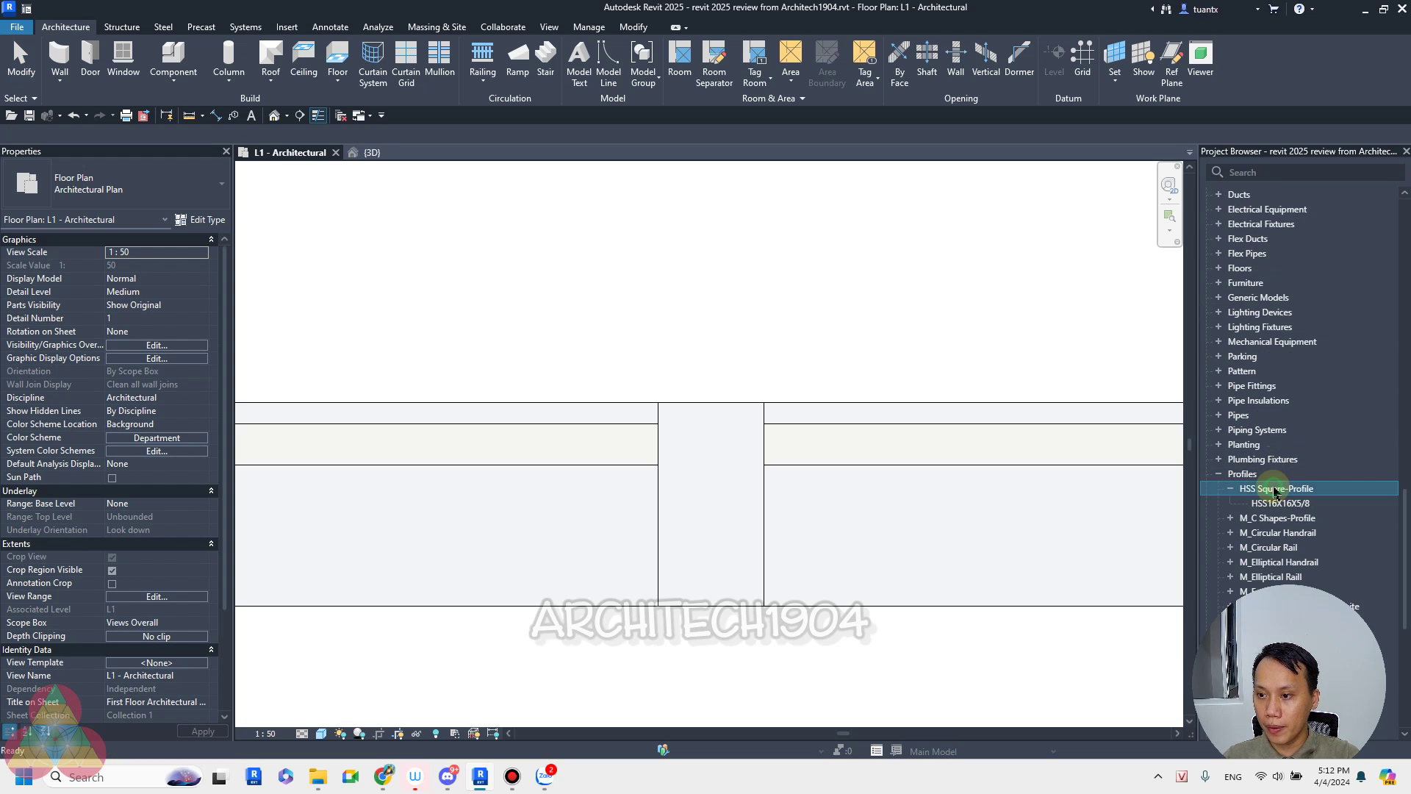
right_click(1275, 490)
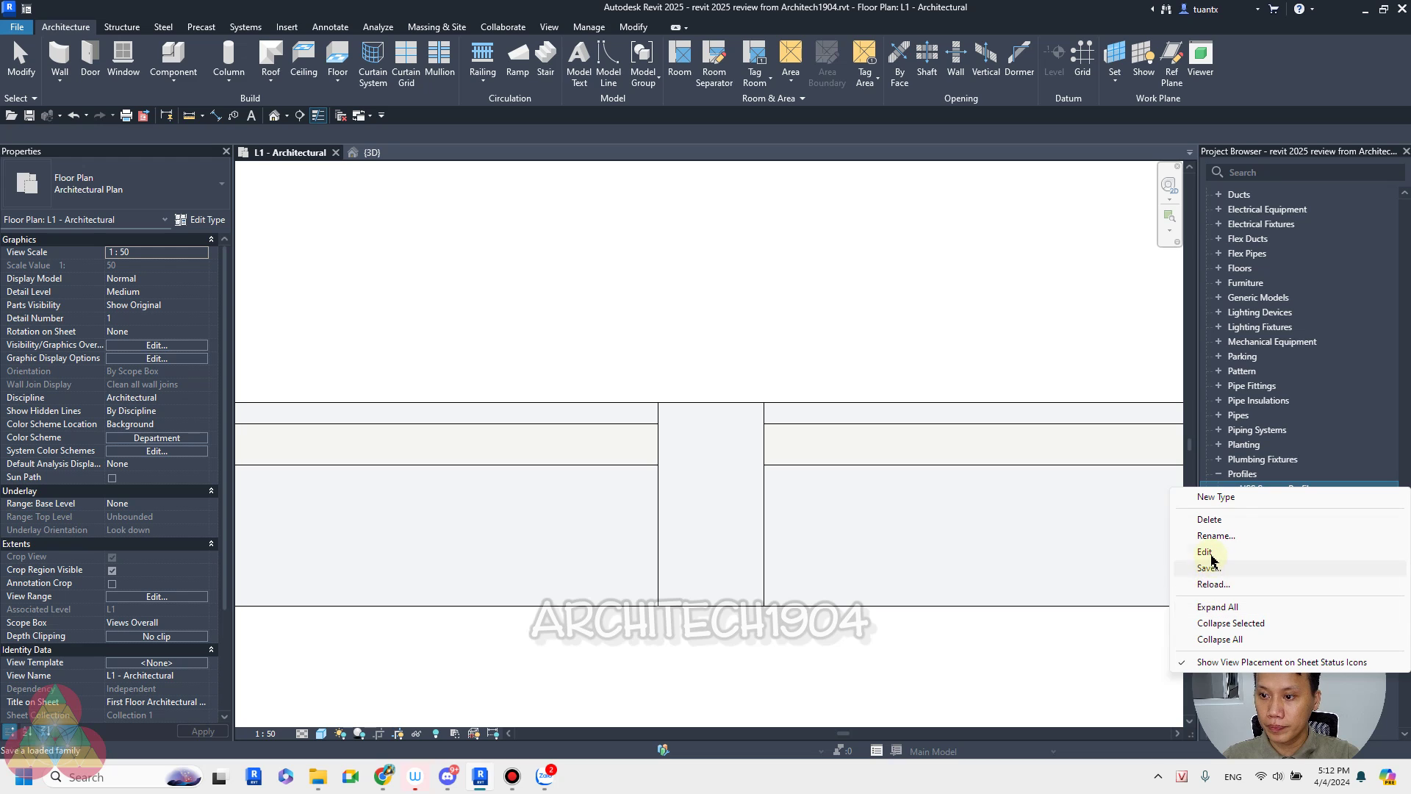
click(1207, 568)
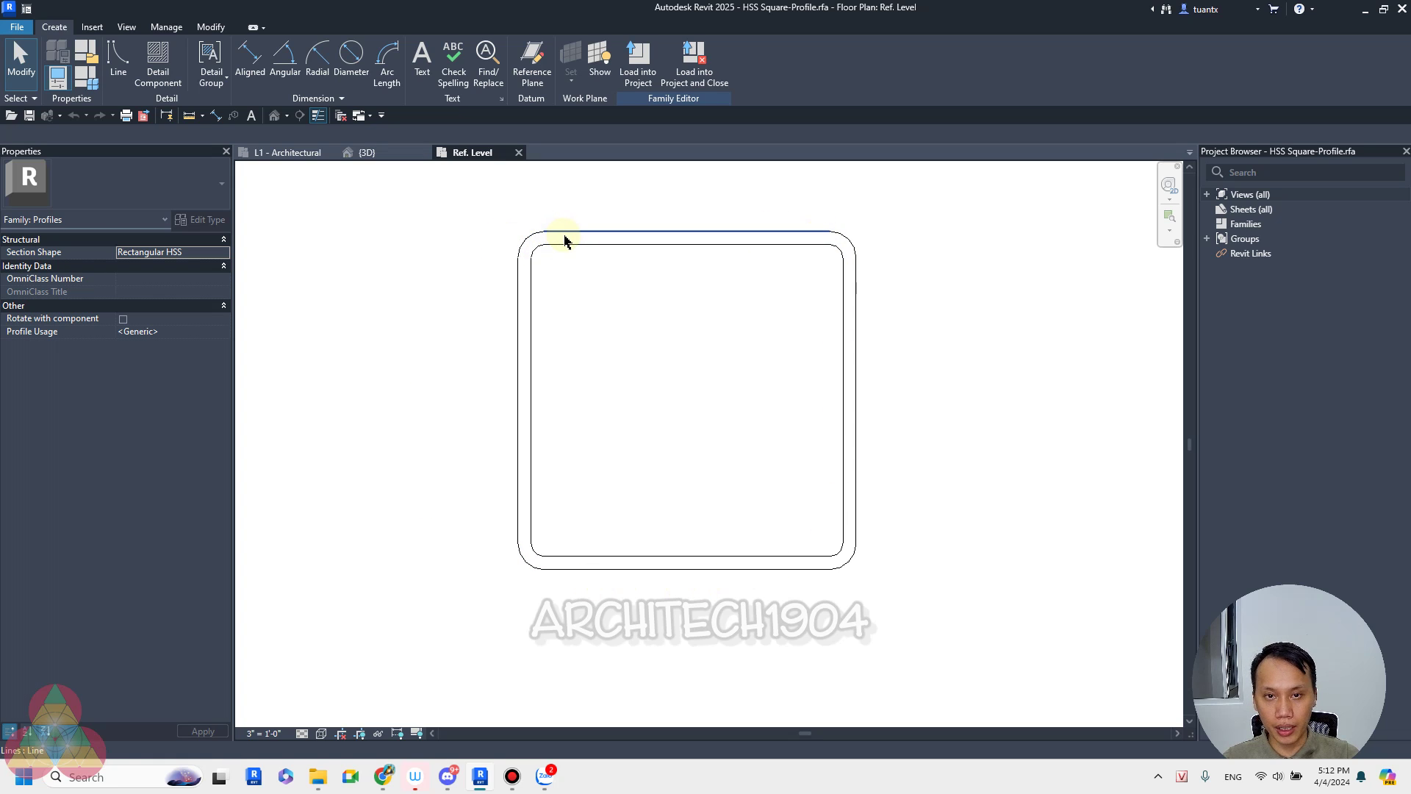
Step: Go to the 3D view and select a mullion of the curtain wall
click(283, 157)
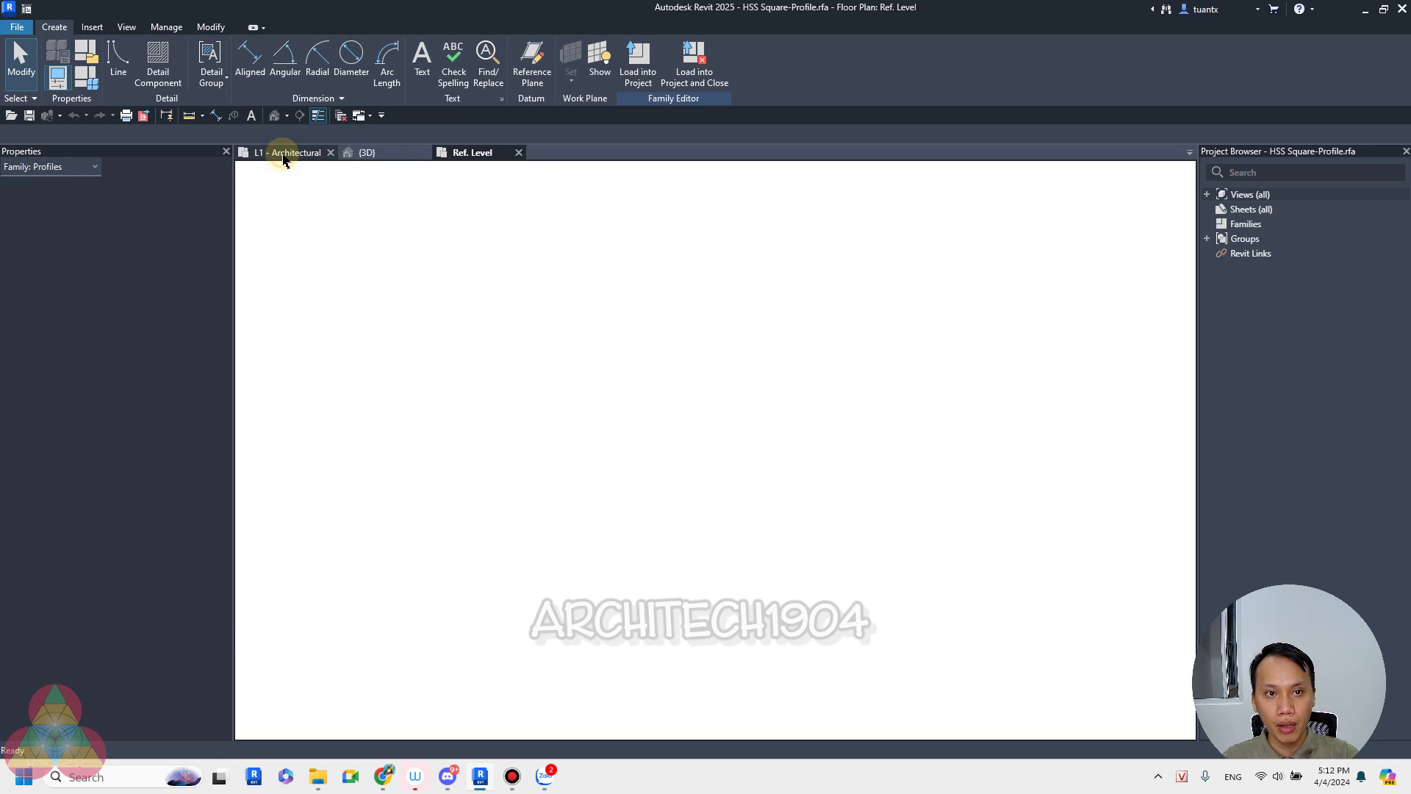
click(375, 156)
scroll(621, 412, down, 3)
scroll(804, 372, down, 2)
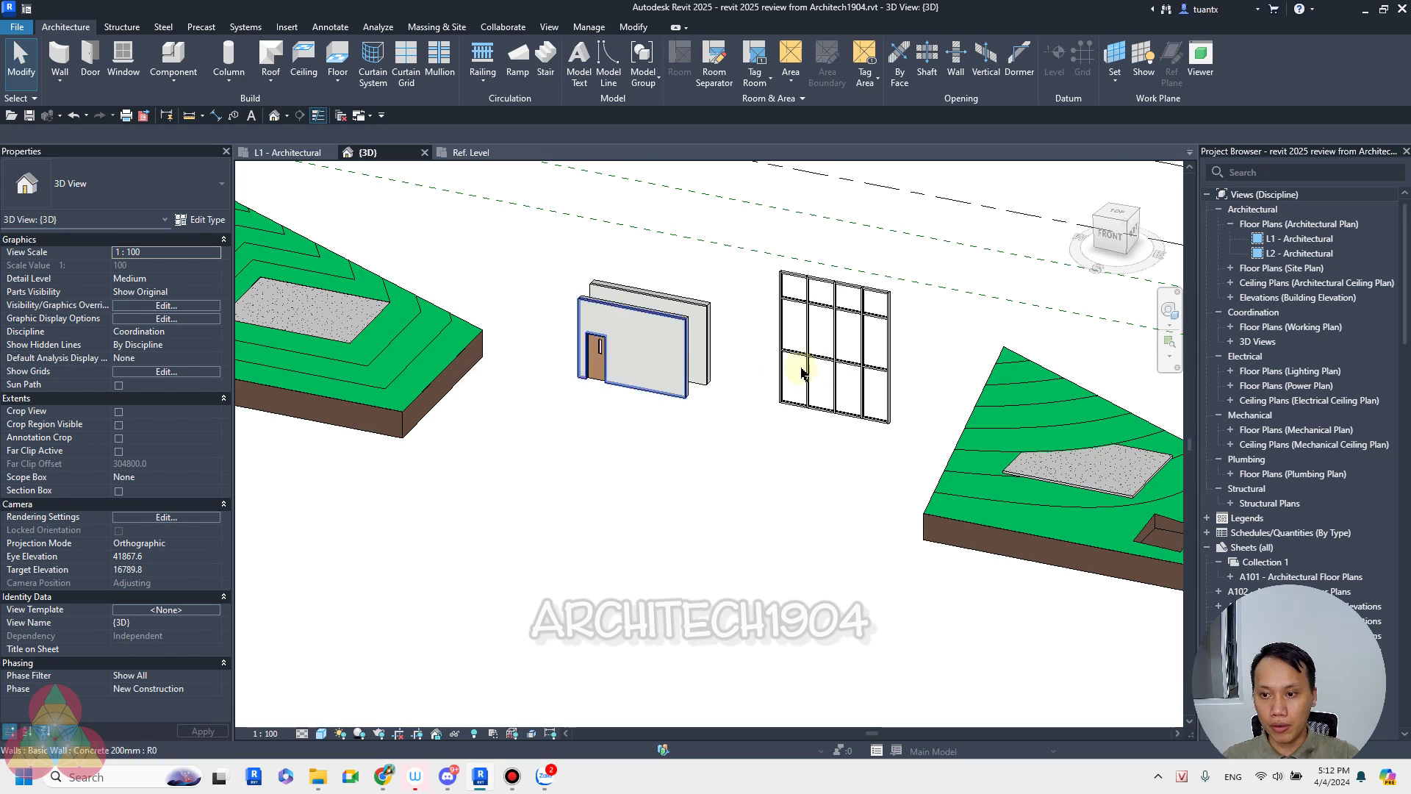
scroll(804, 372, up, 3)
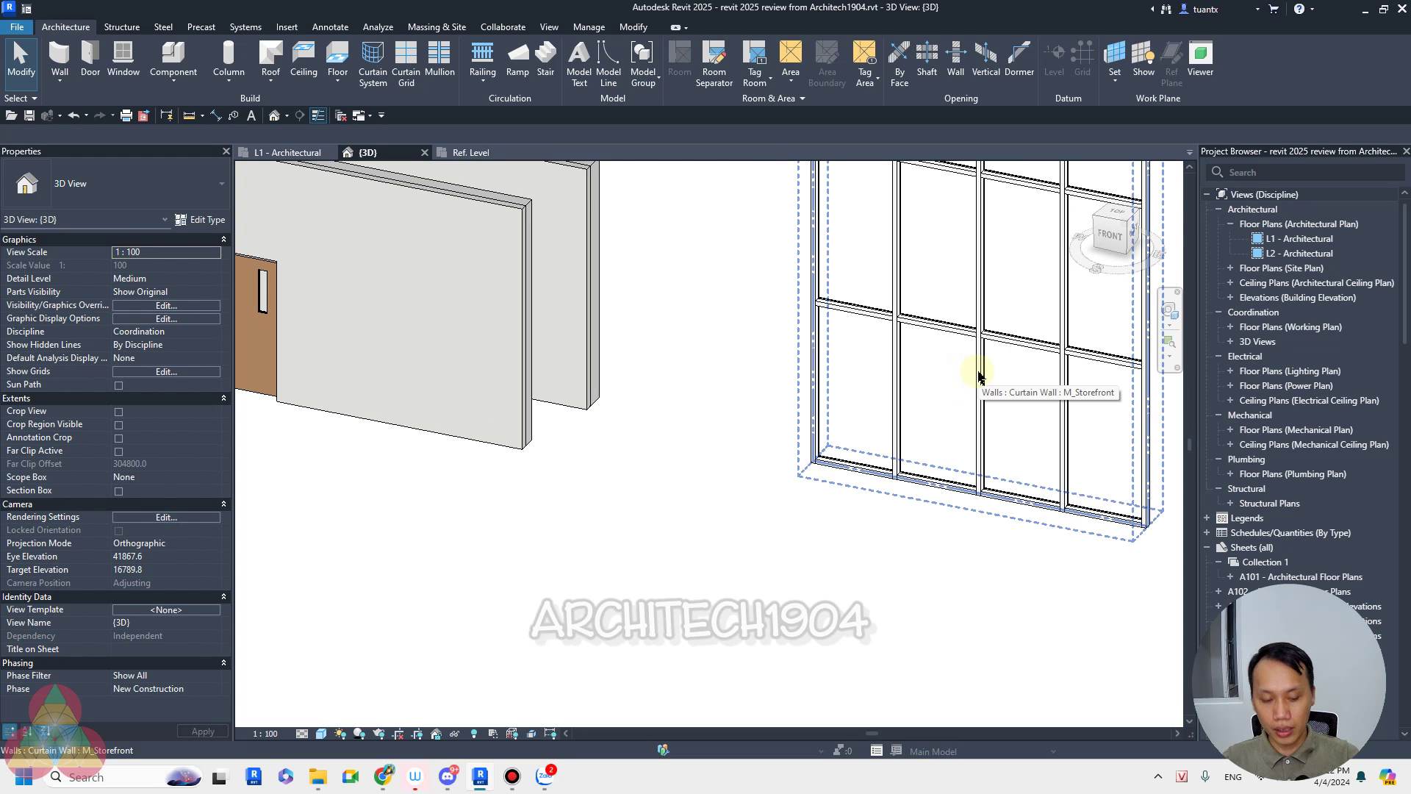
click(982, 365)
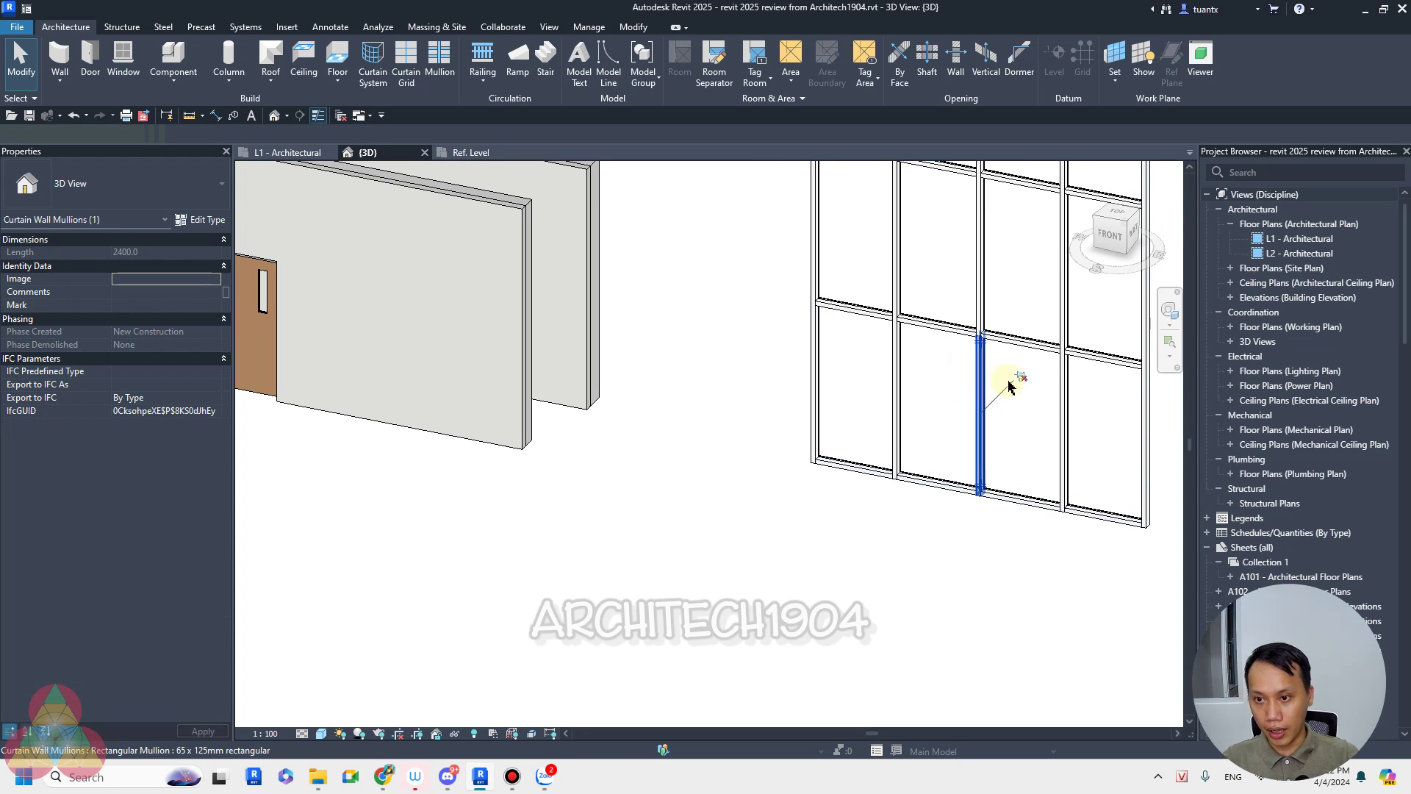
Step: Duplicate the mullion type as 65 x 125mm rectangular 2 with the HSS Square-Profile profile
click(196, 220)
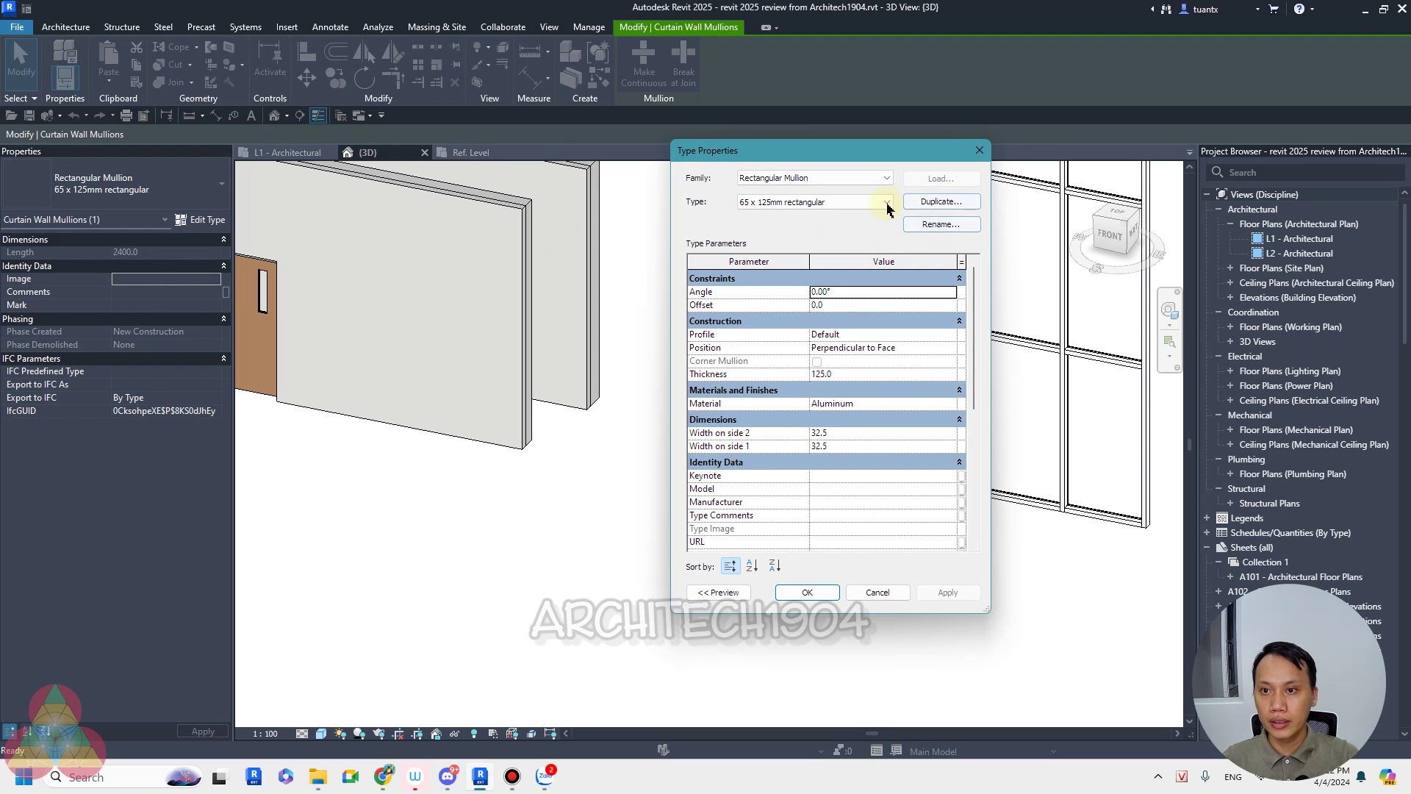
click(934, 202)
click(838, 411)
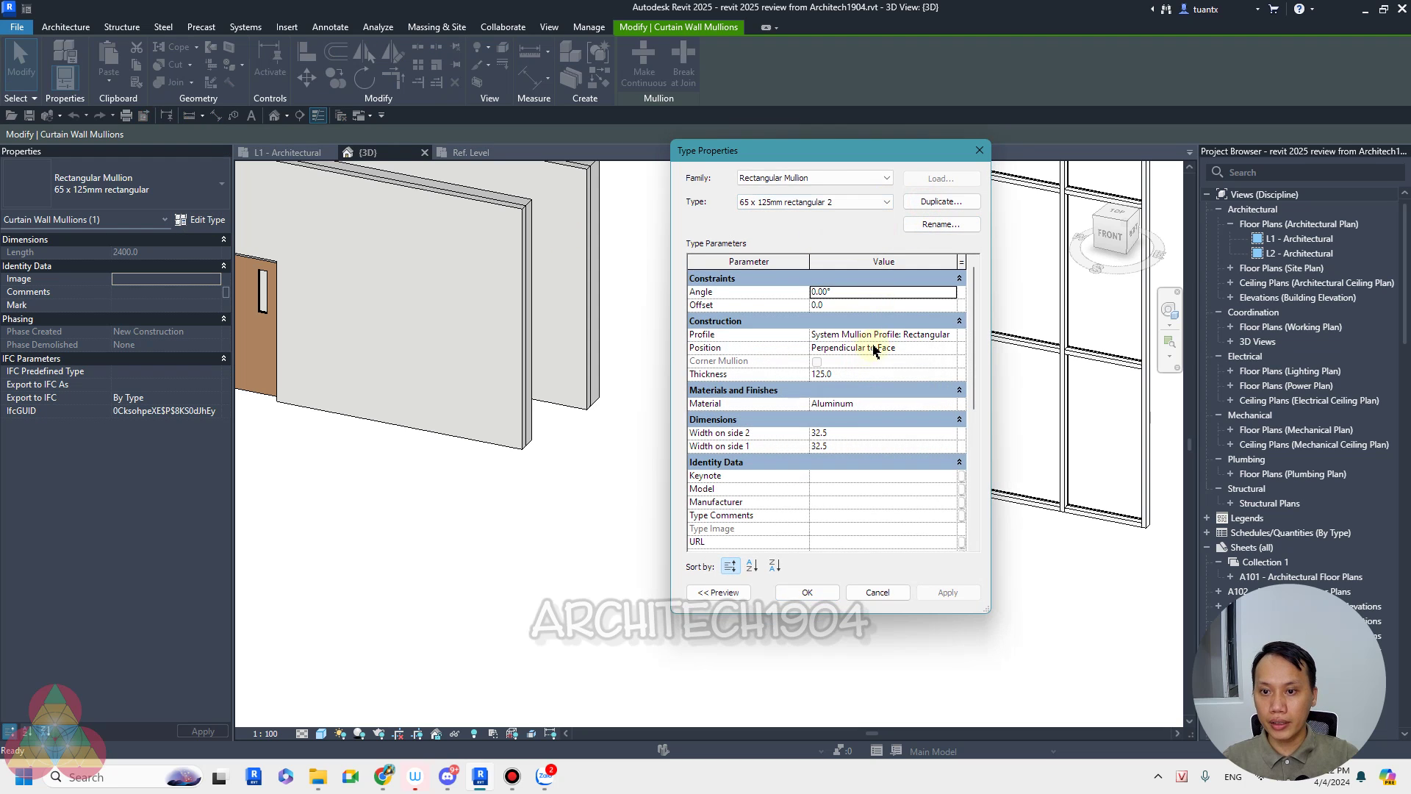
click(955, 336)
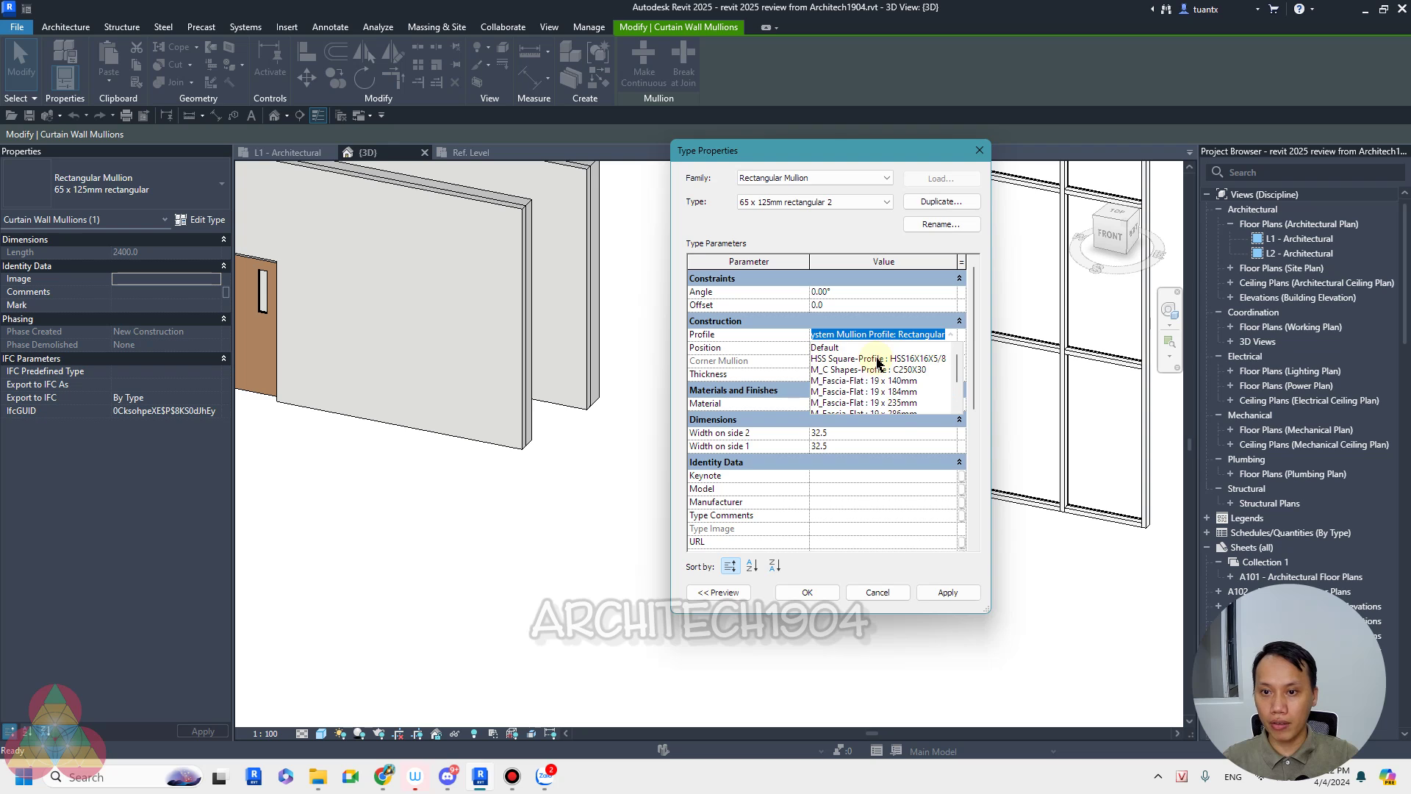
click(848, 360)
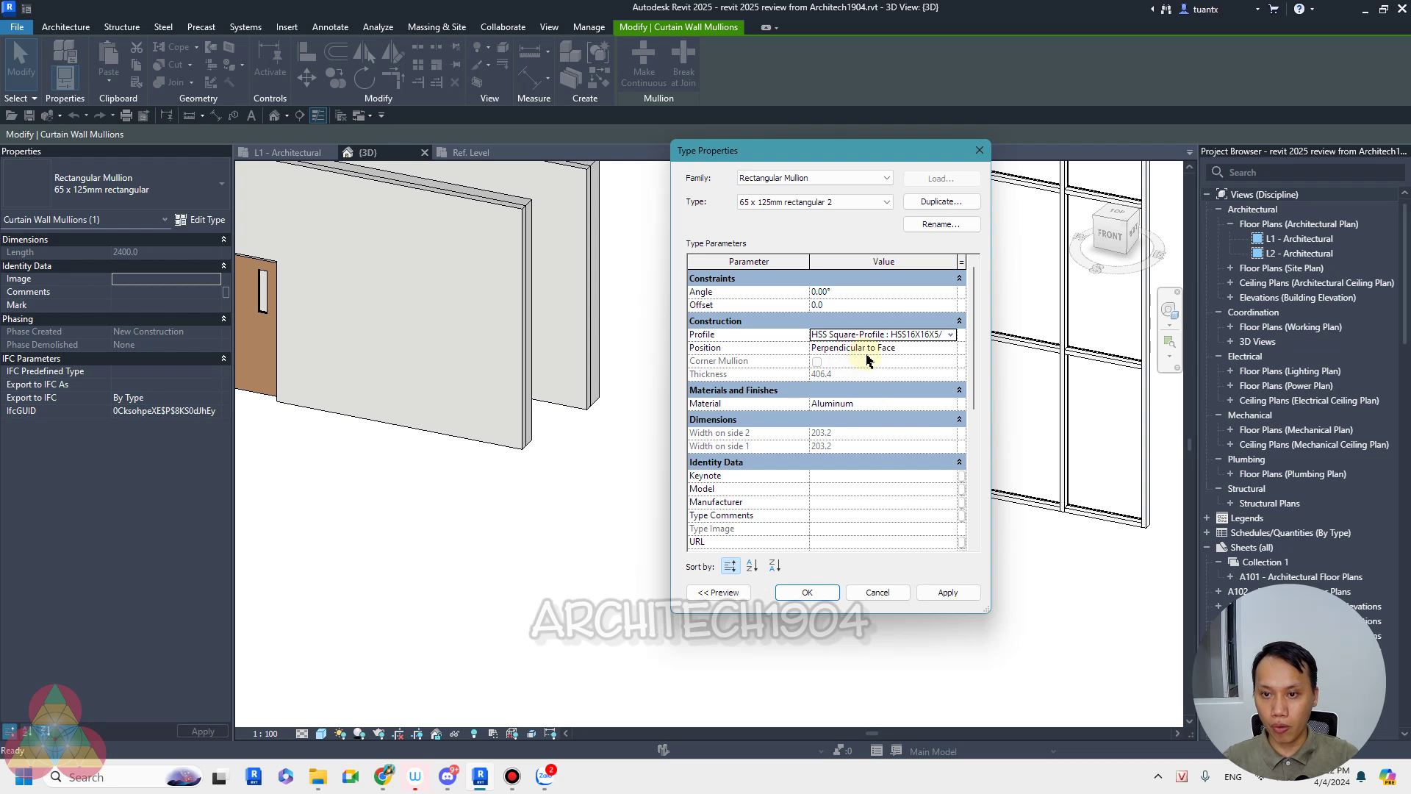
key(Return)
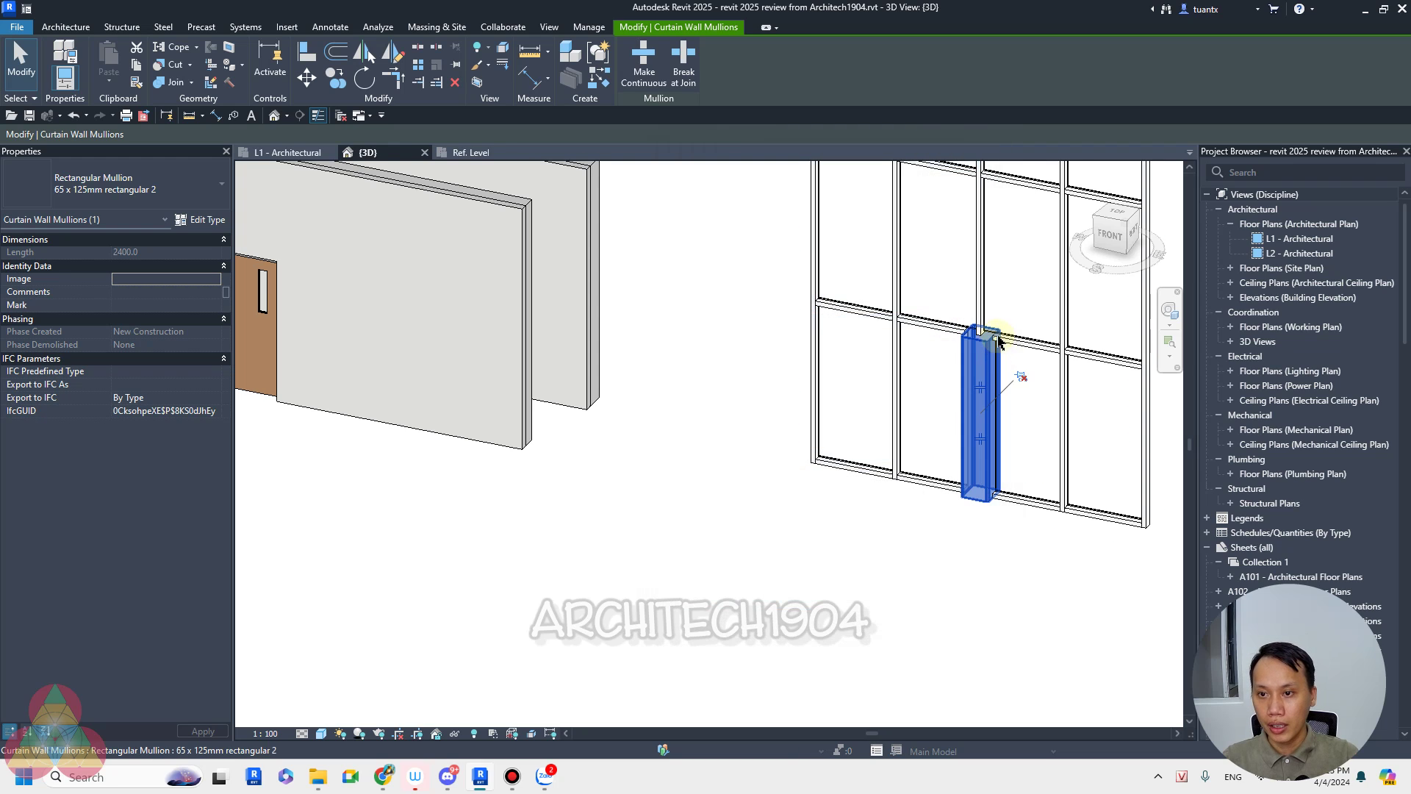
scroll(919, 389, up, 2)
scroll(905, 416, up, 3)
click(904, 416)
scroll(846, 316, down, 4)
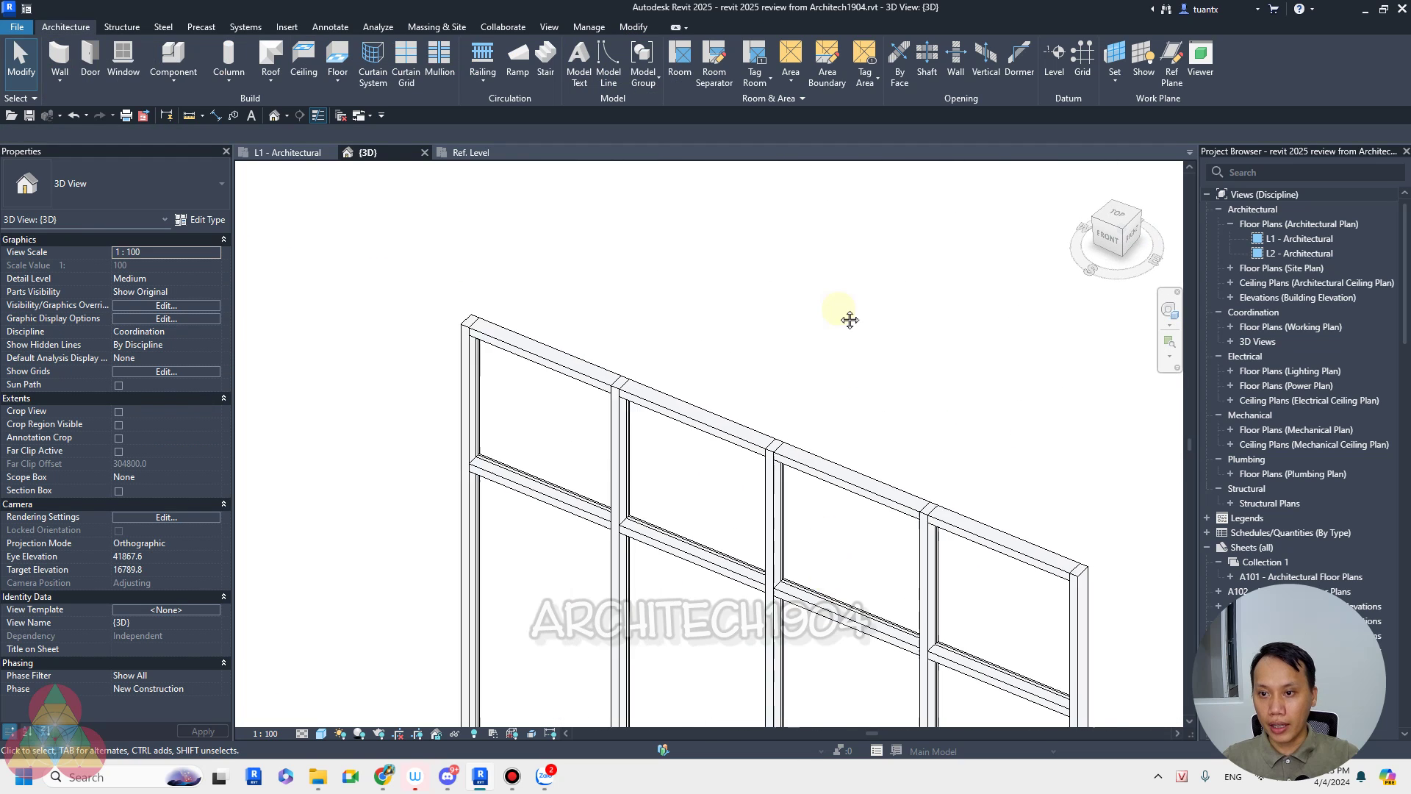
scroll(857, 372, up, 3)
scroll(816, 412, up, 3)
scroll(816, 411, up, 3)
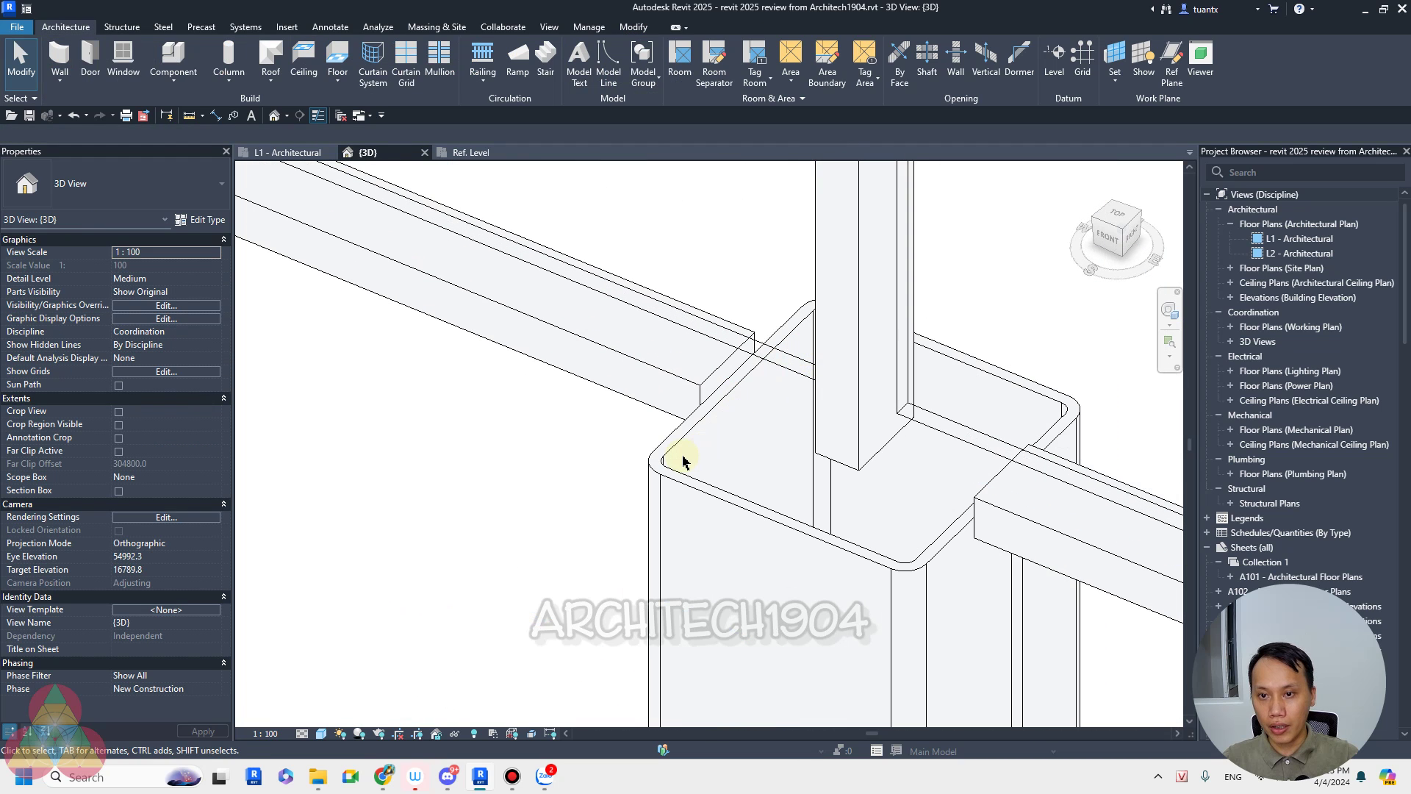
Step: Show the 05 Building Pad & Excavate example in the L1 - Architectural floor plan
click(287, 153)
scroll(593, 317, down, 2)
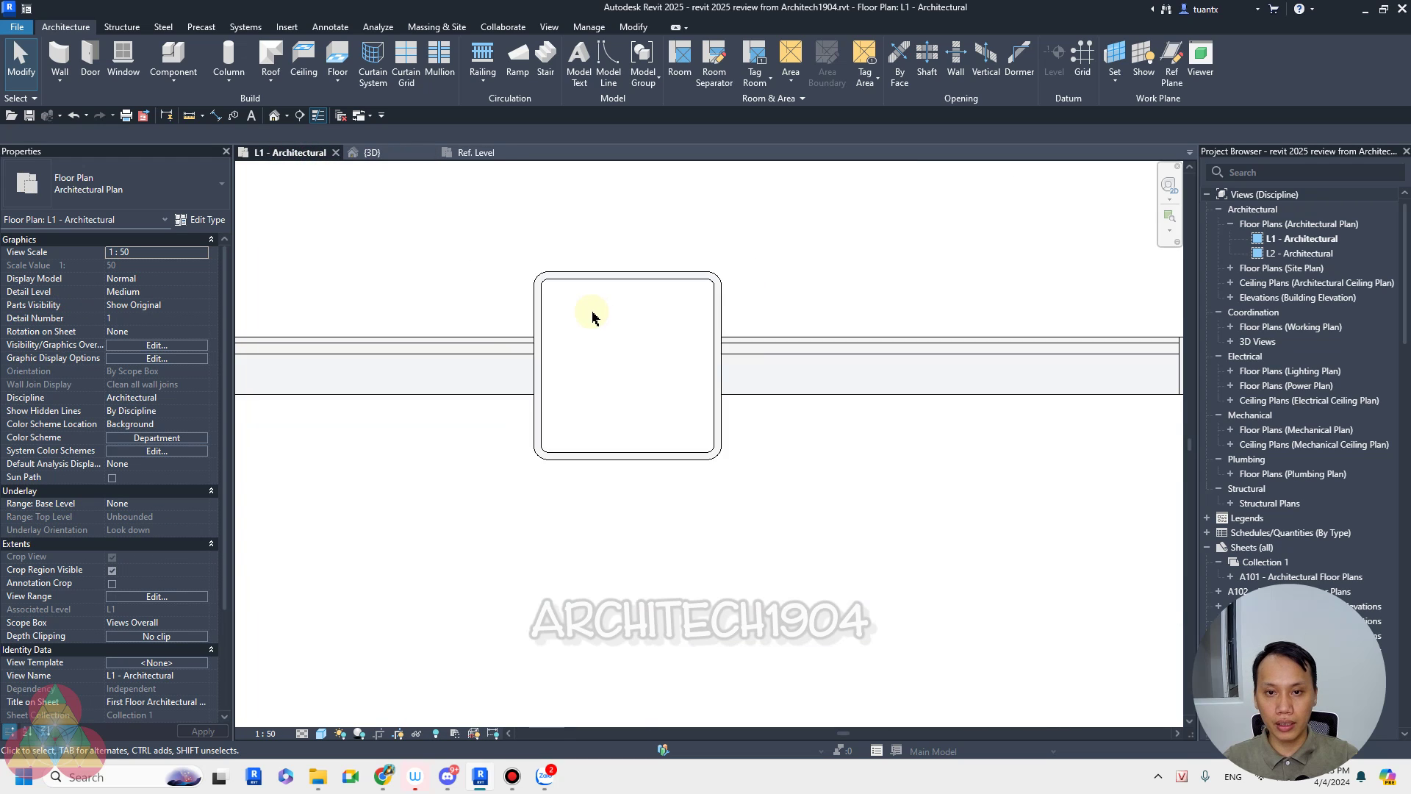
scroll(589, 314, down, 1)
scroll(527, 356, down, 1)
scroll(517, 353, down, 1)
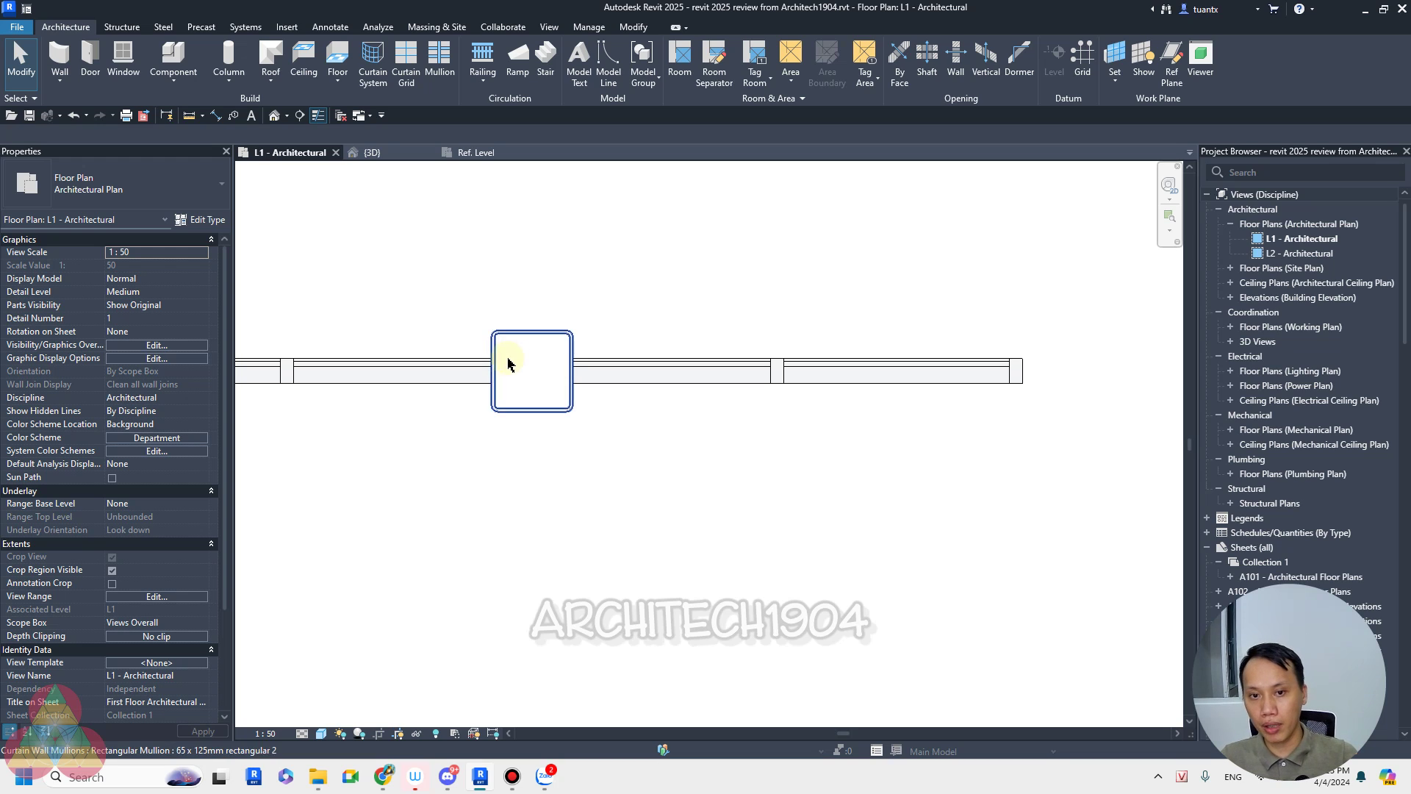
scroll(504, 345, up, 2)
scroll(482, 323, up, 3)
scroll(608, 372, down, 1)
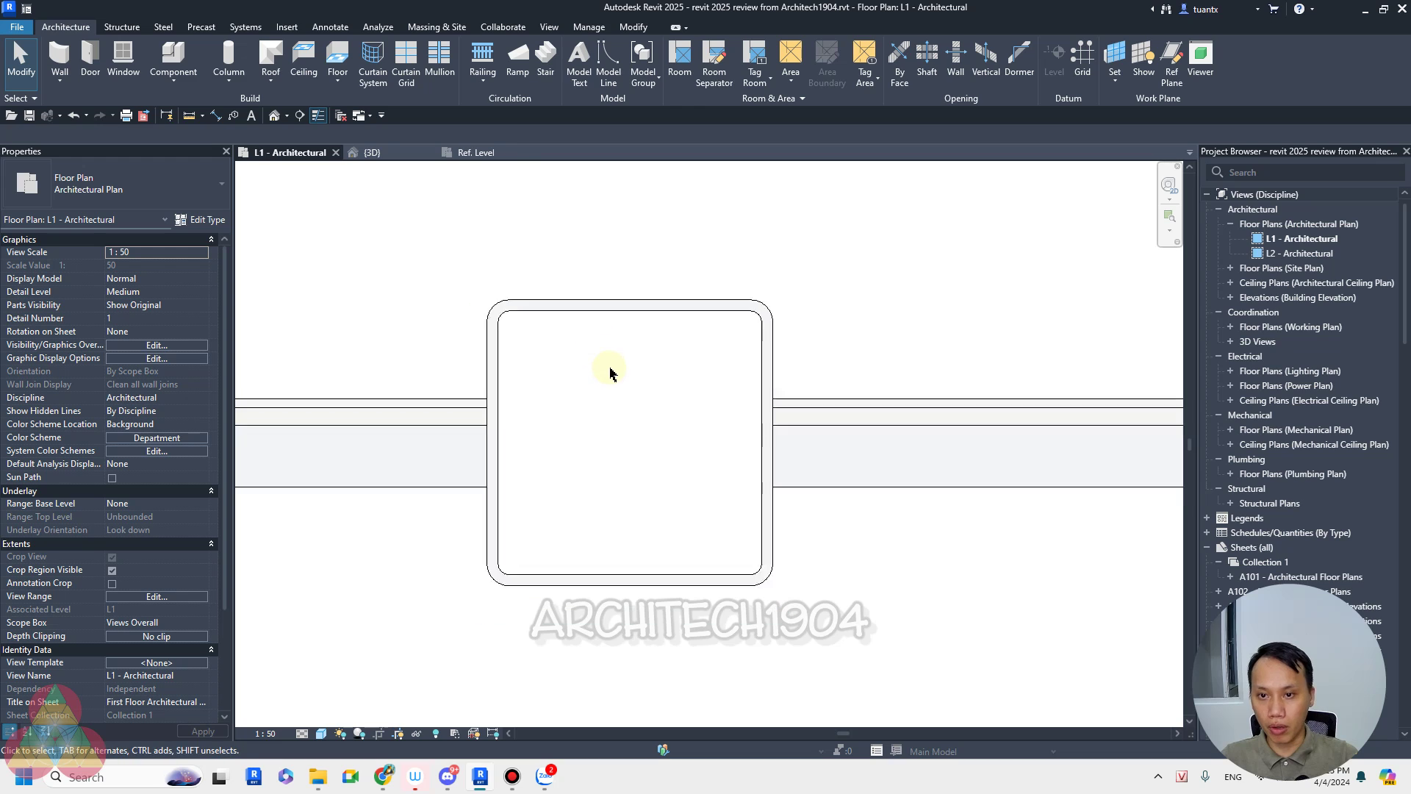
scroll(610, 373, down, 1)
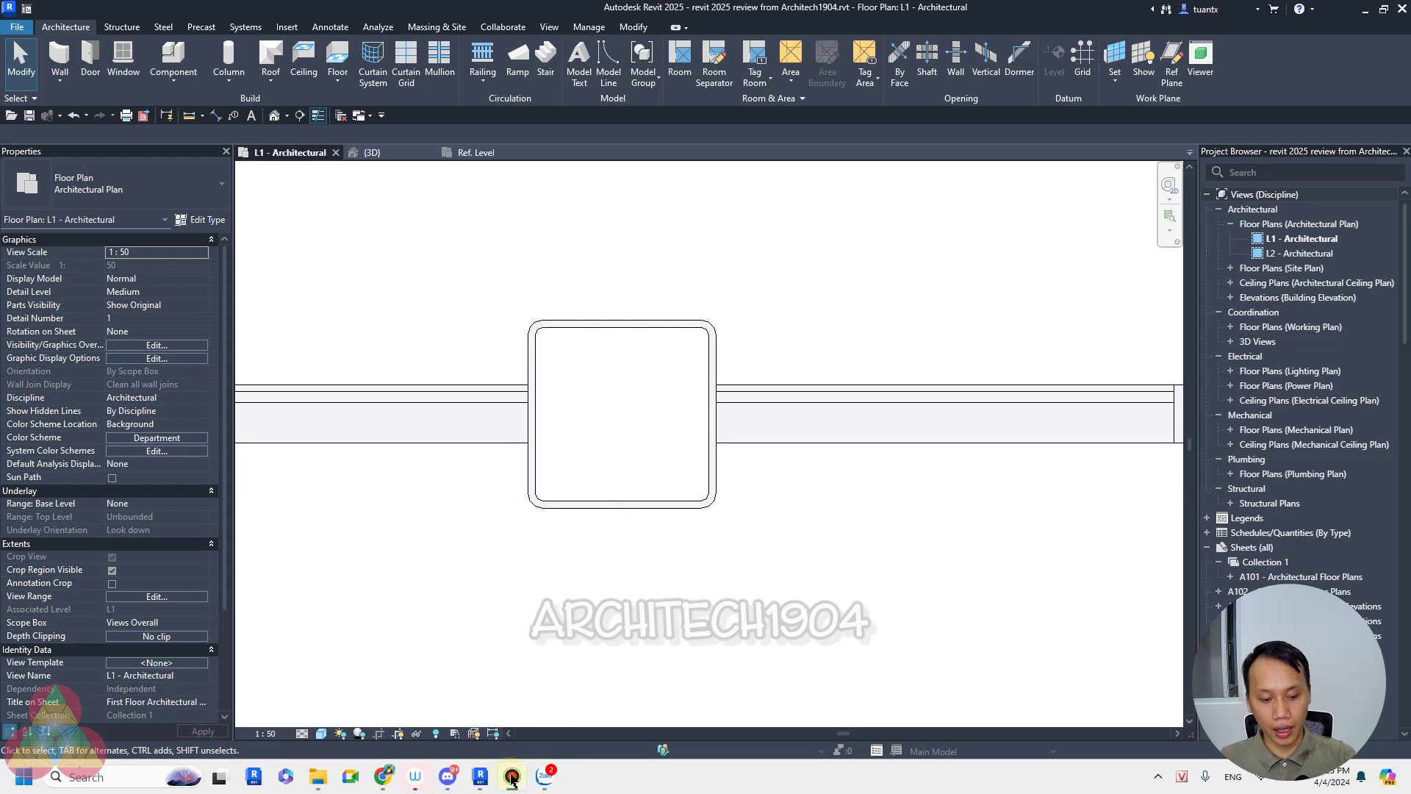
scroll(760, 535, down, 1)
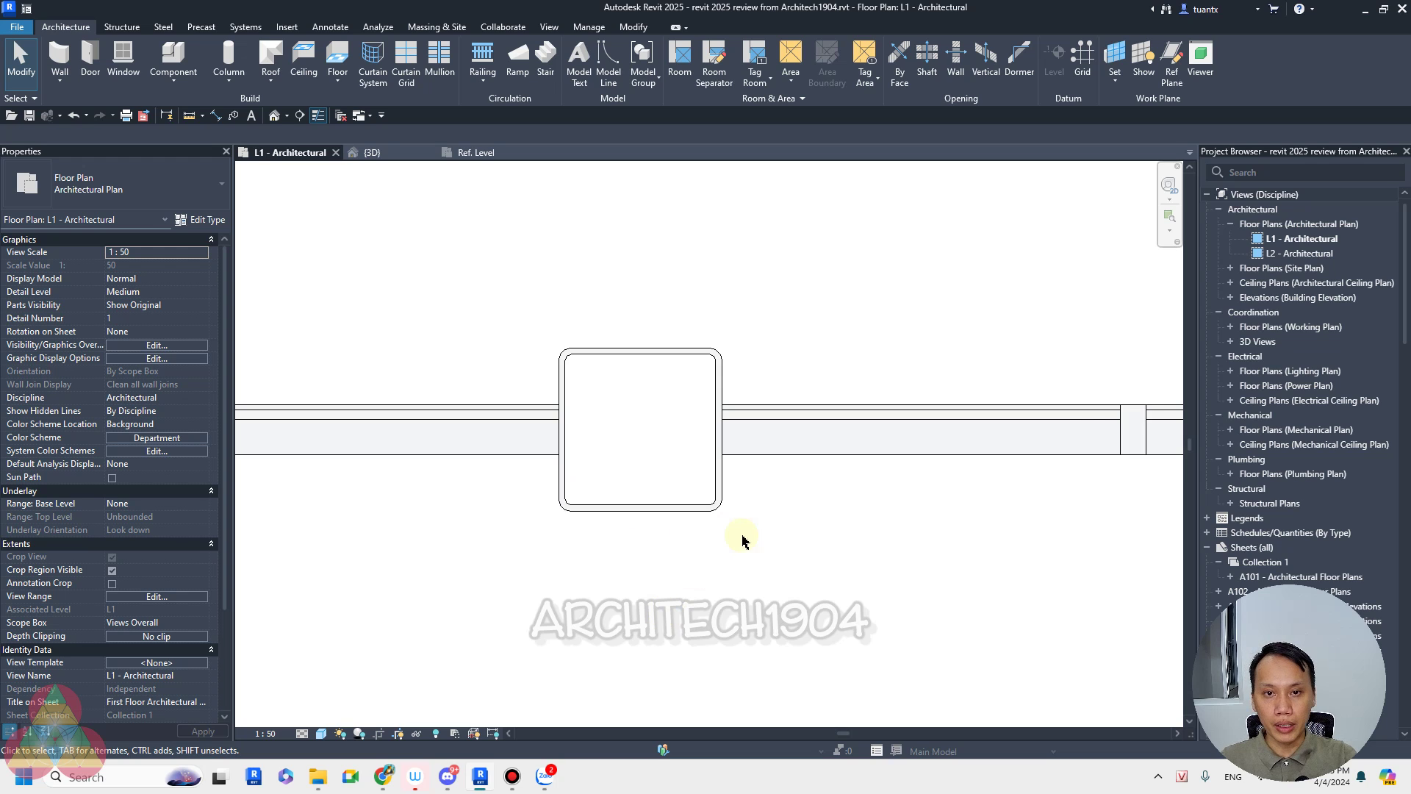
scroll(742, 540, down, 4)
scroll(630, 535, down, 3)
scroll(639, 519, down, 1)
mouse_move(645, 485)
middle_down()
mouse_move(713, 430)
mouse_move(464, 438)
middle_up()
scroll(712, 430, down, 1)
middle_drag(734, 427, 589, 425)
scroll(333, 403, up, 2)
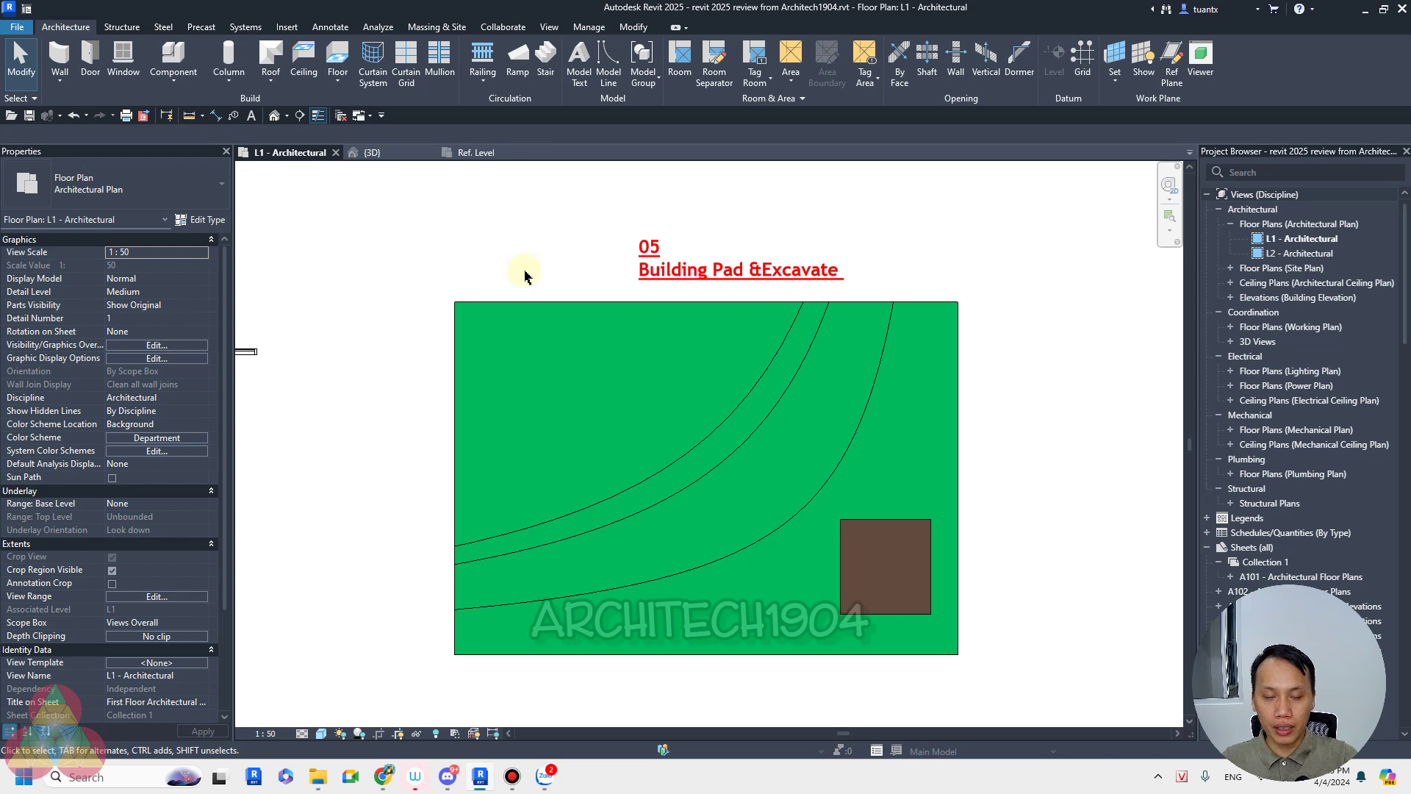
Step: Zoom in on the 05 Building Pad & Excavate title, then switch to the {3D} view
scroll(1016, 338, up, 2)
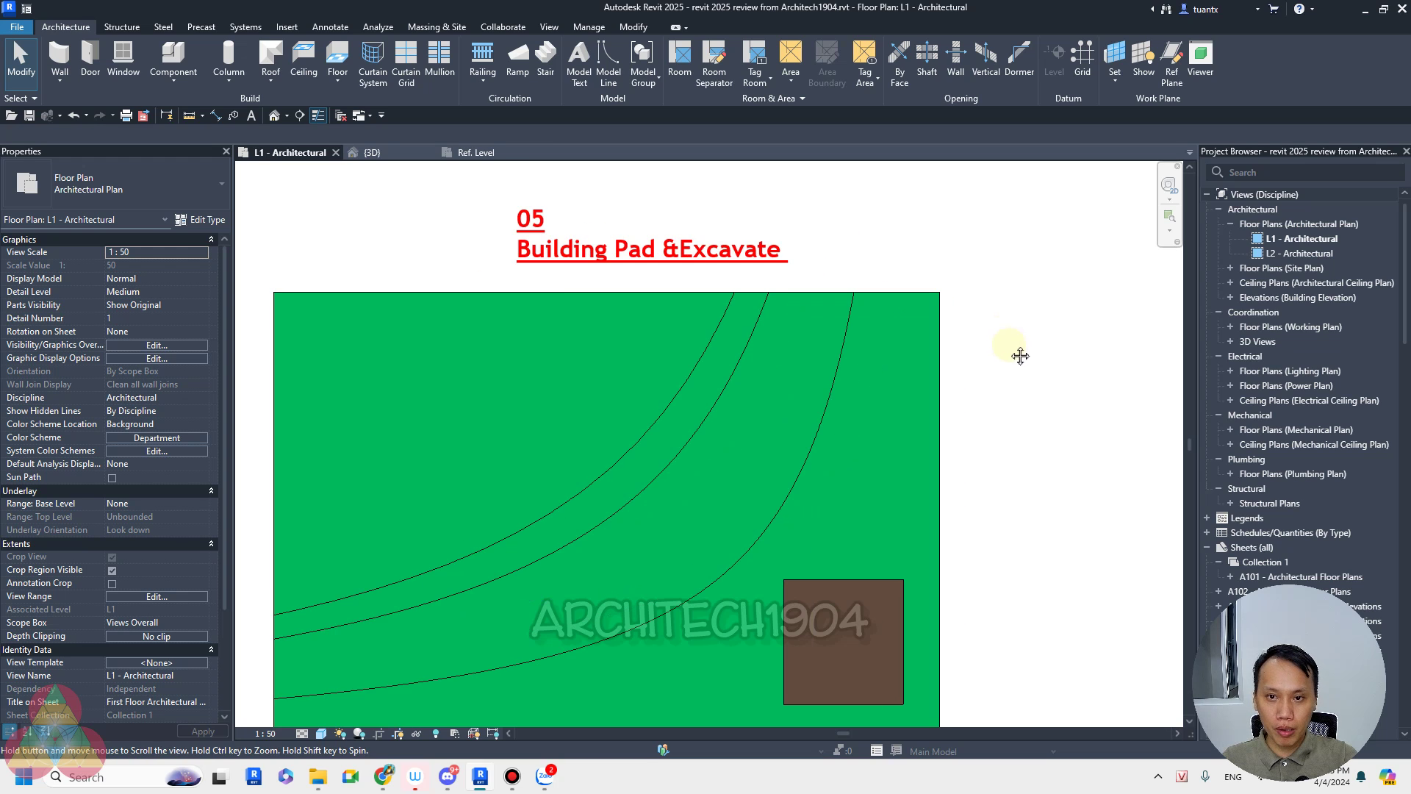
scroll(1011, 346, up, 1)
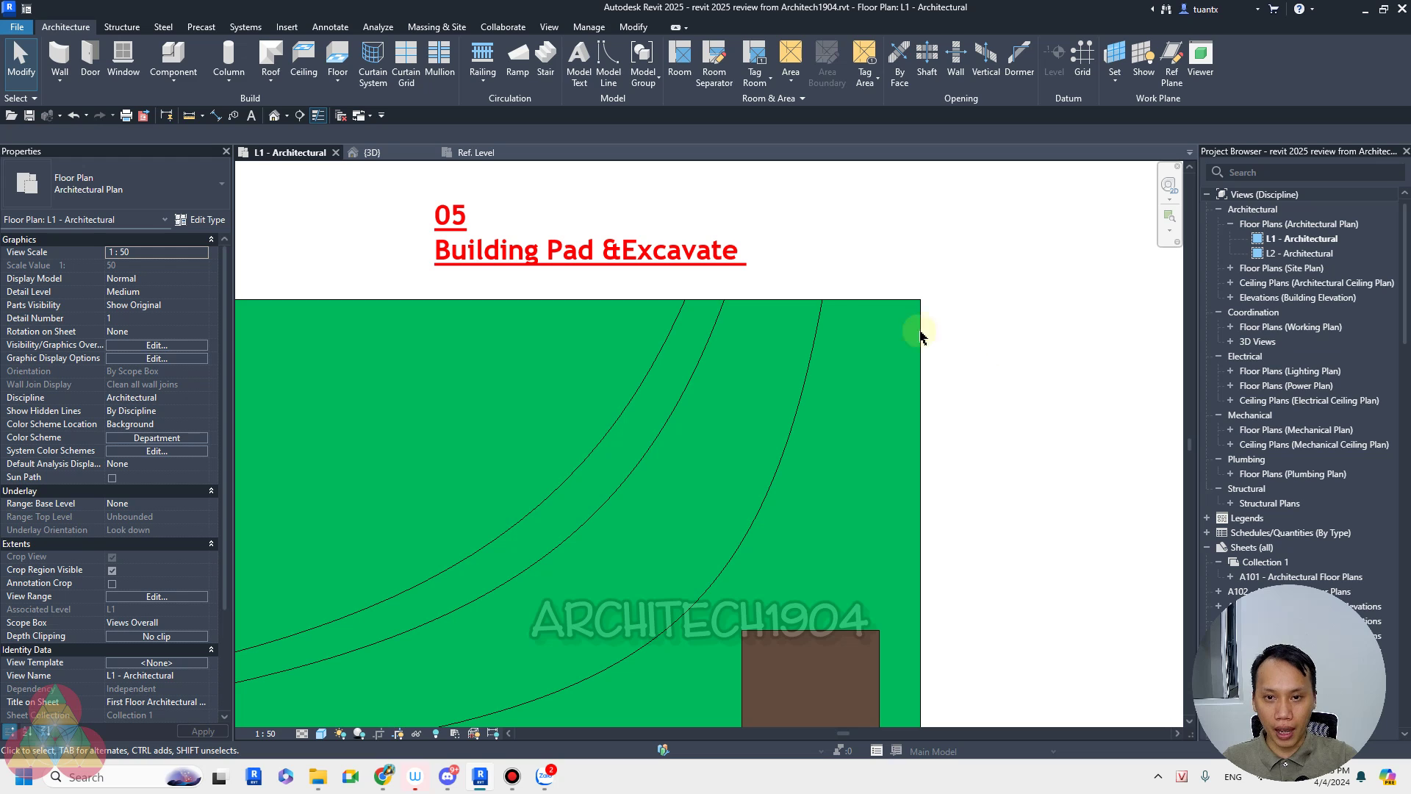
scroll(629, 224, up, 2)
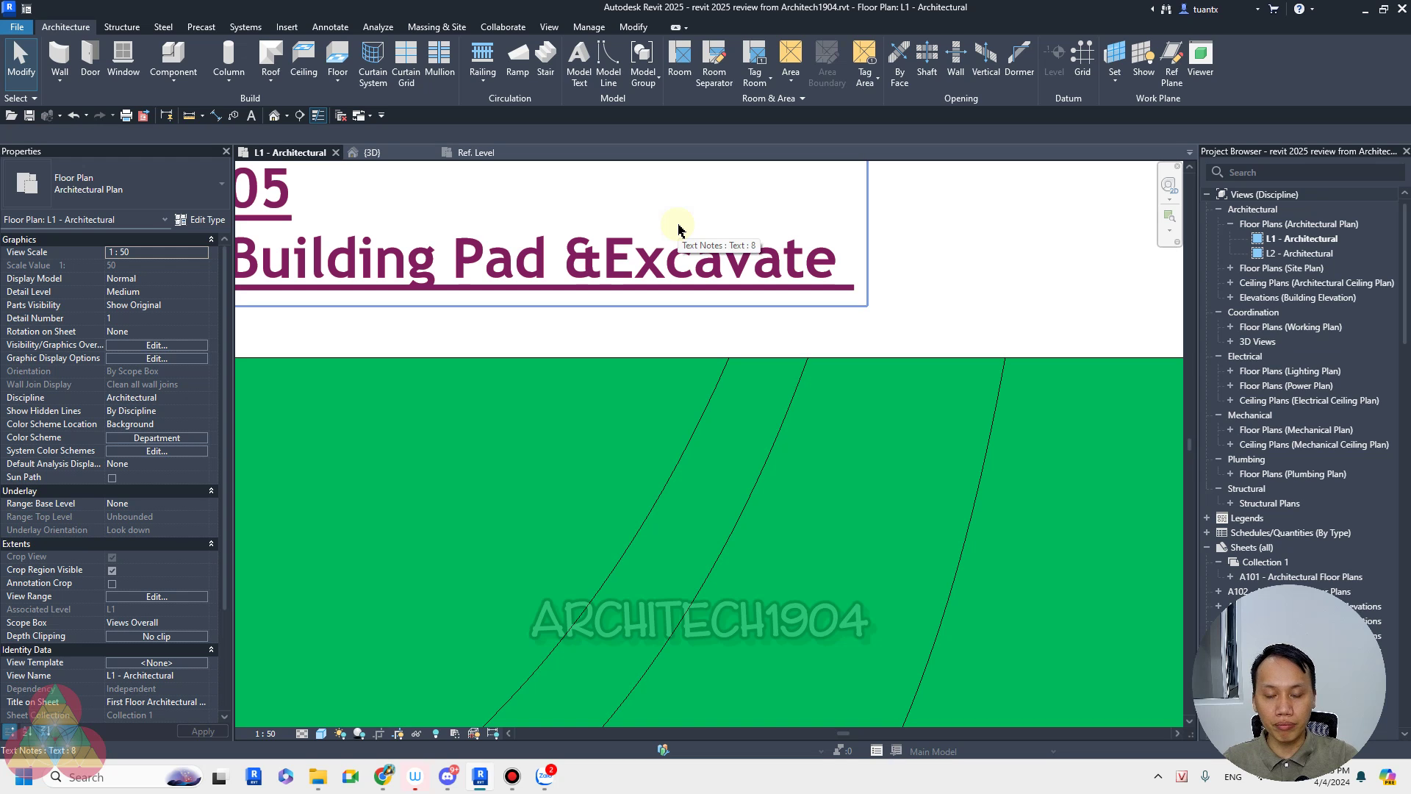
scroll(892, 268, down, 1)
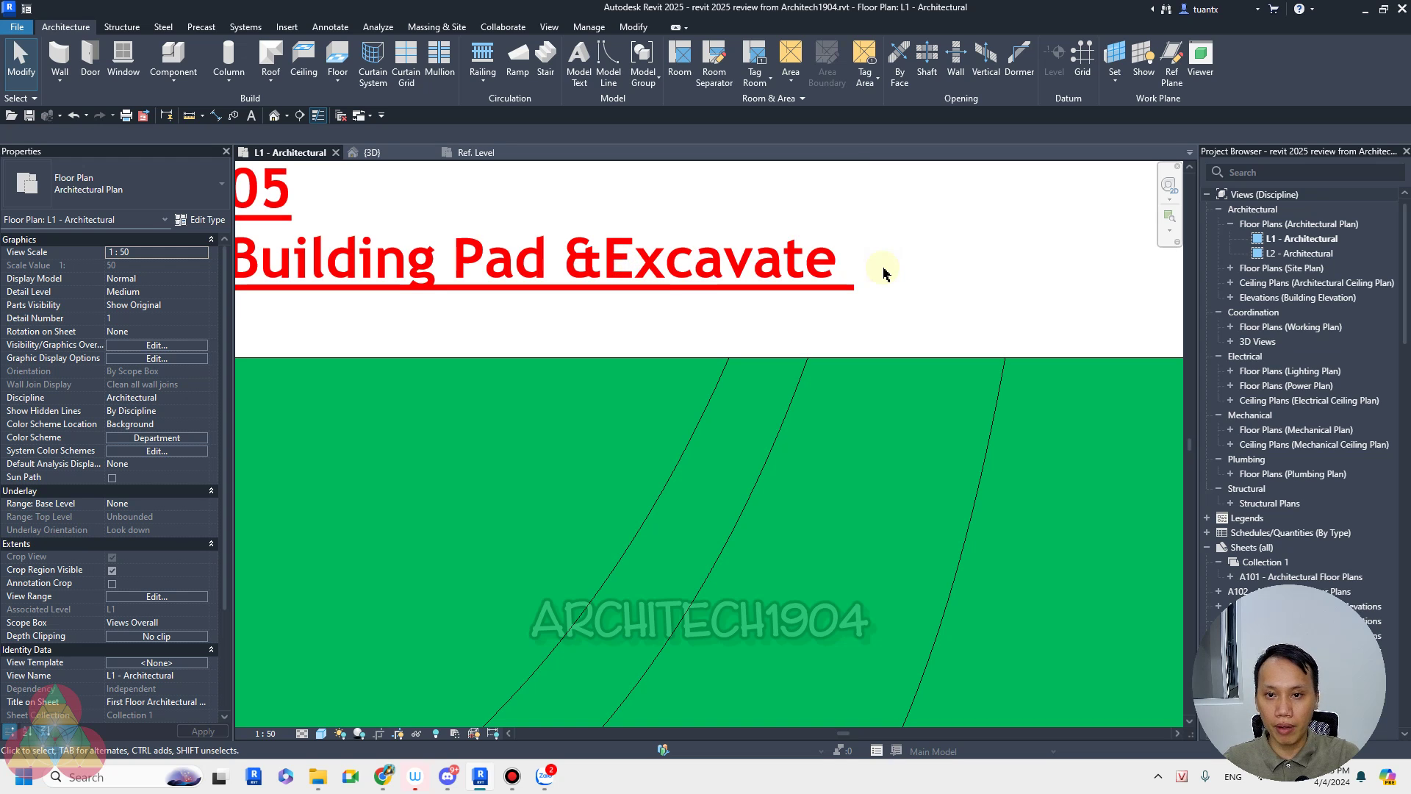
scroll(925, 294, down, 1)
scroll(919, 298, down, 1)
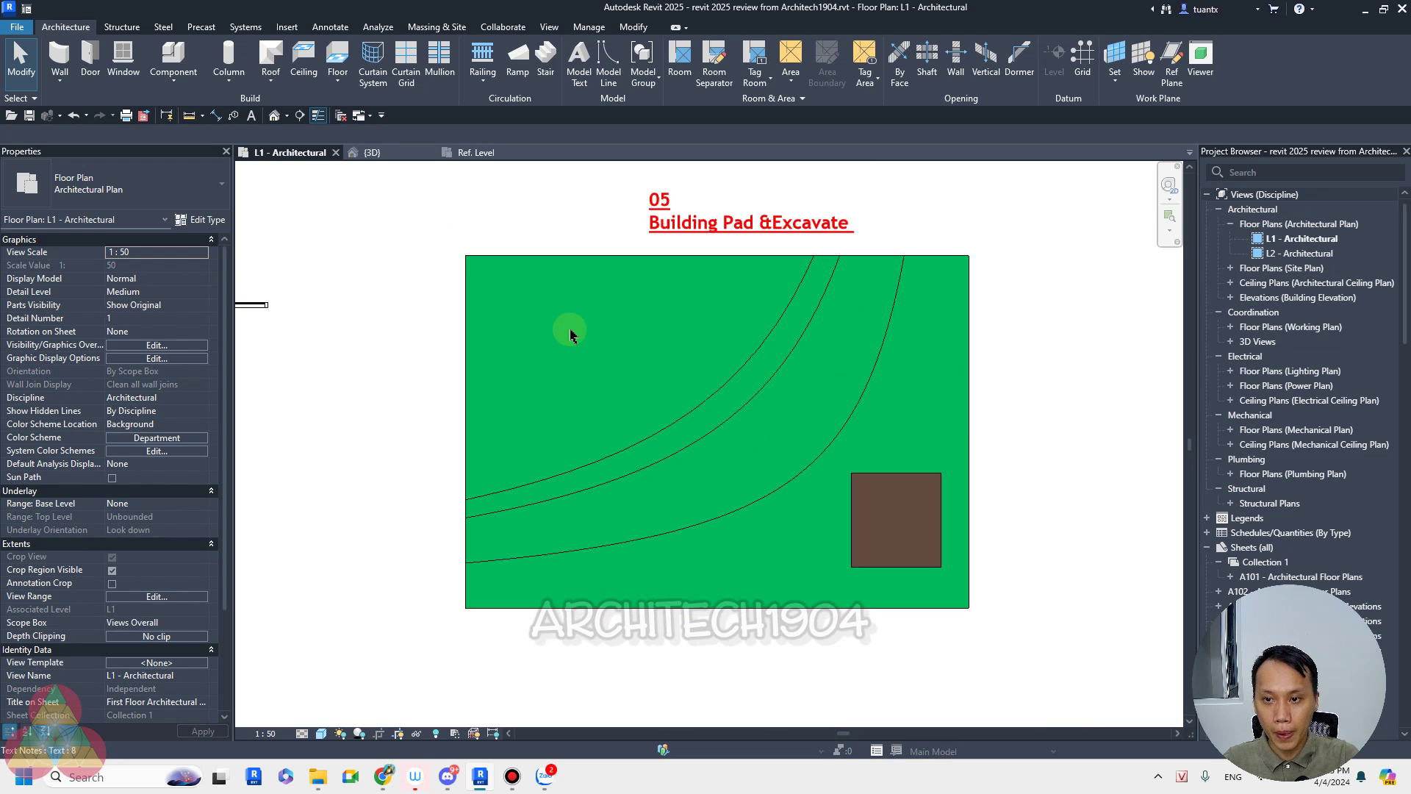
click(368, 152)
Step: Inspect the concrete pad floor, then select the grassland toposolid beneath it
scroll(591, 375, down, 3)
scroll(618, 368, down, 3)
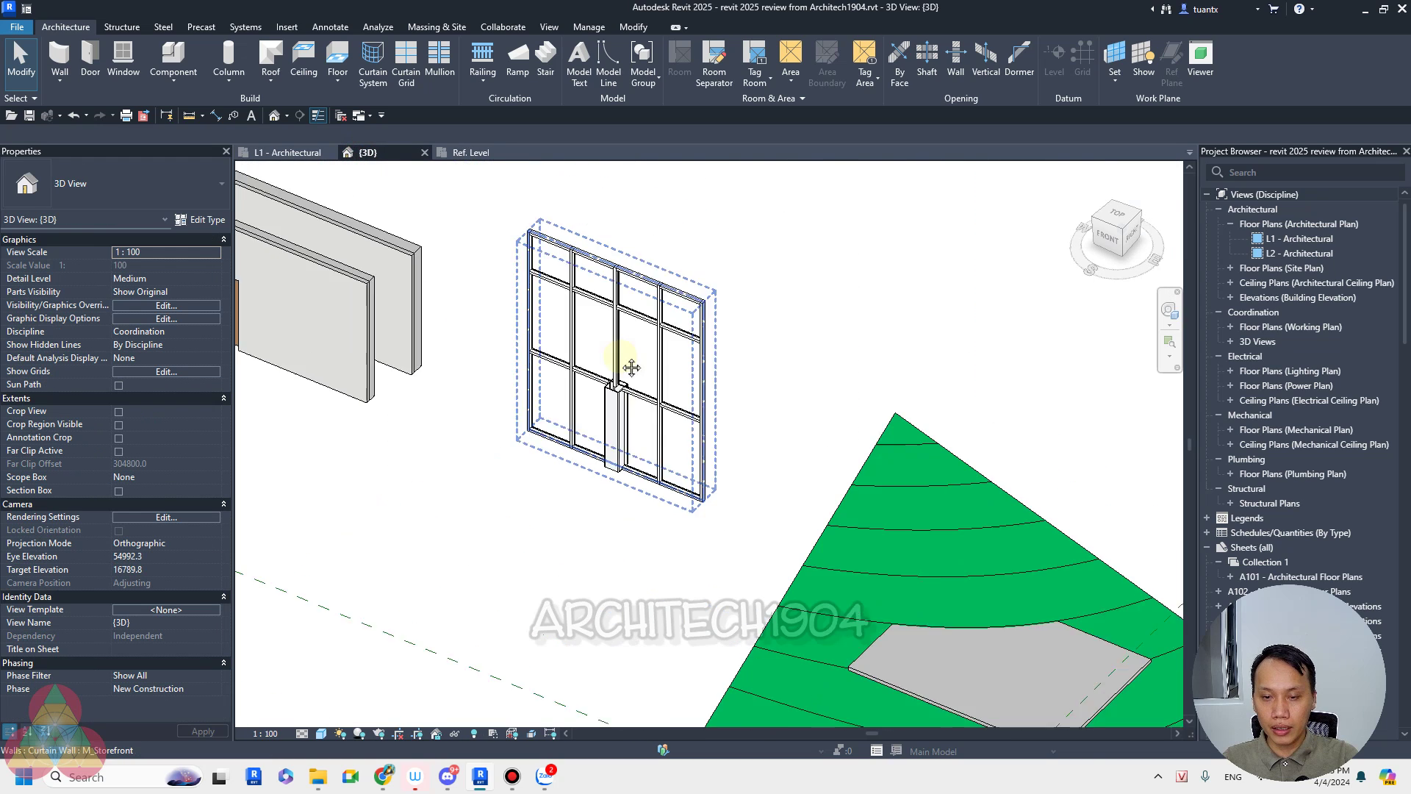
scroll(555, 285, down, 2)
middle_drag(554, 284, 480, 223)
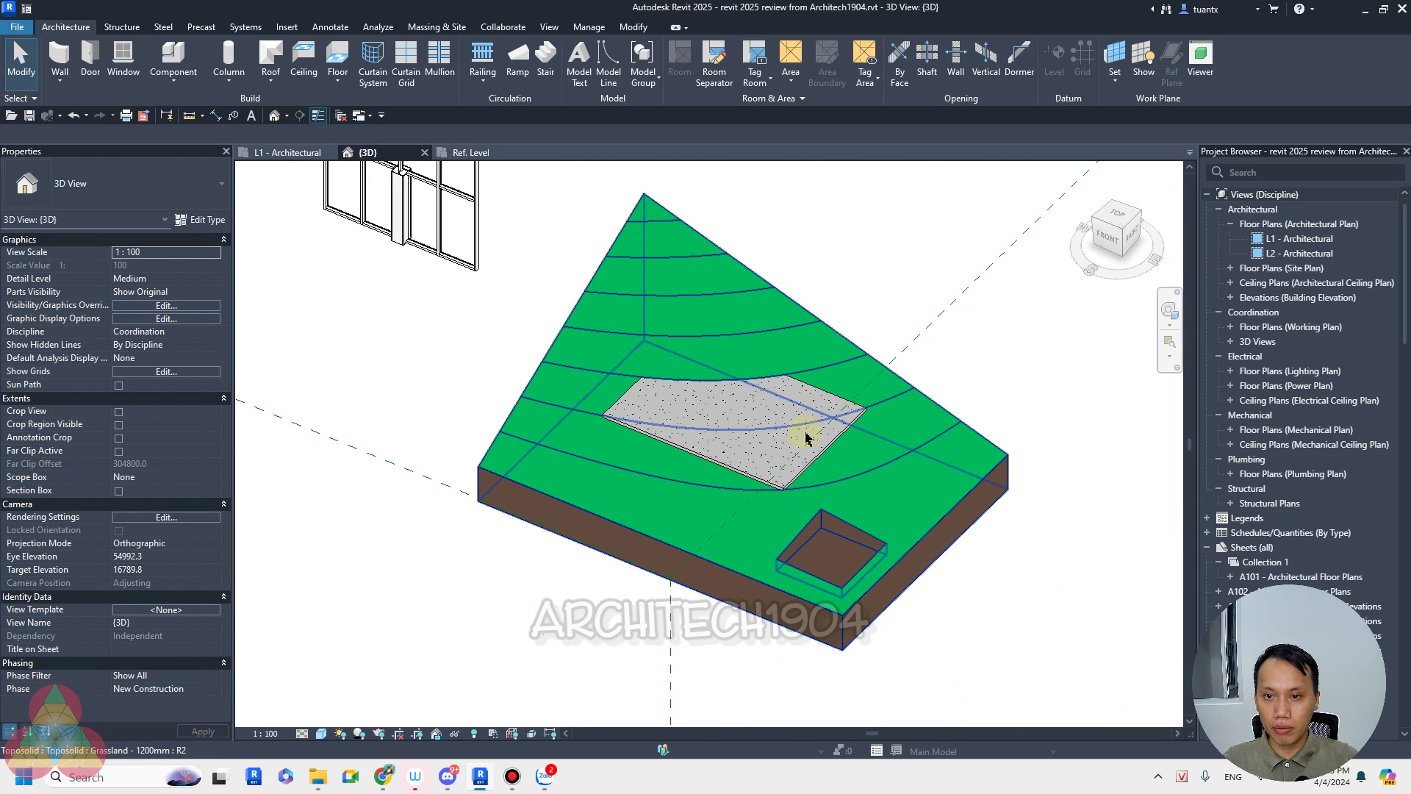
click(799, 468)
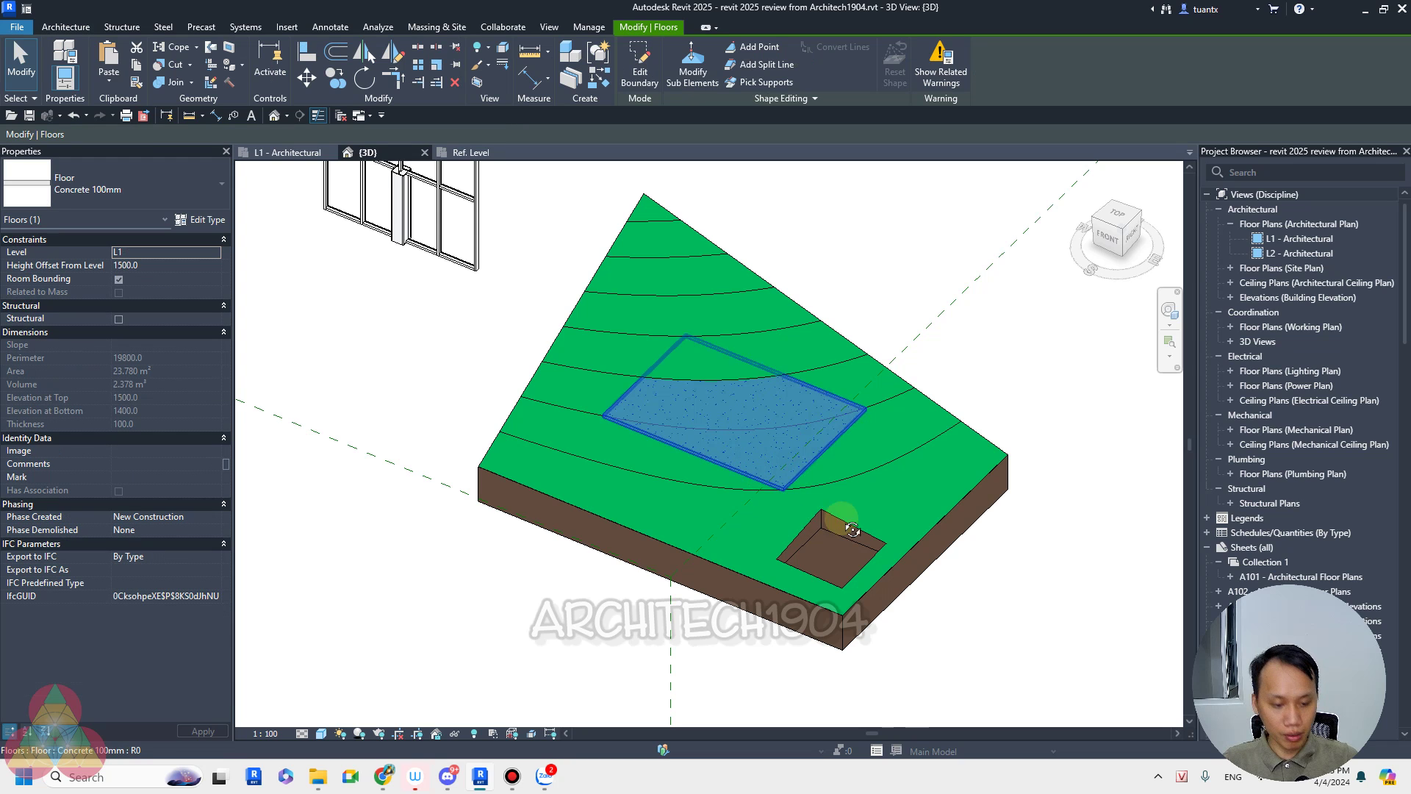
shift+middle_drag(929, 520, 829, 440)
scroll(828, 440, up, 2)
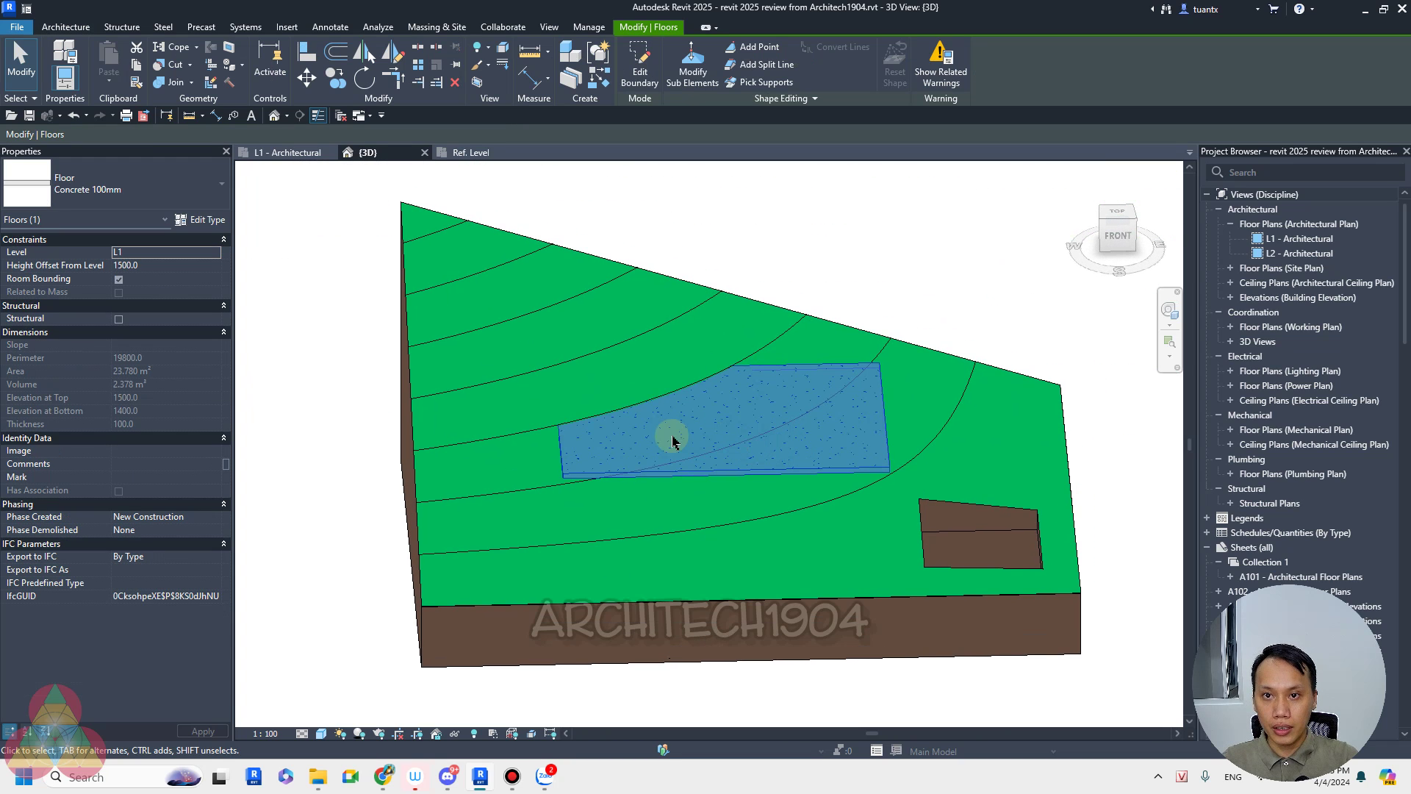
click(760, 245)
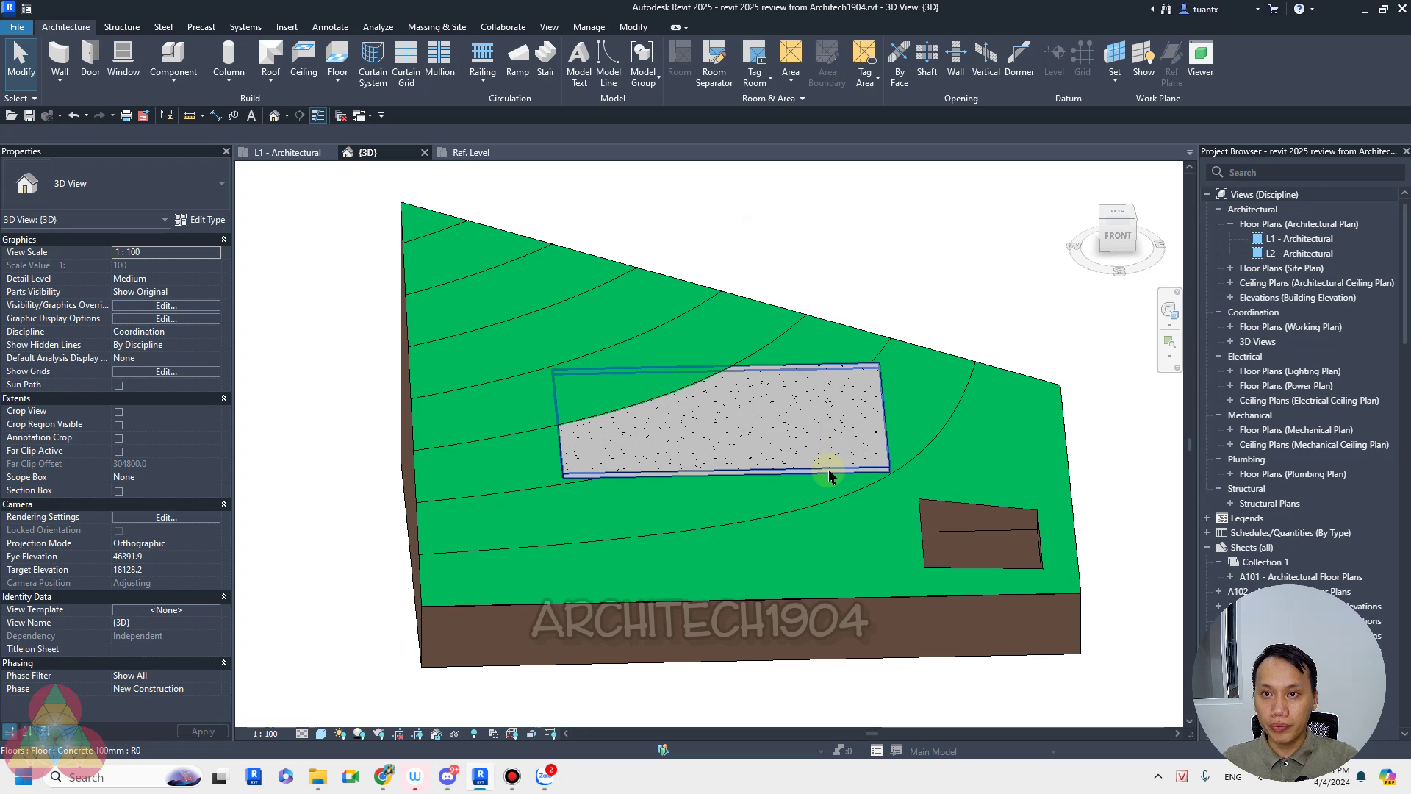
click(684, 290)
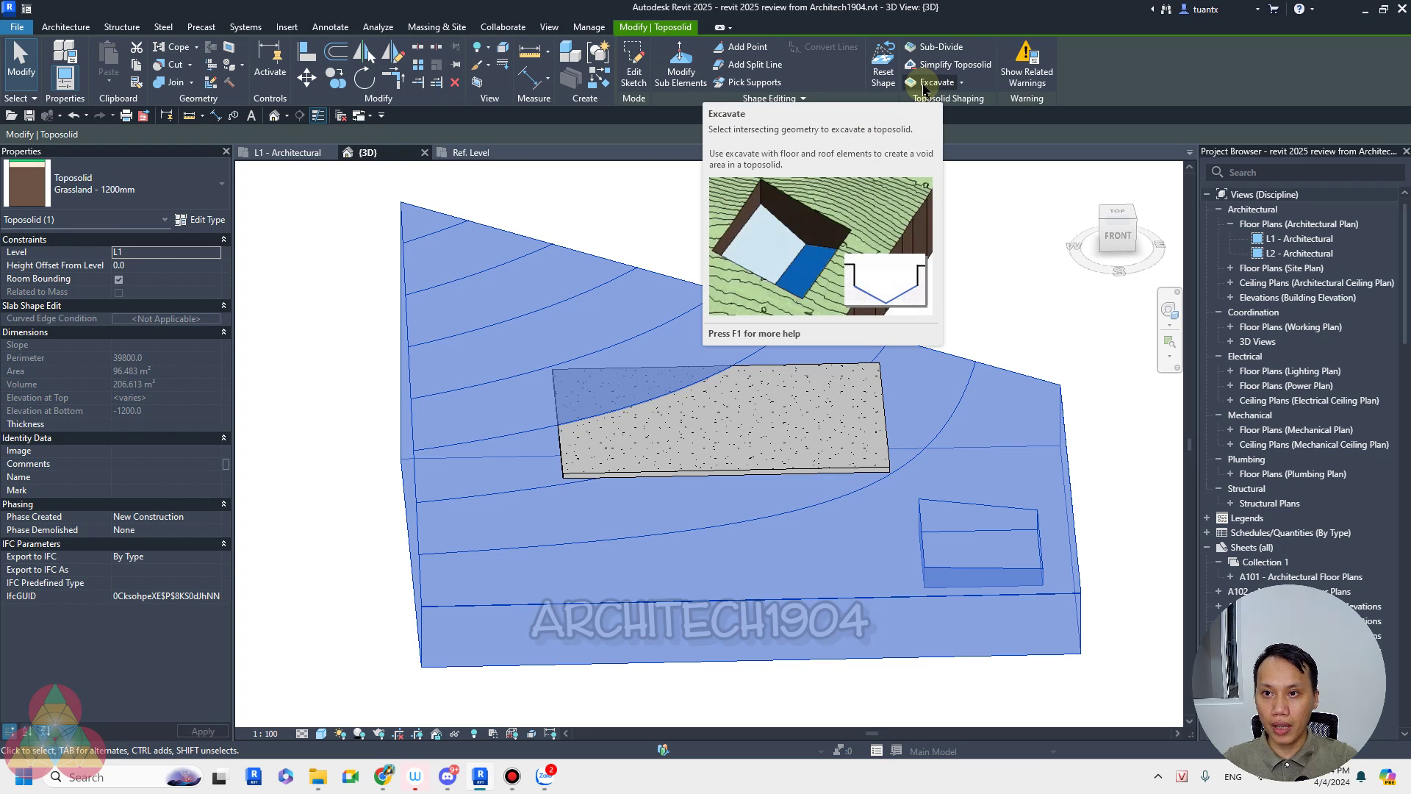
Step: Excavate the grassland toposolid using the concrete pad floor, then reselect the floor
click(925, 84)
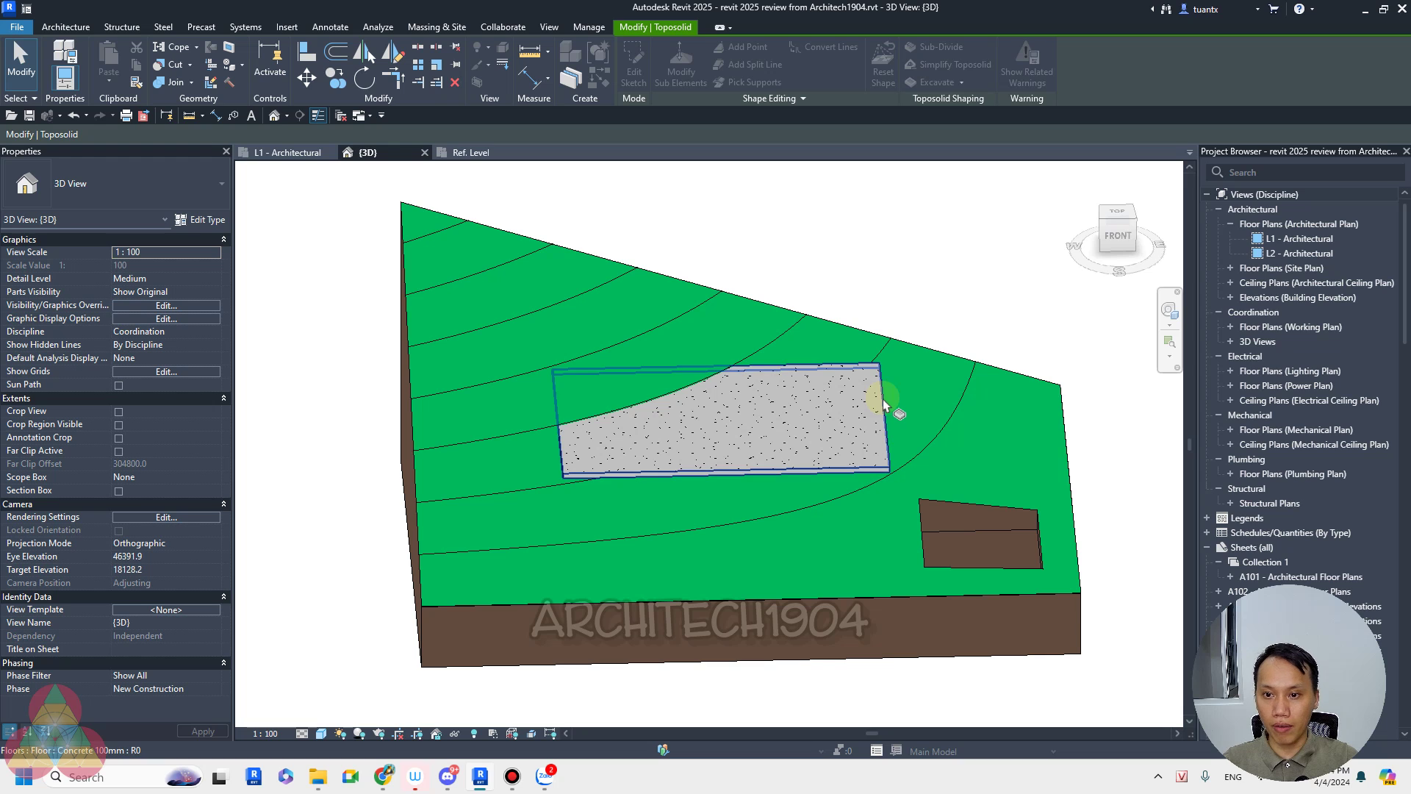
click(884, 404)
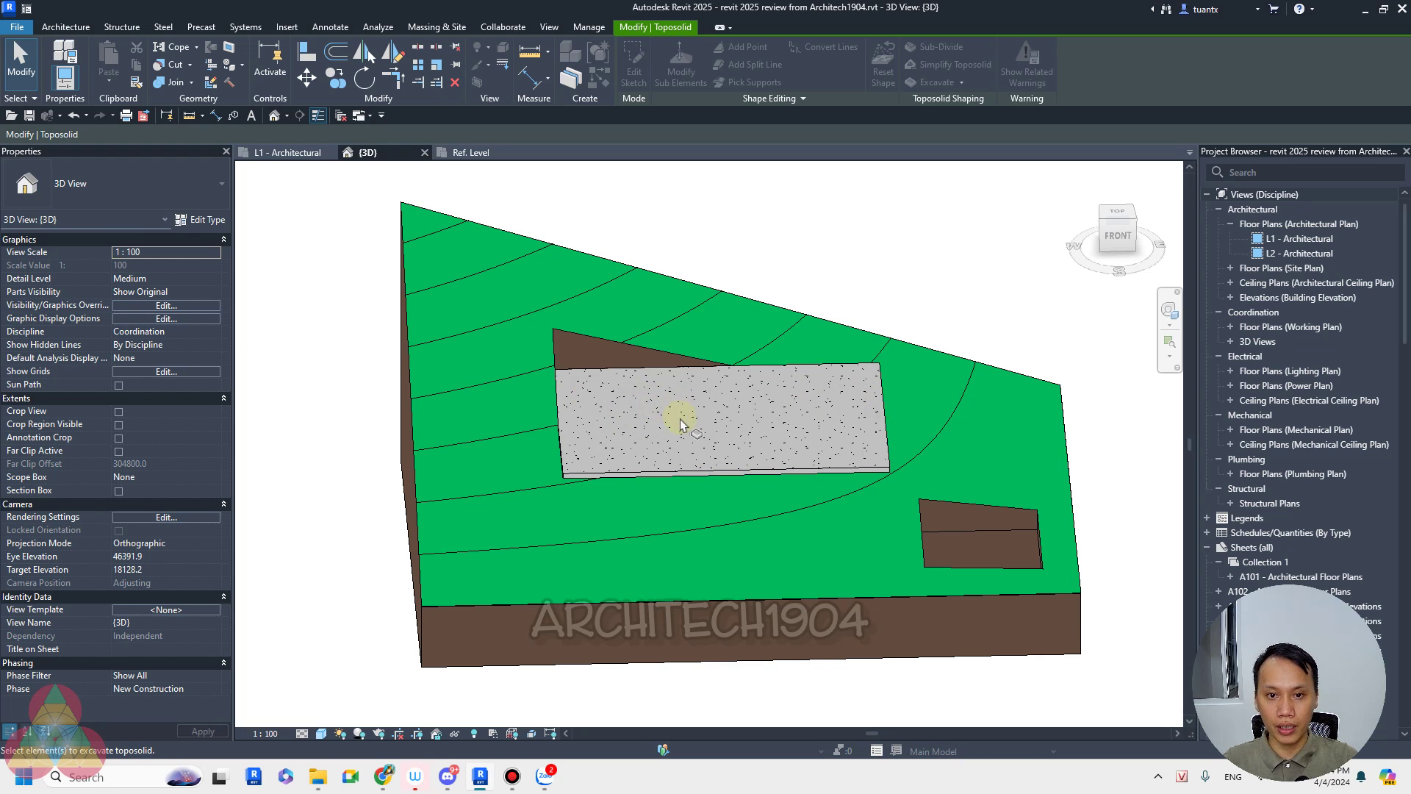
mouse_move(680, 416)
shift+middle_down()
mouse_move(522, 410)
mouse_move(832, 399)
shift+middle_up()
key(Escape)
click(866, 389)
text(500)
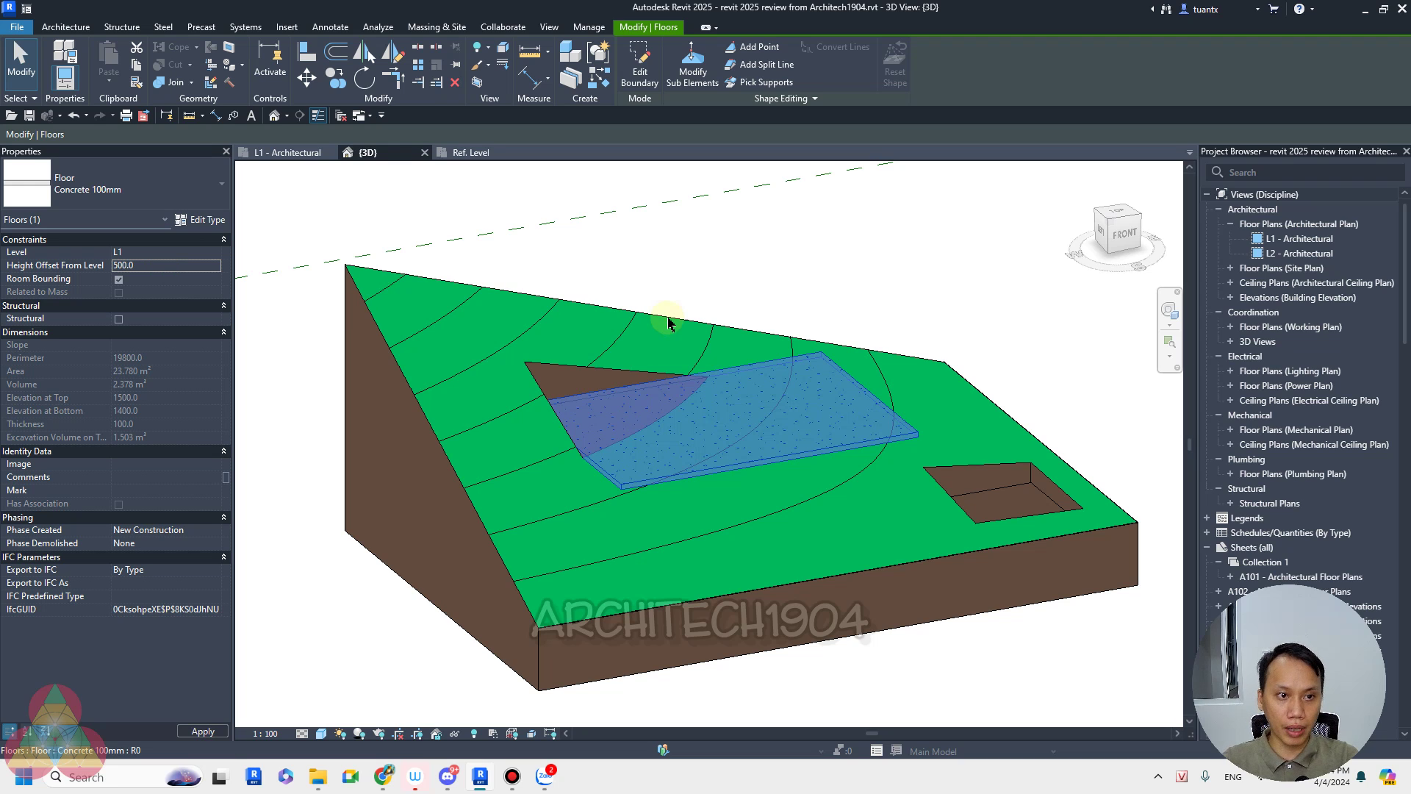
Step: Apply a 500 Height Offset From Level to the pad and orbit to view the deeper pit
click(822, 259)
key(Escape)
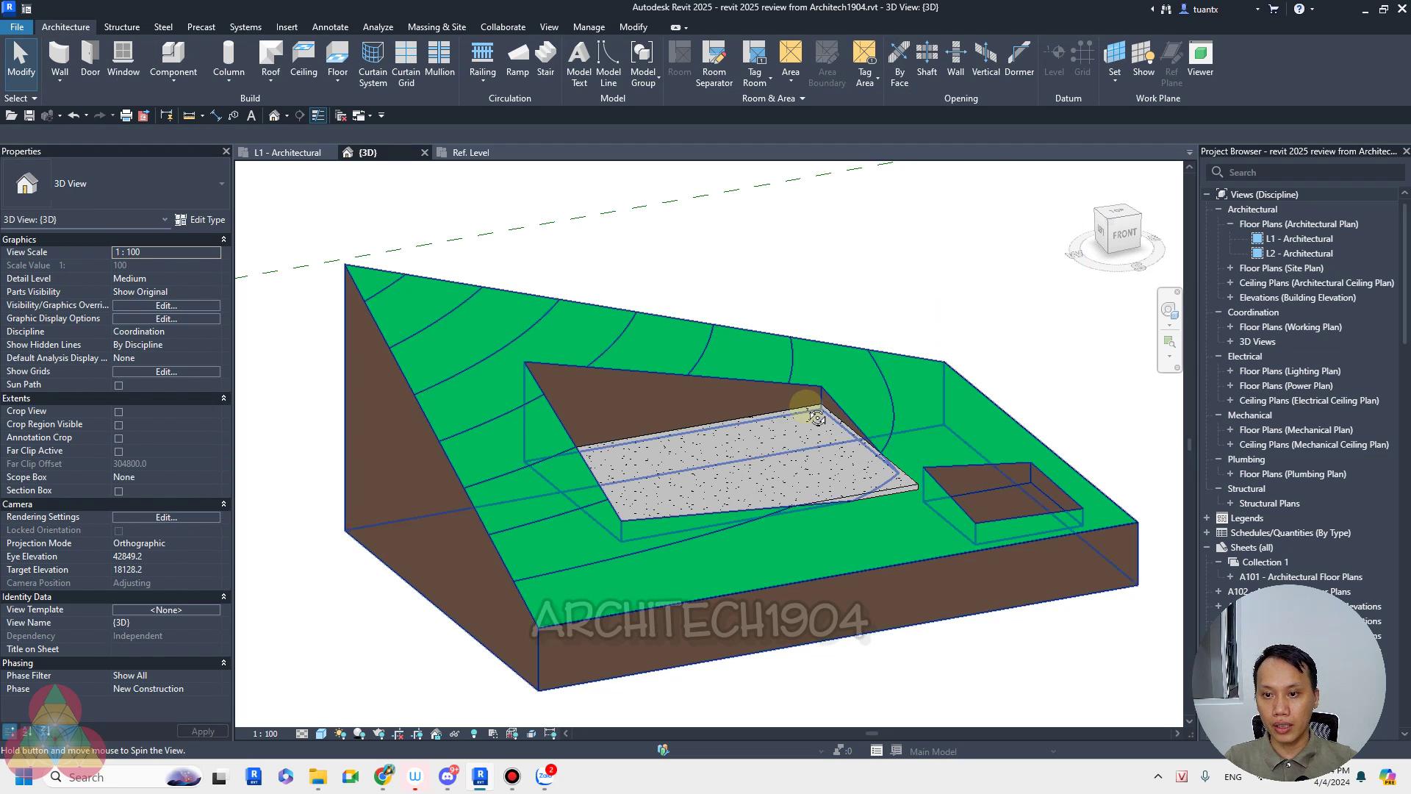
scroll(813, 425, up, 1)
scroll(813, 412, up, 2)
scroll(814, 416, up, 1)
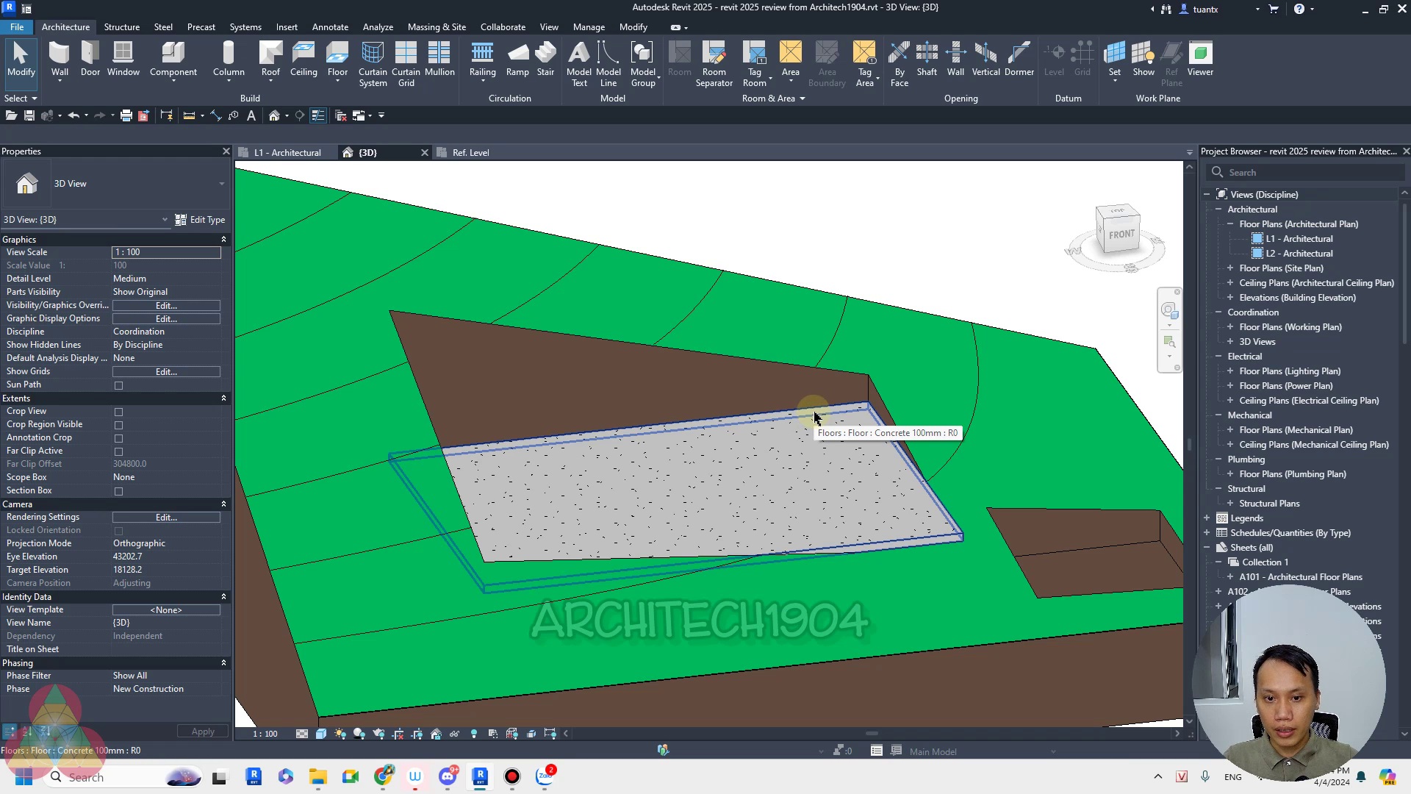
click(814, 416)
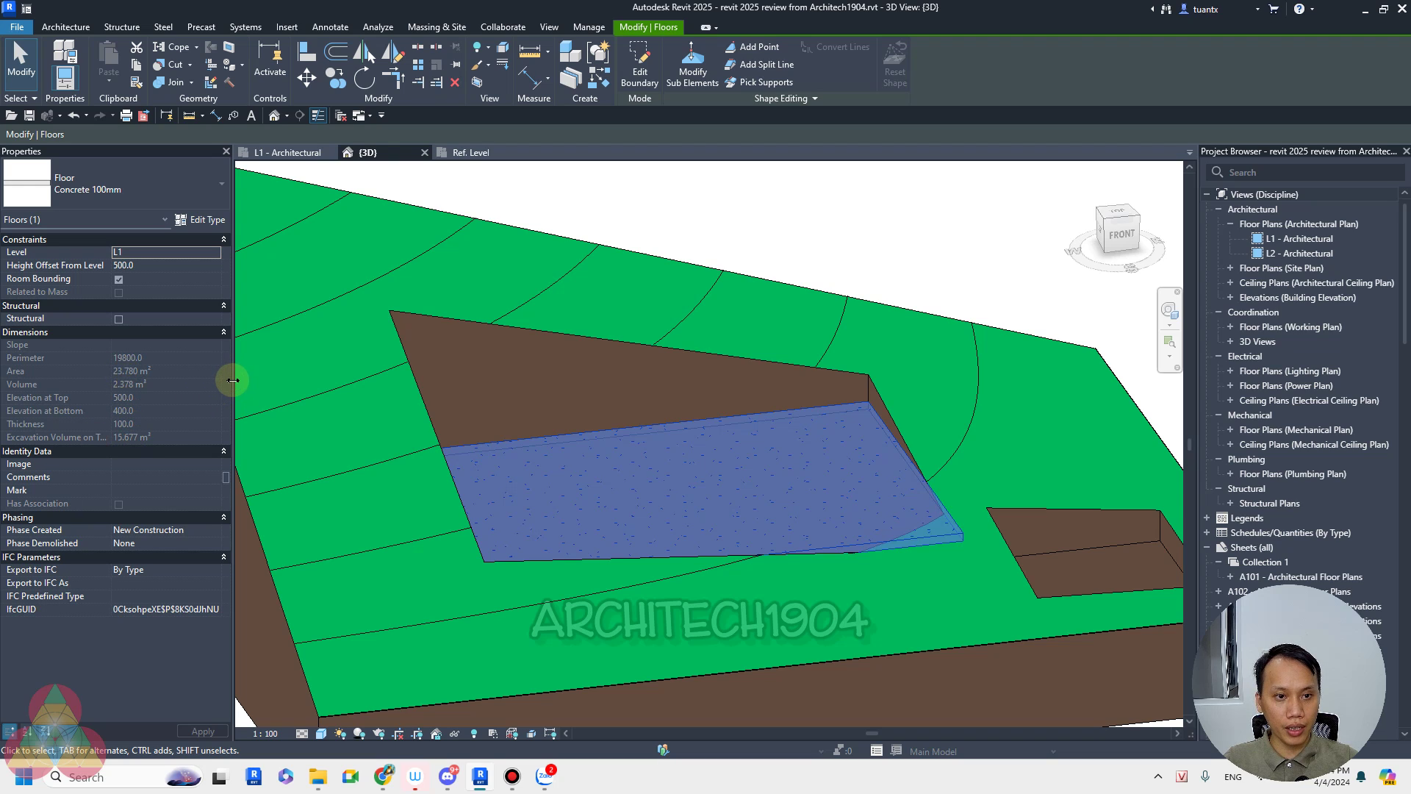
drag(233, 380, 265, 375)
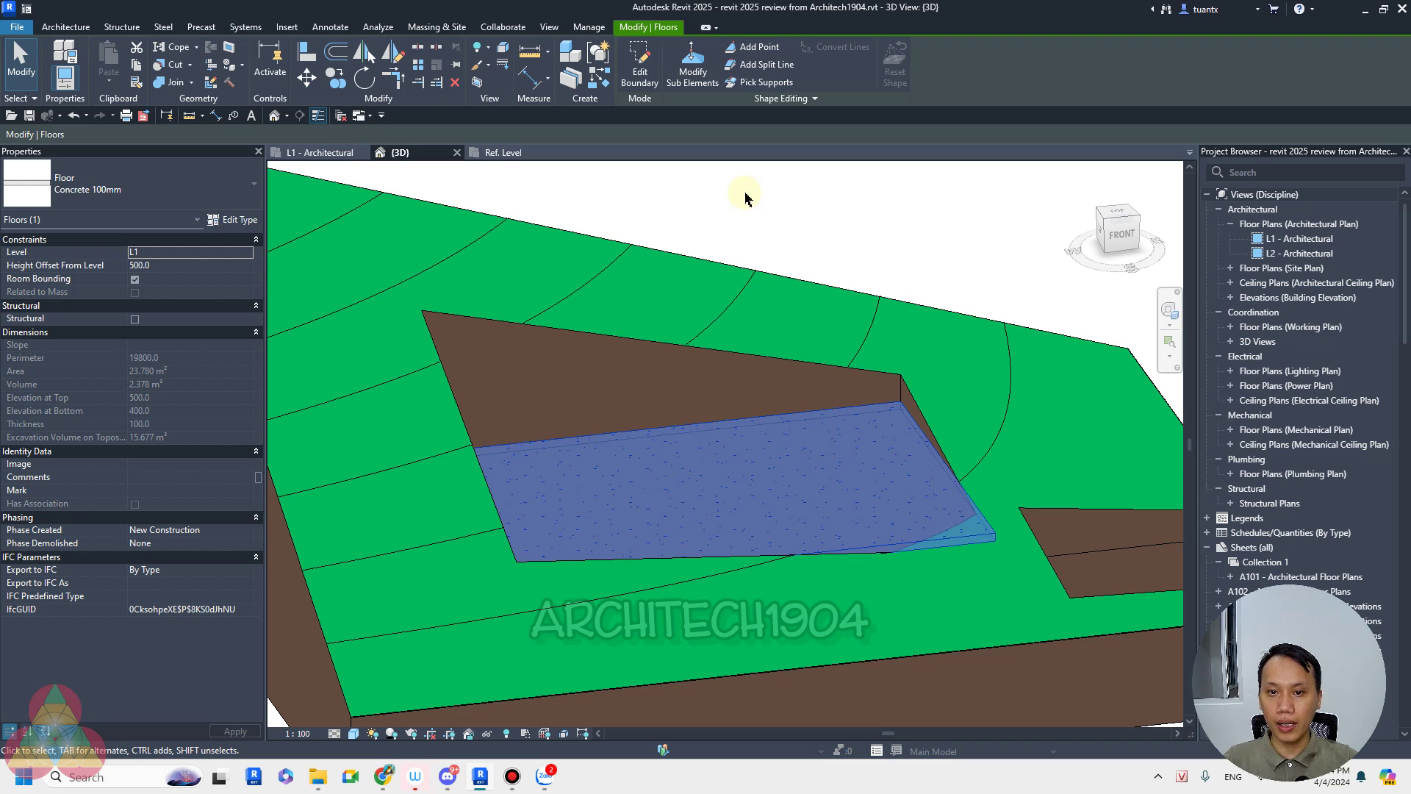
click(748, 239)
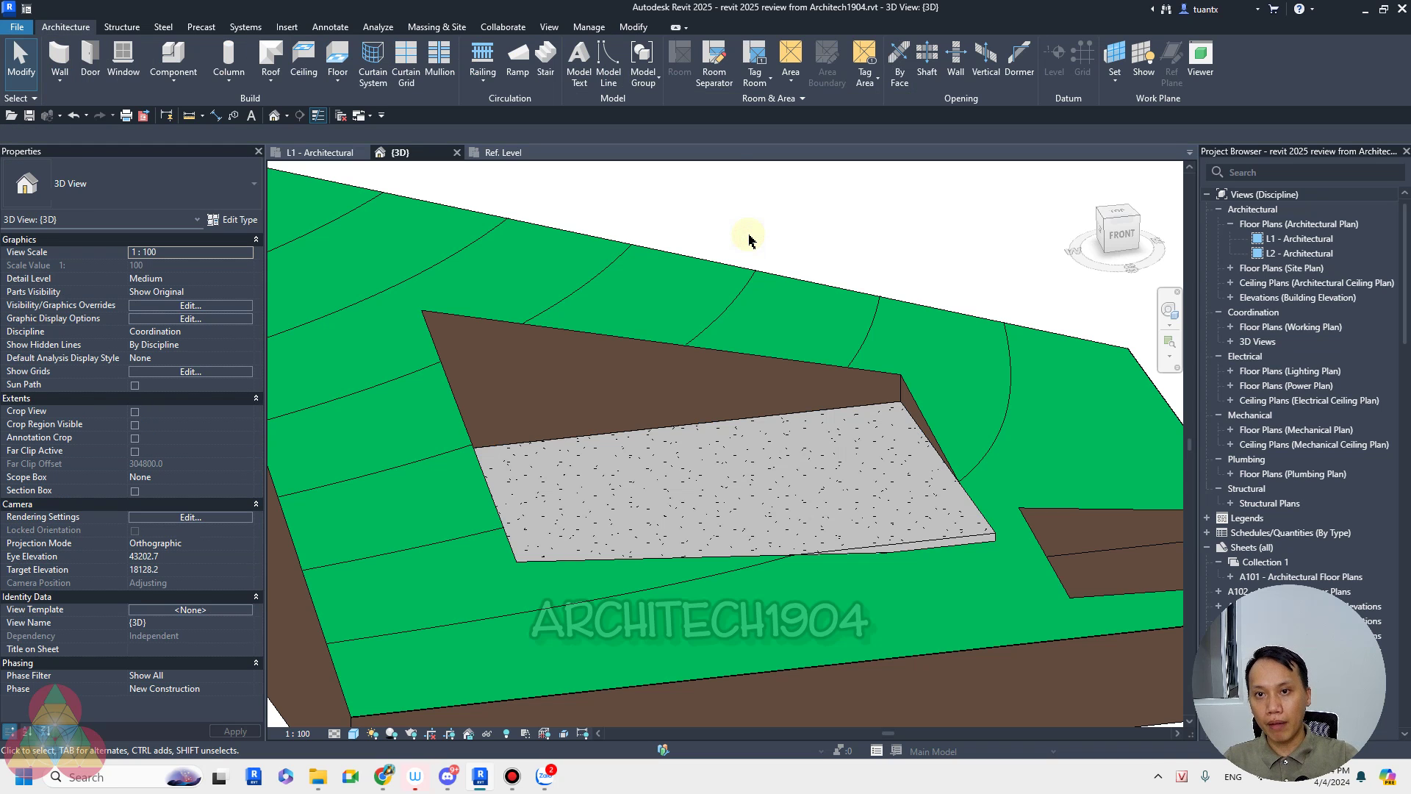
scroll(748, 239, down, 3)
mouse_move(838, 337)
shift+middle_down()
mouse_move(687, 377)
mouse_move(488, 362)
mouse_move(872, 378)
mouse_move(842, 407)
mouse_move(630, 378)
mouse_move(857, 411)
shift+middle_up()
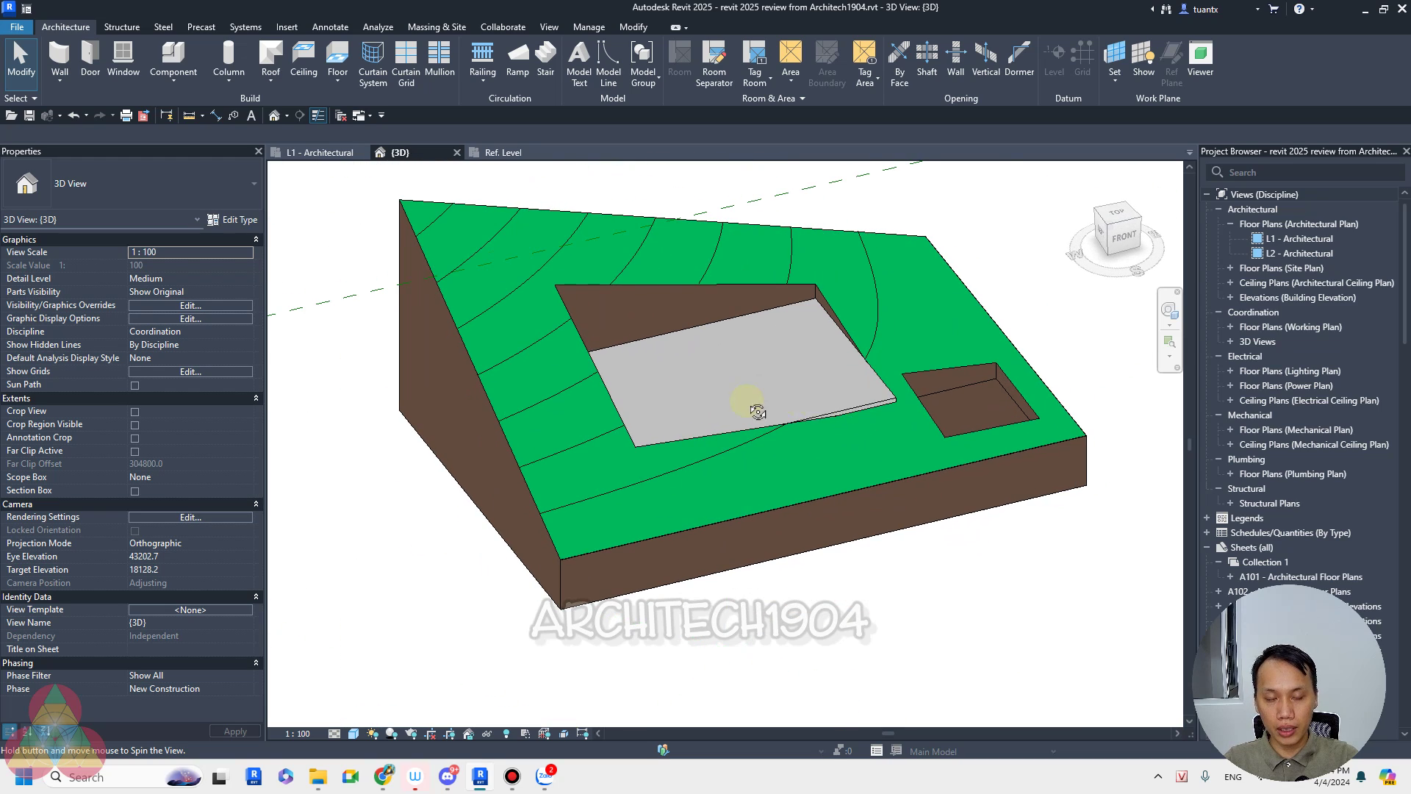
mouse_move(757, 412)
shift+middle_down()
mouse_move(570, 391)
mouse_move(609, 438)
shift+middle_up()
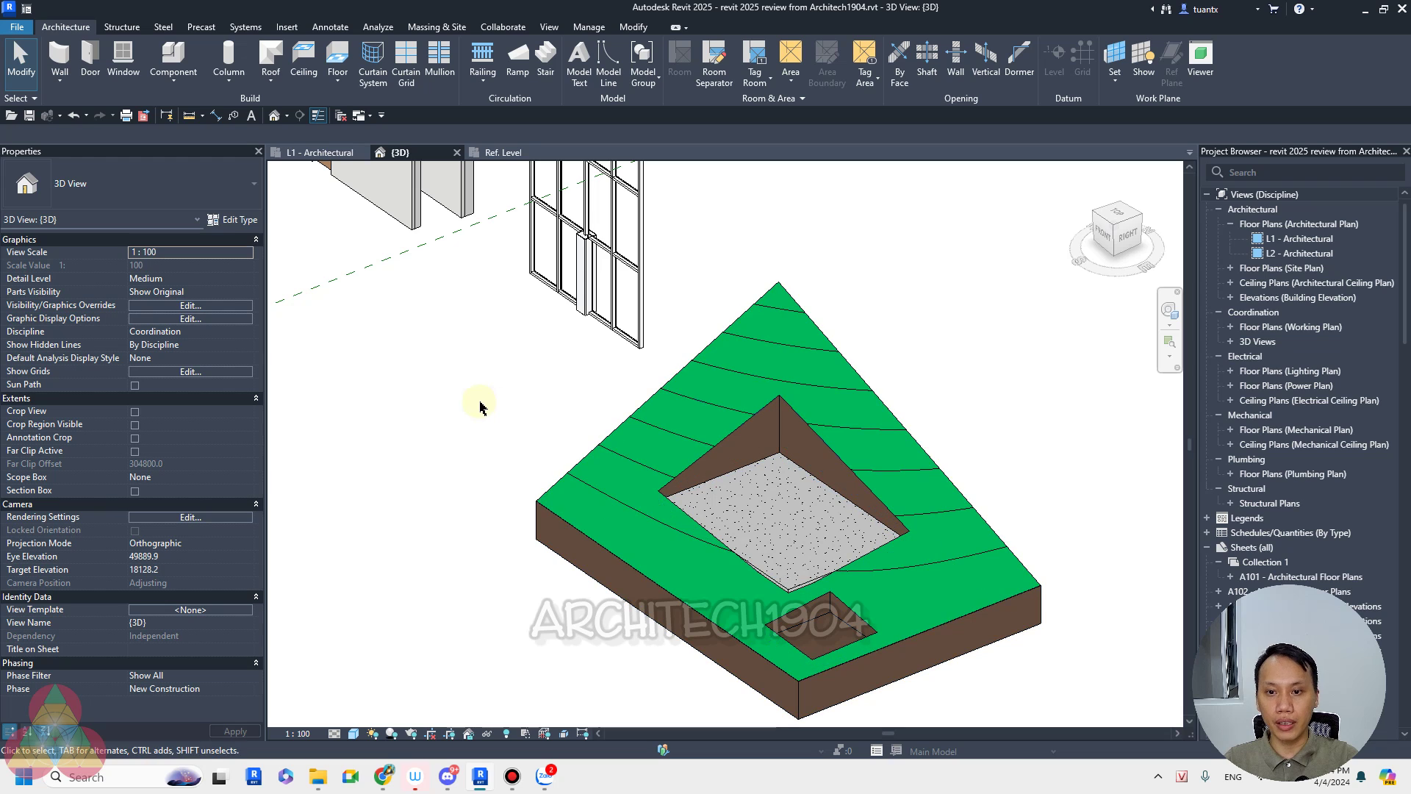
middle_drag(480, 408, 504, 305)
scroll(766, 520, up, 3)
scroll(775, 477, up, 2)
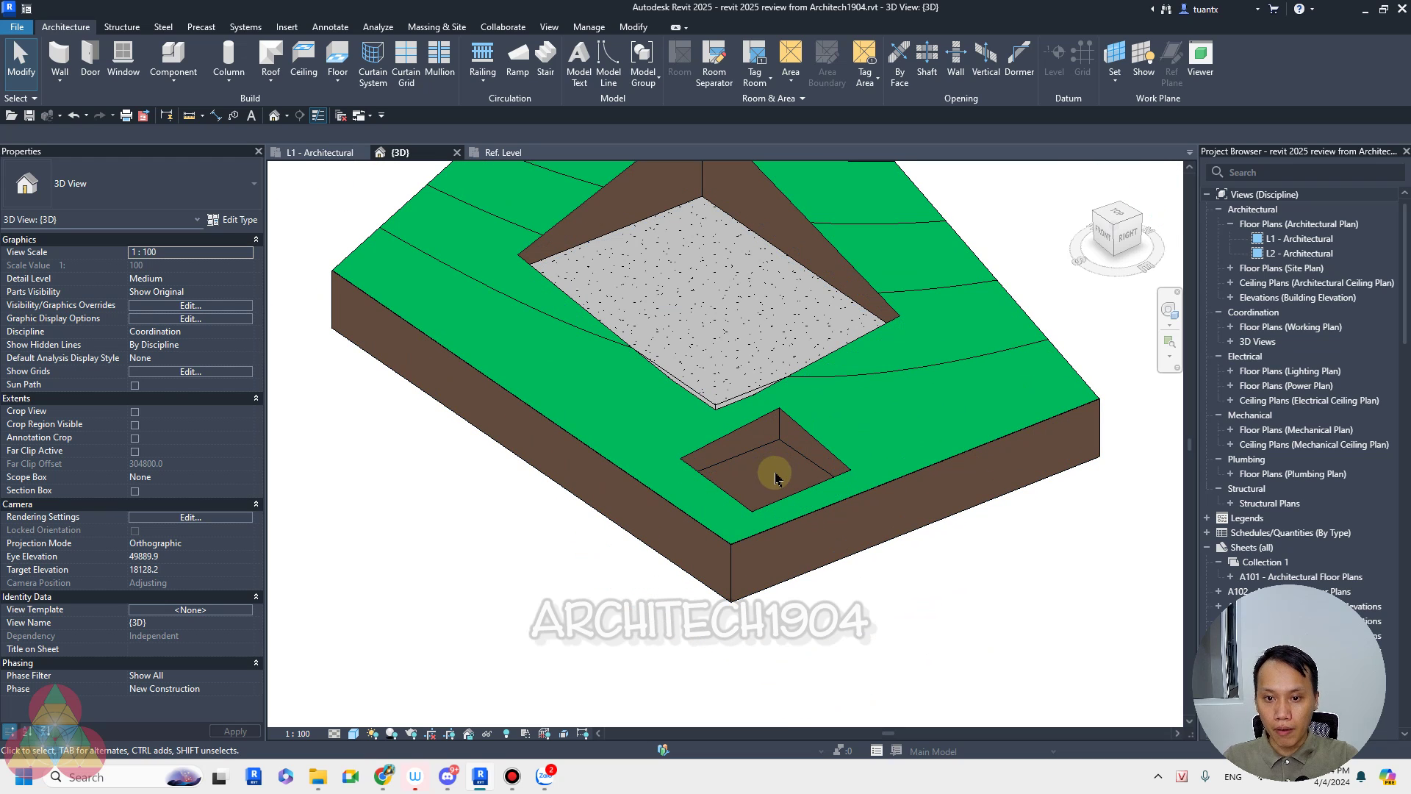
click(765, 505)
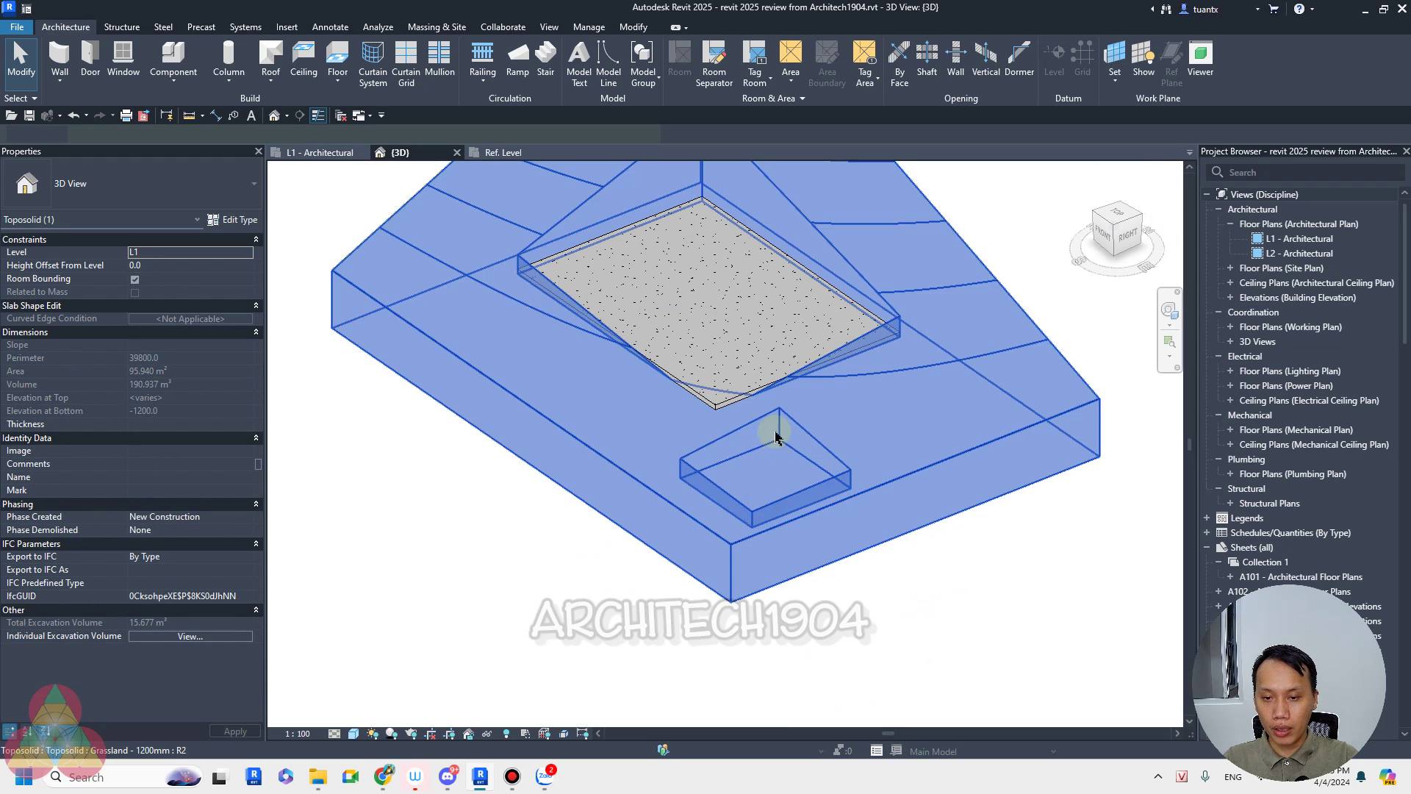
key(Escape)
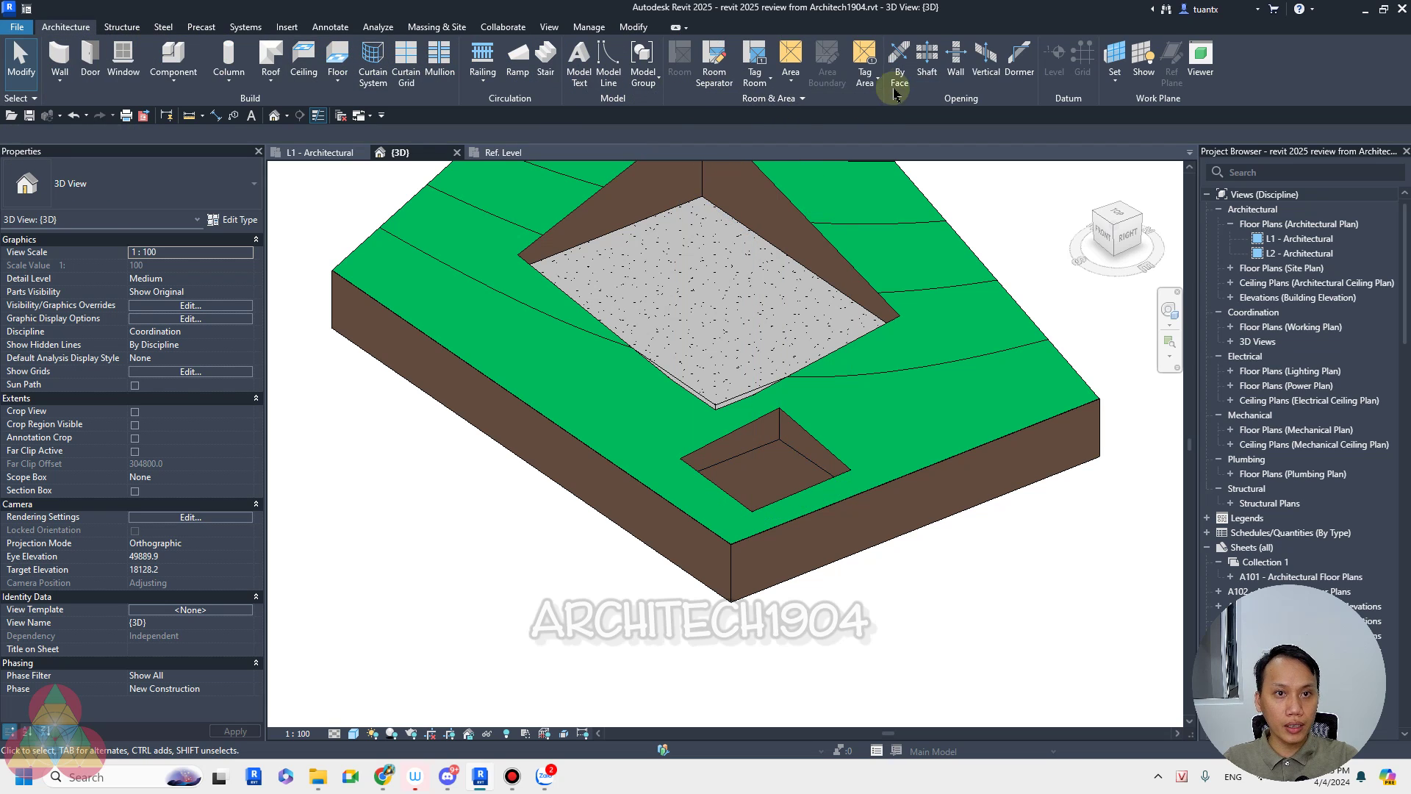
Step: Place a shaft opening over the small pit, extend it through the toposolid, then view L1 - Architectural
click(929, 66)
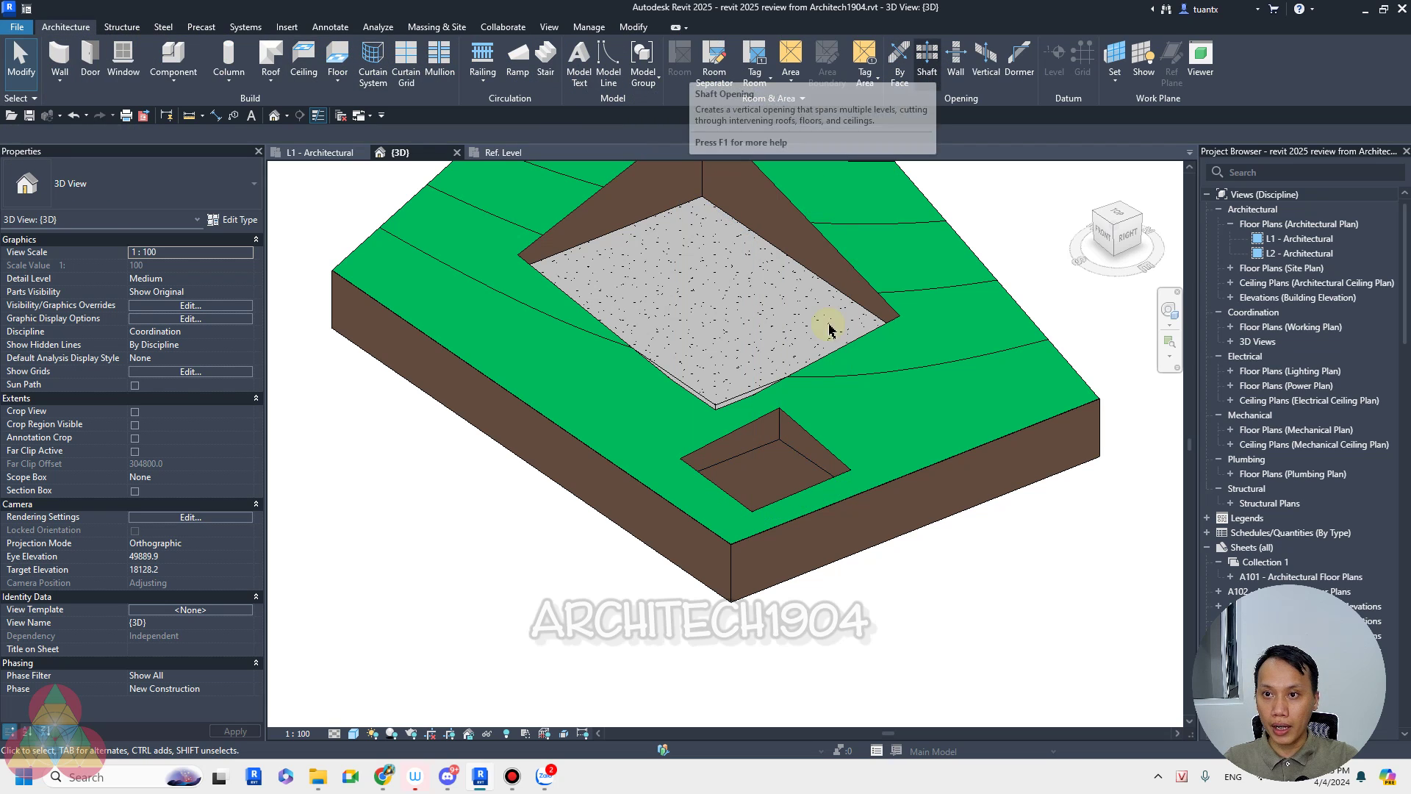
click(784, 427)
drag(769, 501, 707, 651)
click(707, 652)
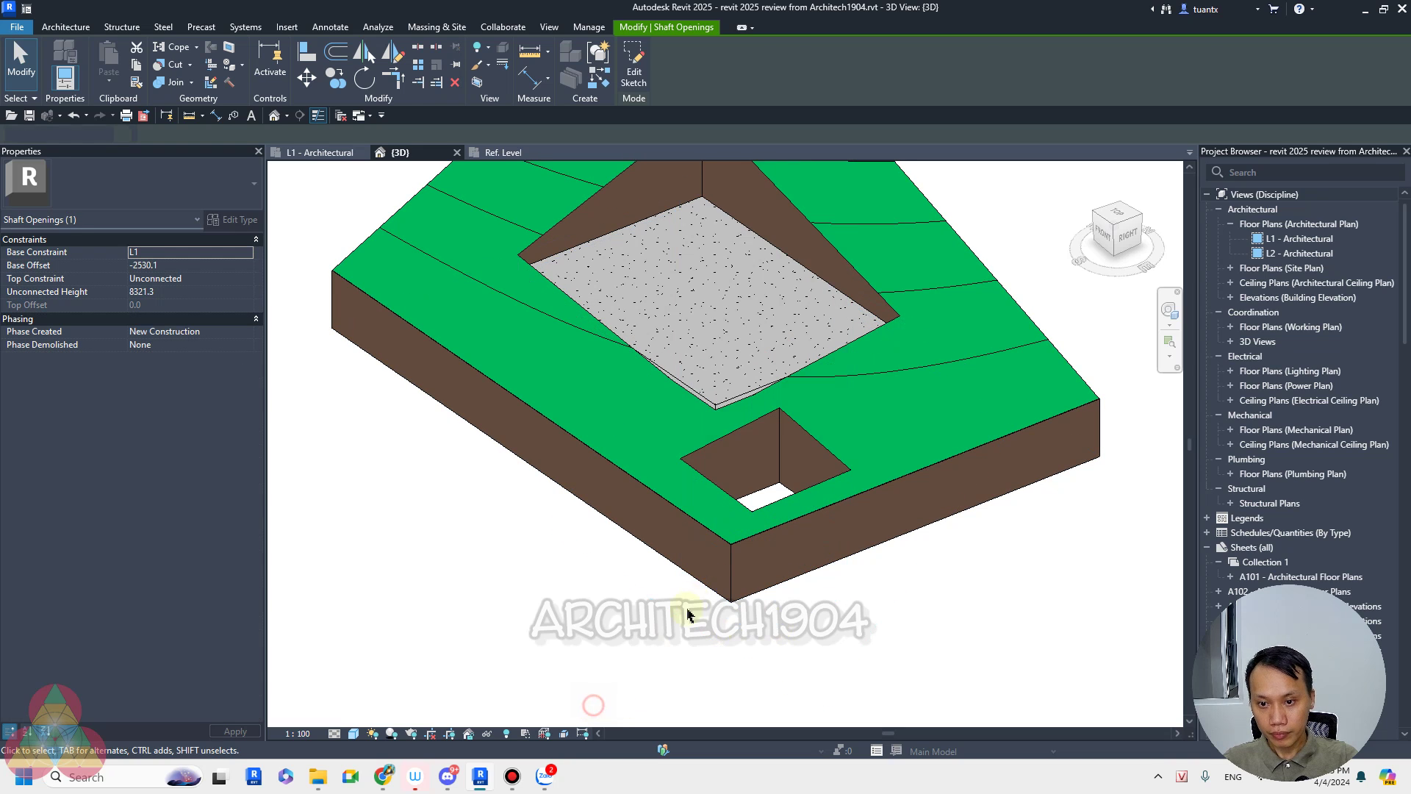
shift+middle_drag(707, 652, 904, 9)
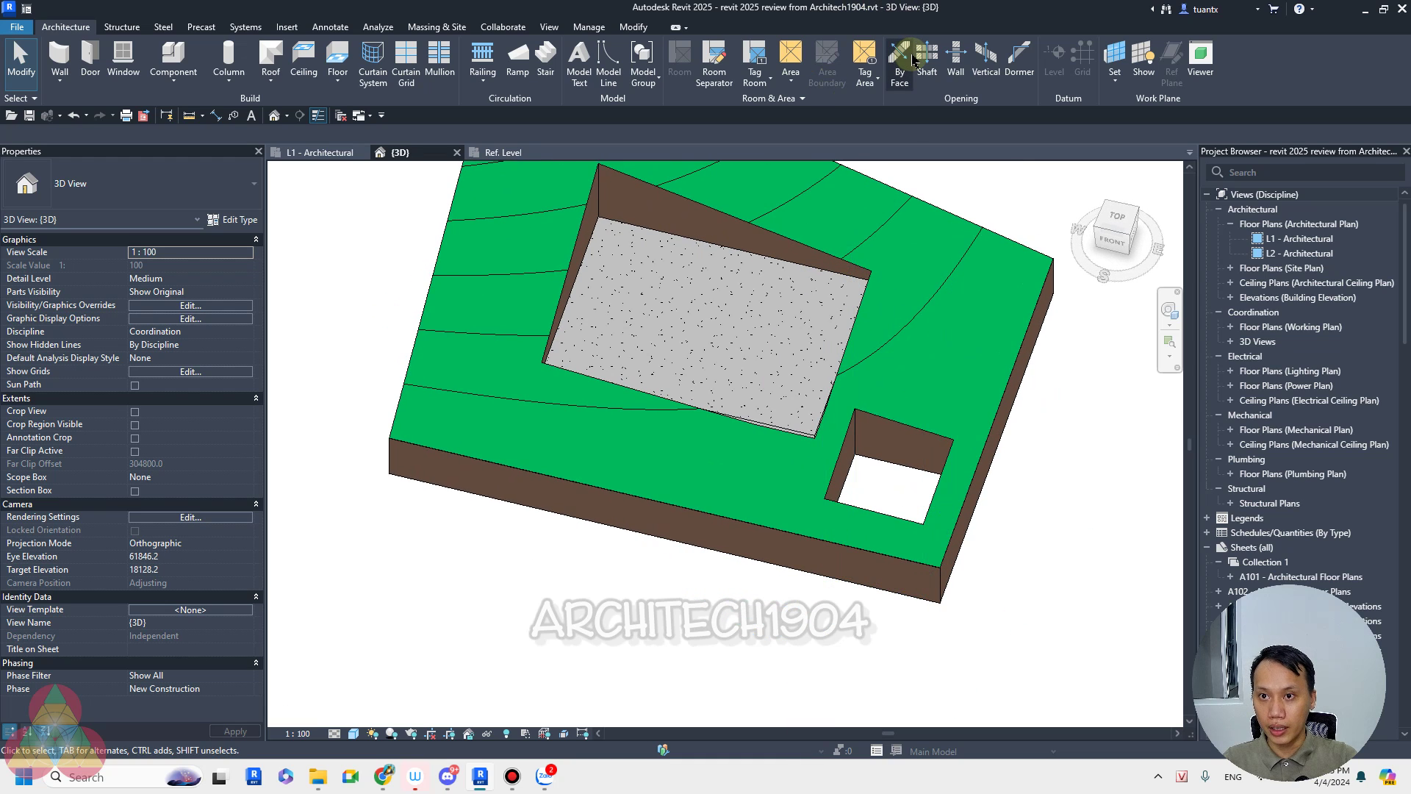
scroll(544, 332, down, 4)
shift+middle_drag(555, 469, 473, 409)
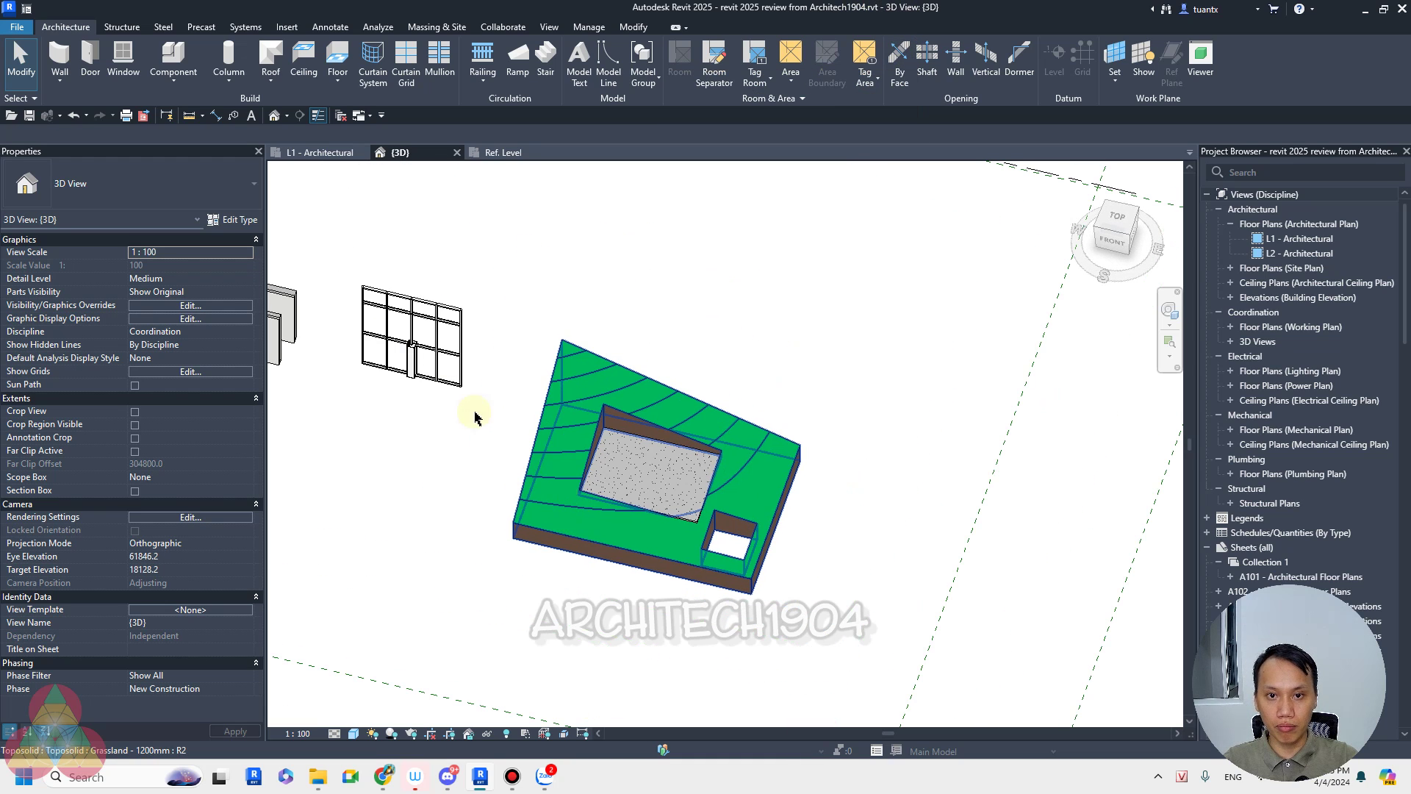
click(323, 152)
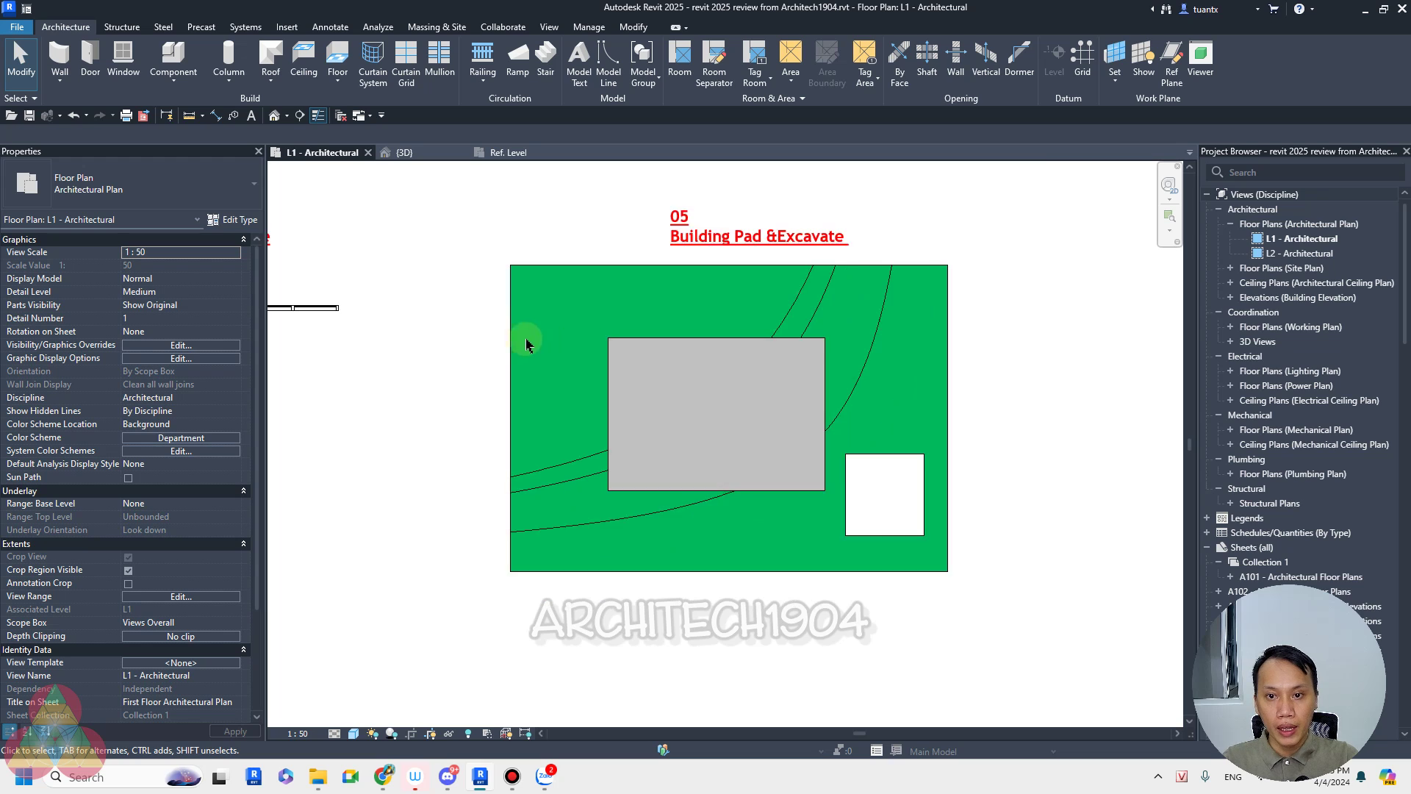
Step: Zoom to section 06 on the L1 plan and window-select its three leader text notes
scroll(526, 337, down, 3)
scroll(412, 441, up, 3)
scroll(415, 457, up, 2)
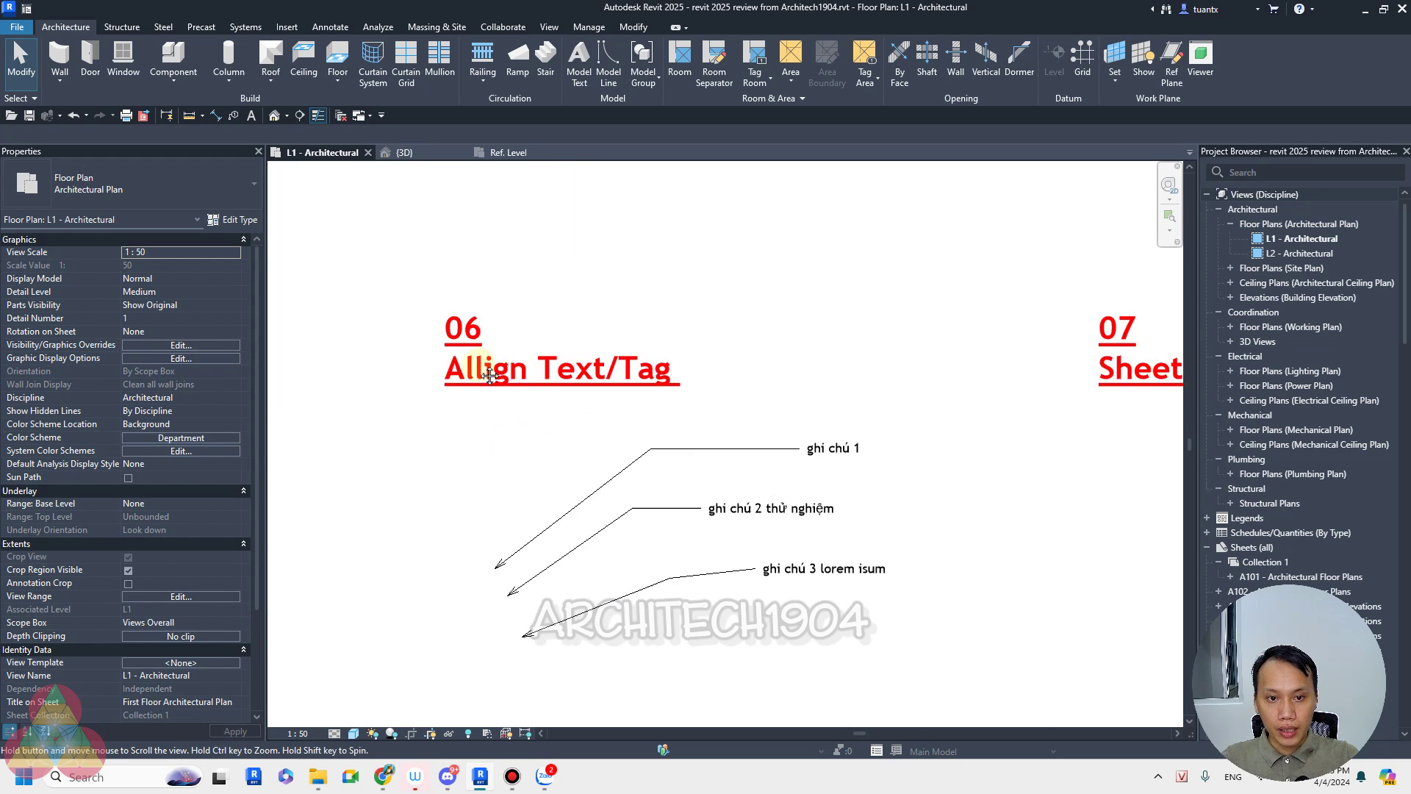
middle_drag(477, 423, 488, 372)
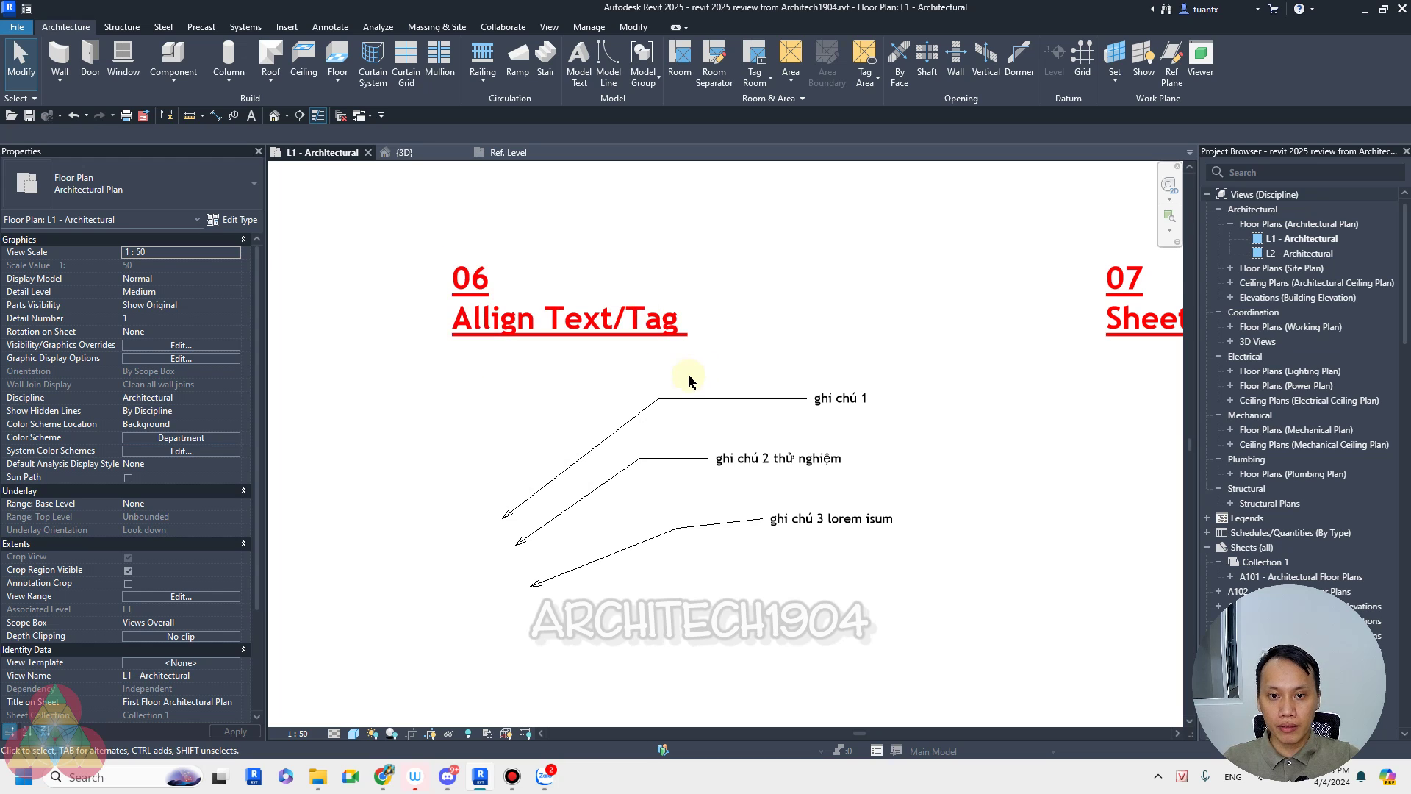
scroll(588, 345, up, 2)
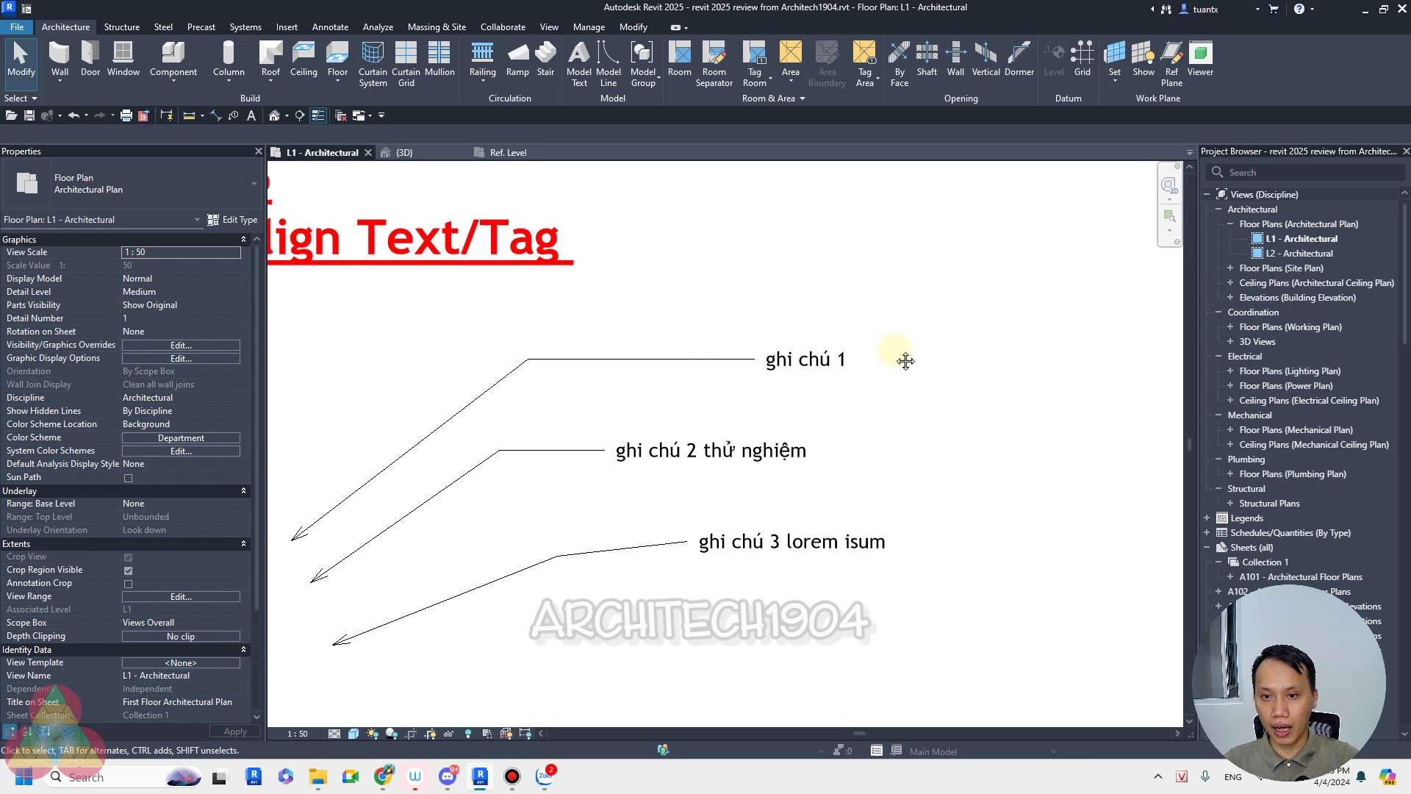
scroll(906, 361, down, 2)
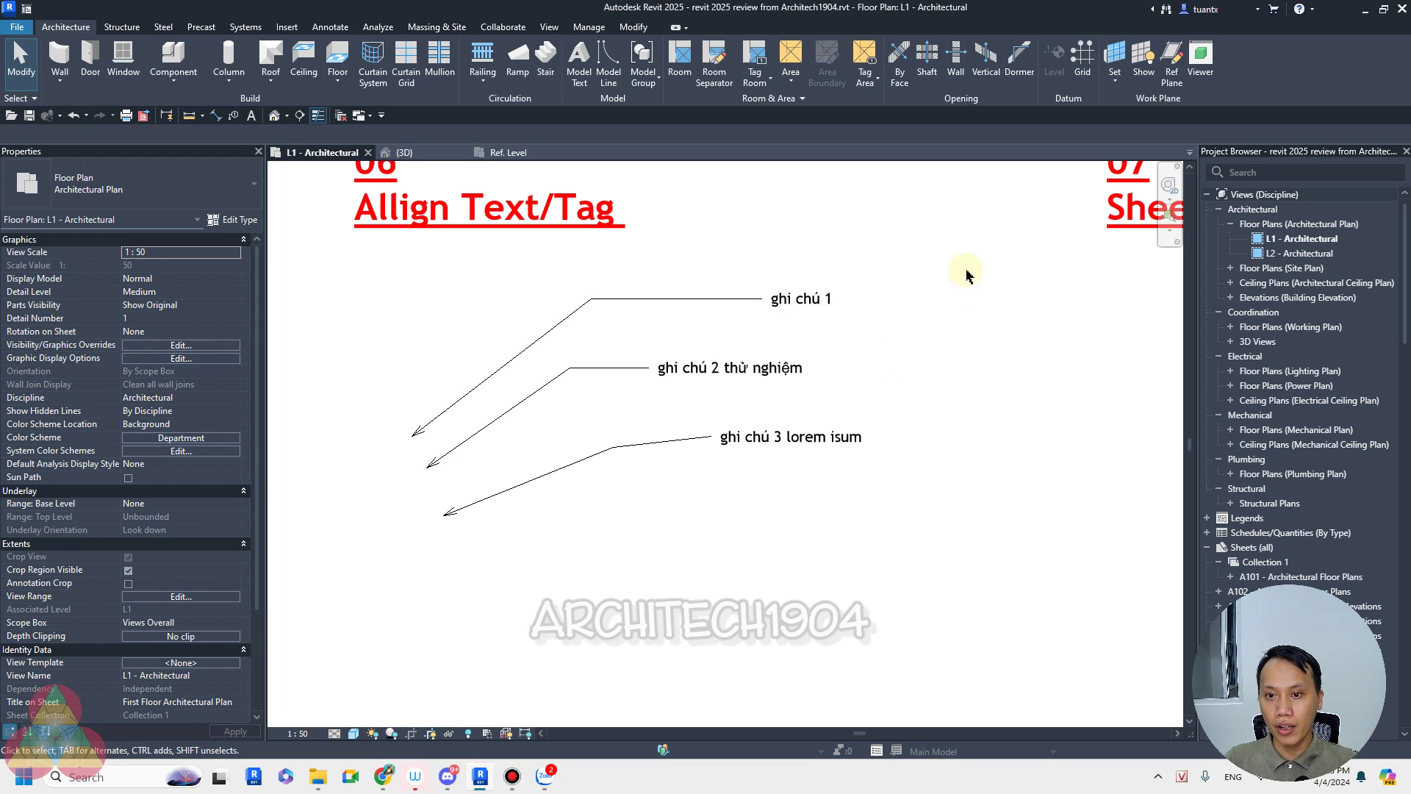
drag(826, 404, 696, 515)
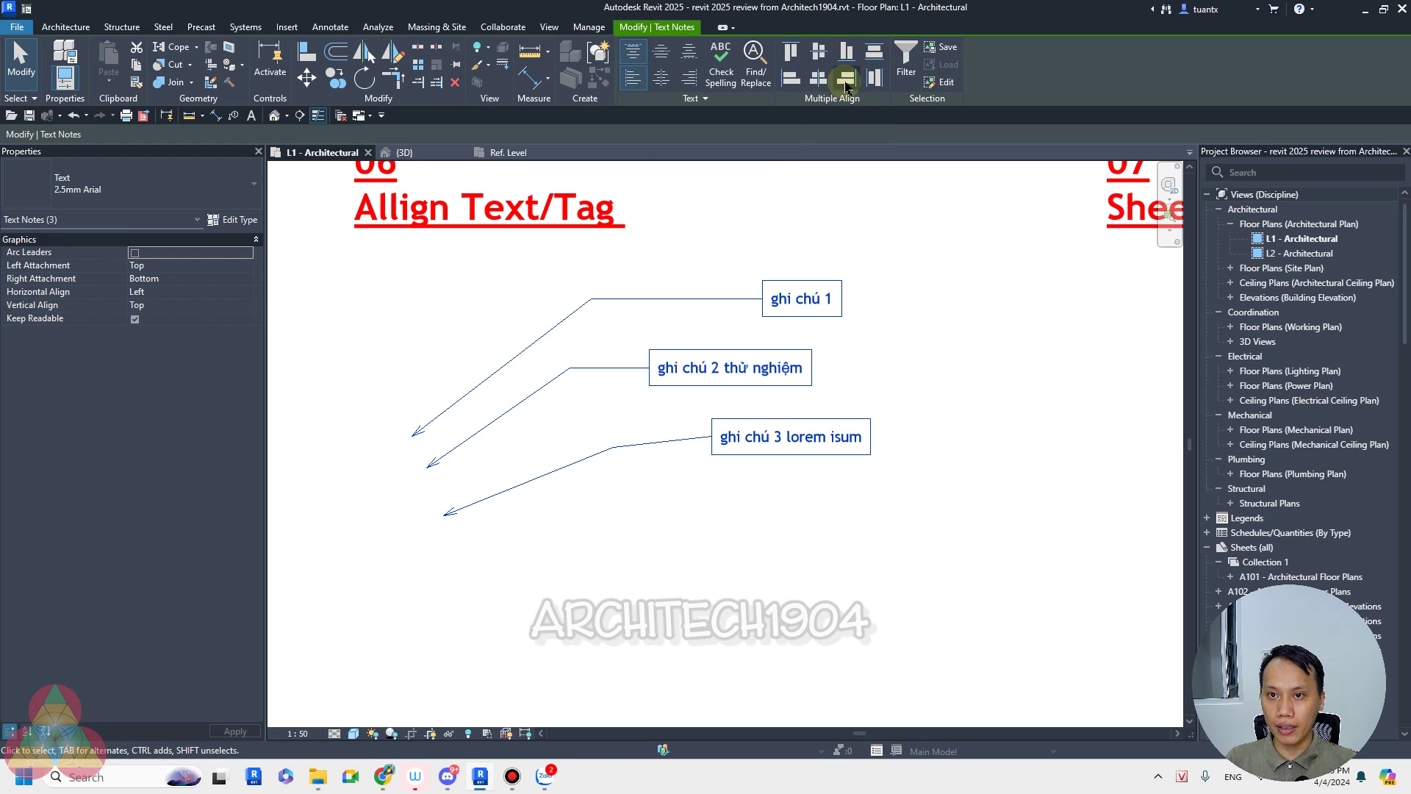
Step: Align the three leader notes left, then right, and deselect them with the section 06 title visible
click(788, 83)
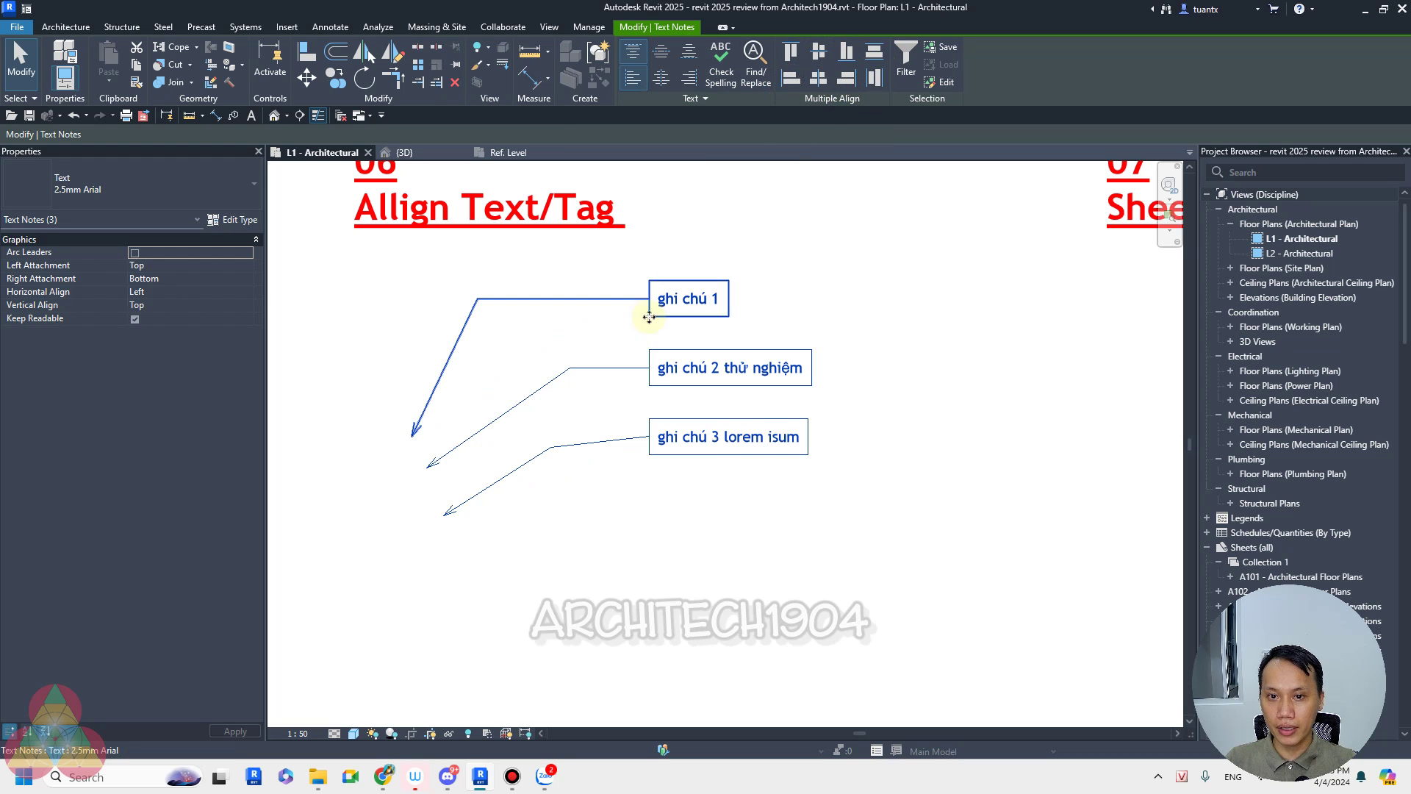
click(856, 81)
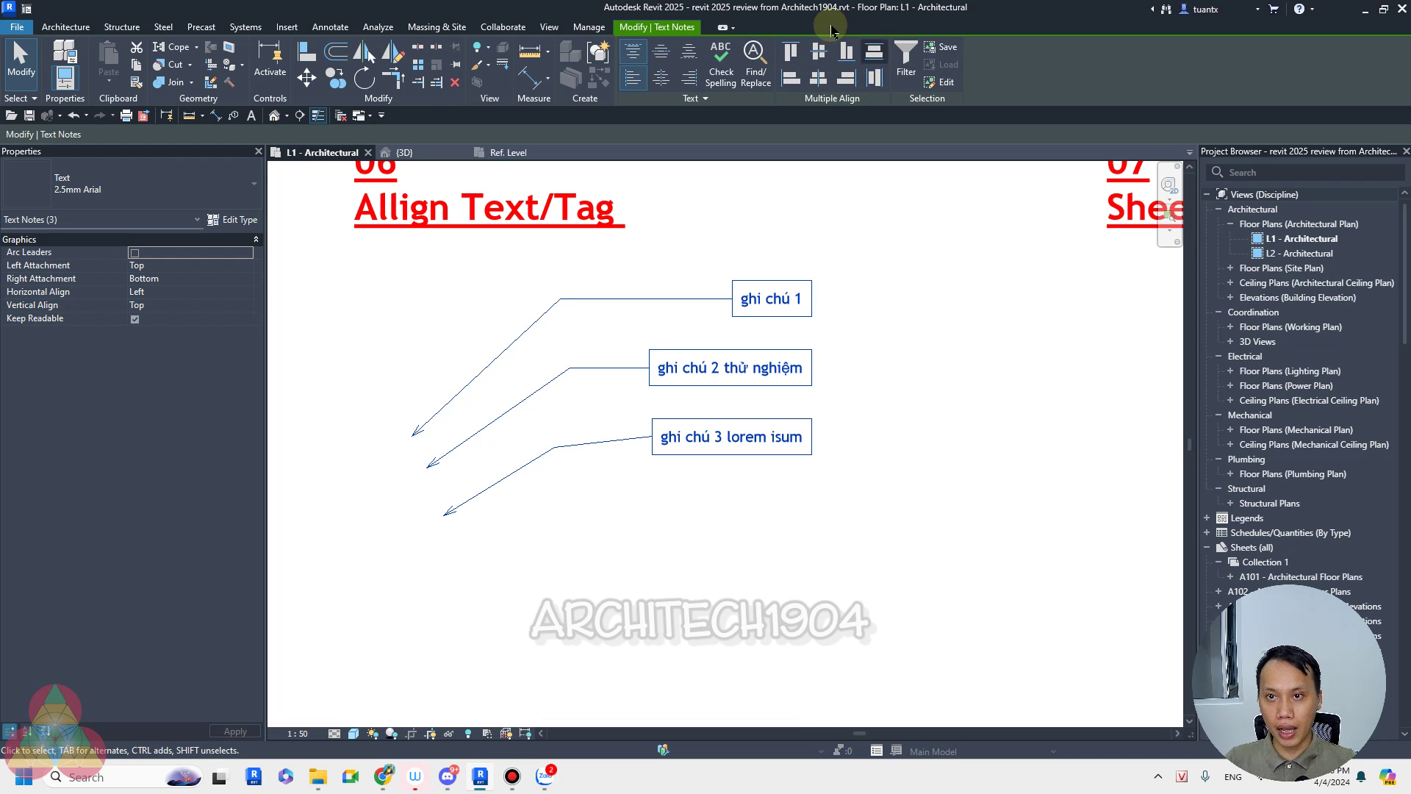
click(910, 291)
scroll(910, 291, down, 1)
middle_drag(904, 311, 803, 409)
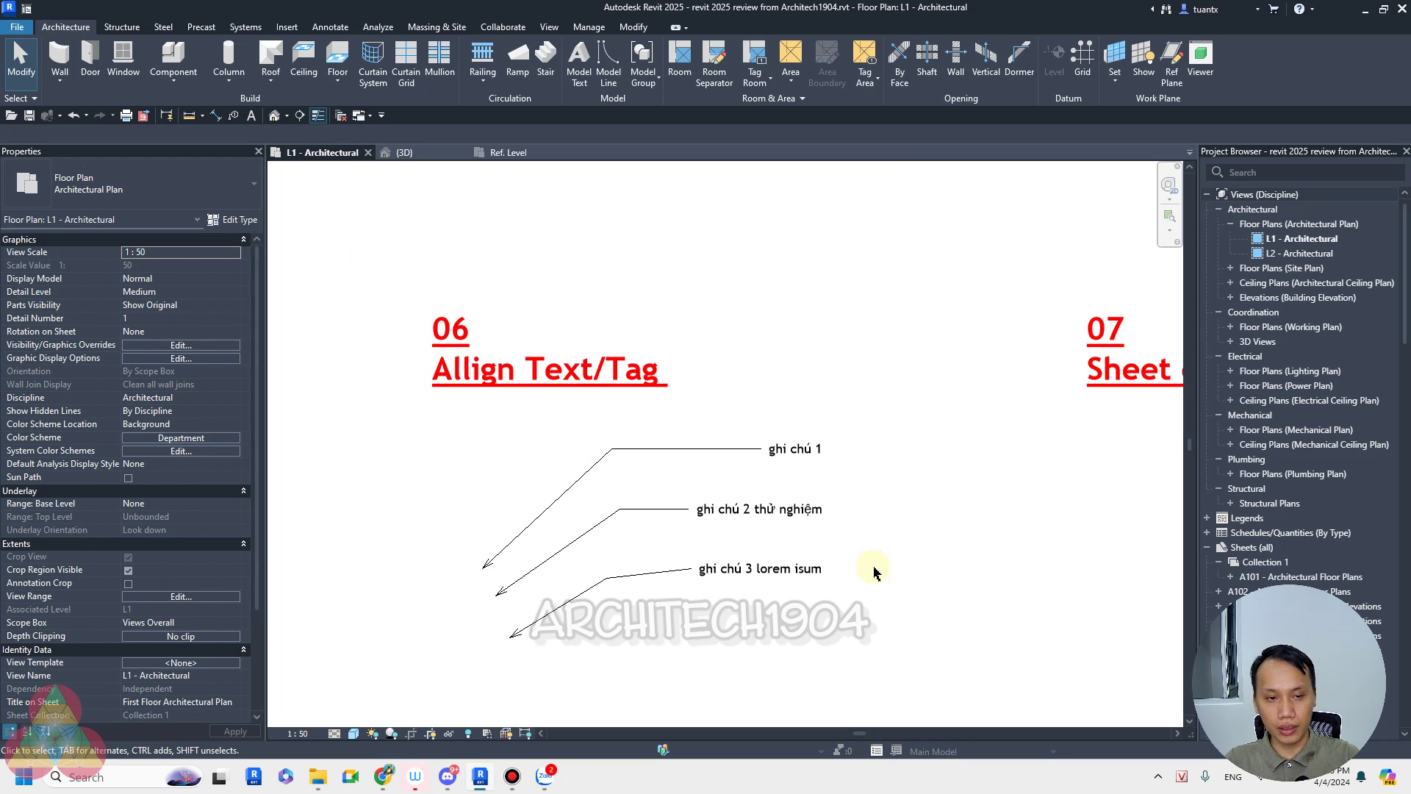
Step: Pan to the 07 Sheet collection section and show Sheets (all) with Collection 1 in the Project Browser
middle_drag(763, 472, 708, 450)
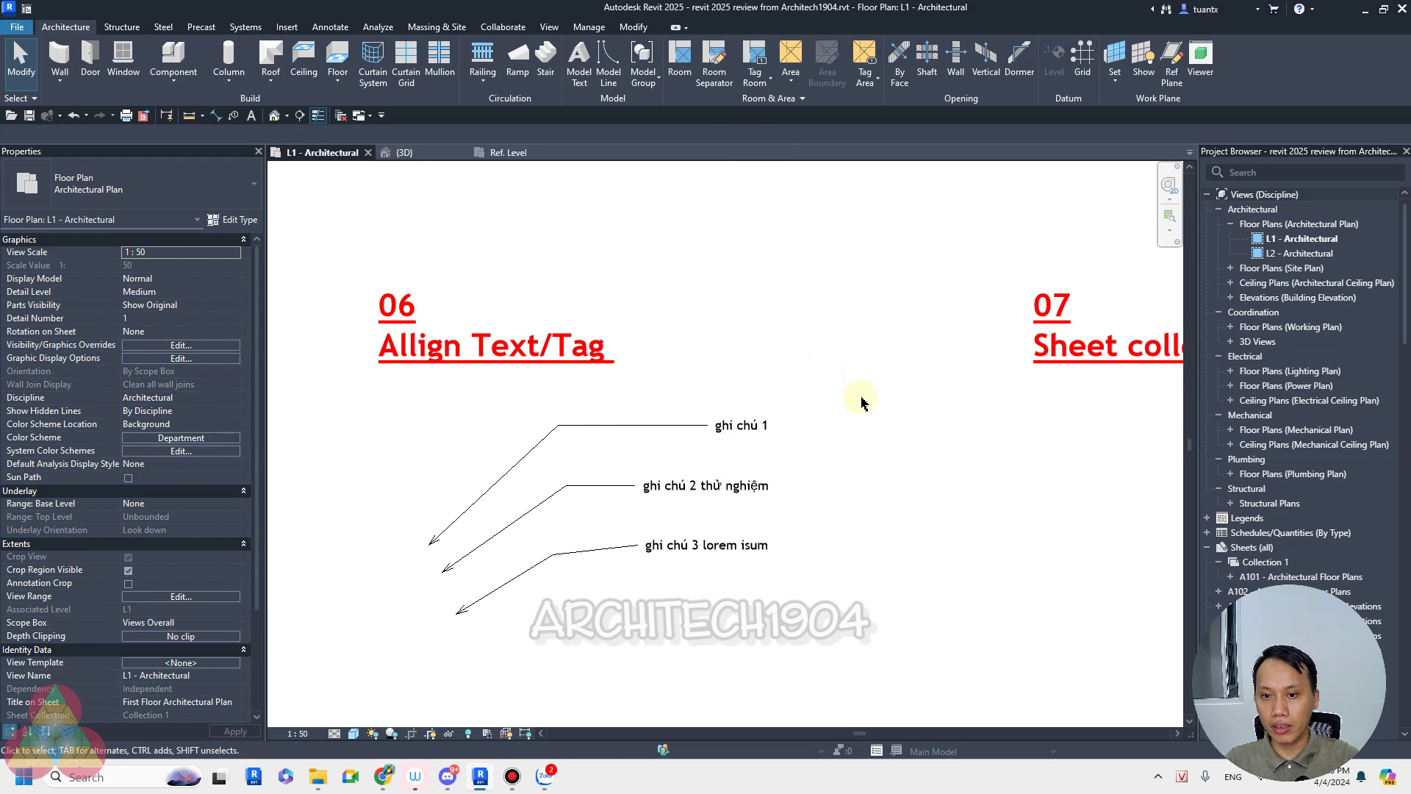
mouse_move(889, 408)
middle_down()
mouse_move(586, 450)
mouse_move(517, 439)
middle_up()
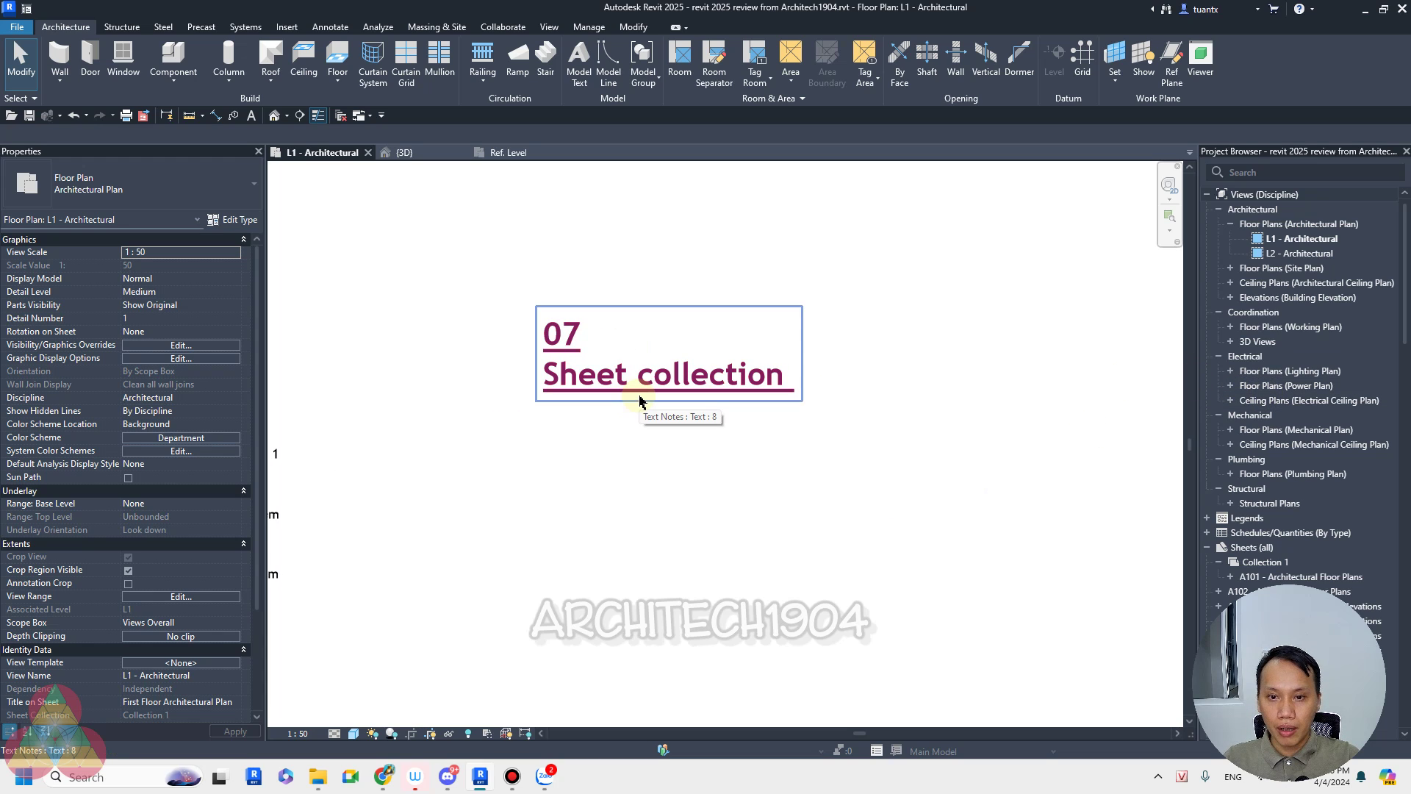
scroll(1235, 437, down, 1)
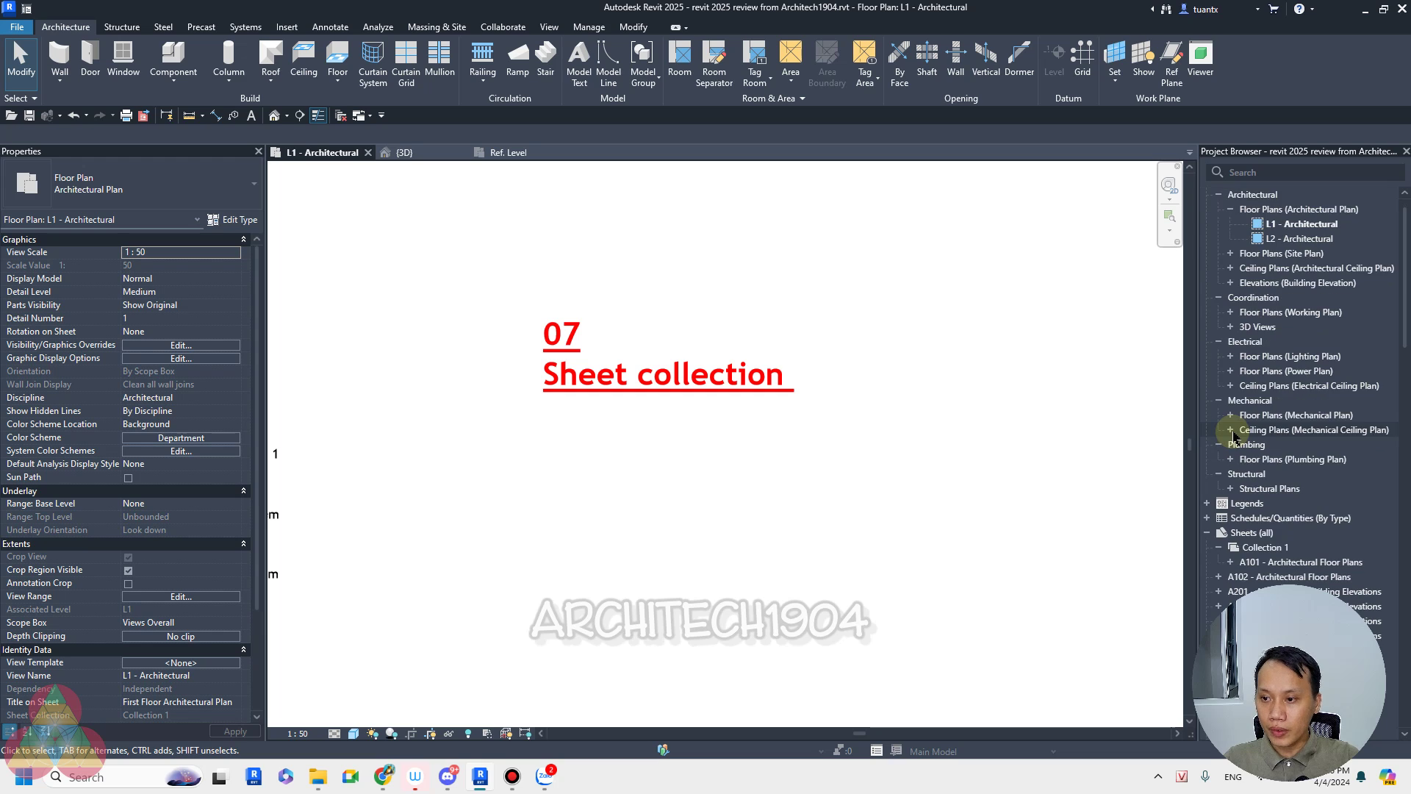
scroll(1235, 437, down, 1)
scroll(1234, 438, down, 1)
scroll(1235, 438, down, 4)
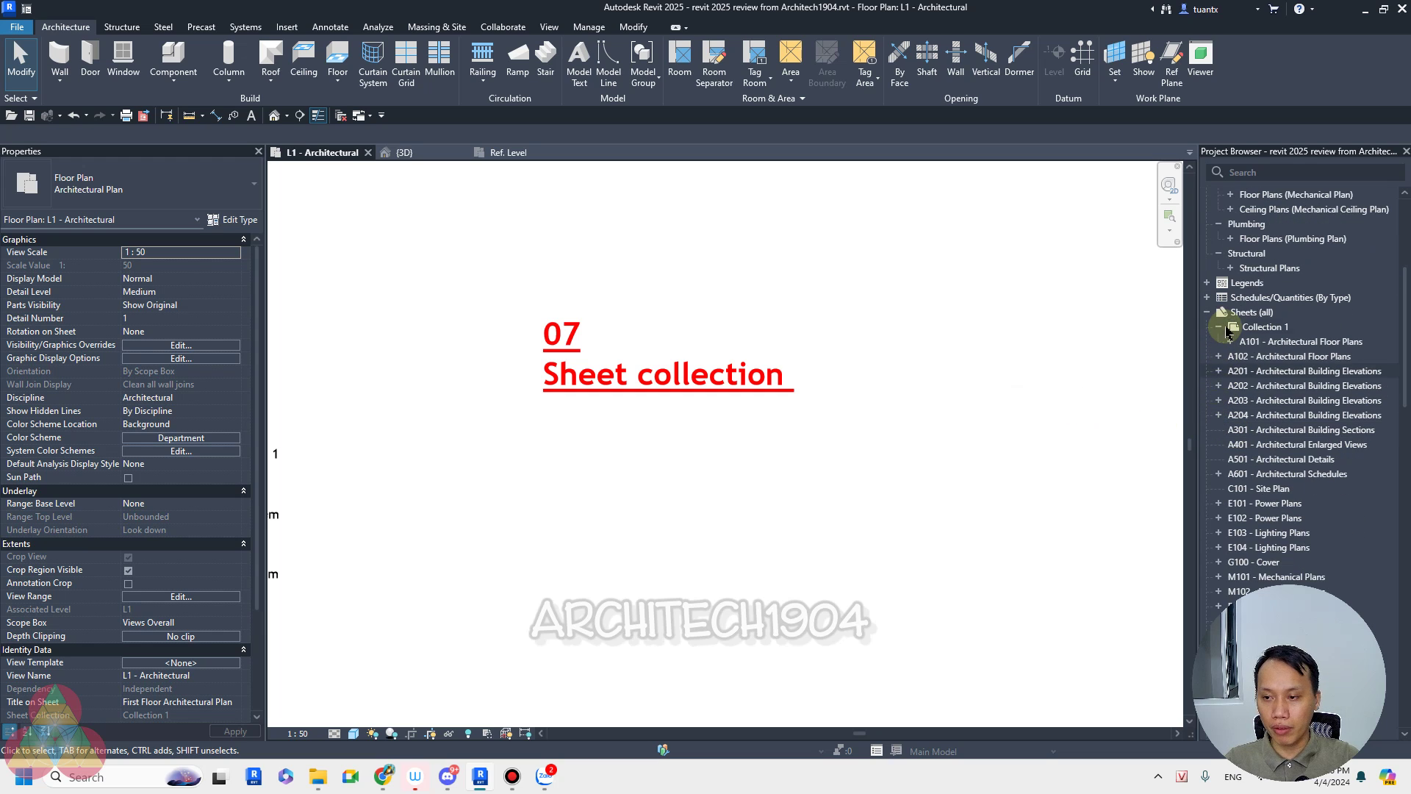
scroll(1224, 323, down, 1)
scroll(1235, 297, down, 1)
click(1246, 285)
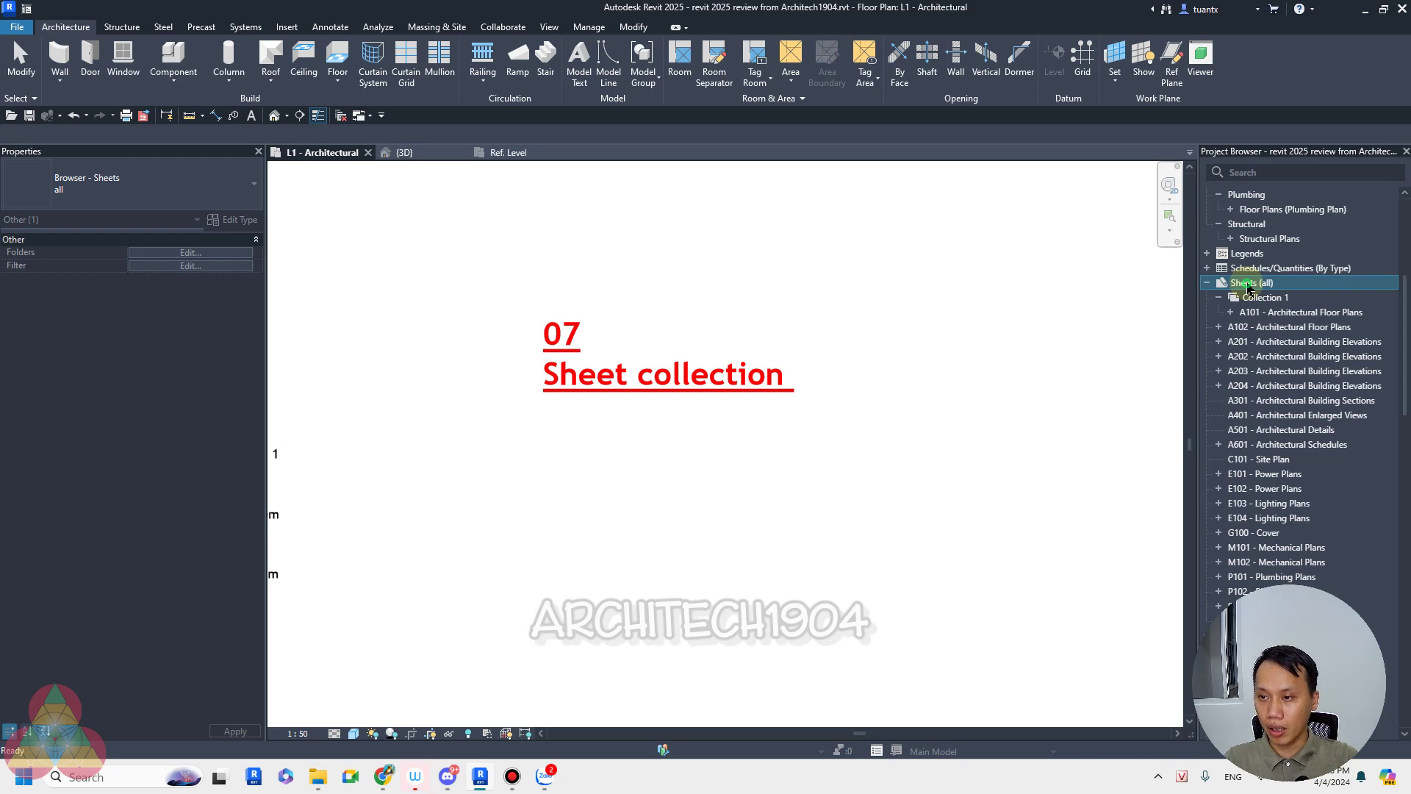
right_click(1248, 286)
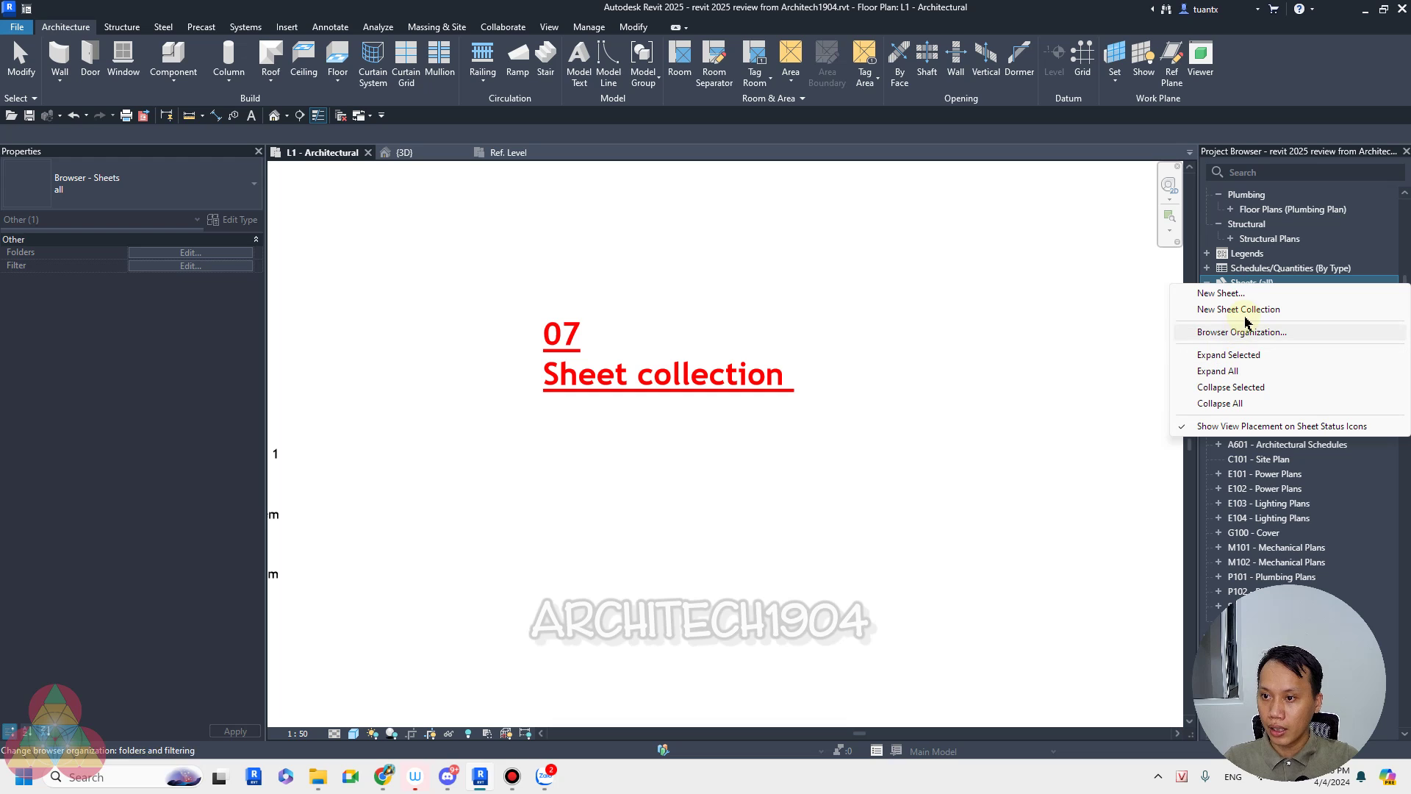
click(1248, 309)
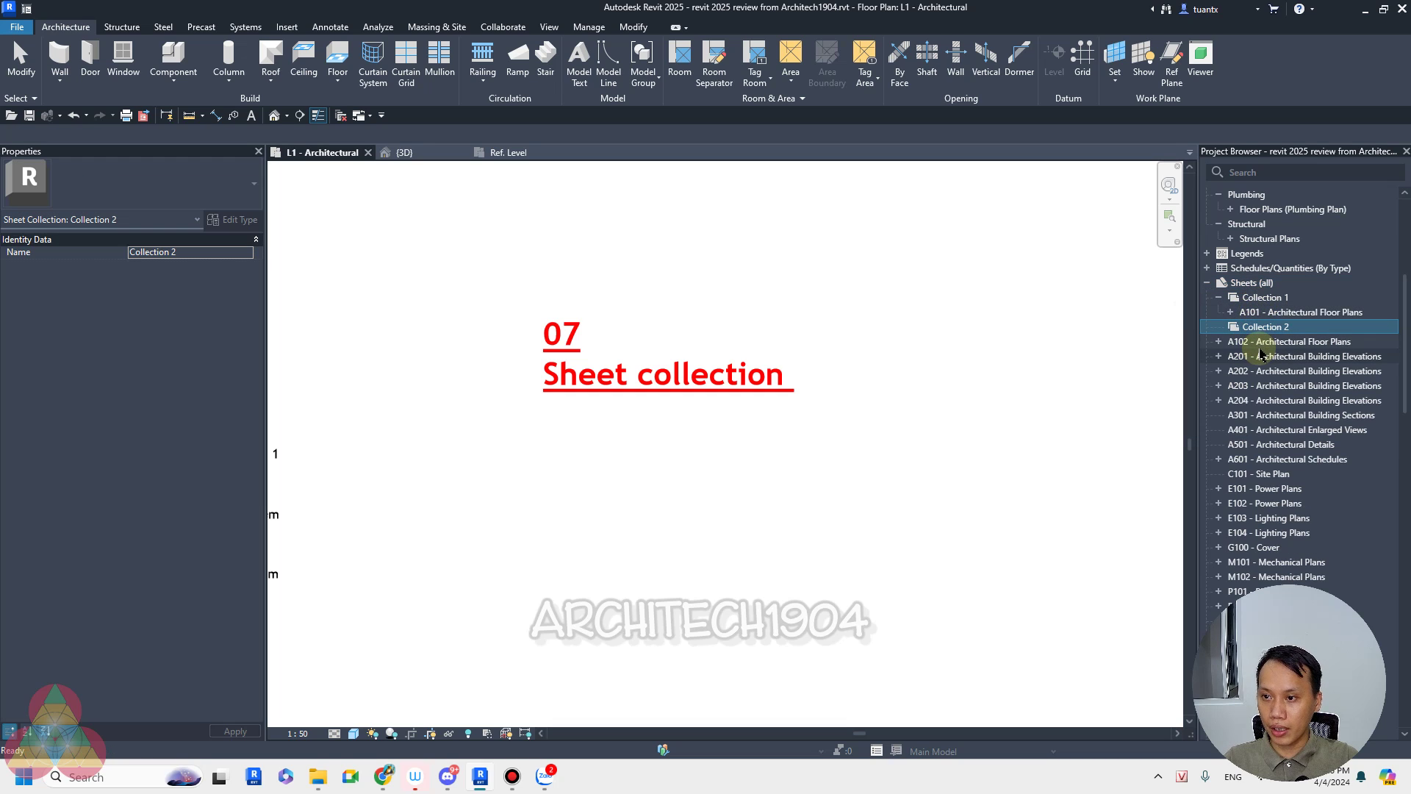
click(1265, 342)
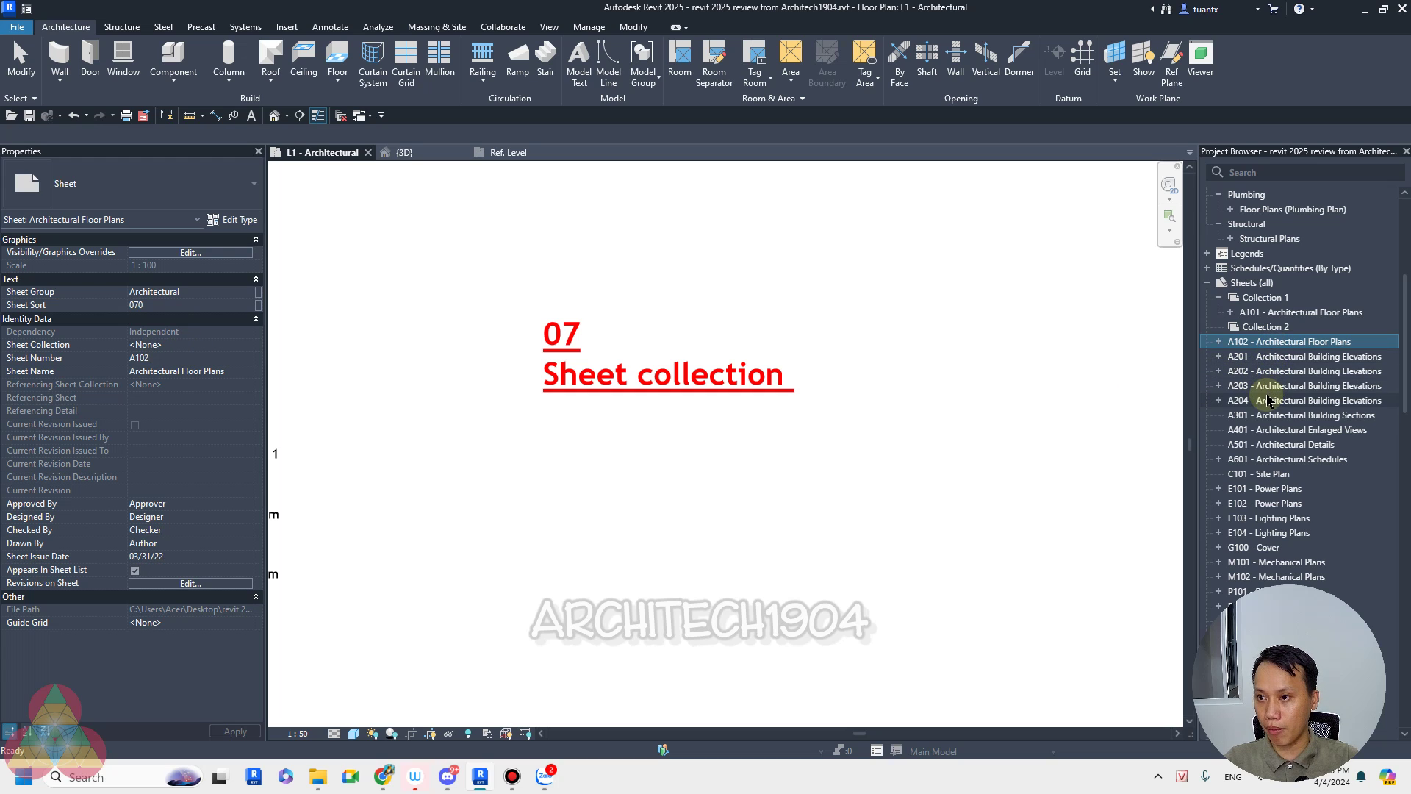
shift+click(1266, 400)
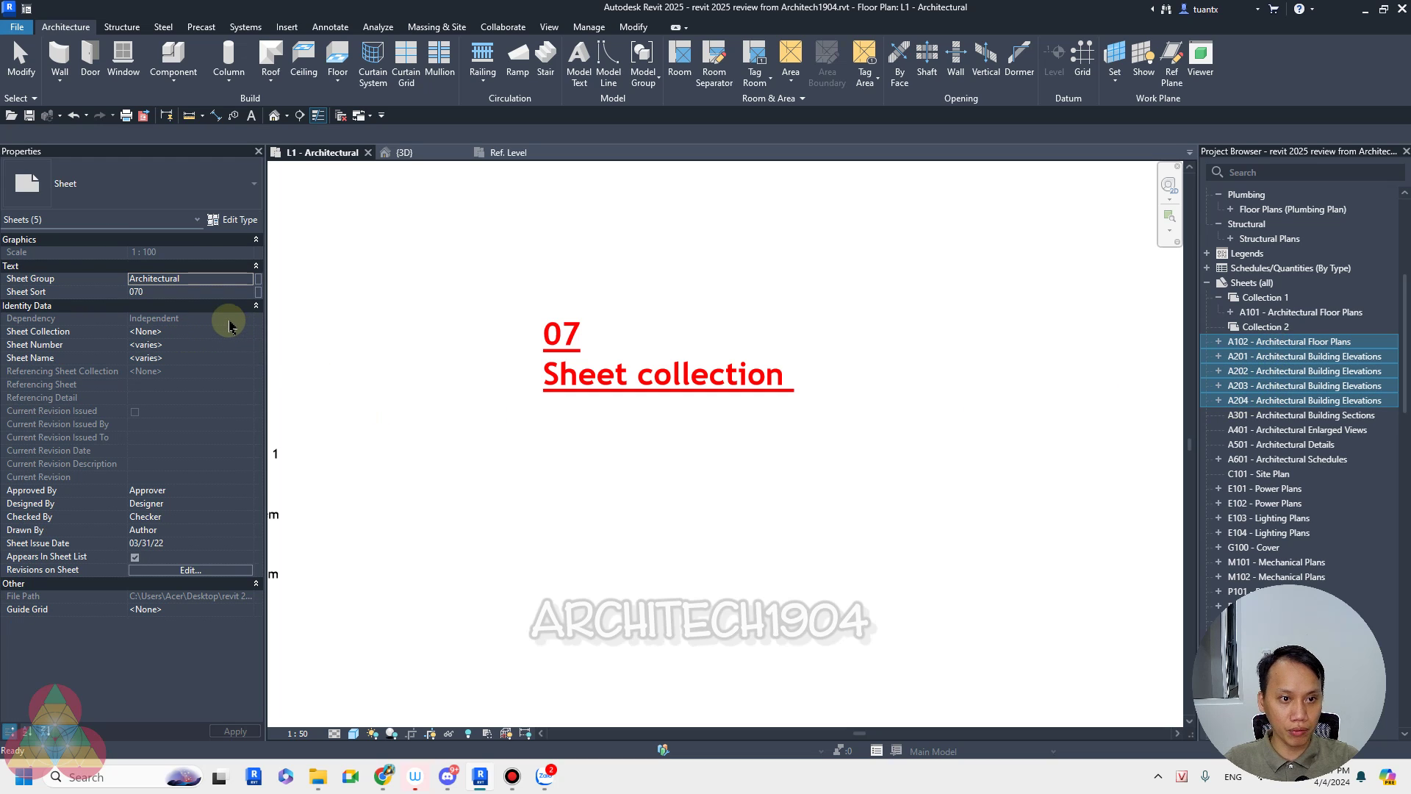
click(213, 333)
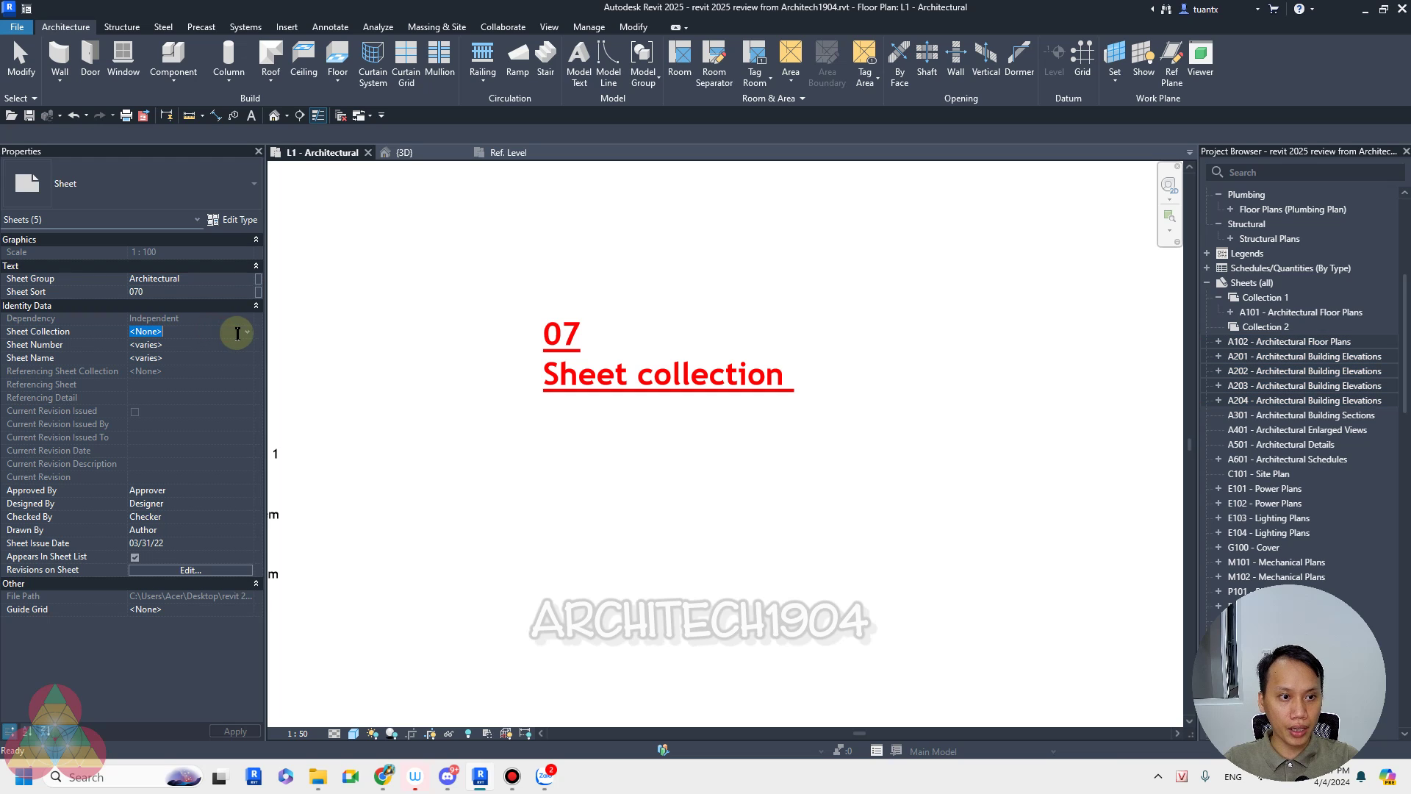
click(247, 331)
click(161, 370)
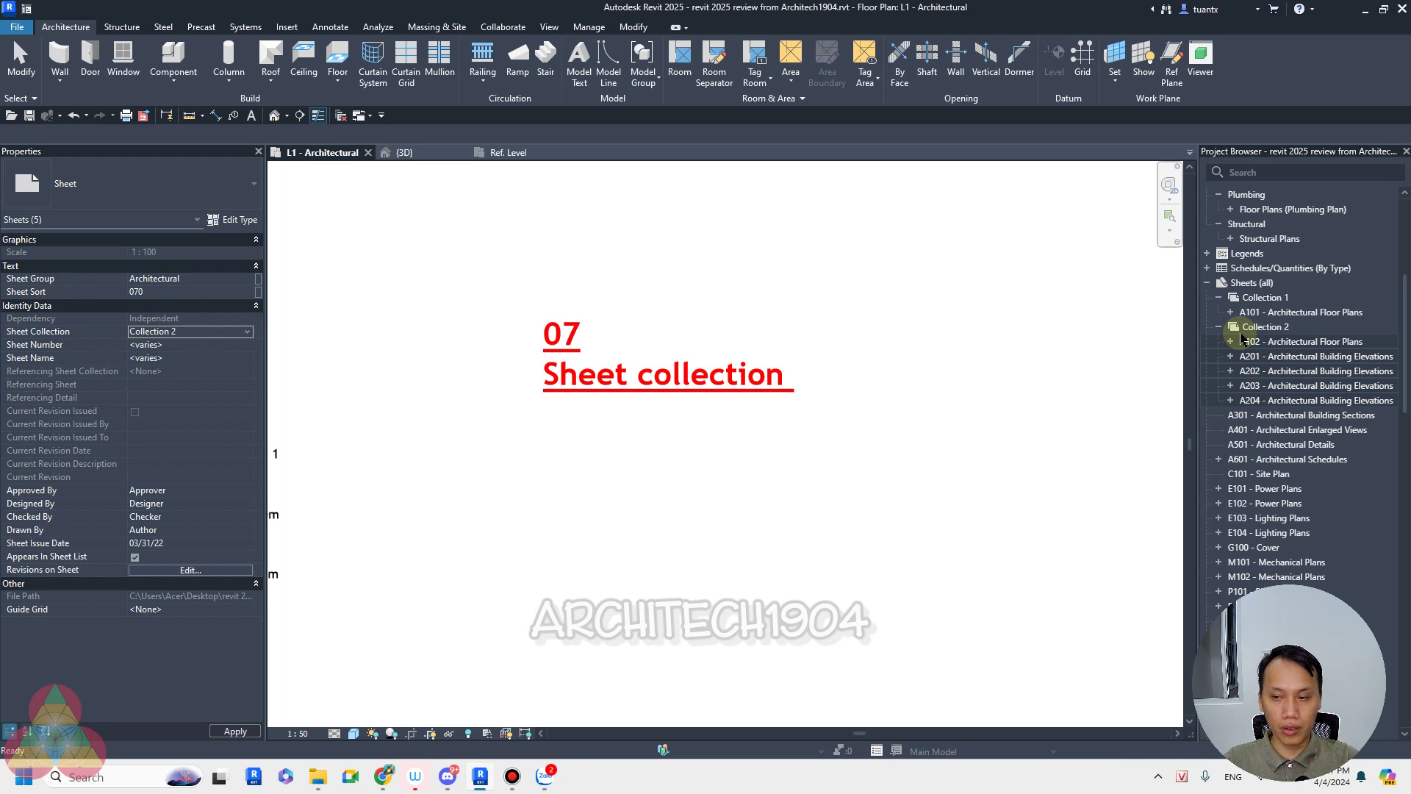
click(1249, 328)
right_click(1249, 328)
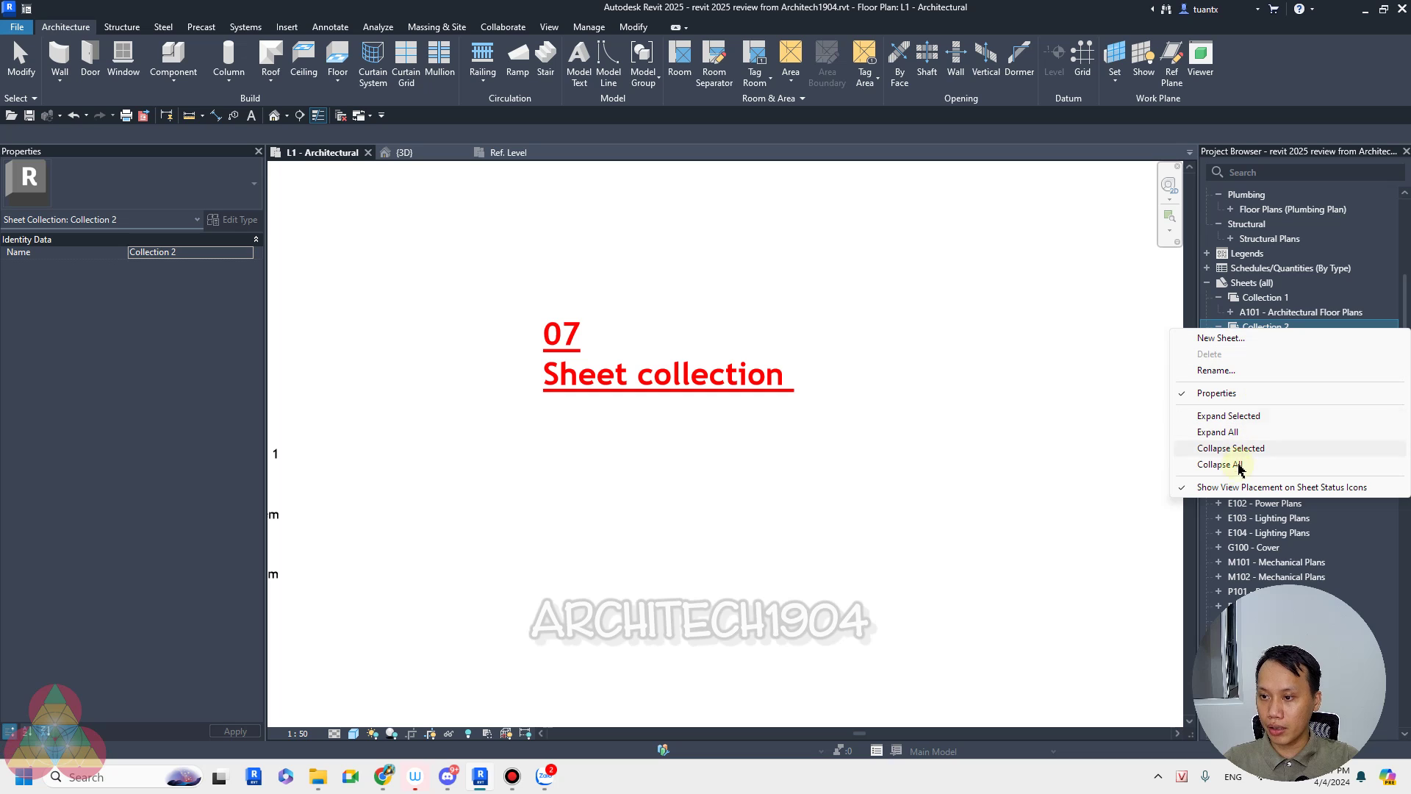
click(1097, 419)
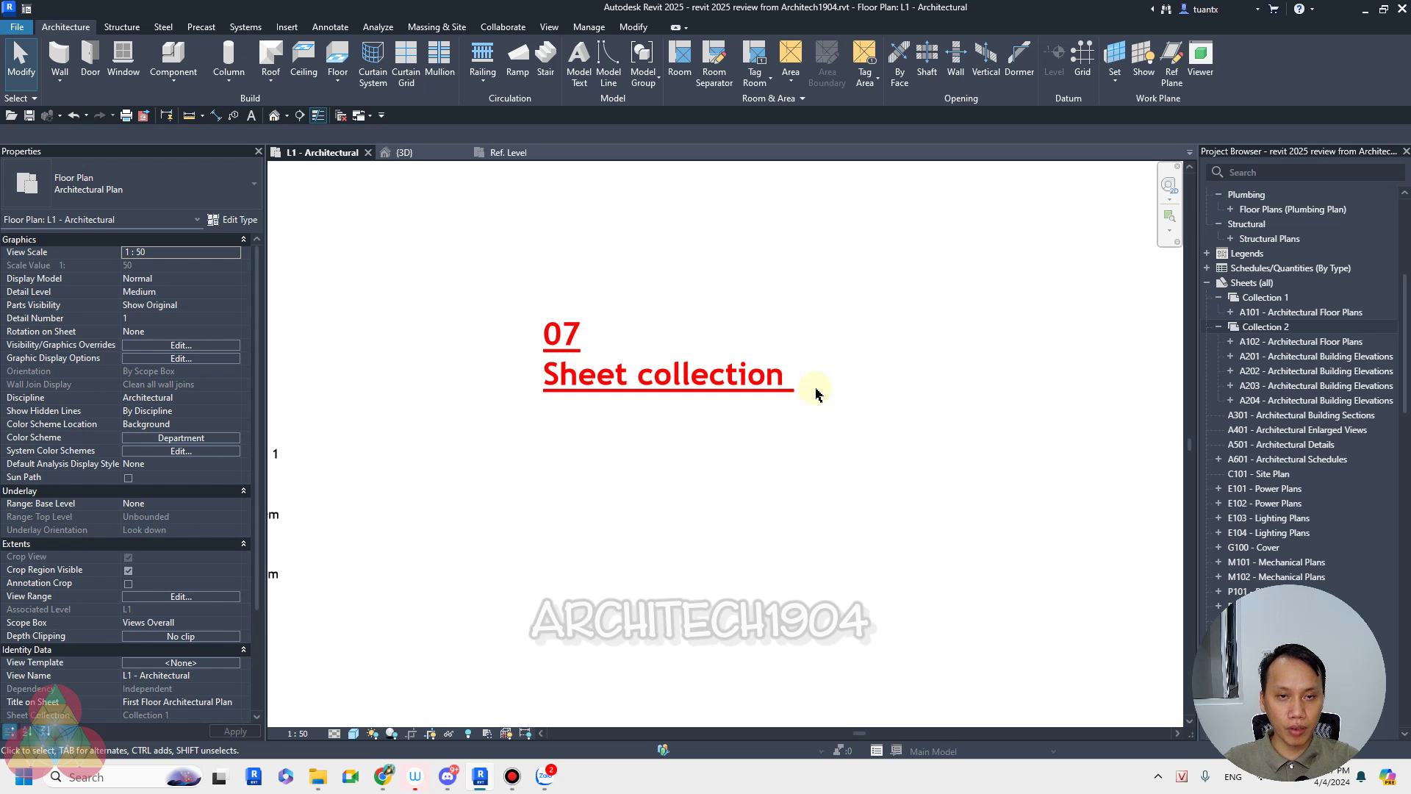
Step: Zoom and pan the L1 plan onto the 08 OptionBar-->Graphic Button note
scroll(837, 387, down, 2)
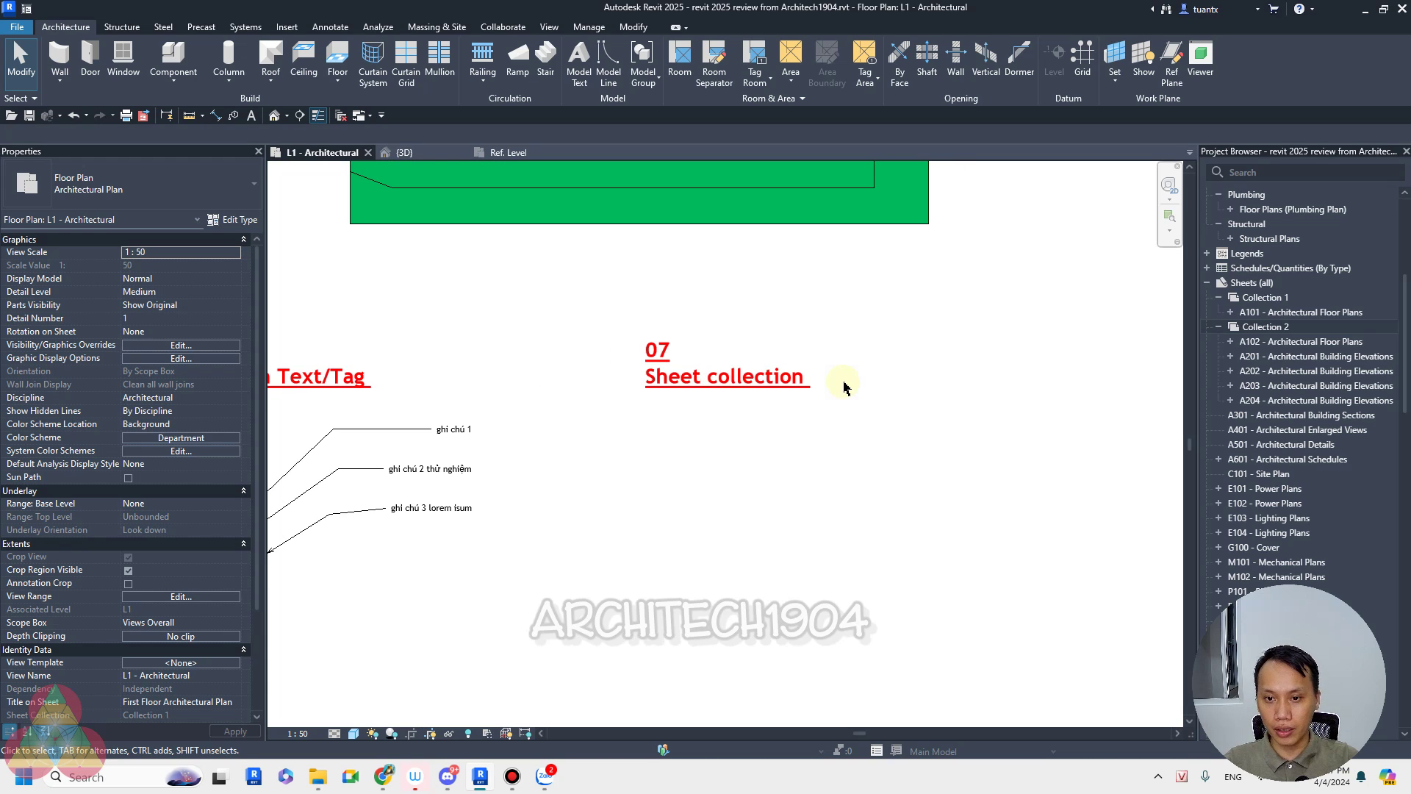
scroll(844, 386, up, 1)
mouse_move(813, 374)
middle_down()
mouse_move(668, 403)
mouse_move(394, 391)
middle_up()
scroll(756, 387, down, 1)
scroll(494, 397, down, 1)
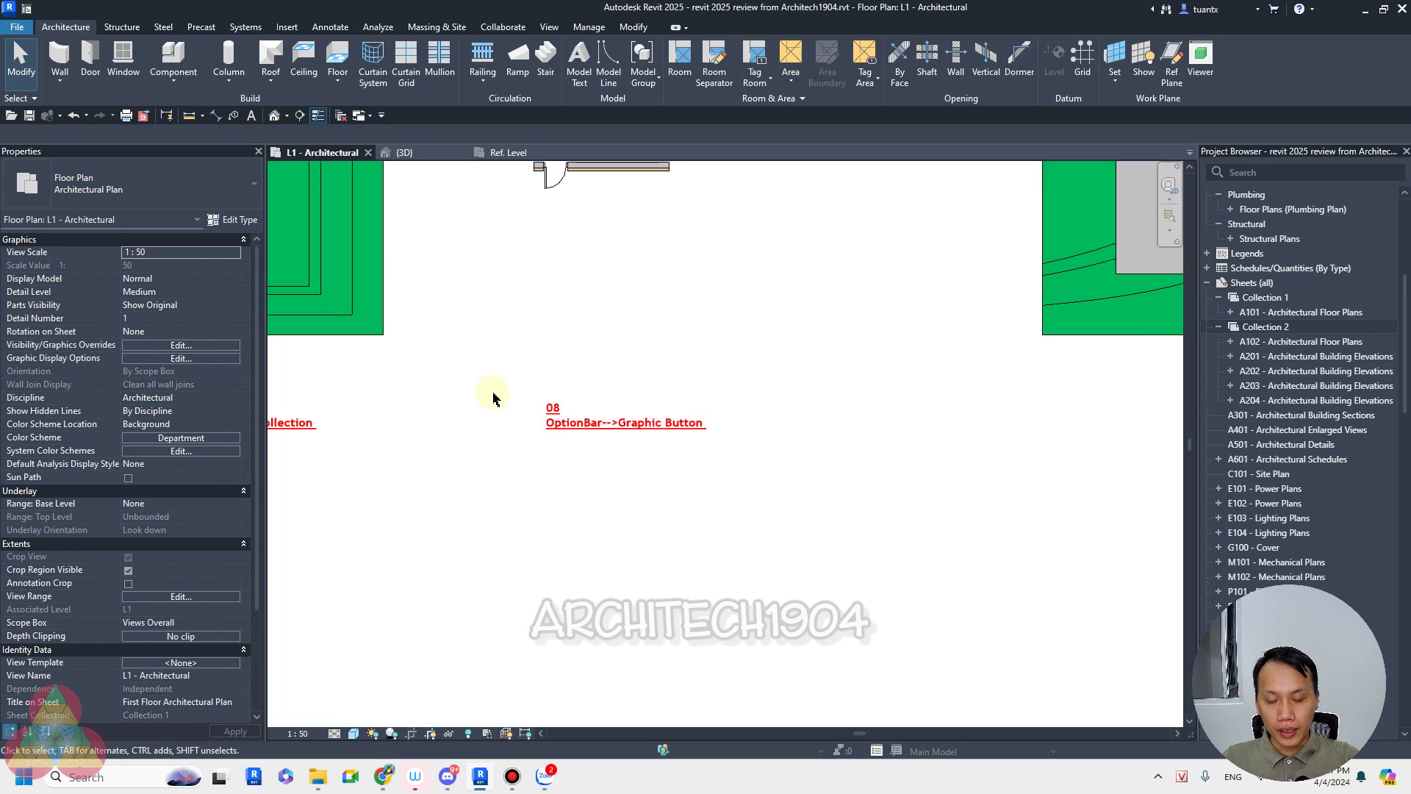
scroll(495, 397, down, 1)
scroll(493, 397, up, 2)
scroll(556, 387, up, 2)
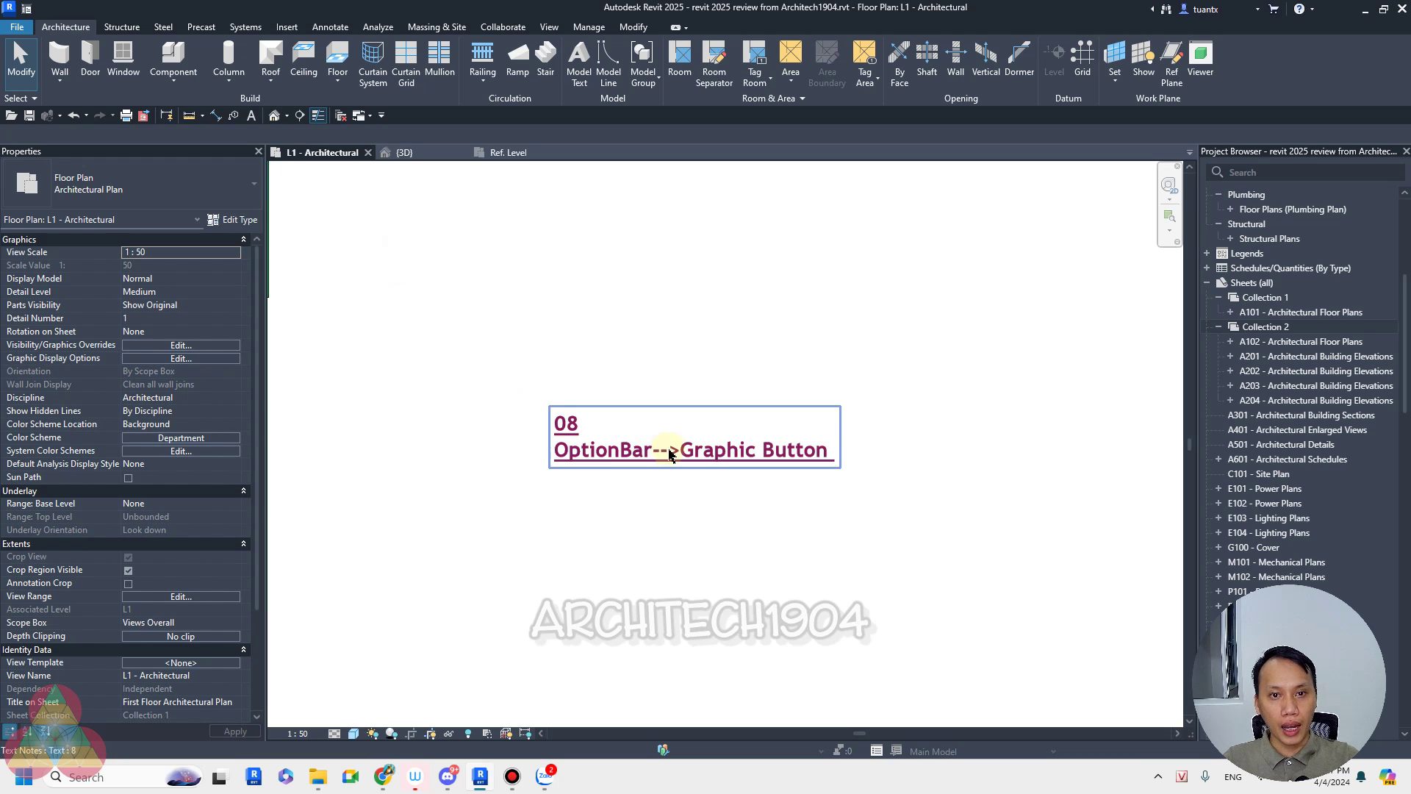
scroll(607, 455, up, 1)
scroll(607, 456, up, 2)
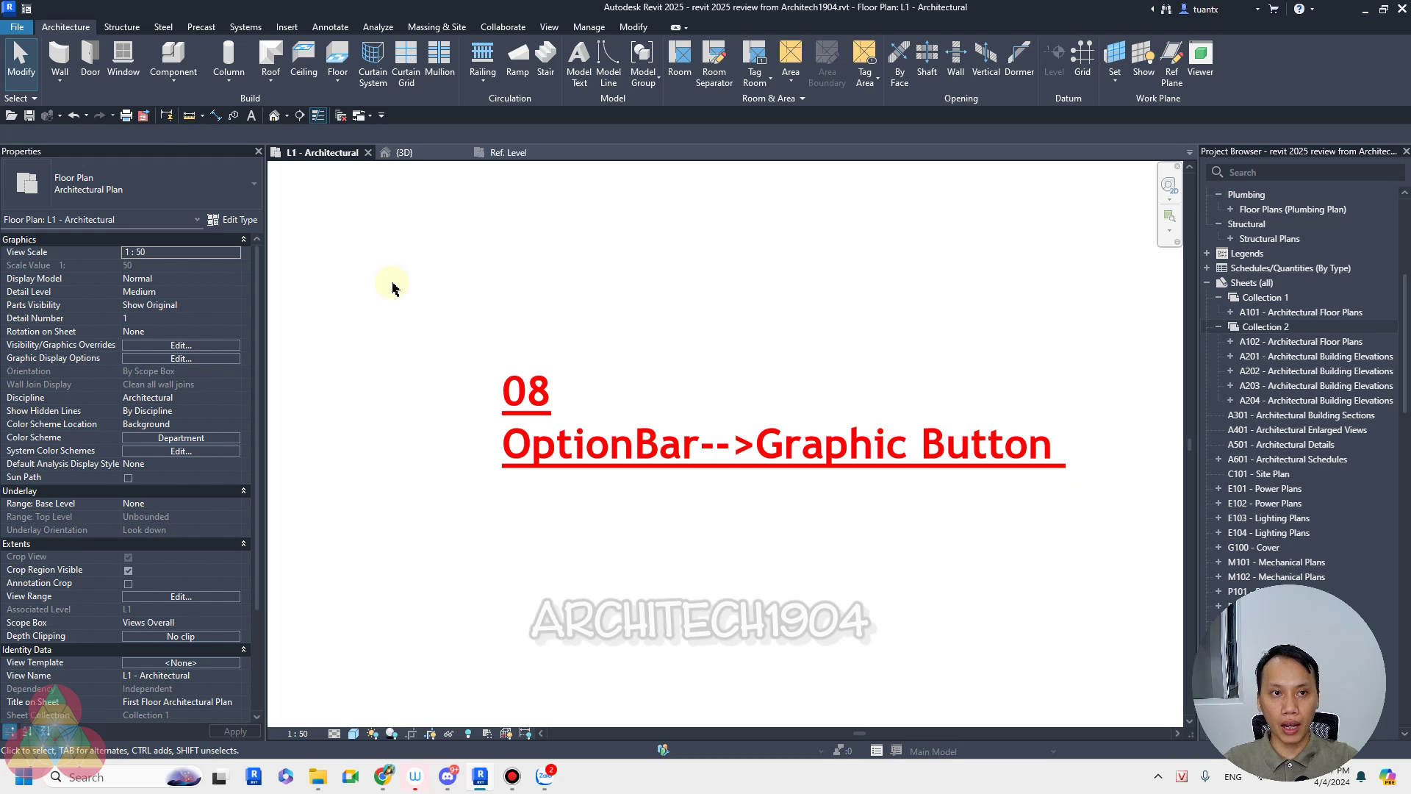
Step: Start and cancel a wall, then pan to example 03 and briefly select its lower wall
click(60, 65)
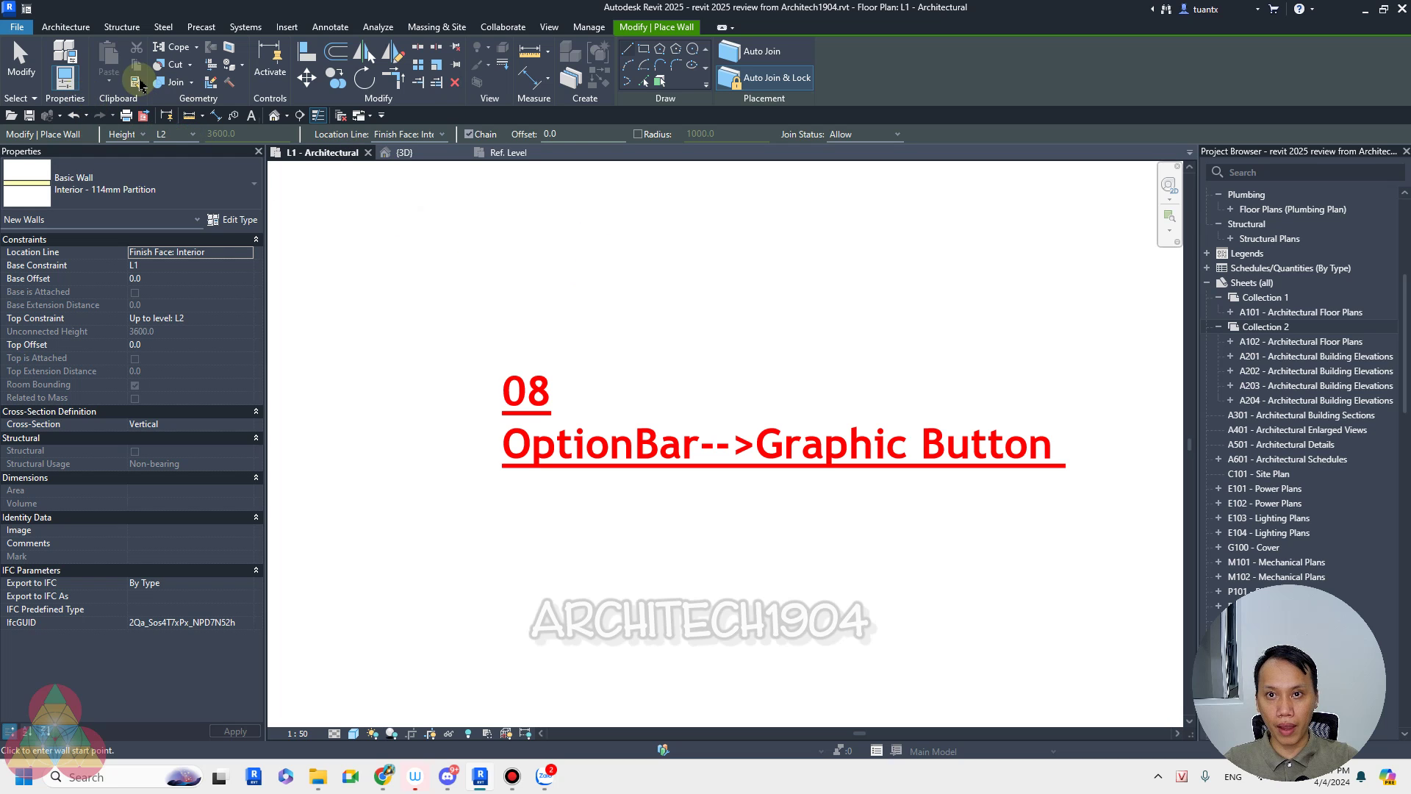
key(Escape)
scroll(457, 315, down, 3)
scroll(457, 315, down, 3)
middle_drag(576, 509, 705, 705)
scroll(671, 450, up, 1)
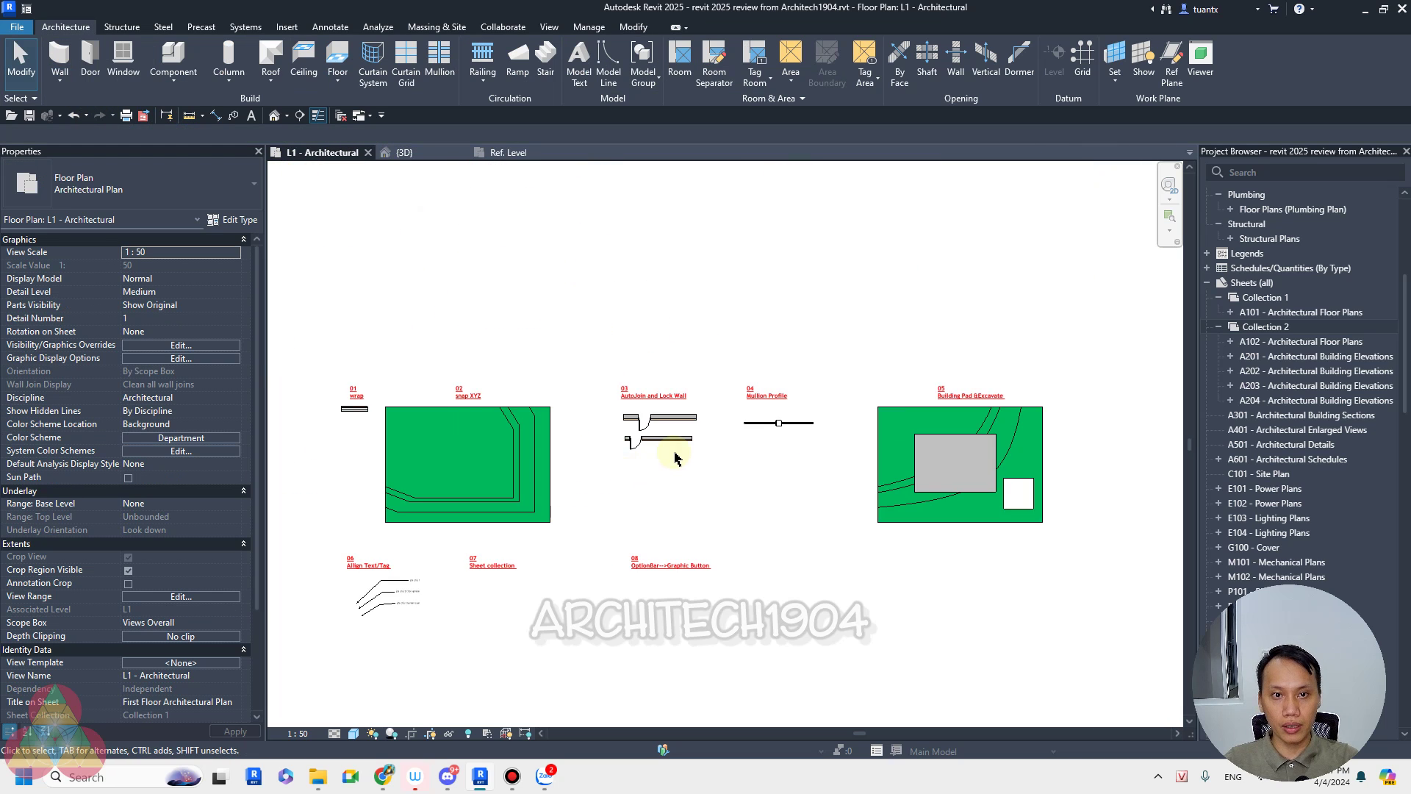
scroll(610, 441, up, 1)
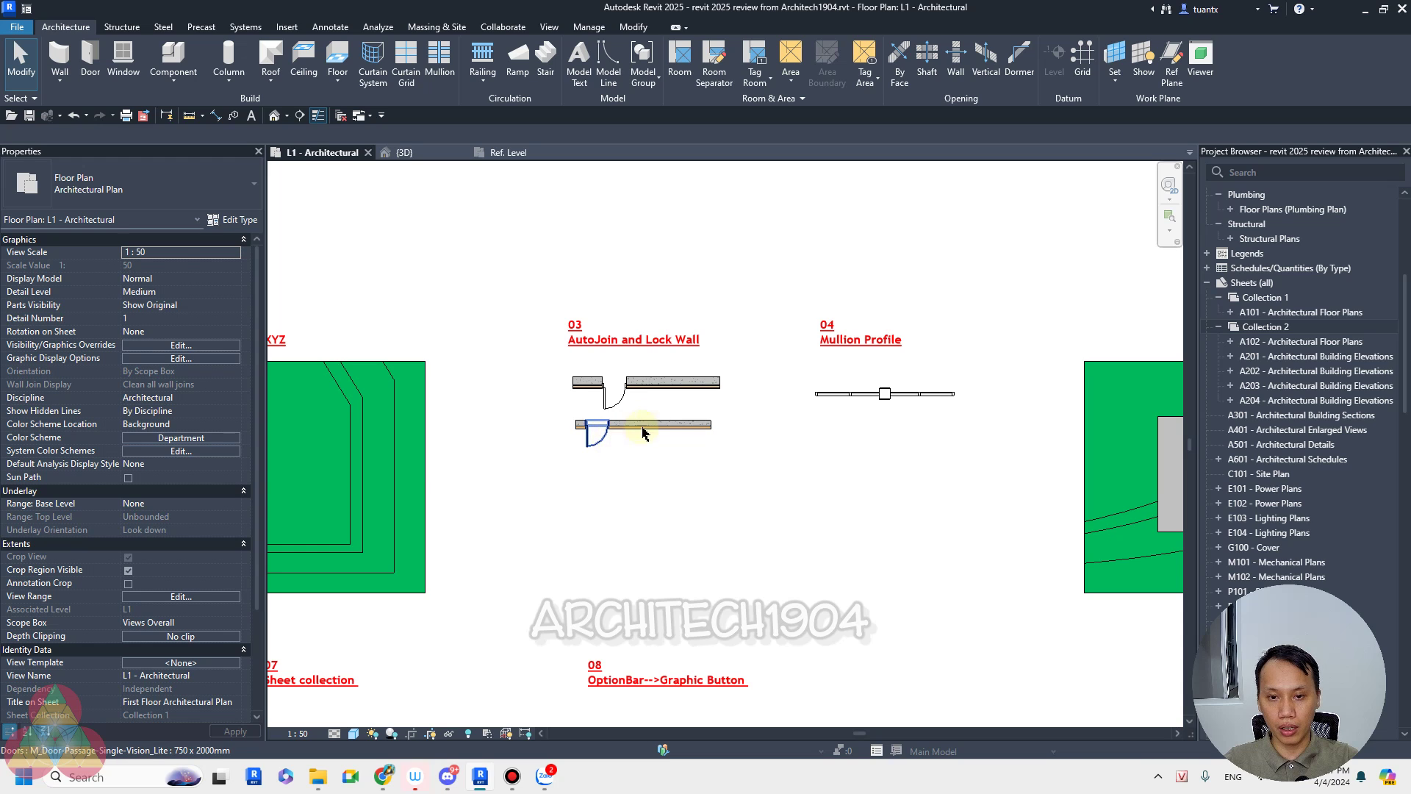
click(642, 426)
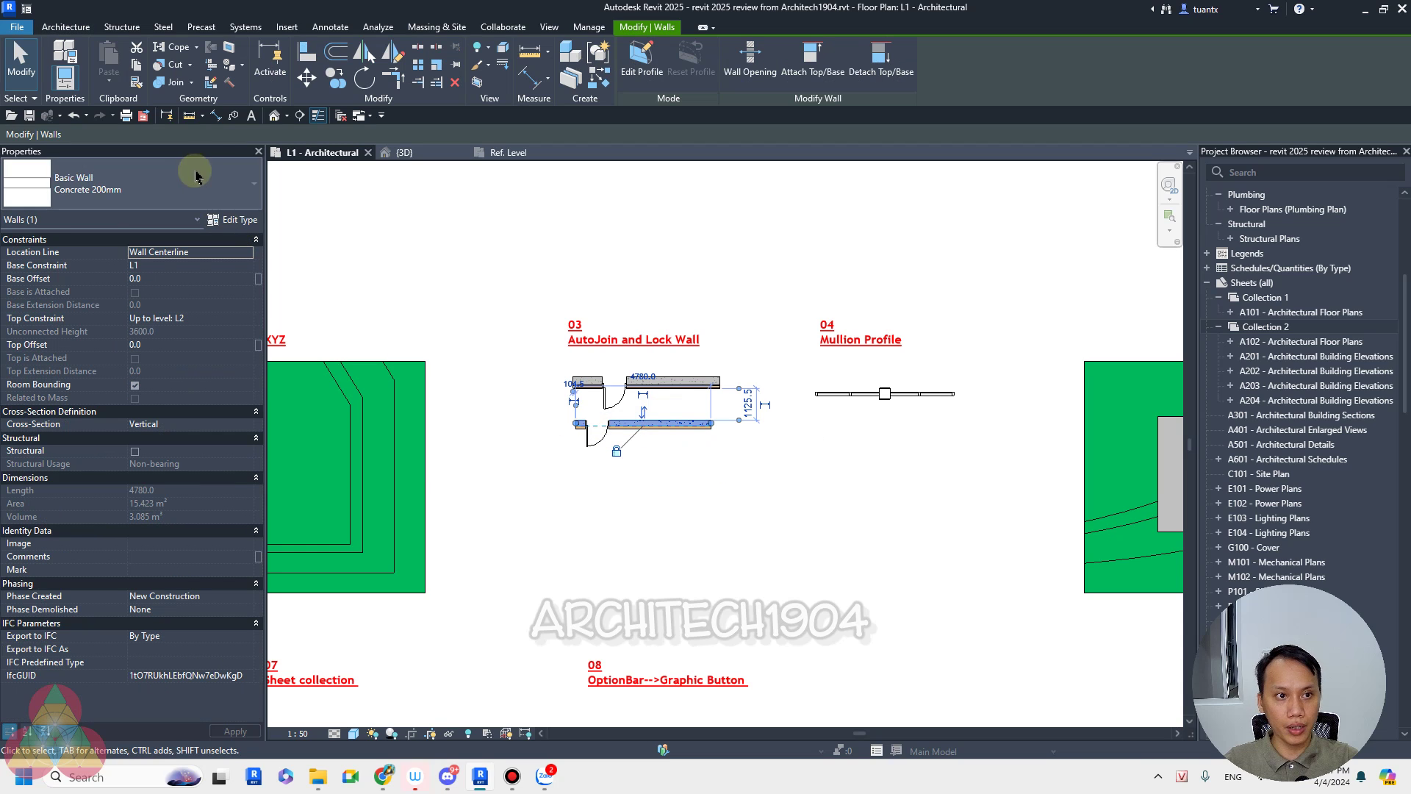
scroll(669, 380, up, 2)
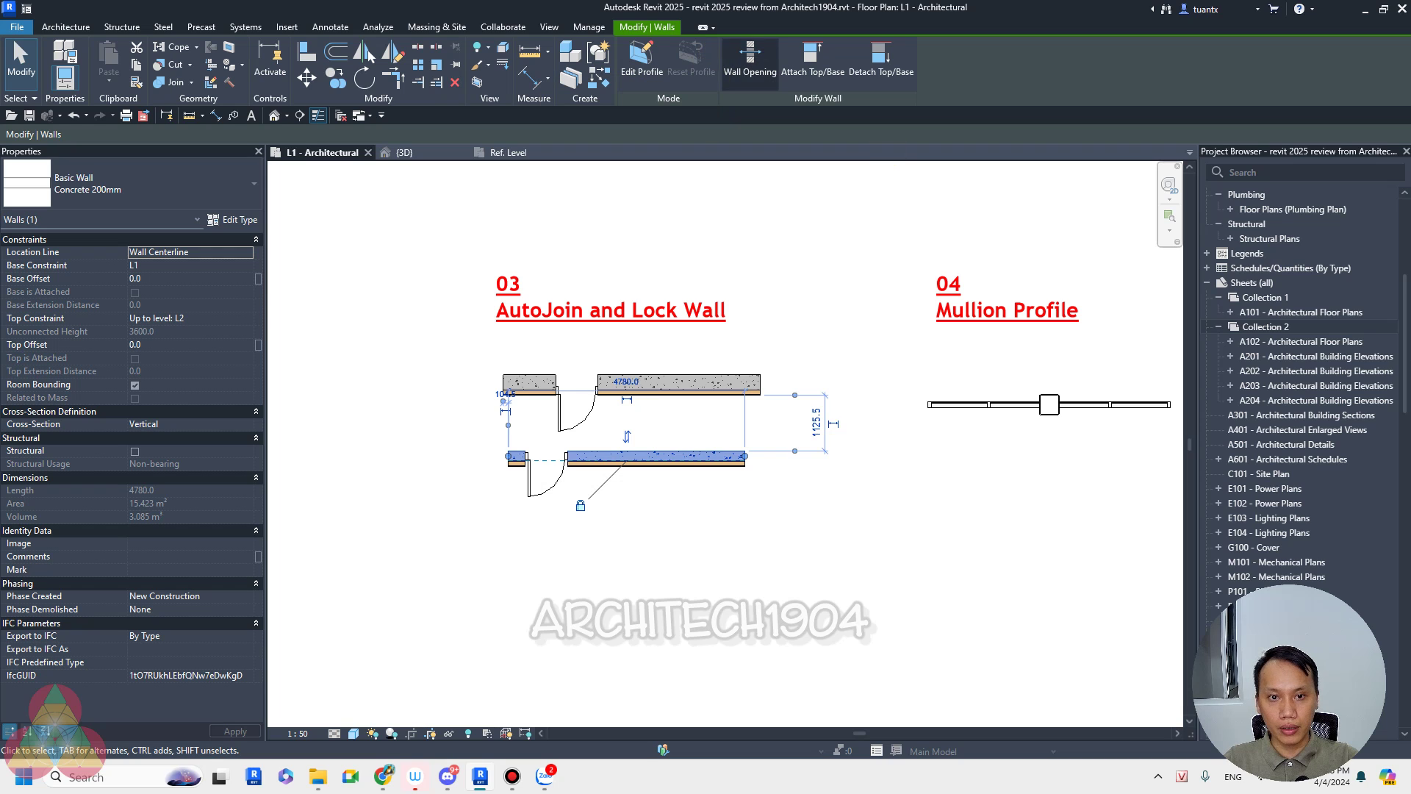
key(Escape)
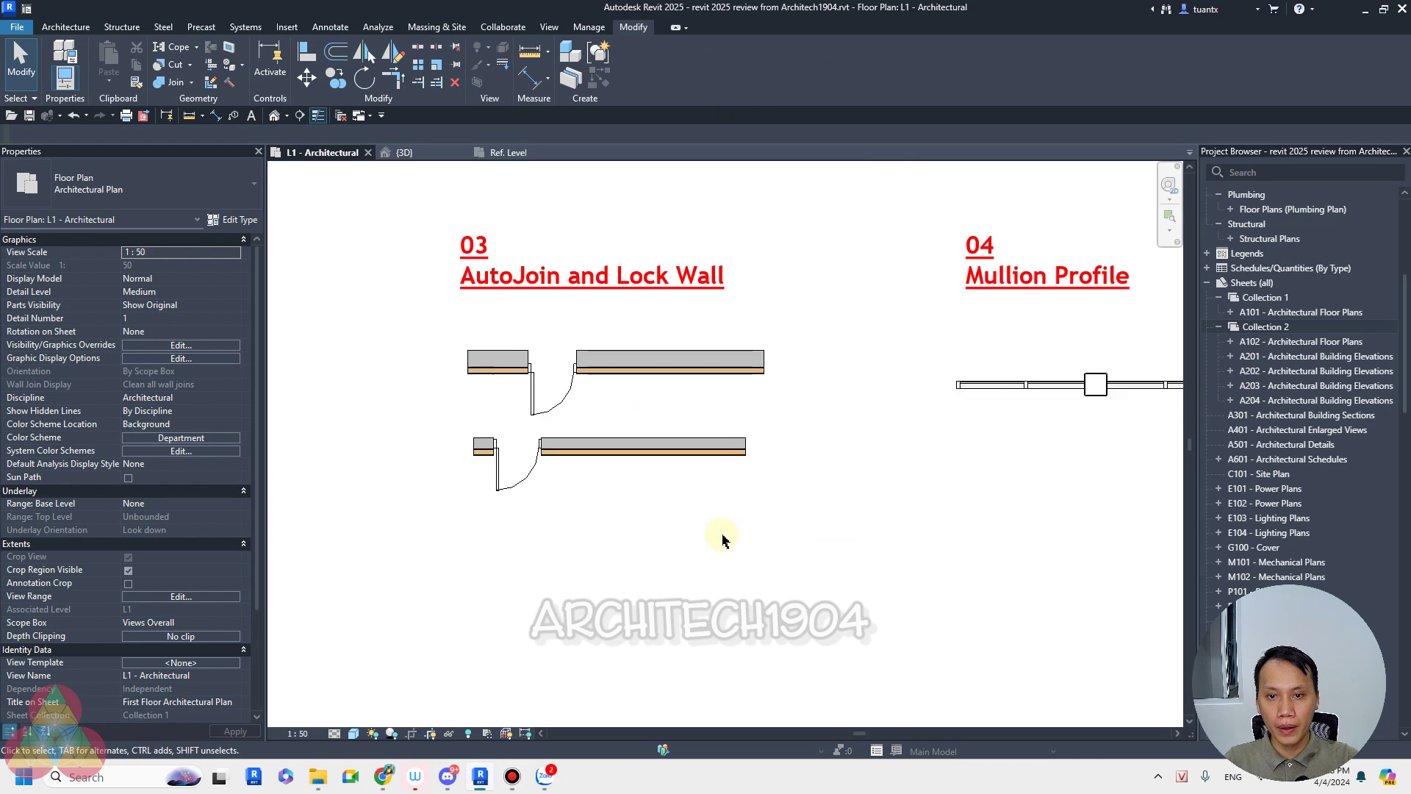
Step: Centre examples 03 and 04, reselect example 03's lower wall, and start Scale
mouse_move(834, 560)
middle_down()
mouse_move(598, 618)
mouse_move(707, 525)
mouse_move(719, 441)
mouse_move(400, 529)
middle_up()
scroll(595, 578, up, 1)
scroll(887, 393, down, 2)
scroll(669, 513, down, 2)
scroll(593, 459, up, 3)
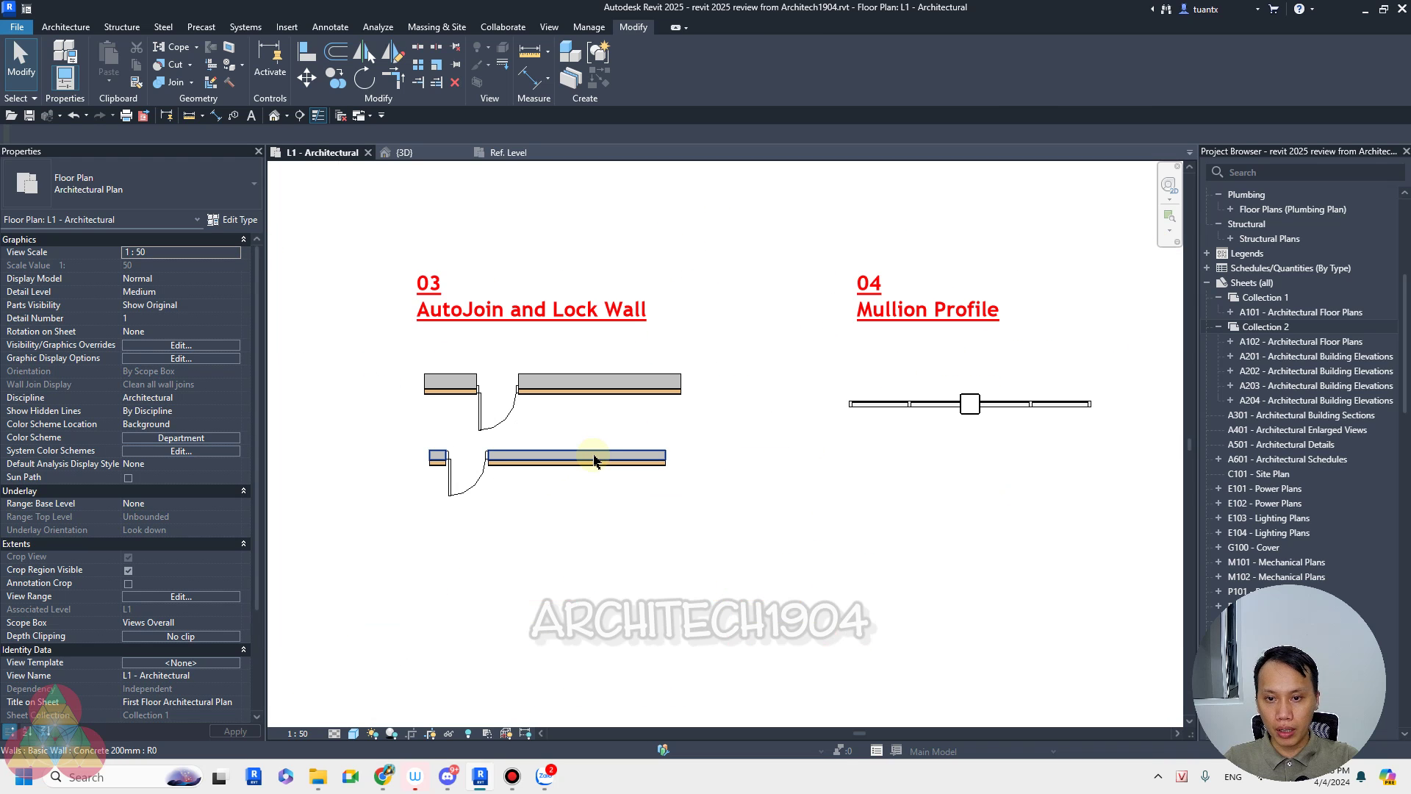
click(594, 460)
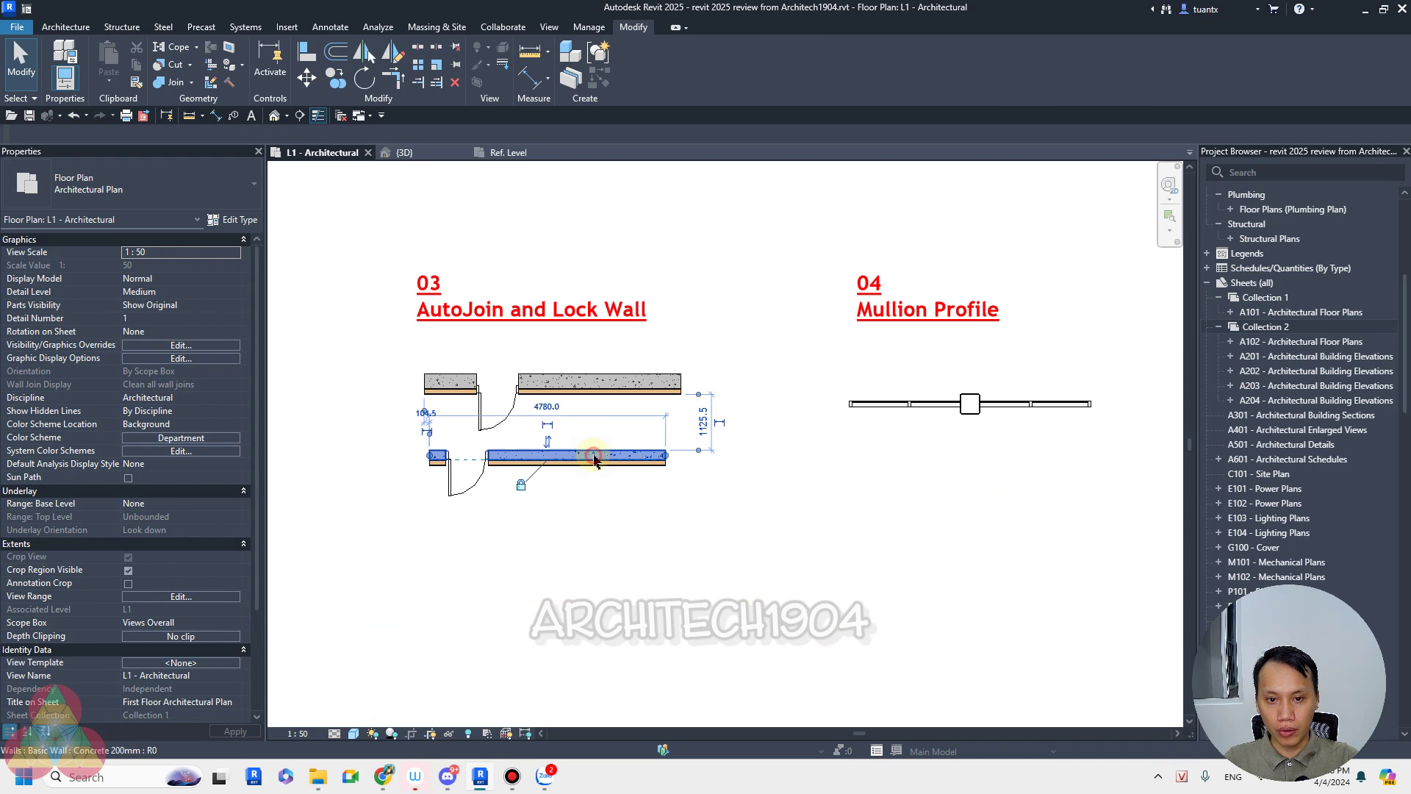
click(435, 70)
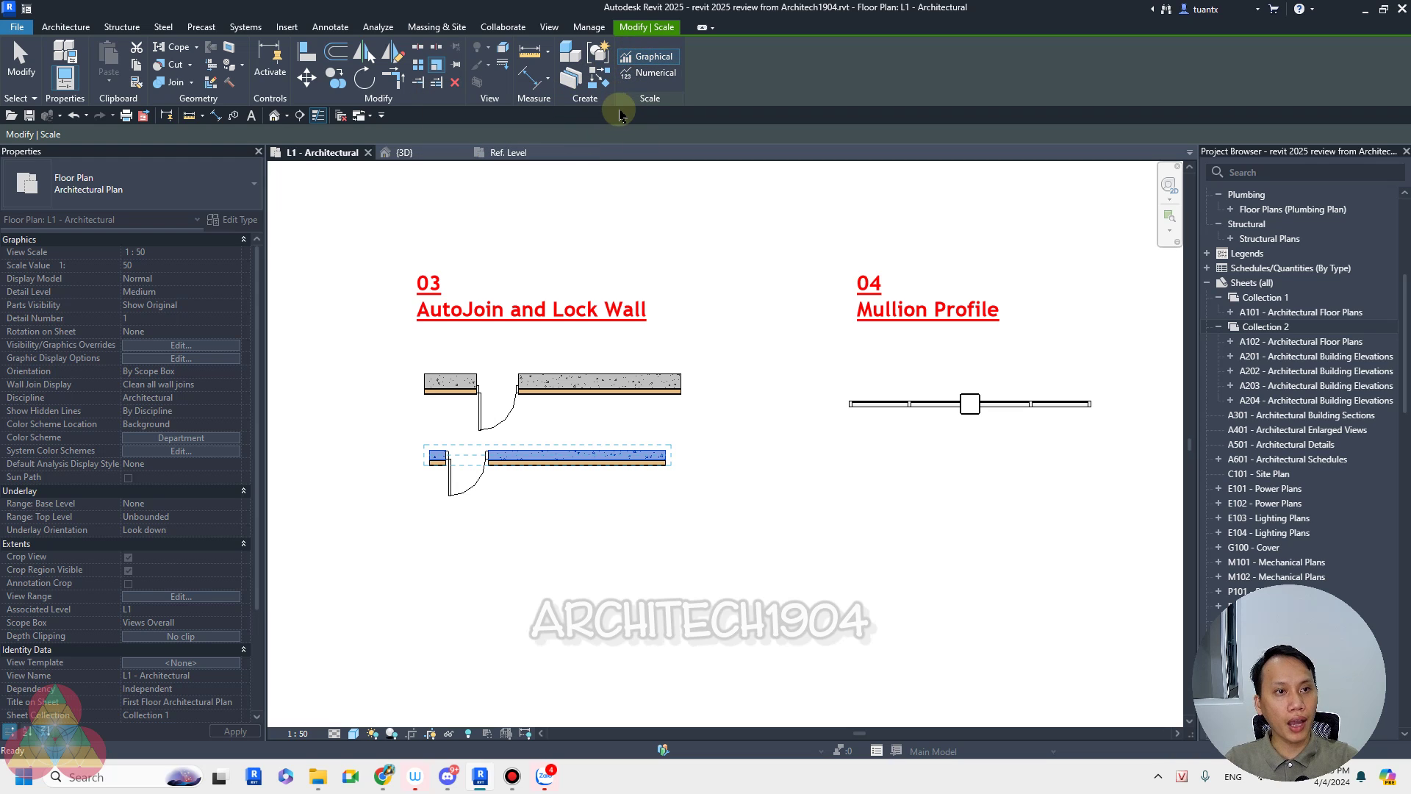
Step: Exit the Scale tool, deselect the wall, and zoom out over all L1 plan examples
scroll(606, 272, down, 3)
key(Escape)
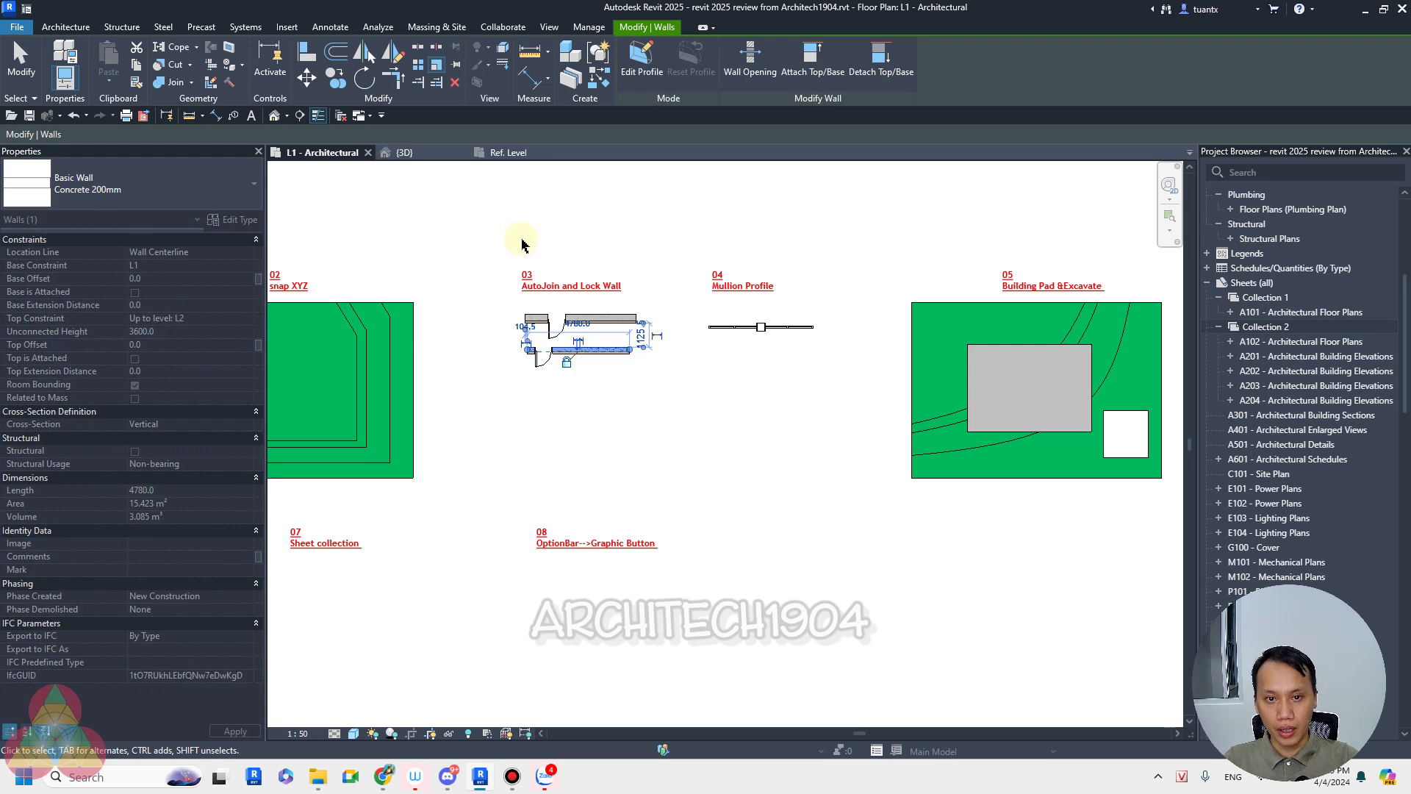
scroll(515, 243, down, 3)
scroll(630, 289, up, 1)
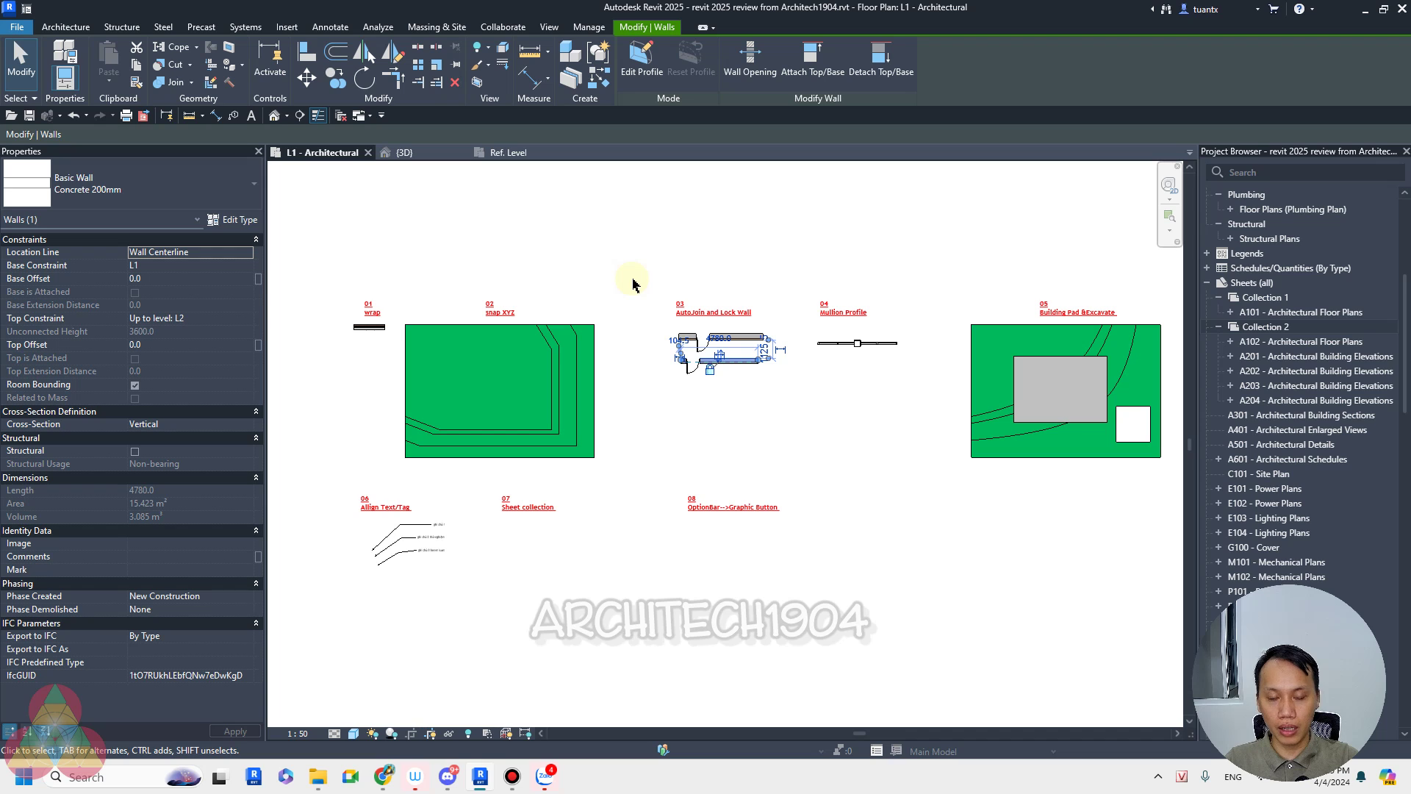
click(629, 280)
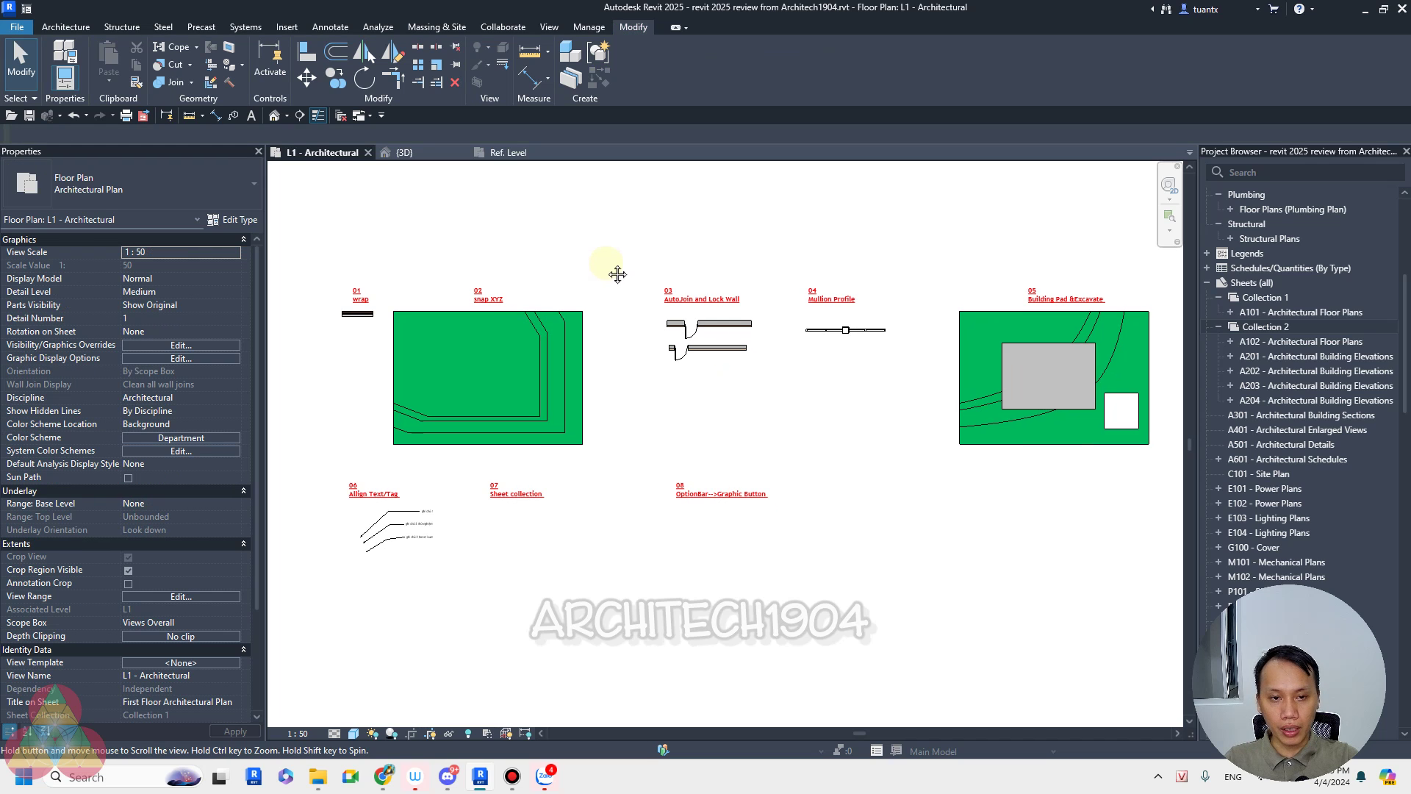
middle_drag(620, 280, 609, 267)
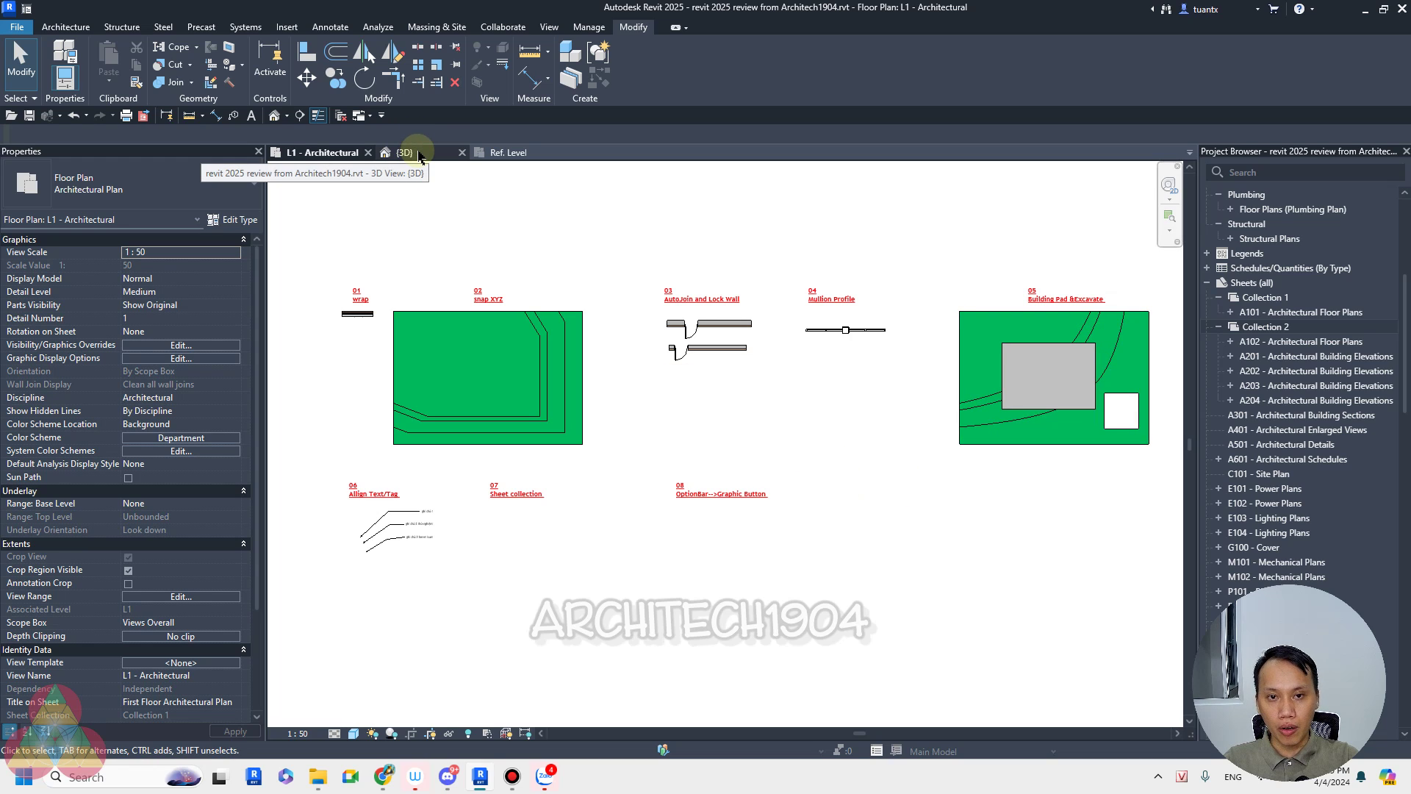
Step: Switch to the {3D} view and orbit, pan and zoom around the terrain, walls and curtain wall
click(421, 157)
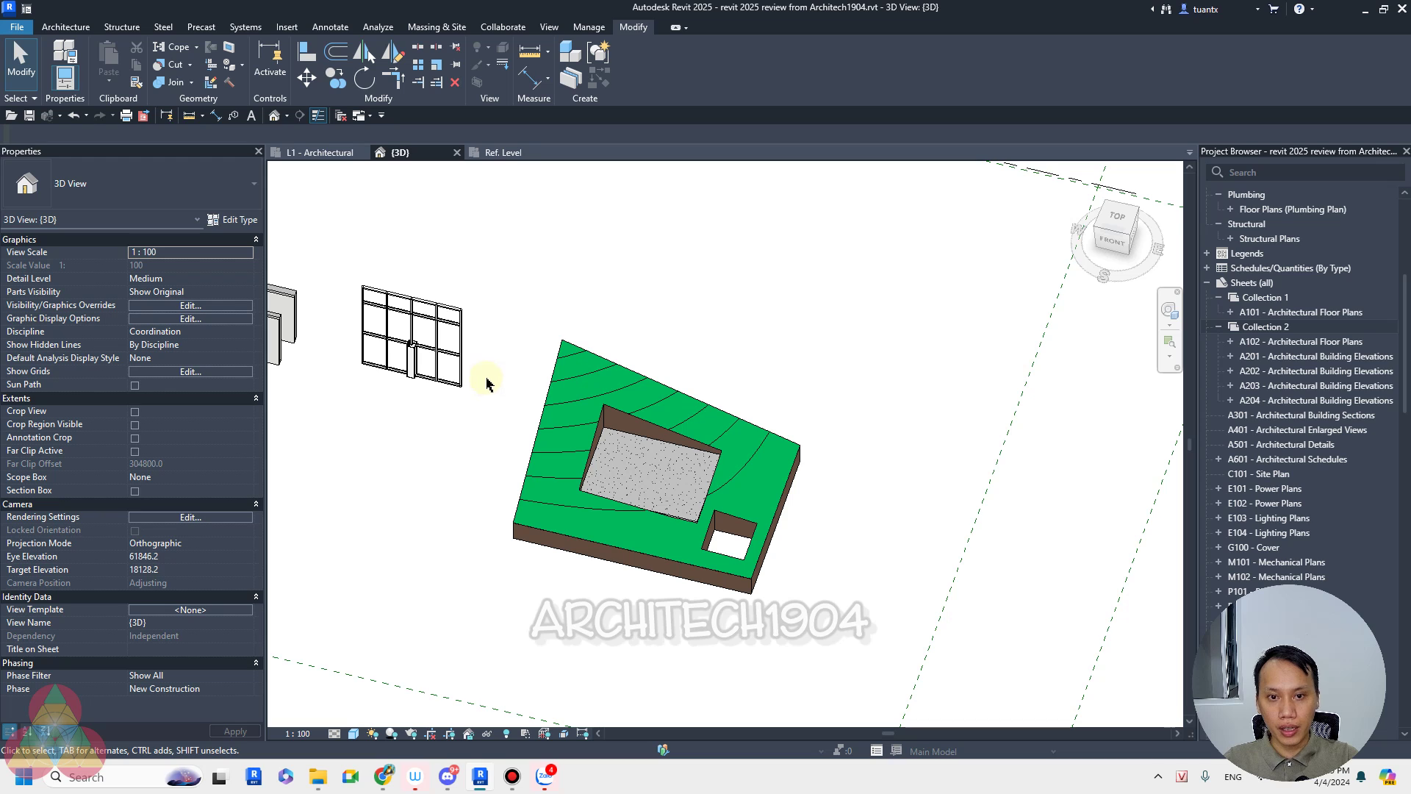
mouse_move(497, 384)
shift+middle_down()
mouse_move(494, 365)
mouse_move(753, 430)
mouse_move(607, 419)
mouse_move(504, 366)
mouse_move(472, 441)
mouse_move(529, 444)
mouse_move(450, 434)
mouse_move(655, 337)
mouse_move(713, 347)
shift+middle_up()
scroll(713, 347, up, 2)
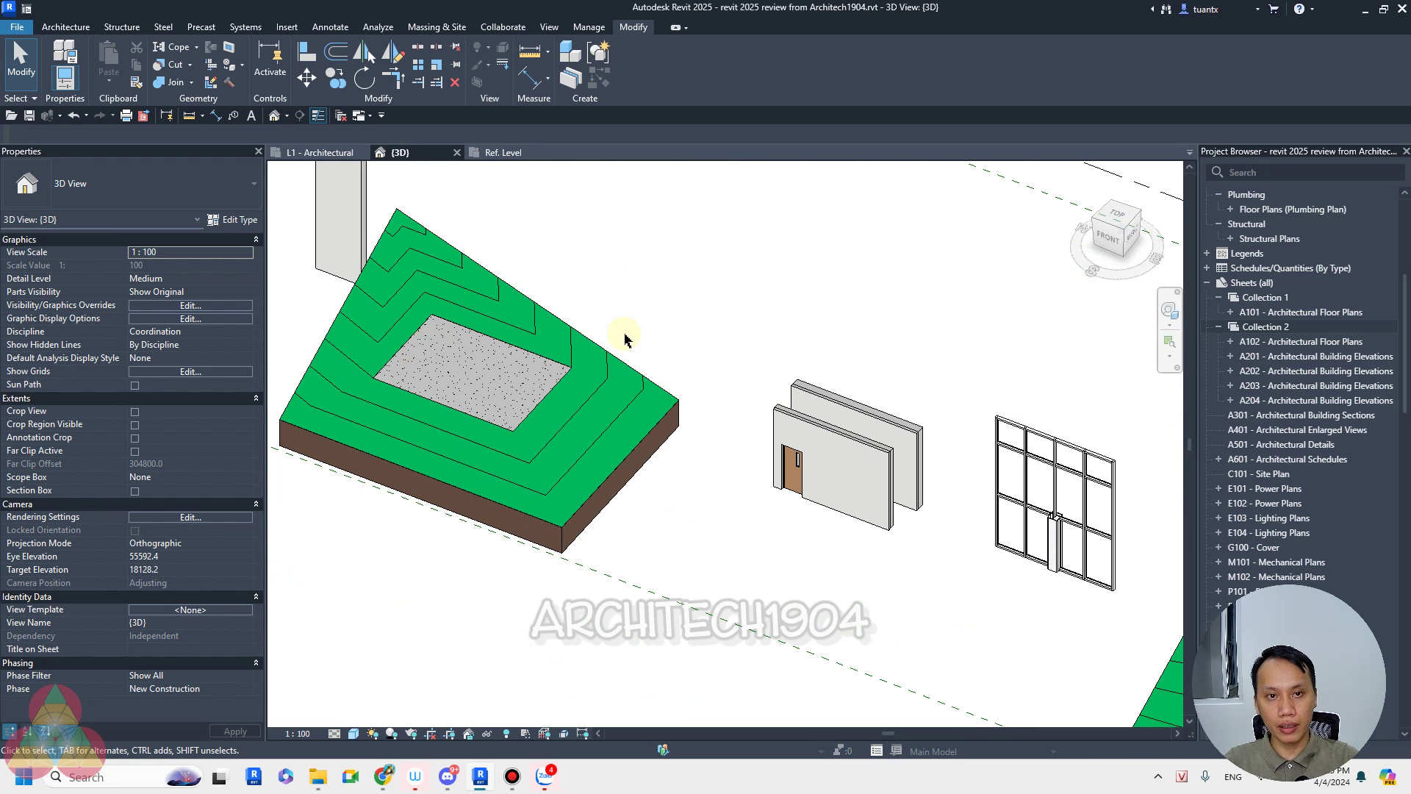
scroll(682, 344, down, 2)
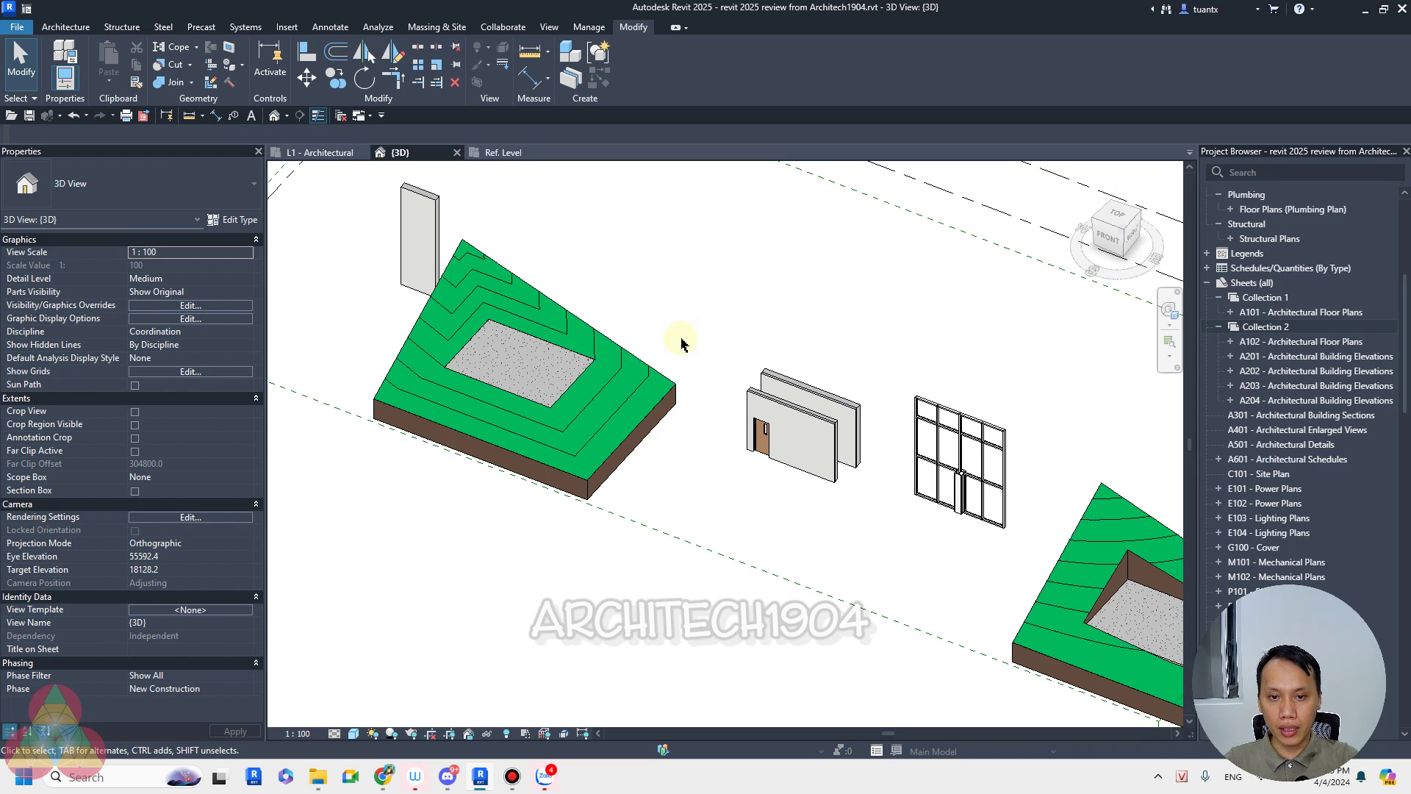
scroll(690, 341, down, 2)
scroll(691, 339, up, 2)
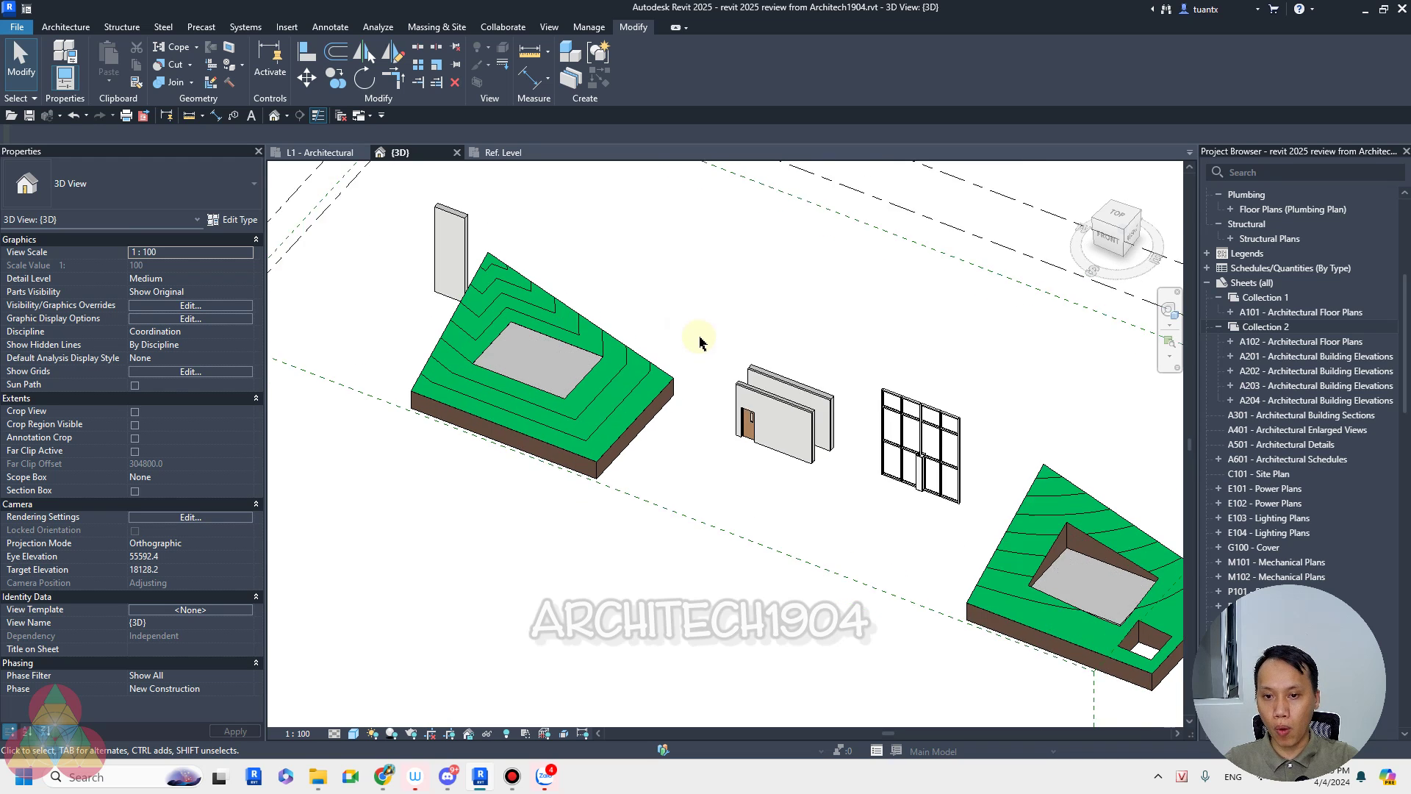
mouse_move(690, 339)
middle_down()
mouse_move(649, 365)
mouse_move(583, 324)
mouse_move(713, 366)
middle_up()
scroll(652, 367, down, 2)
scroll(585, 329, up, 3)
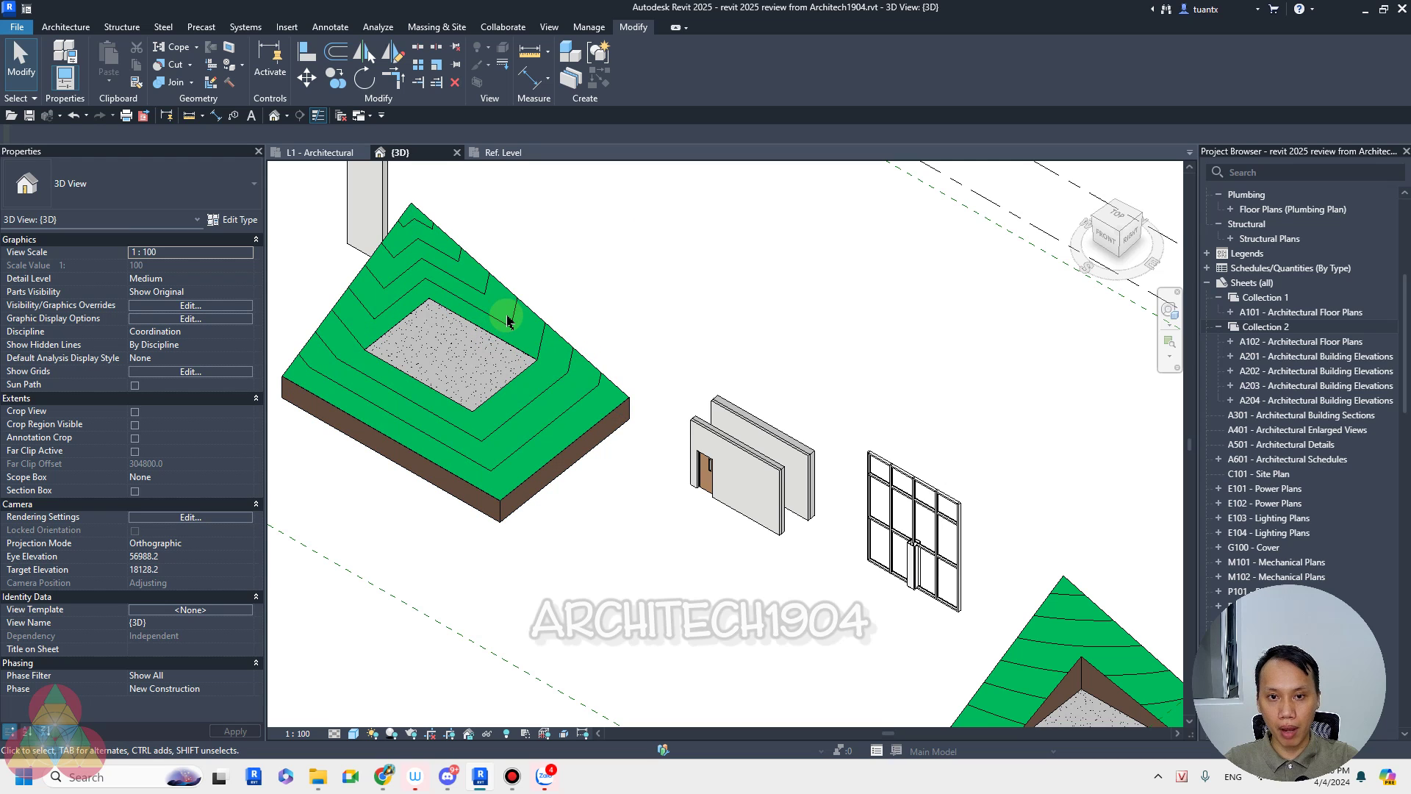
scroll(647, 337, down, 2)
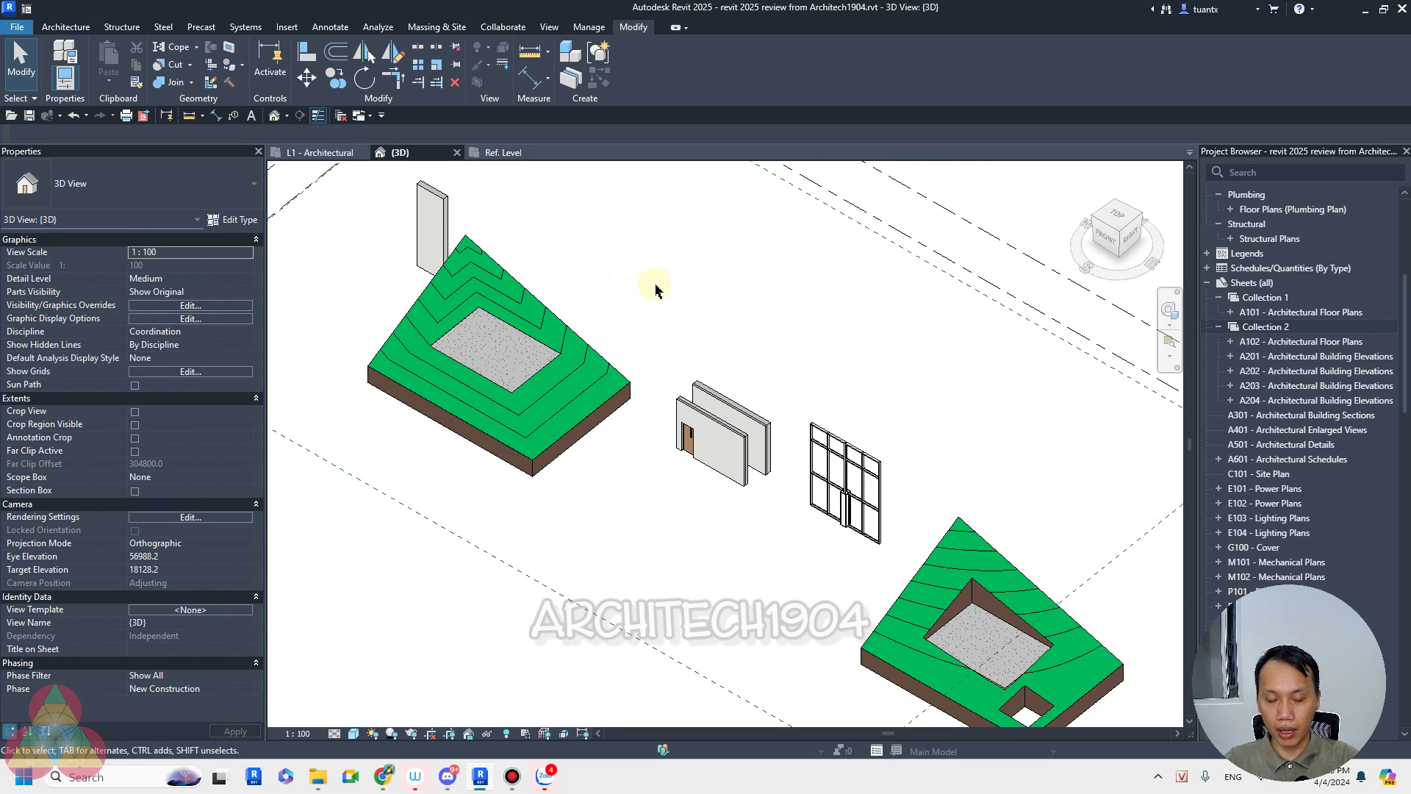